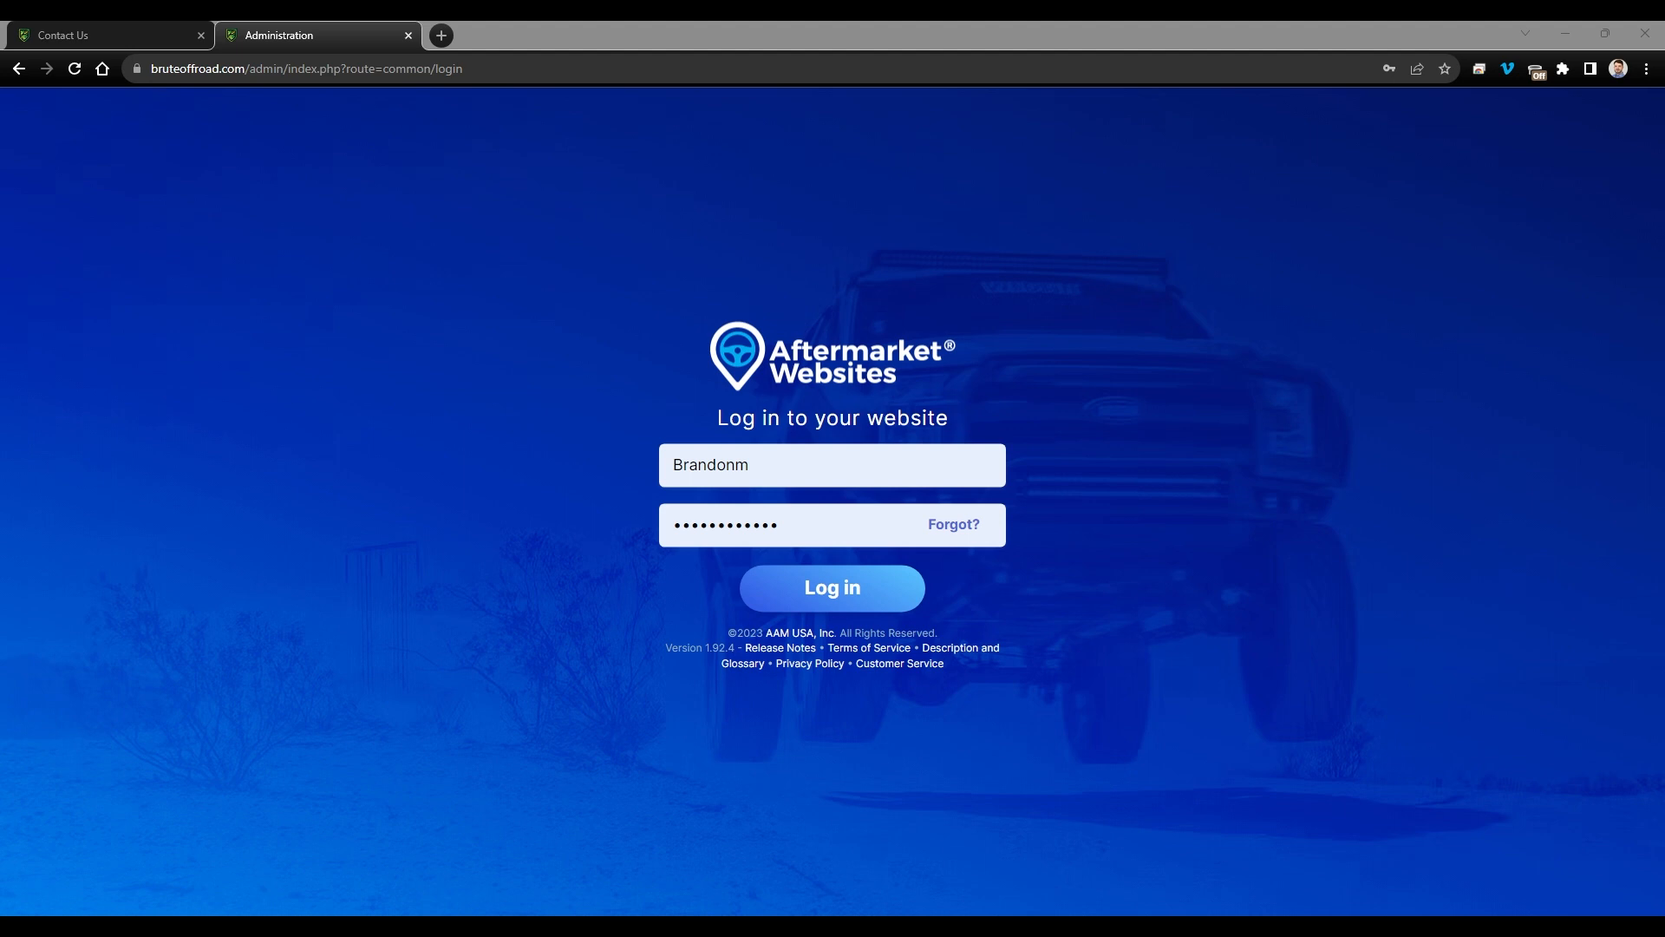
# - Log in with the filled-in credentials to load the Brute Offroad admin Dashboard
pyautogui.click(837, 607)
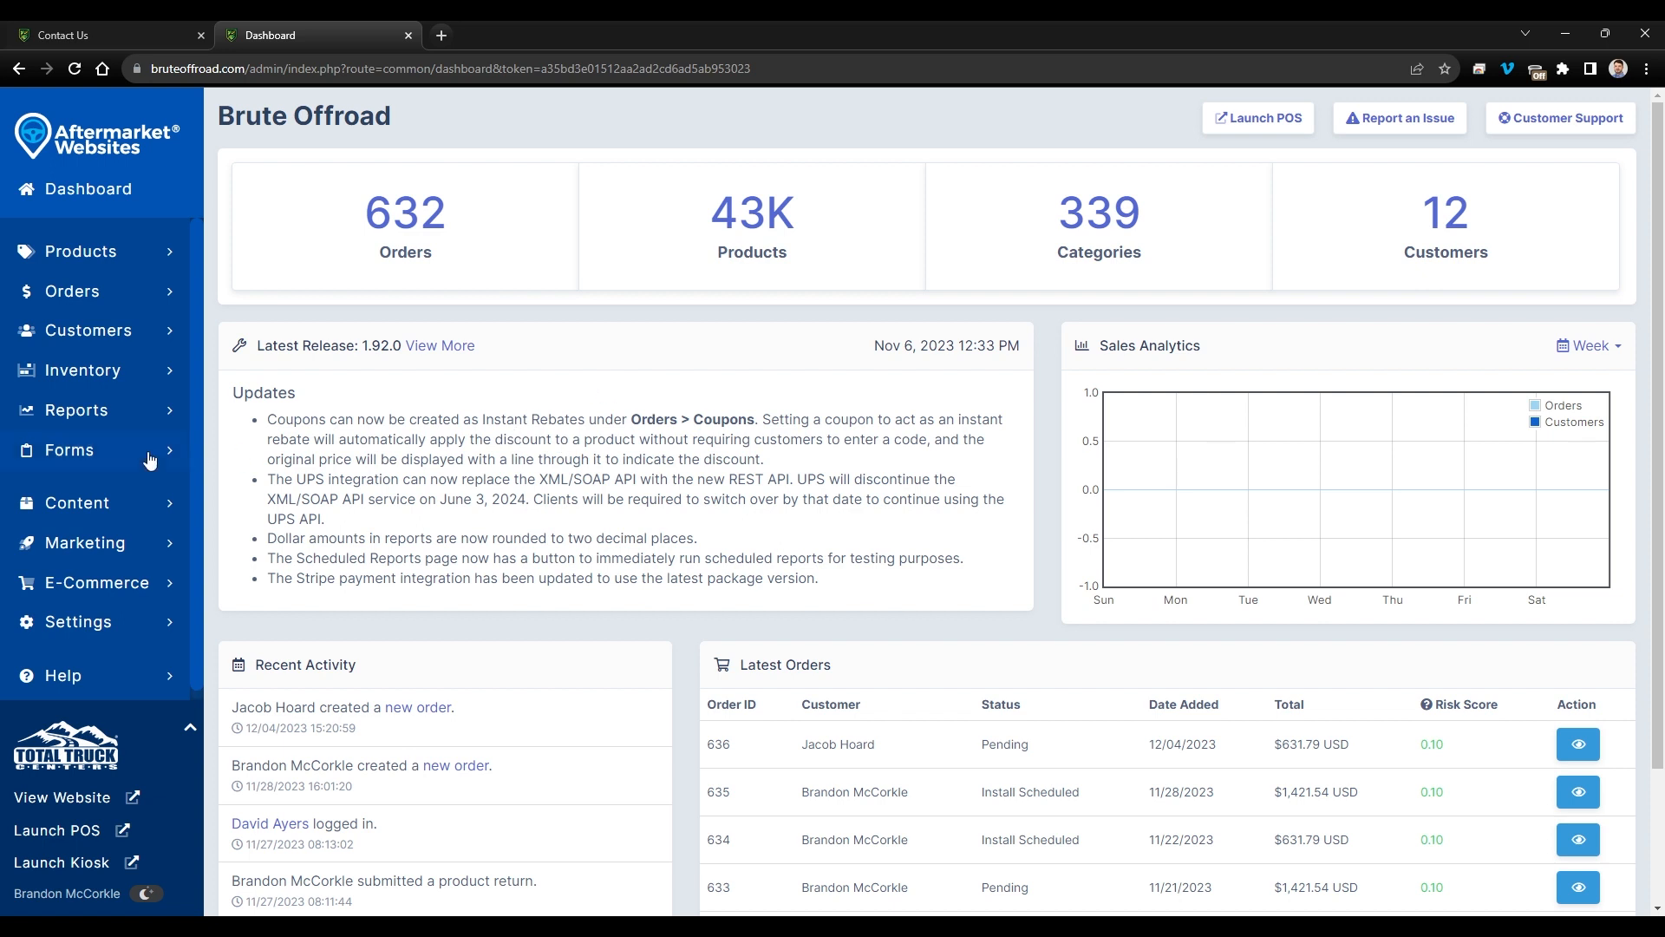
# - Open Forms > View to list the Contact us and Newsletter Signup forms
pyautogui.click(83, 456)
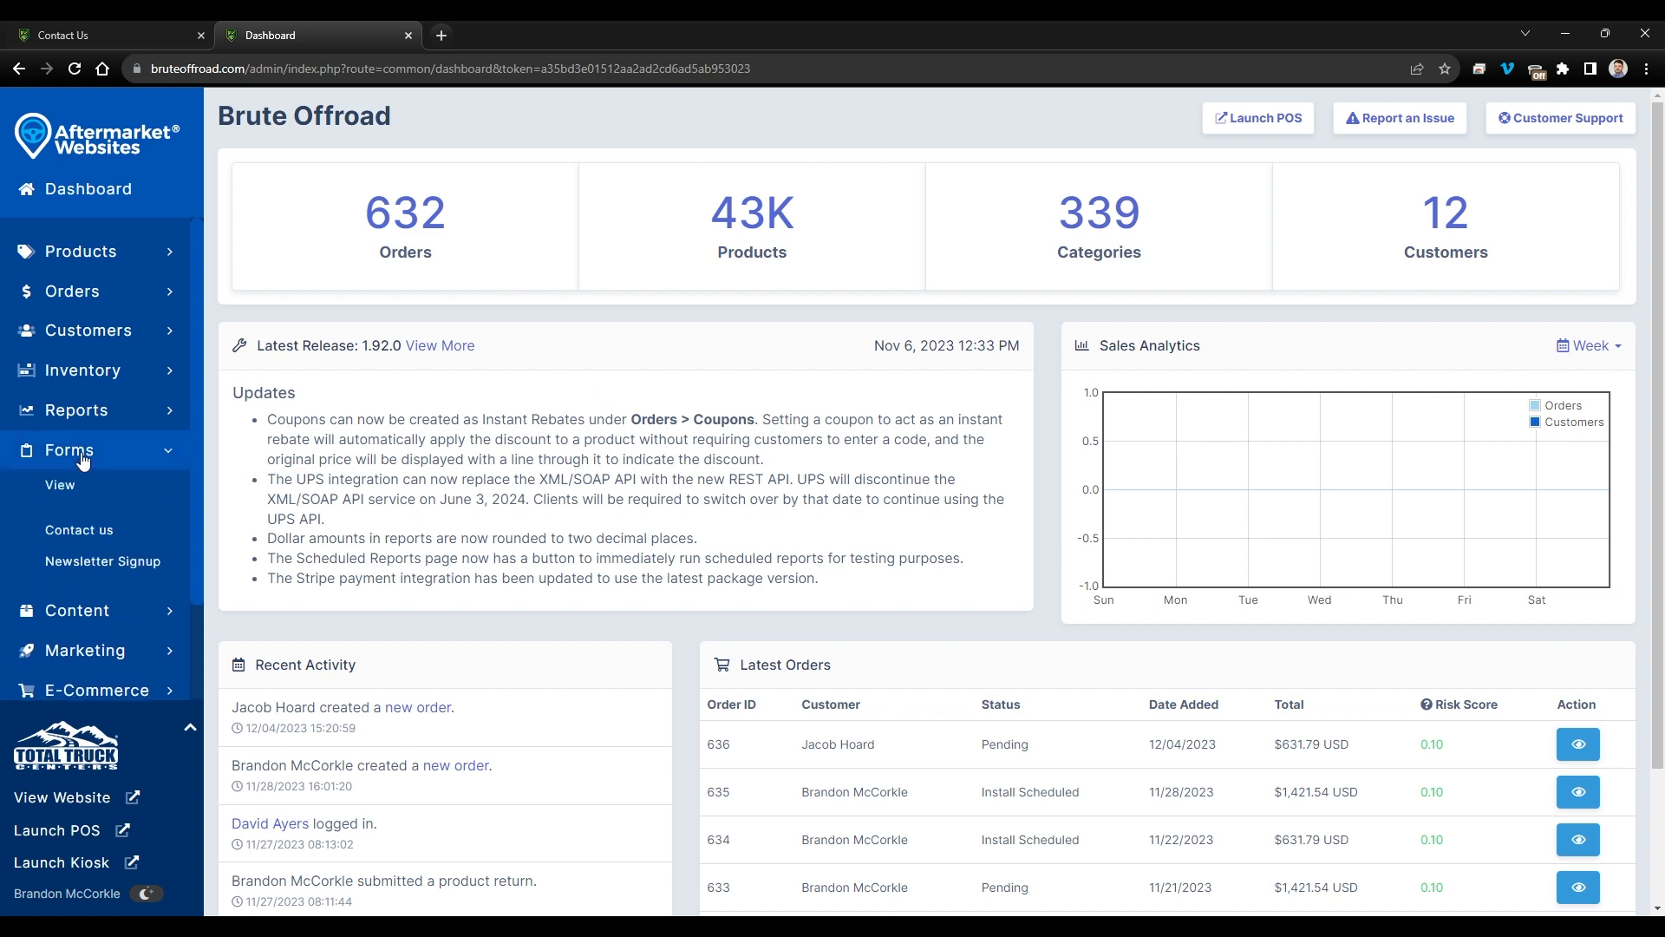
pyautogui.click(101, 502)
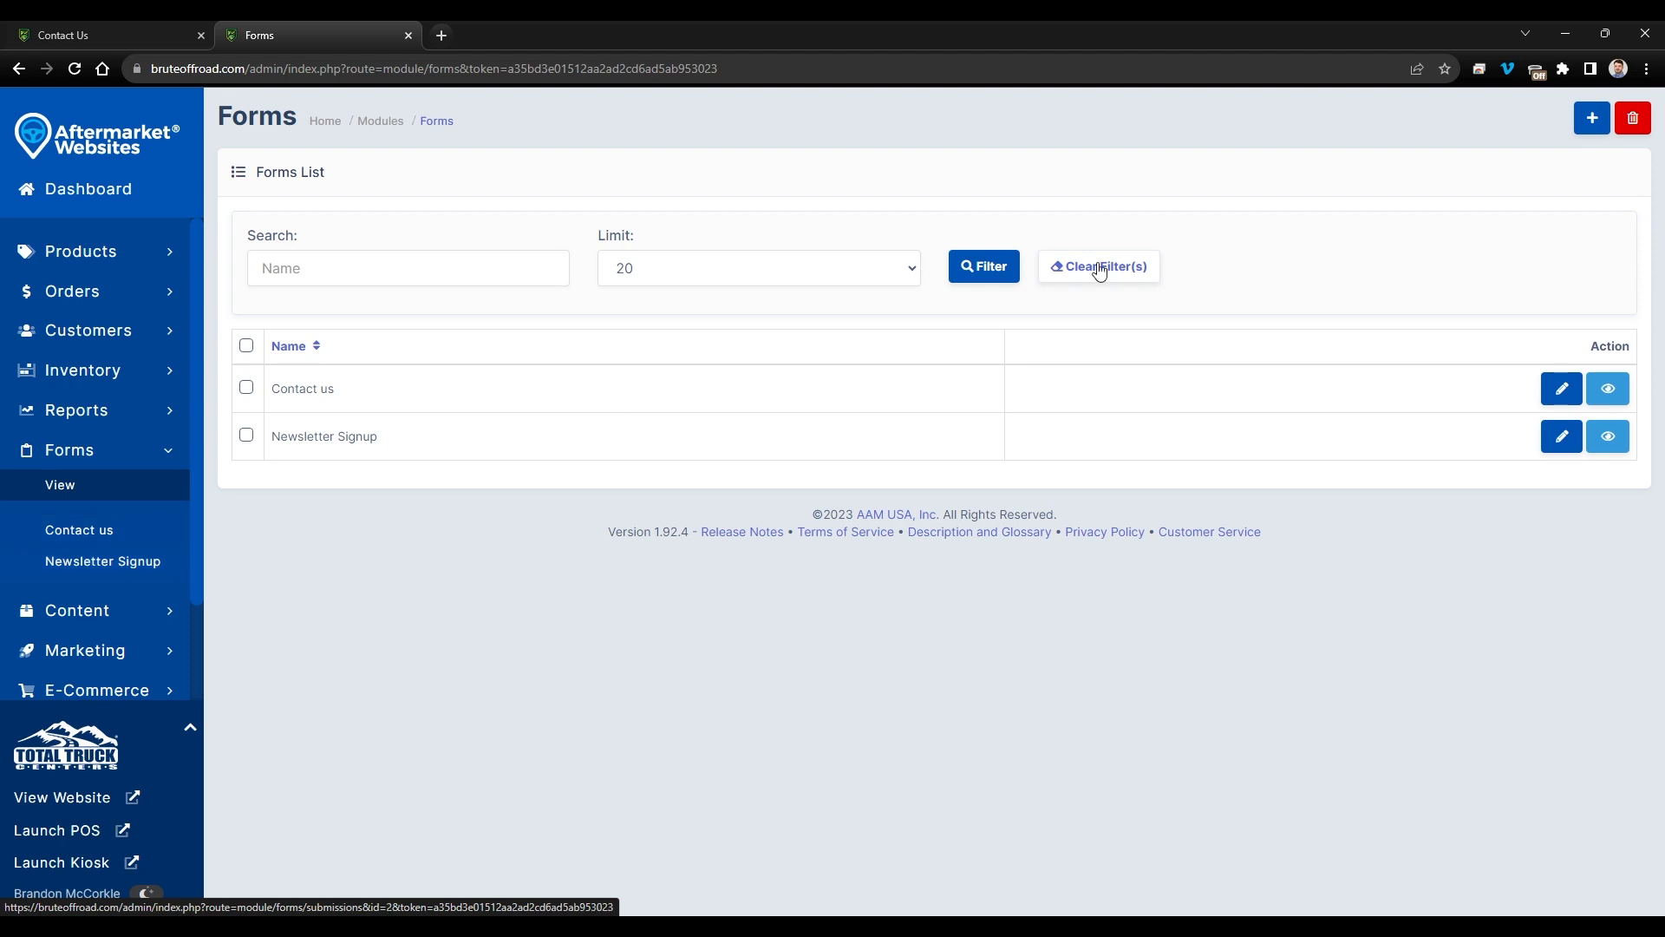
# - Create a new form with Status on, named 'Contact Us (test)'
pyautogui.click(1594, 124)
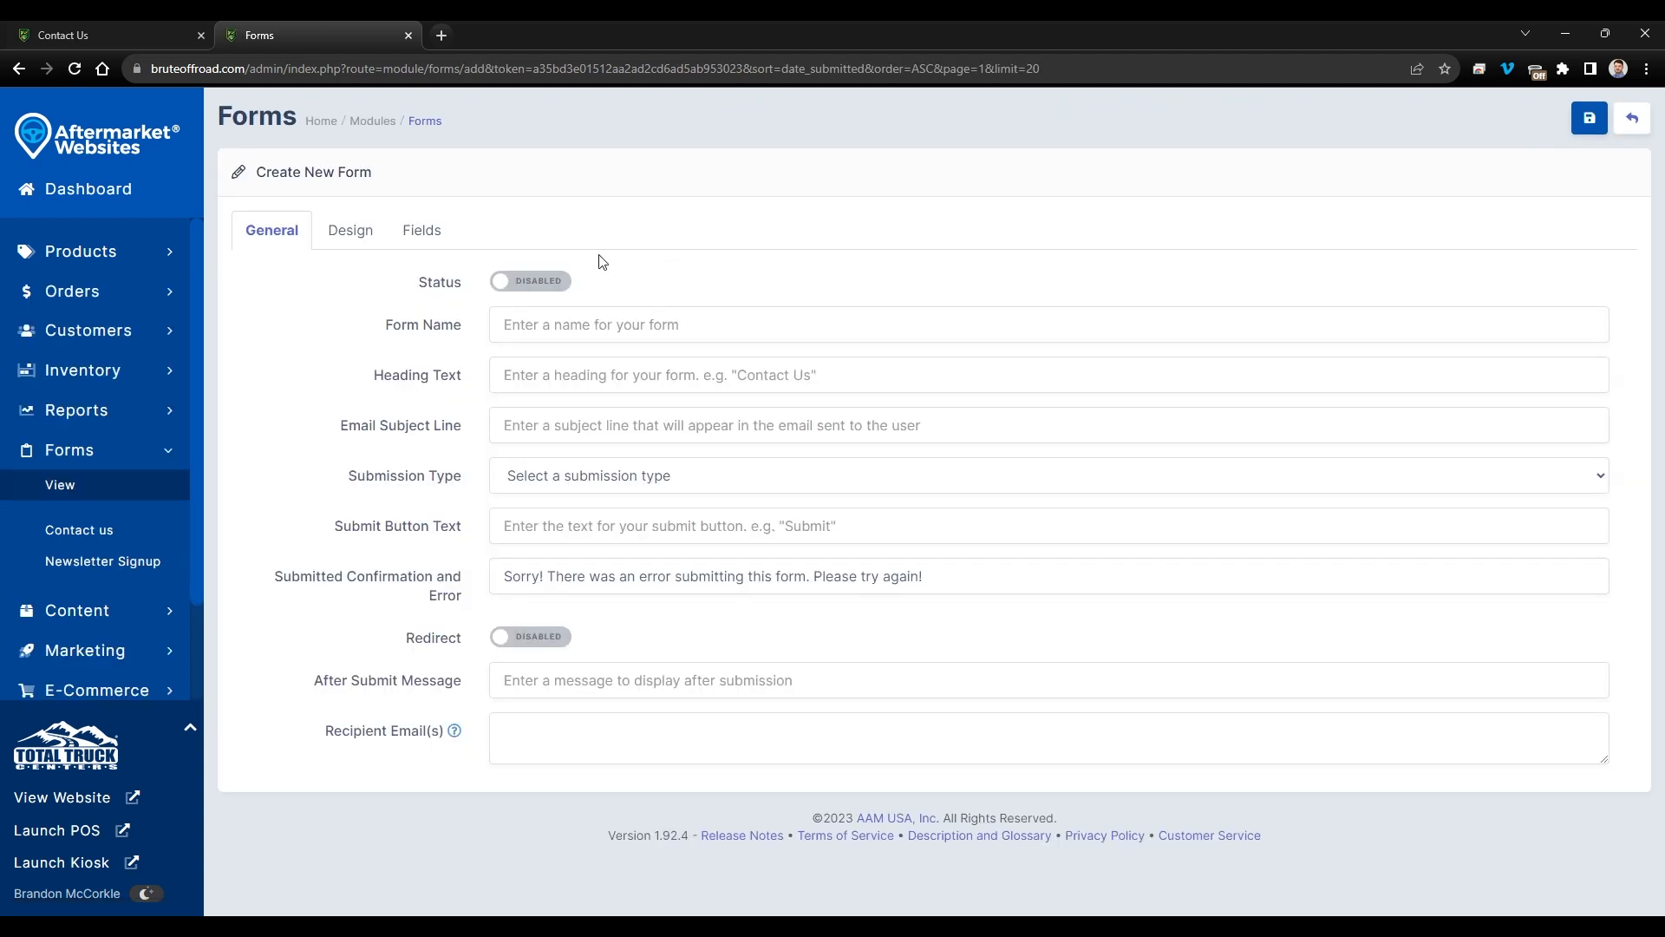
pyautogui.click(534, 282)
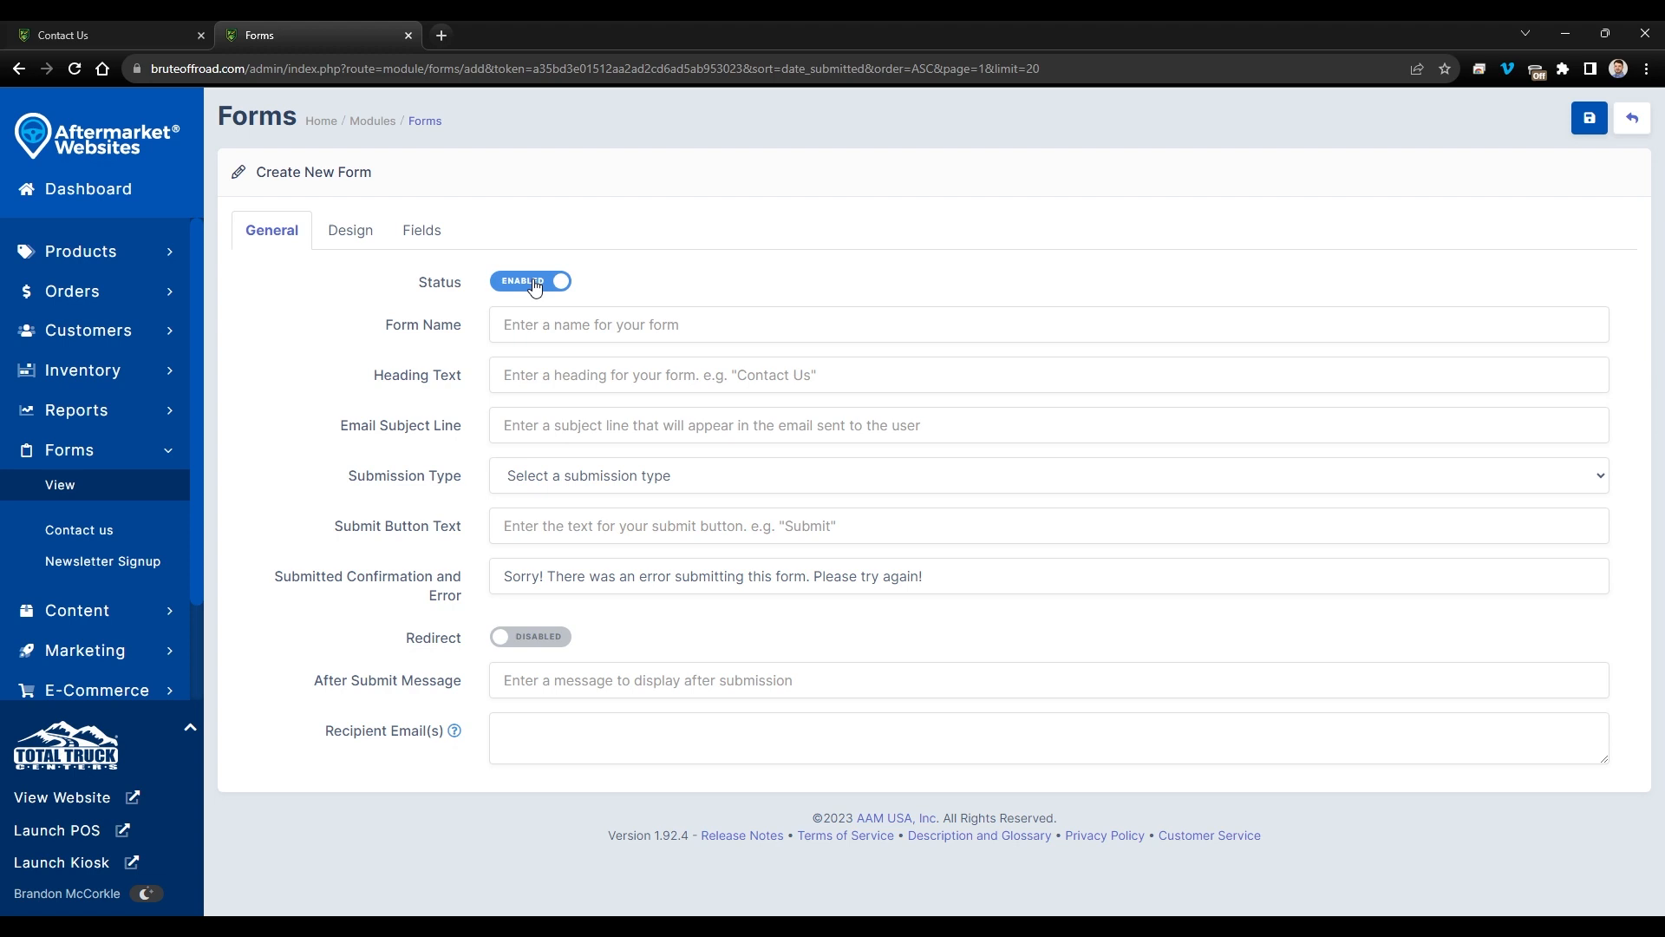
pyautogui.click(562, 326)
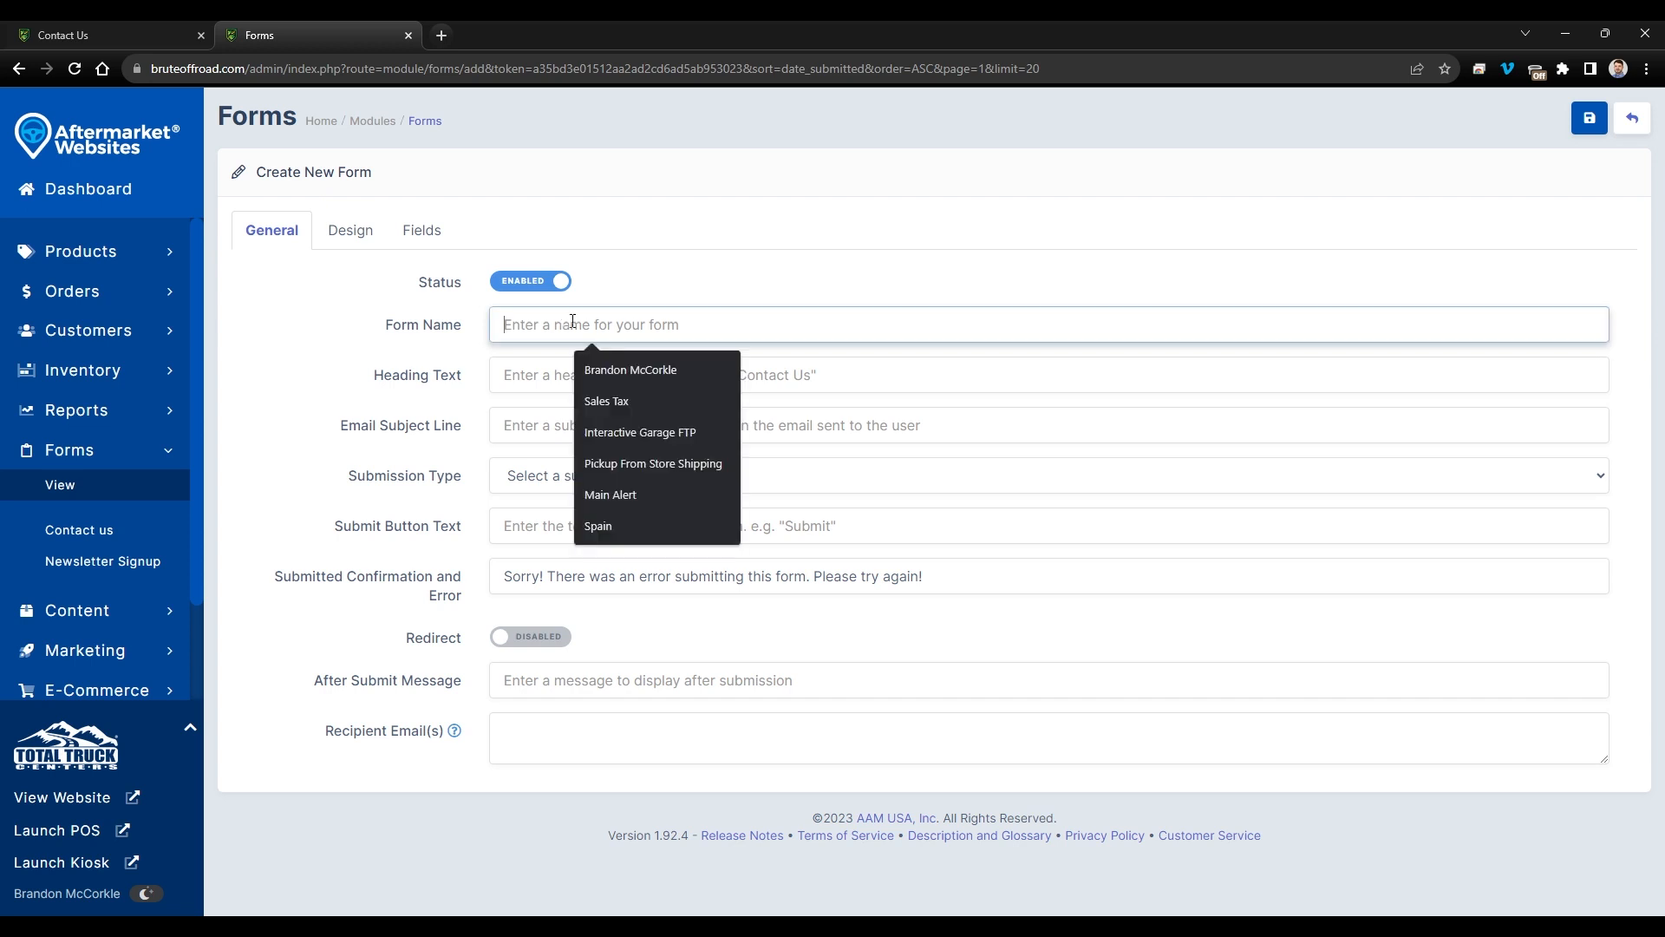
pyautogui.write('Contac')
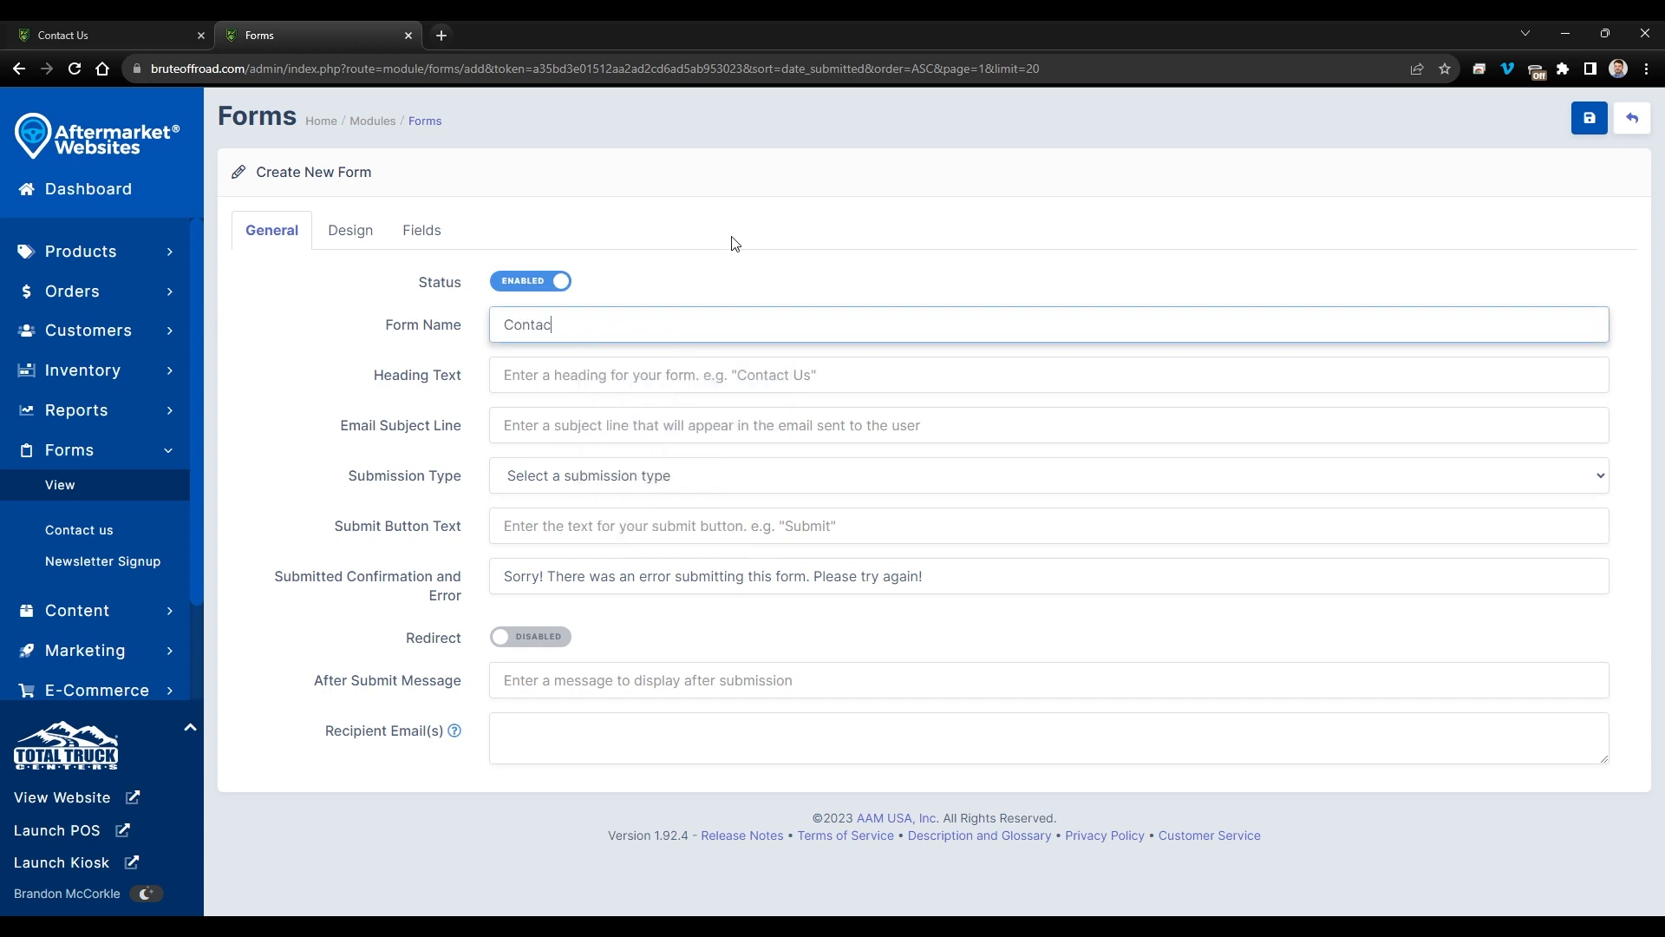
pyautogui.write('t Us (test)')
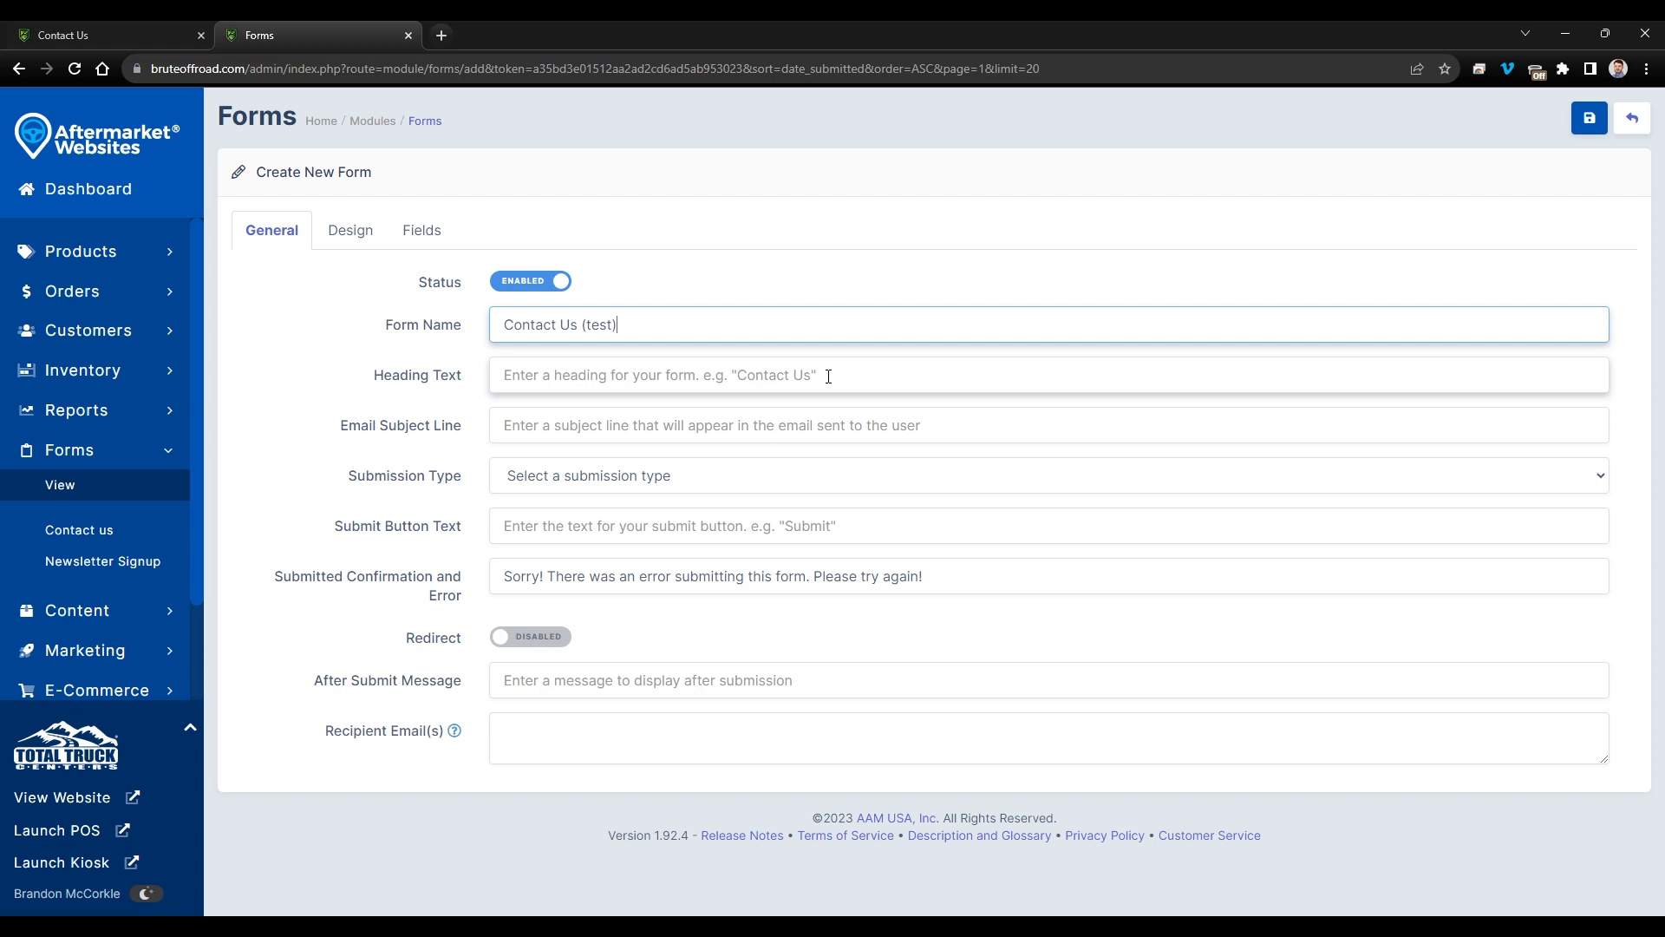
# - Set heading 'Reach out to us!' and email subject 'New Contact Form Submission'
pyautogui.click(63, 35)
pyautogui.moveTo(279, 356); pyautogui.dragTo(501, 373)
pyautogui.click(286, 34)
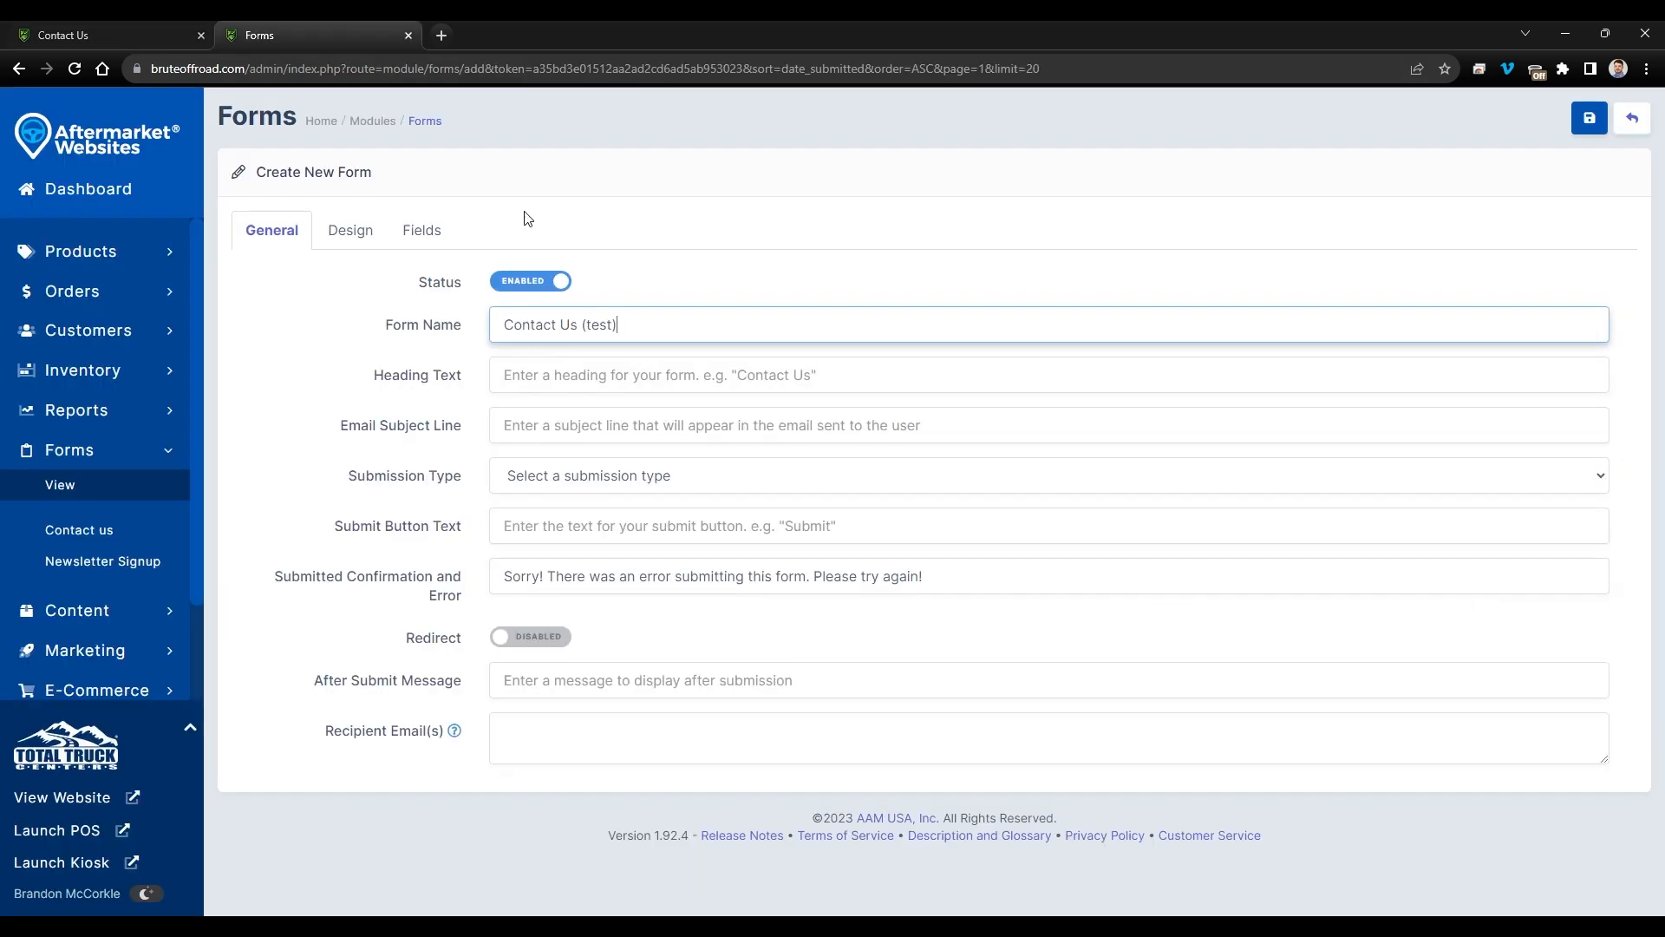
pyautogui.write('Reach out')
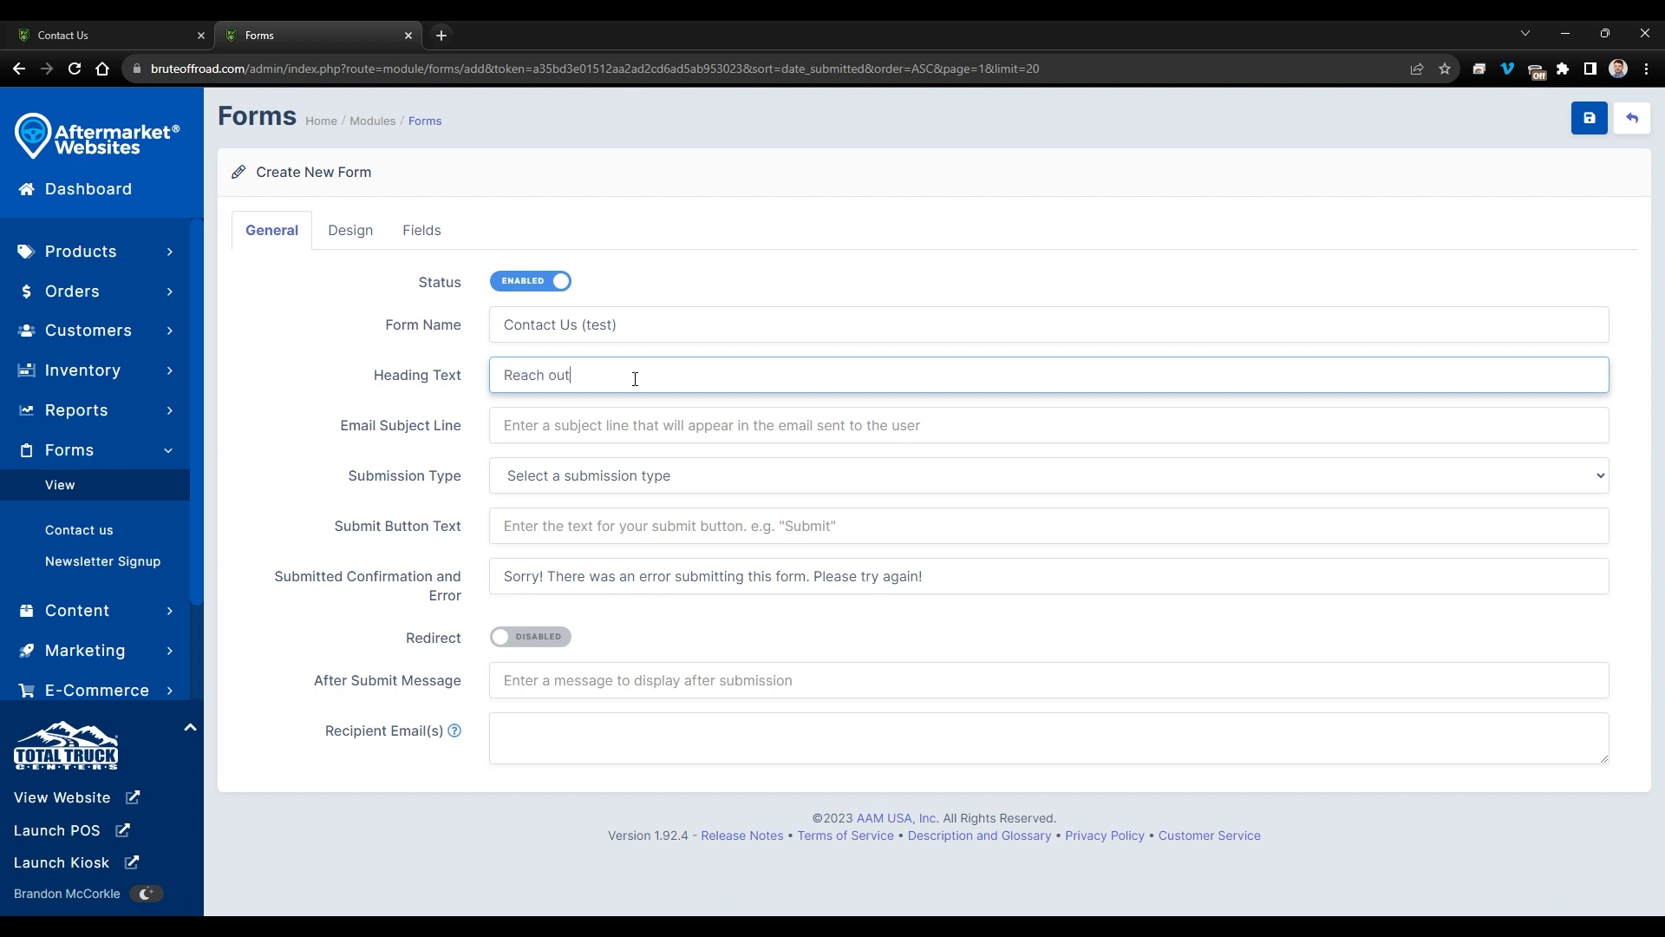
pyautogui.write(' to us!')
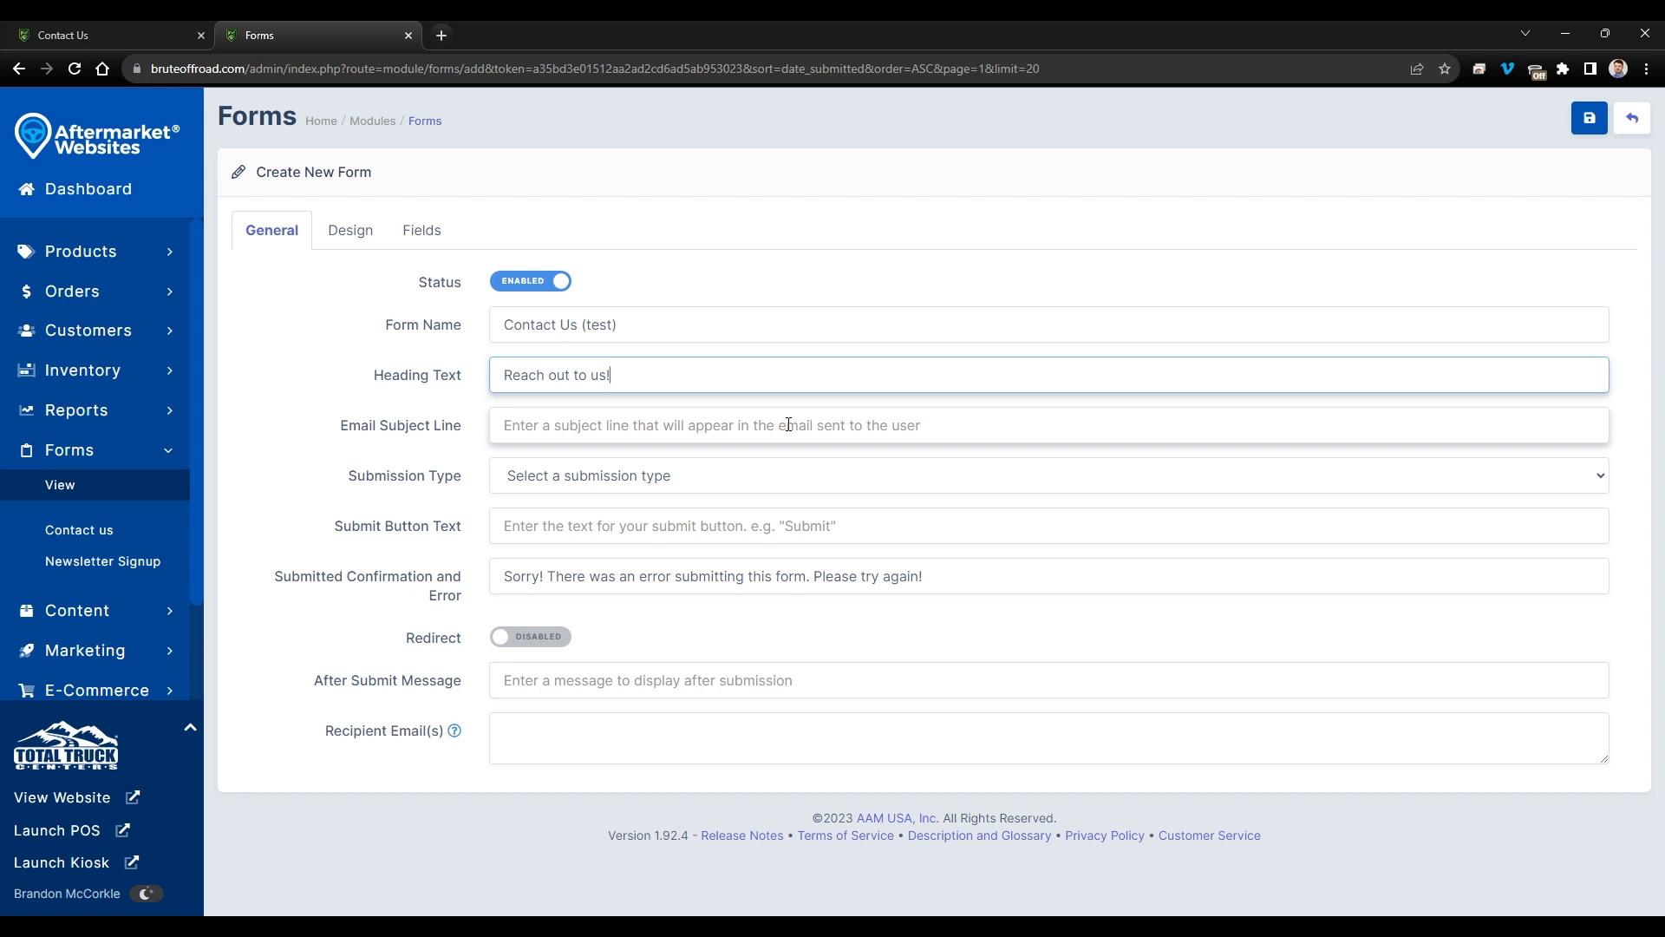
pyautogui.click(621, 425)
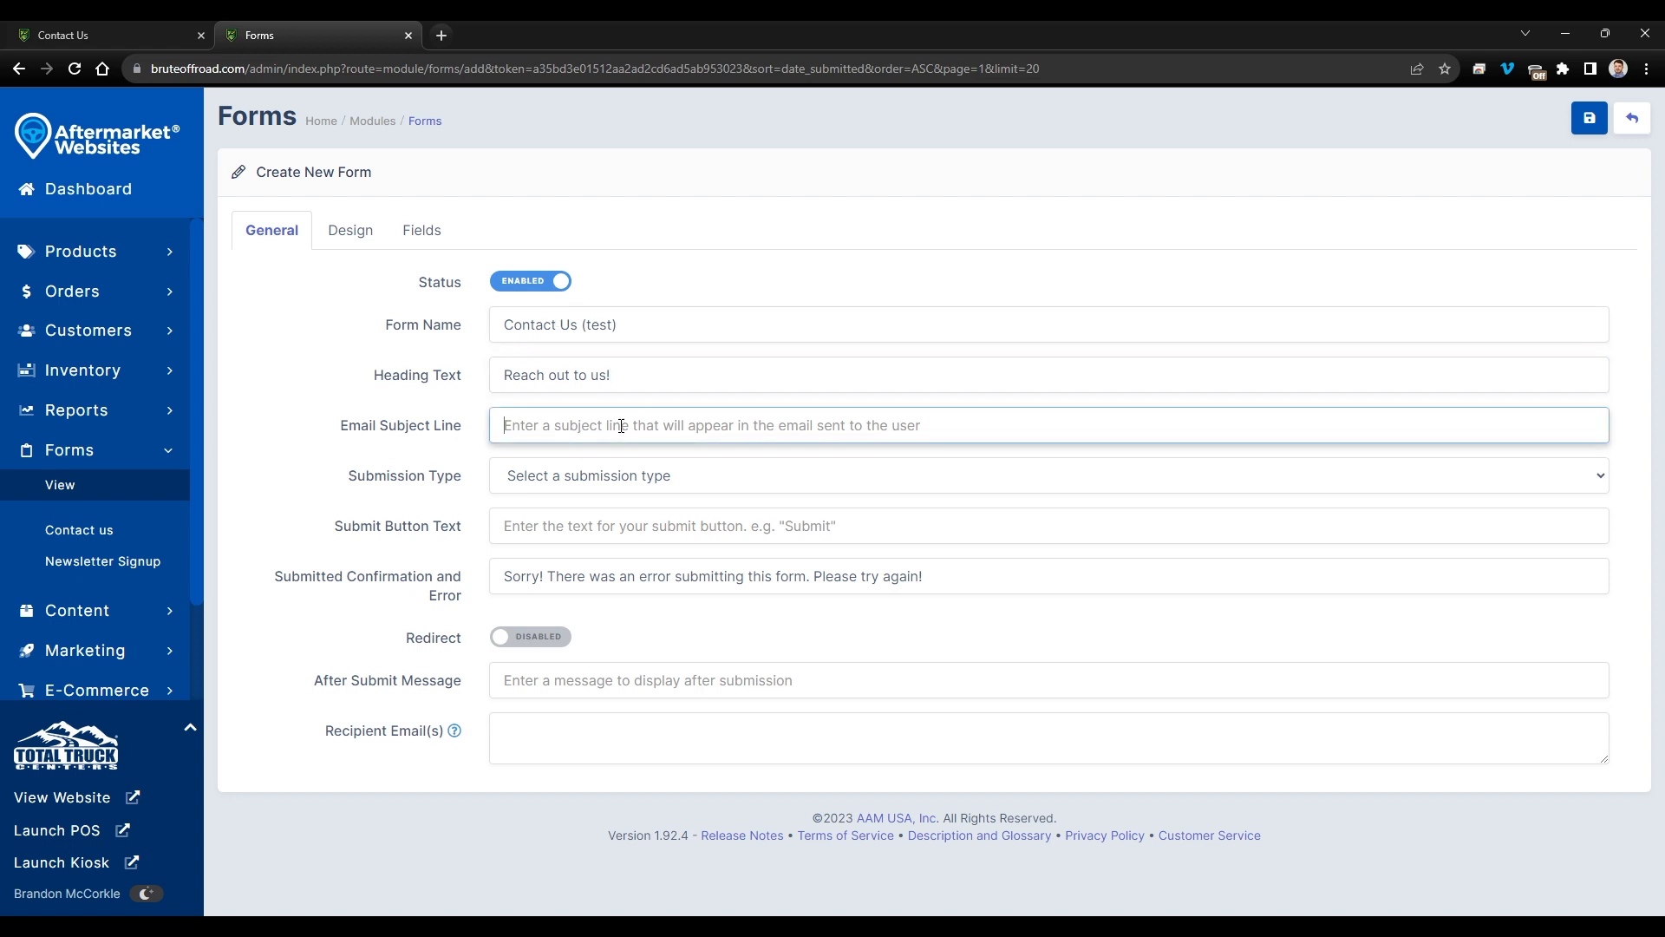
pyautogui.write('New')
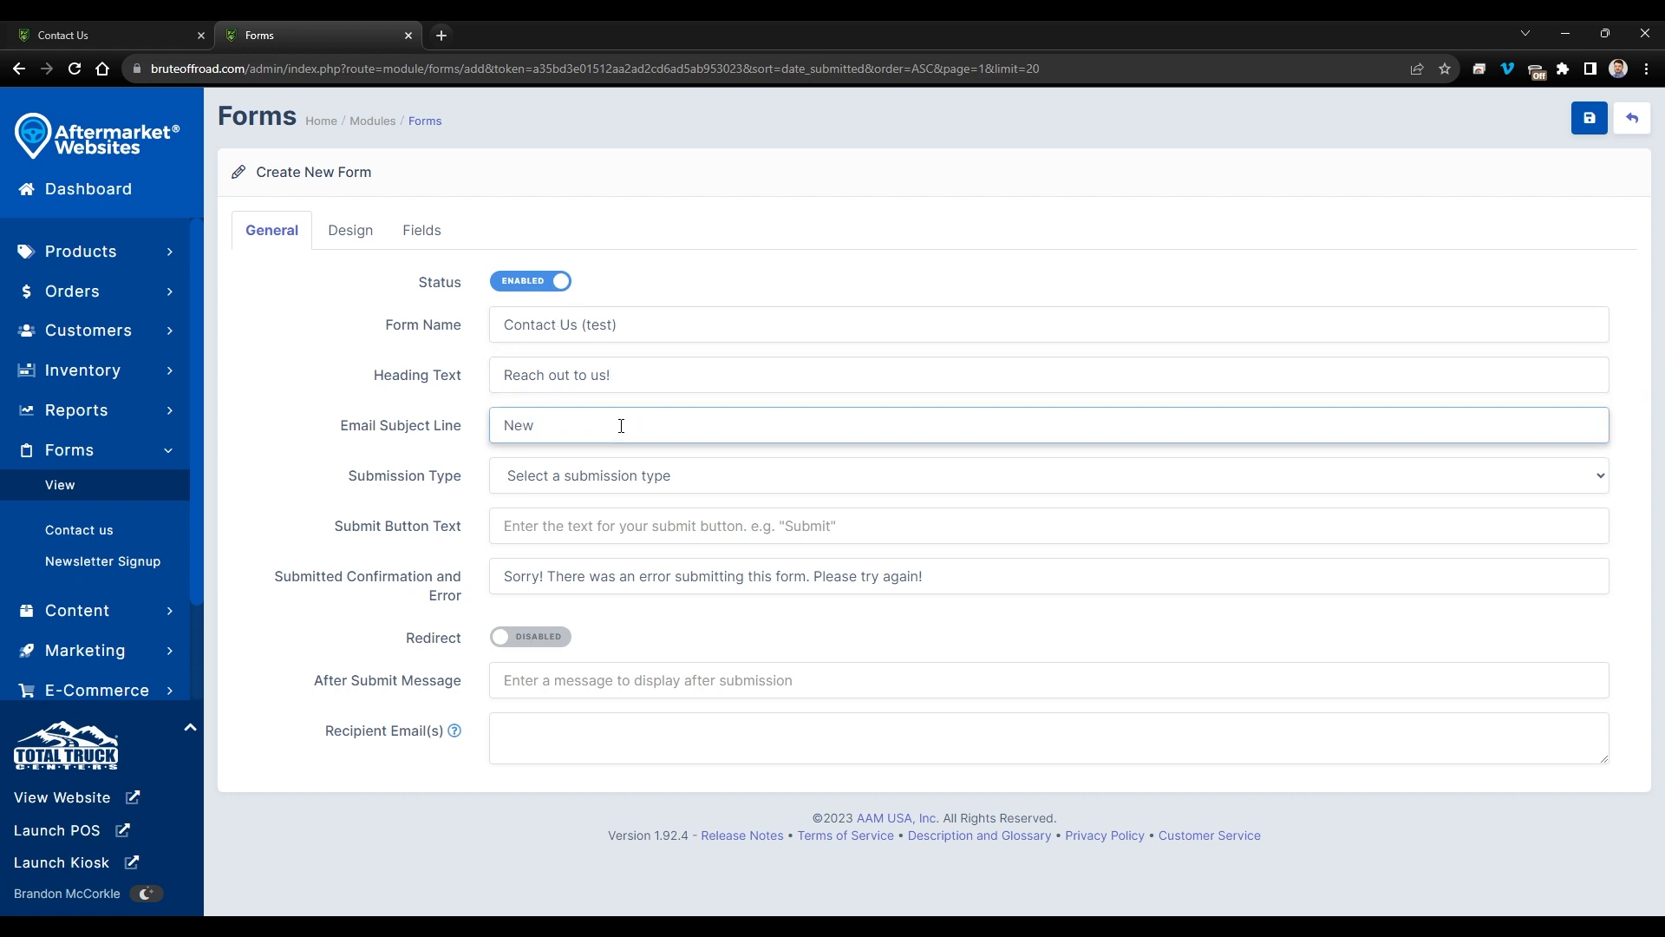
pyautogui.write(' Contact Form Submission')
# - Set the form's Submission Type to Contact
pyautogui.click(579, 475)
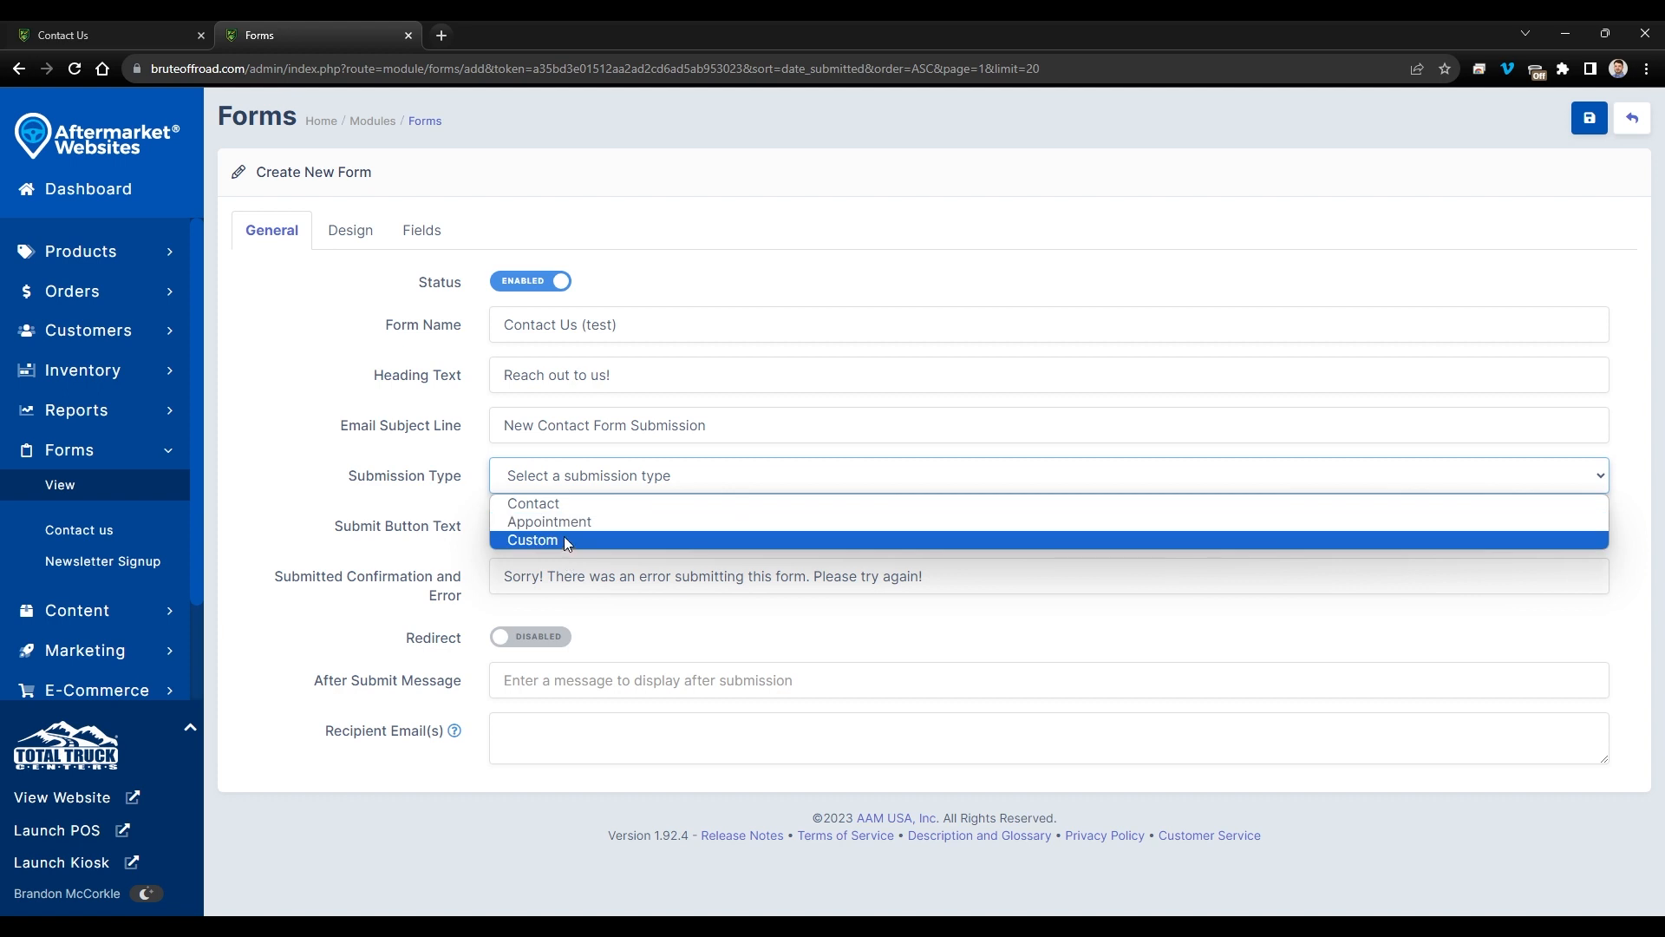
pyautogui.click(562, 505)
pyautogui.click(573, 482)
pyautogui.click(581, 538)
pyautogui.click(588, 493)
pyautogui.click(584, 503)
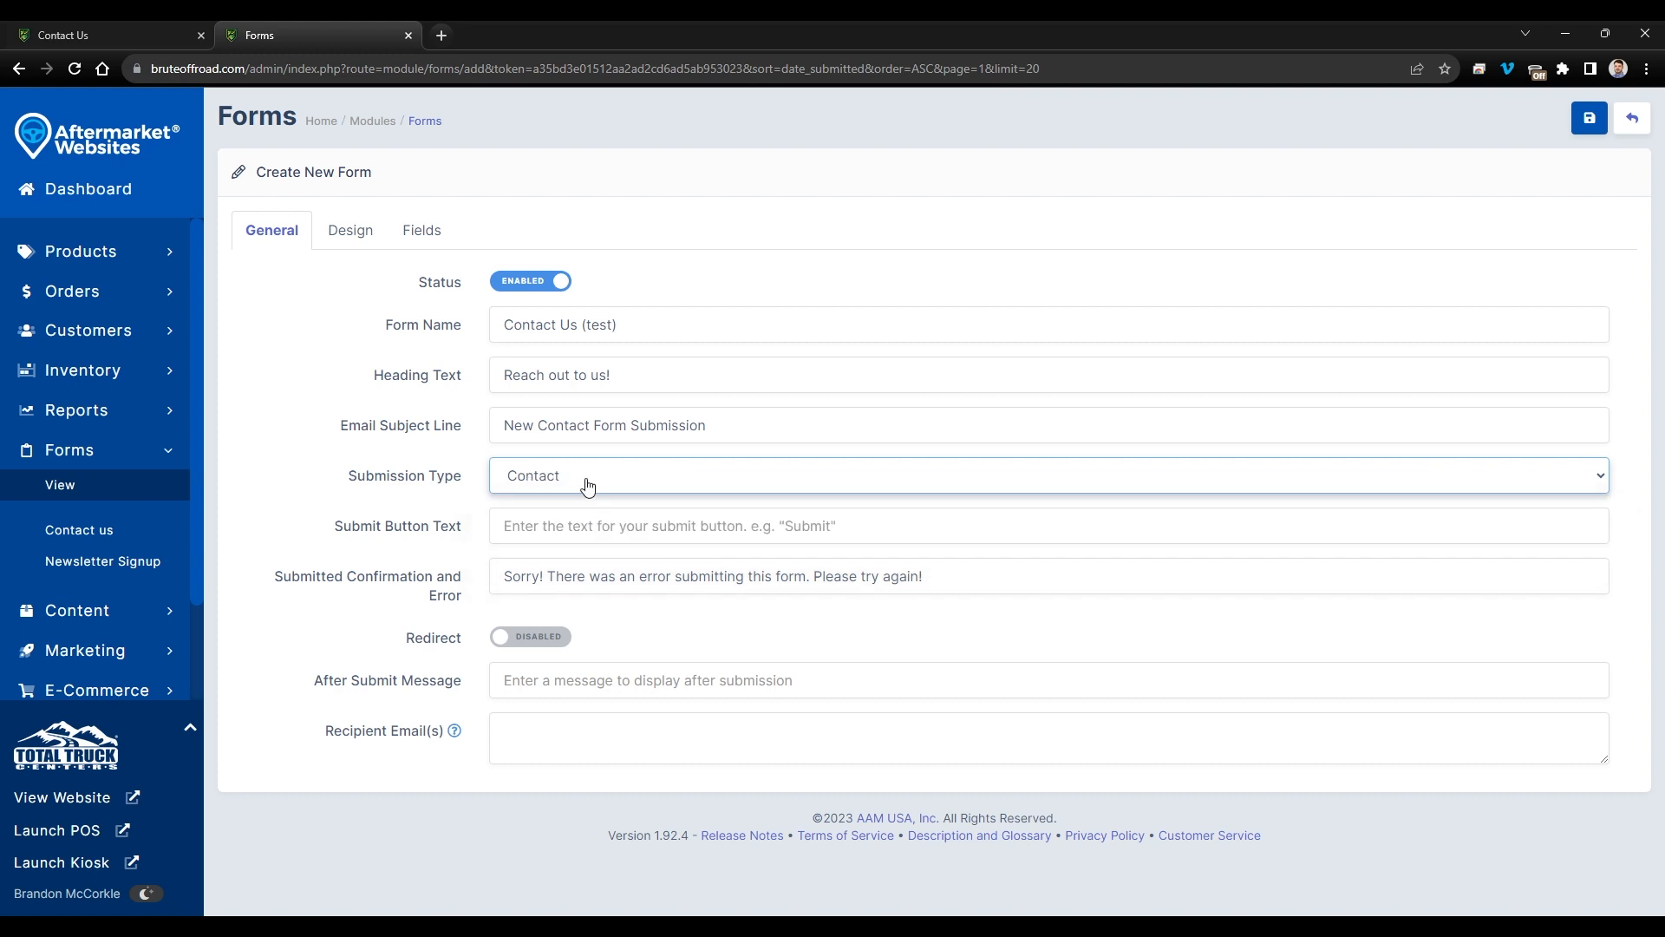
# - Set the submit button text to 'Submit Your Form'
pyautogui.moveTo(334, 531); pyautogui.dragTo(461, 532)
pyautogui.click(127, 30)
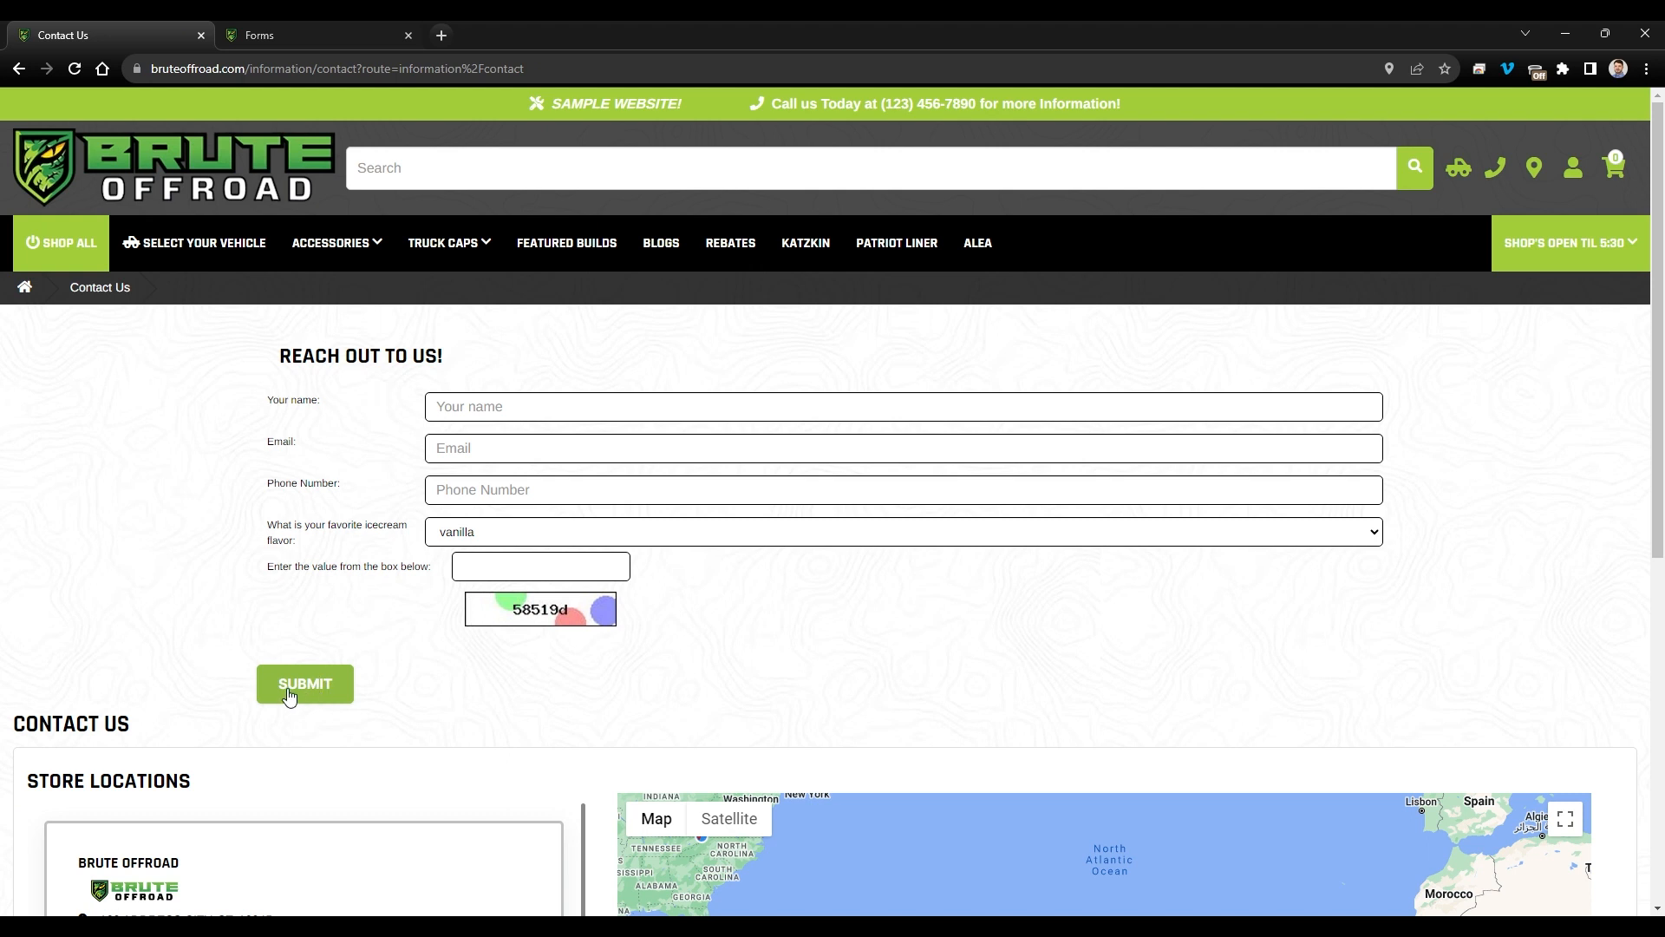
pyautogui.click(290, 33)
pyautogui.click(616, 527)
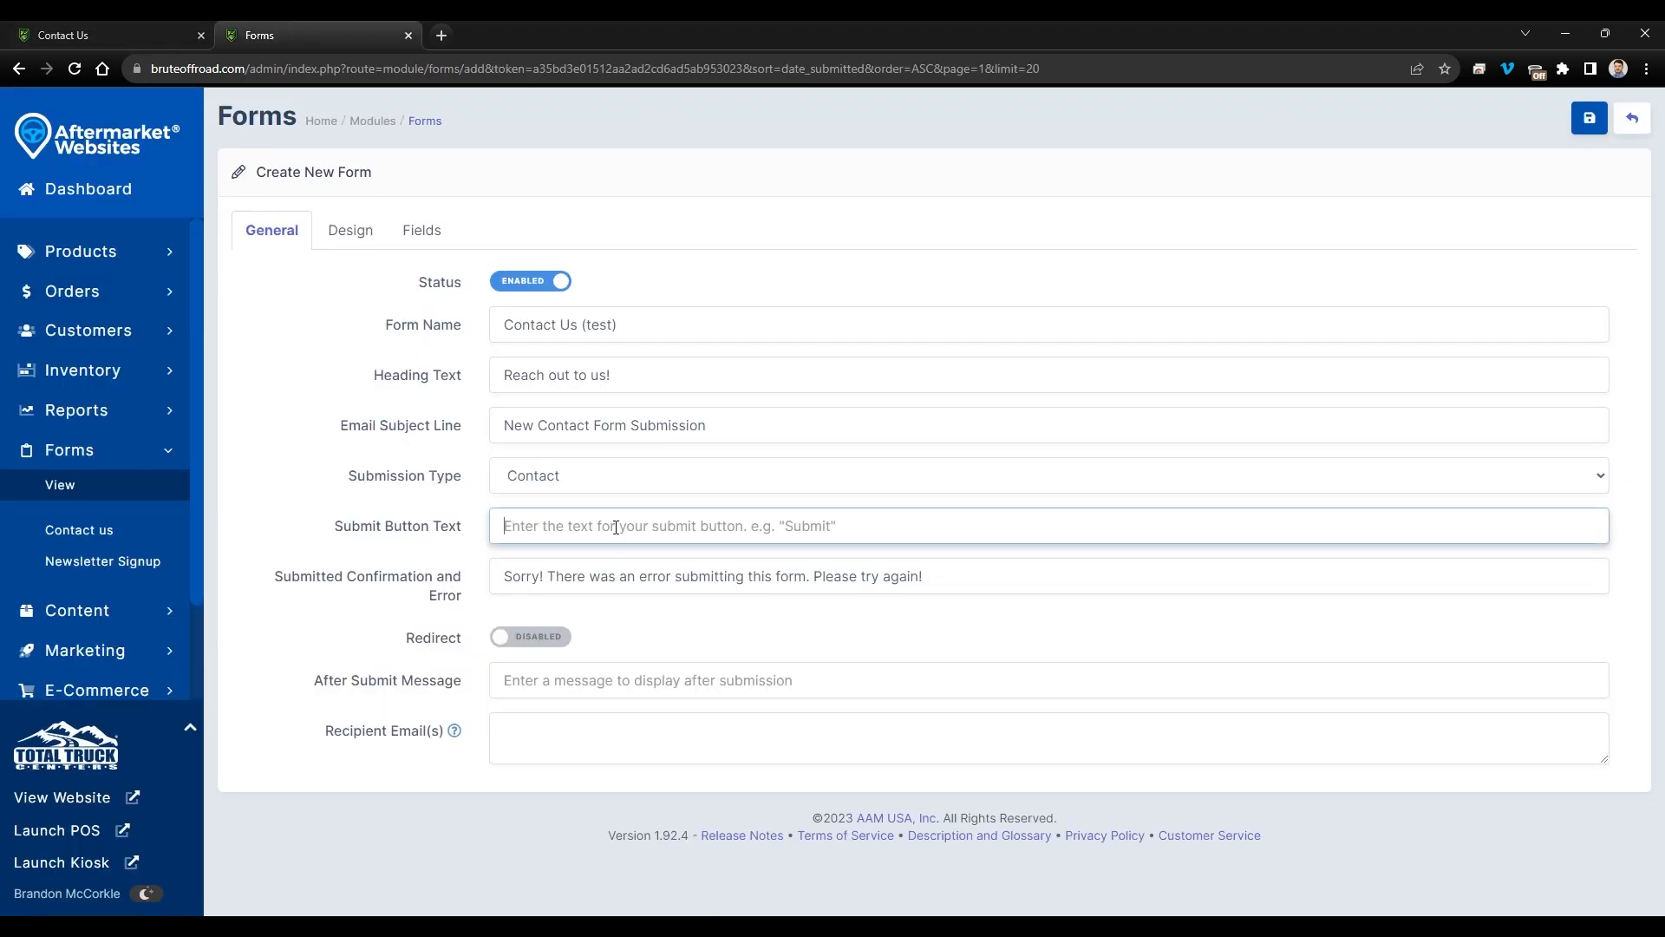
pyautogui.write('sUBMIT YO')
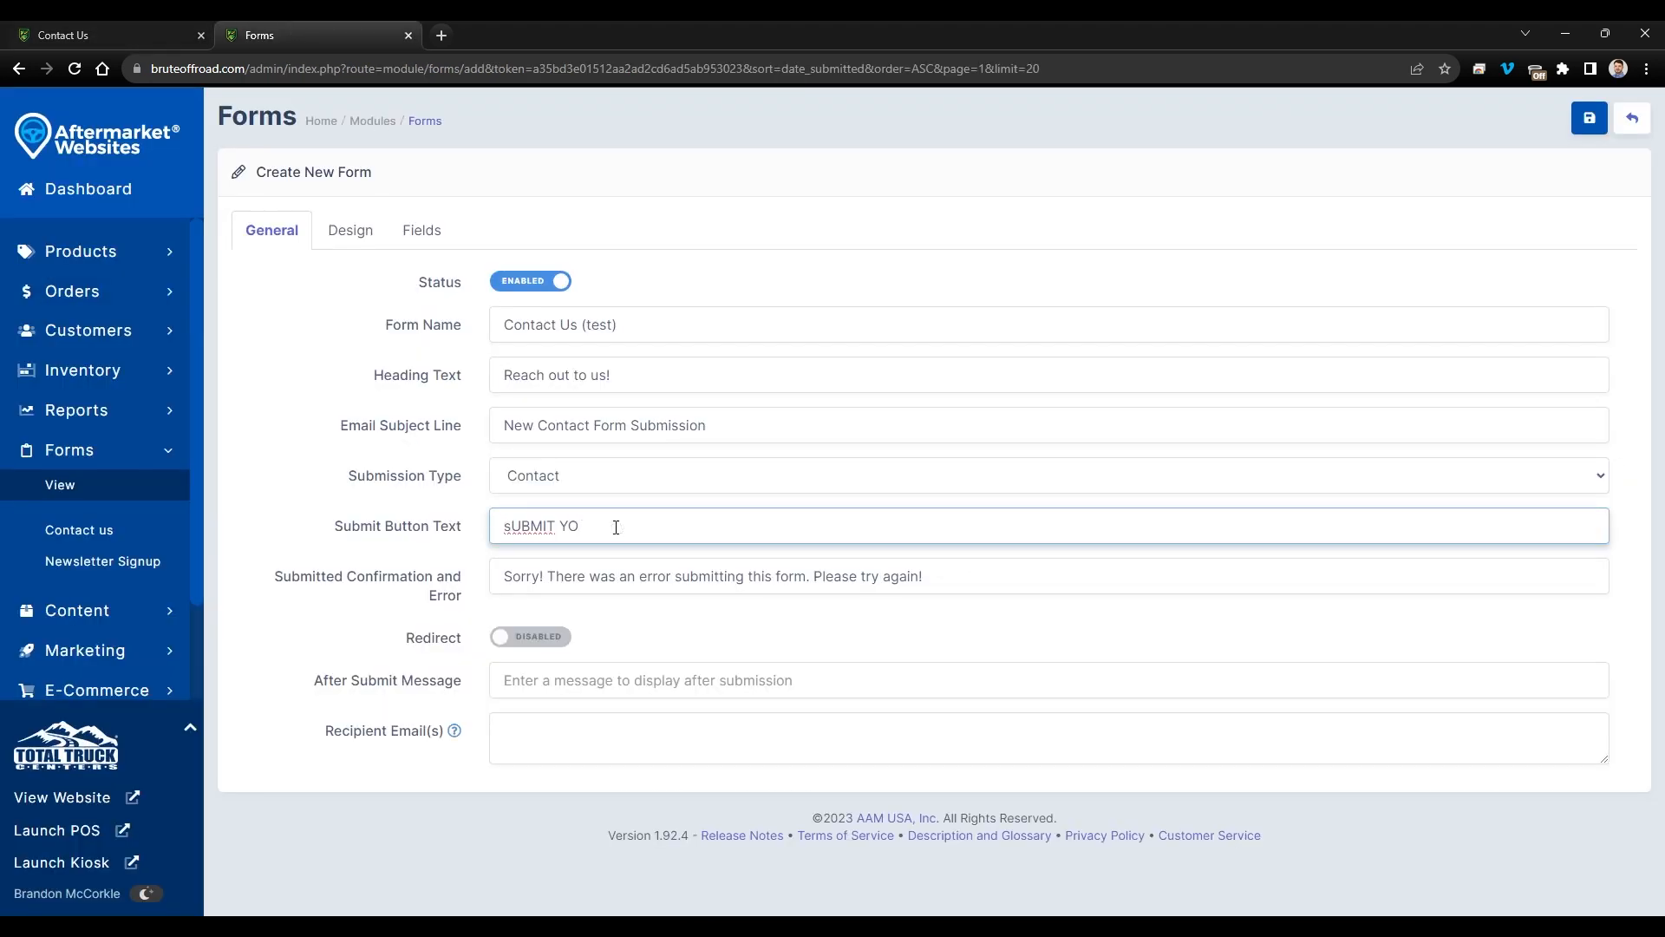
pyautogui.hotkey('ctrl', 'a')
pyautogui.write('Submit Your Form')
pyautogui.moveTo(636, 530); pyautogui.dragTo(557, 530)
pyautogui.click(650, 531)
pyautogui.click(121, 29)
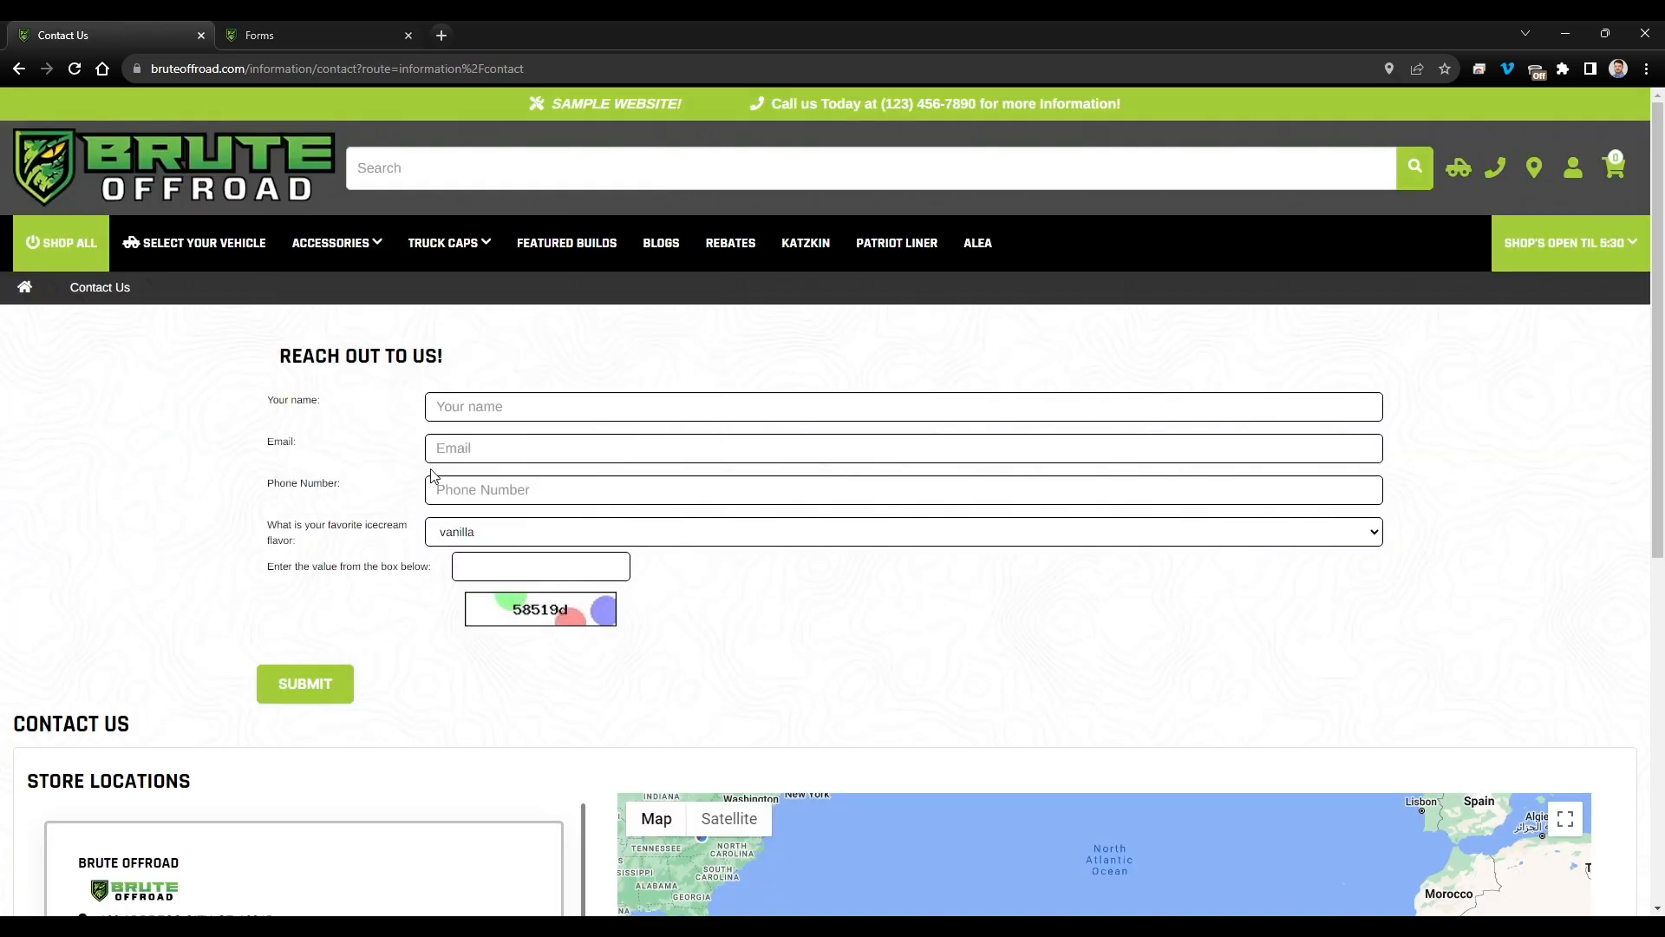
pyautogui.click(340, 32)
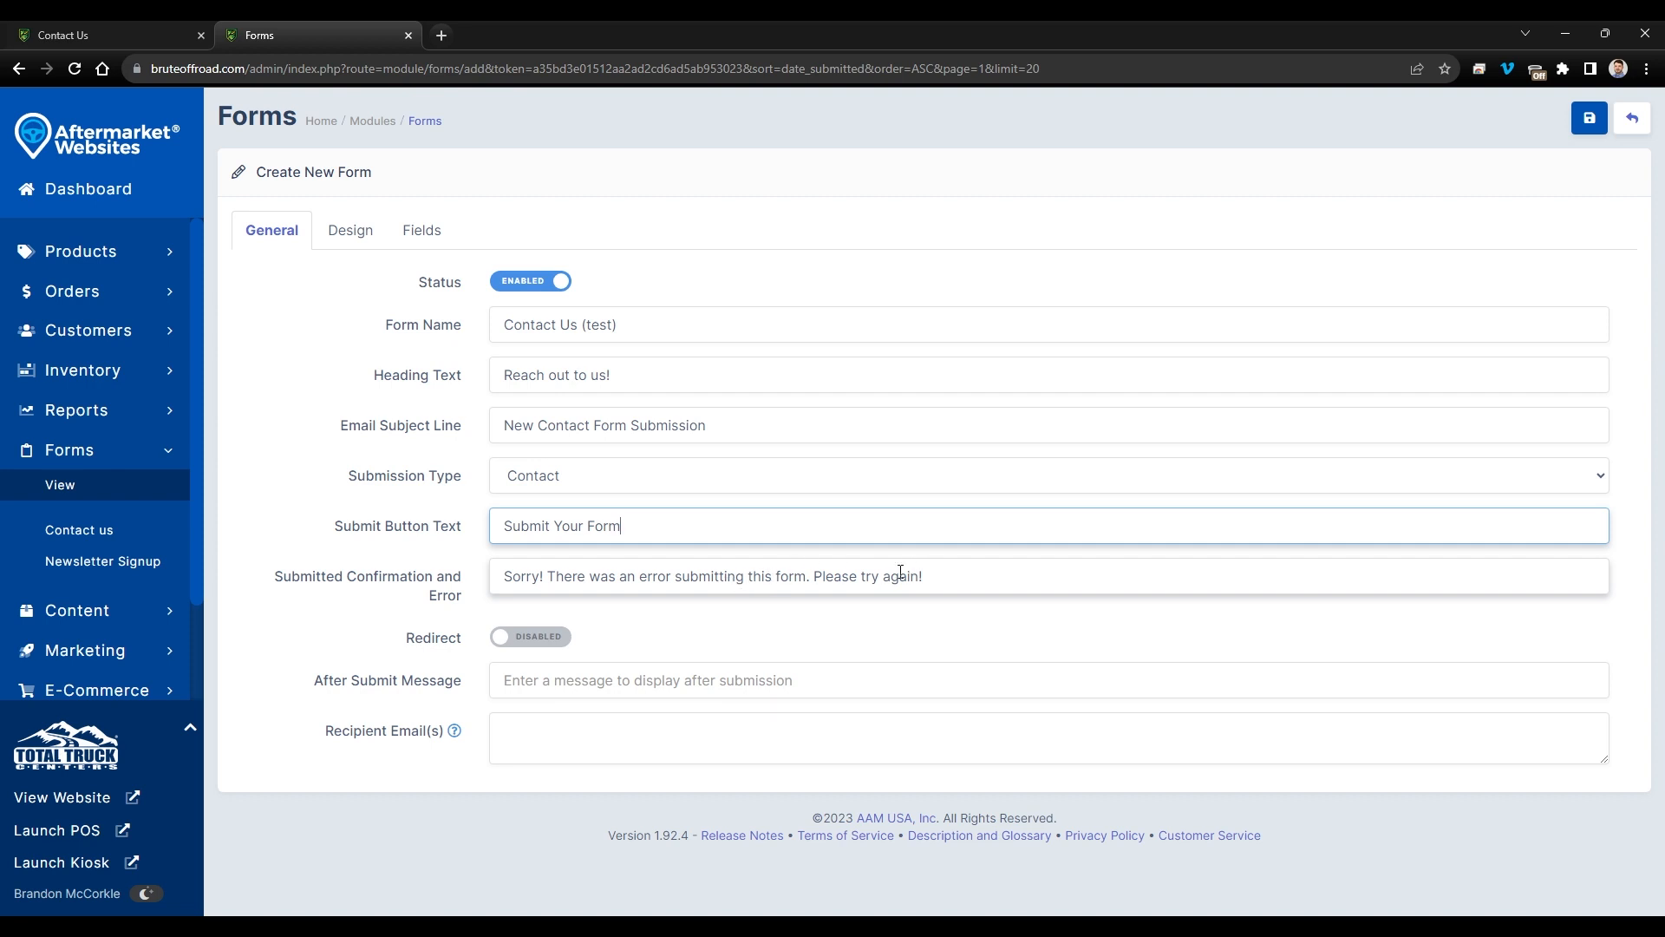
# - Turn on redirect after submission and paste the site's address as the Redirect URL
pyautogui.click(526, 640)
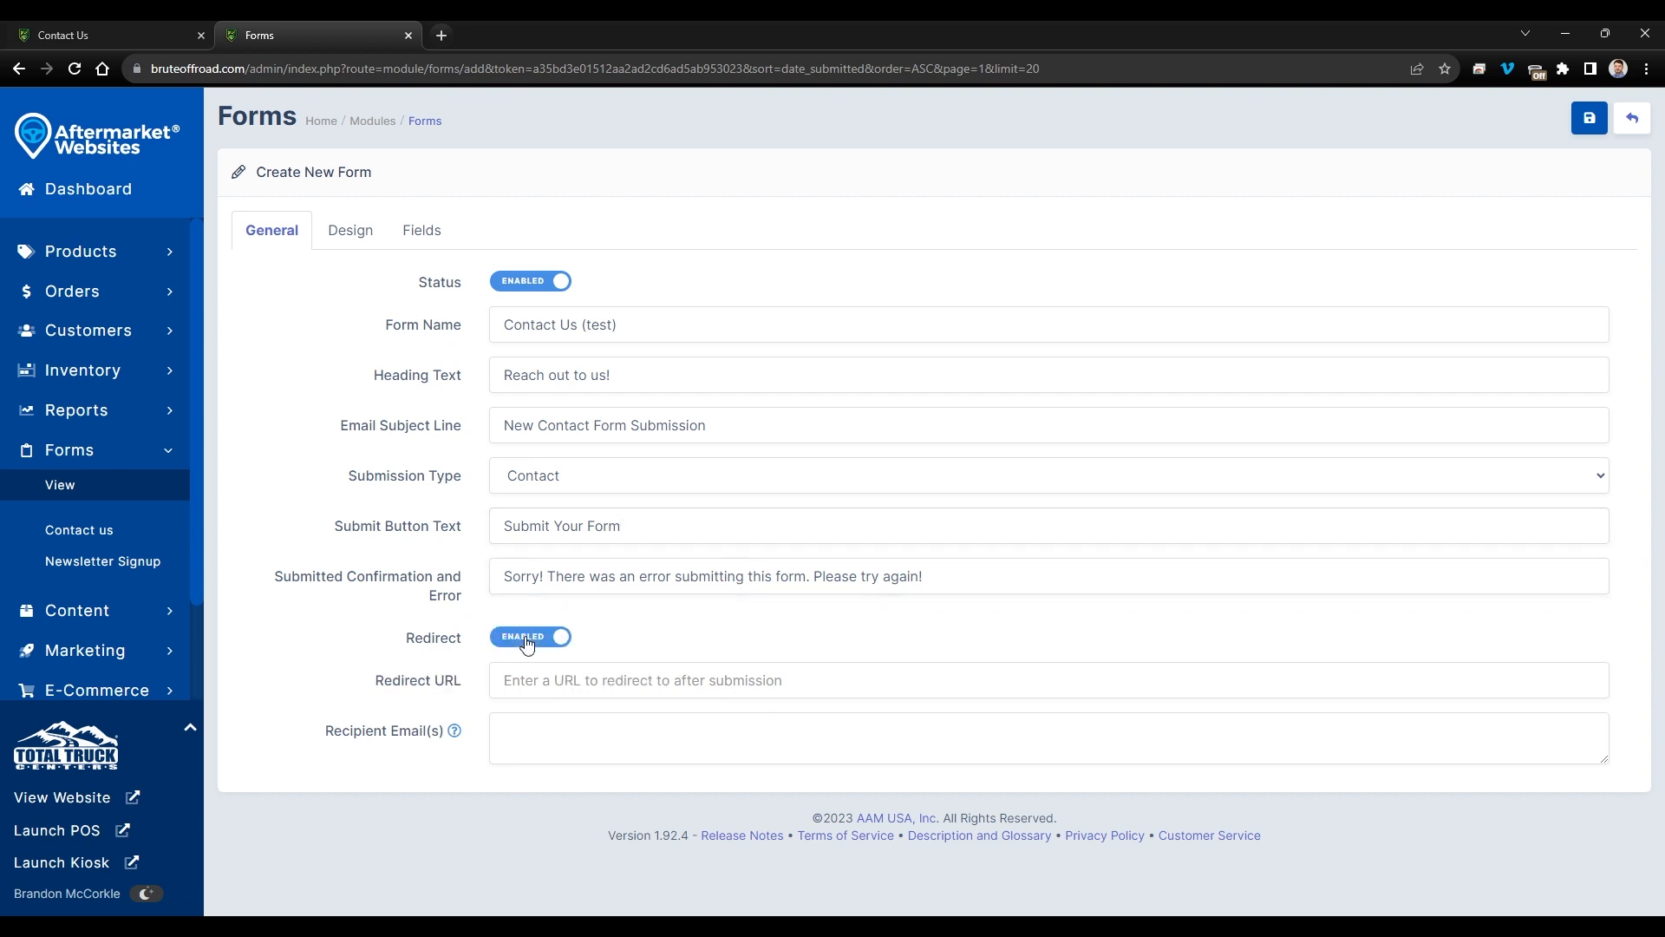
pyautogui.click(524, 642)
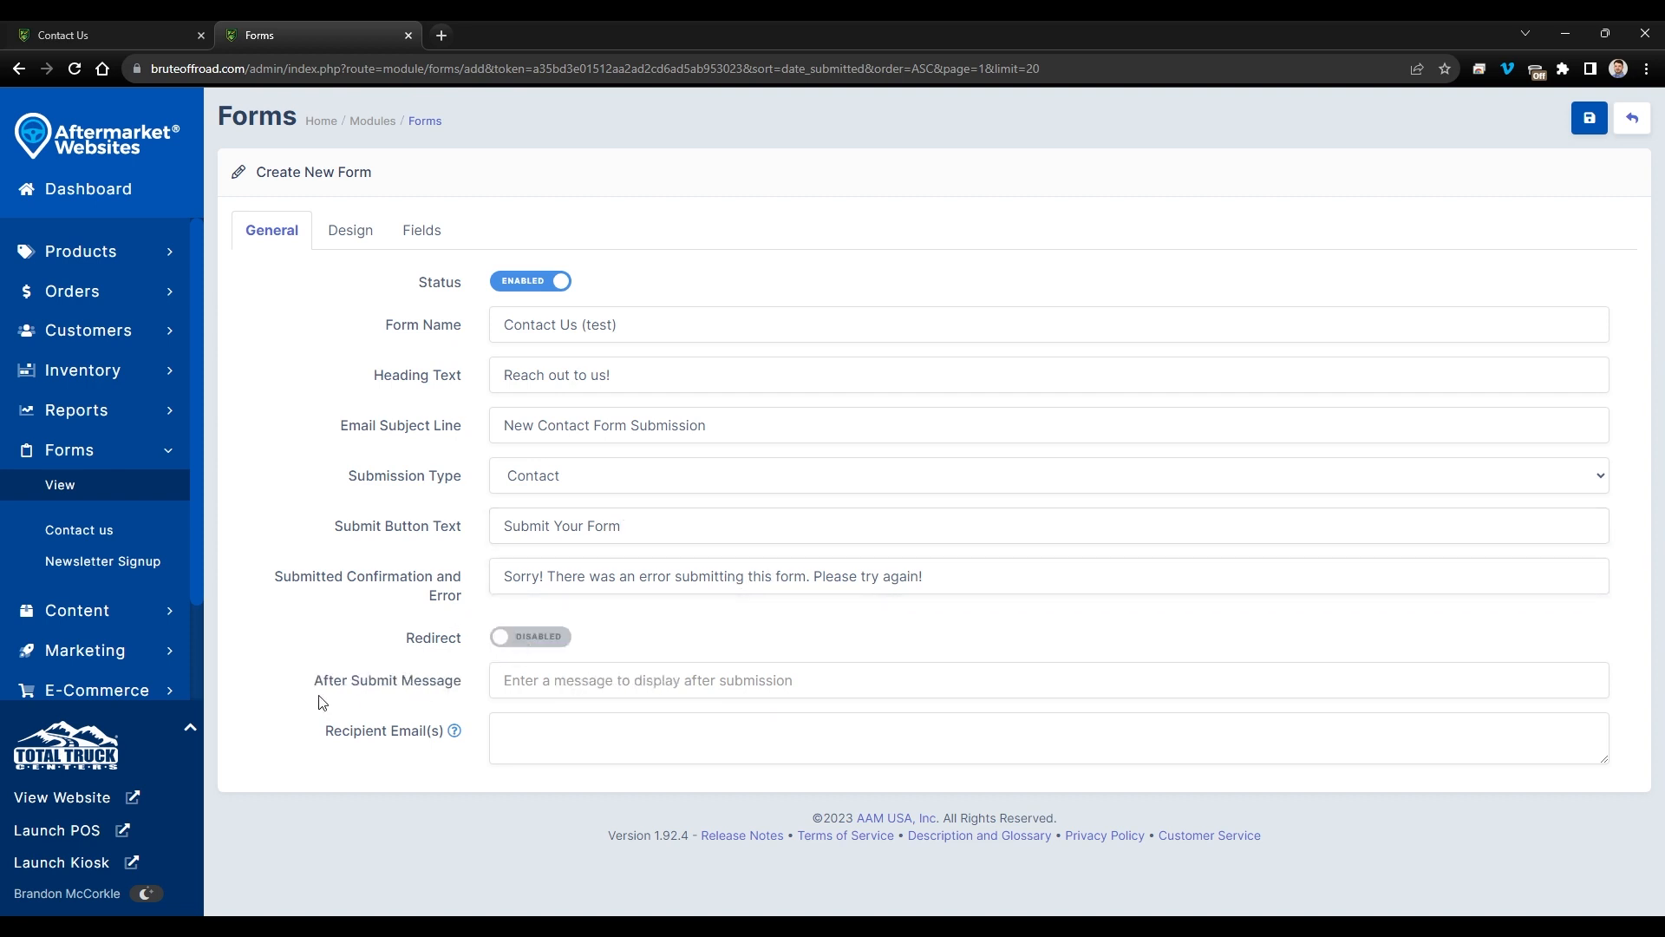
pyautogui.click(529, 641)
pyautogui.click(525, 675)
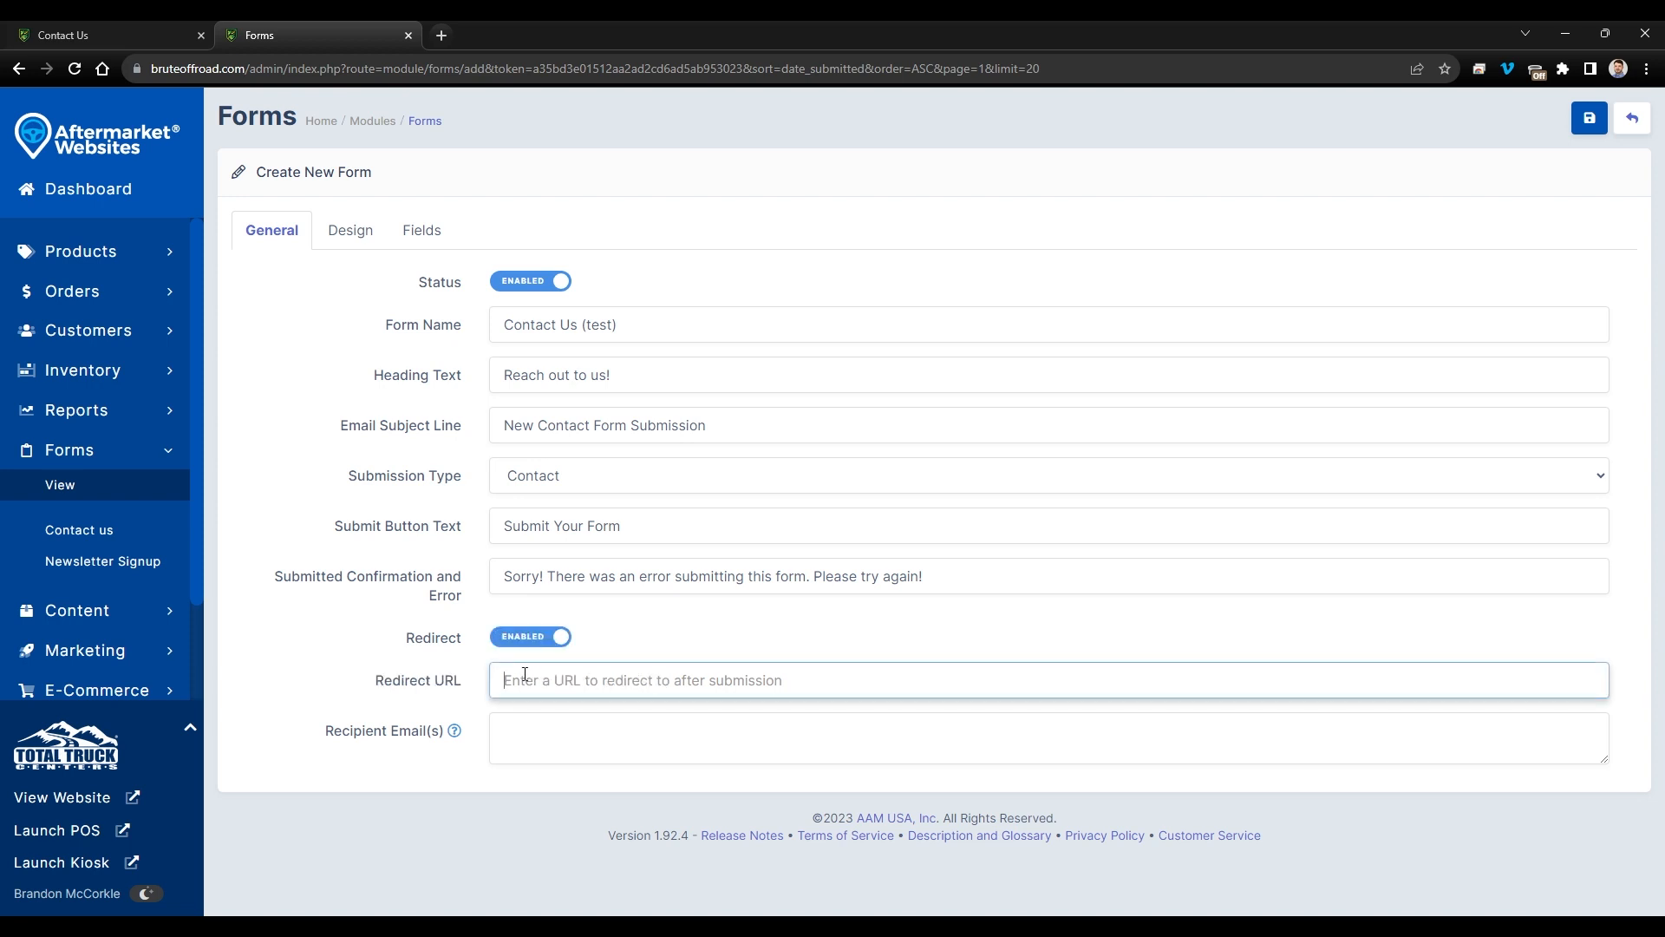
pyautogui.moveTo(246, 69); pyautogui.dragTo(124, 76)
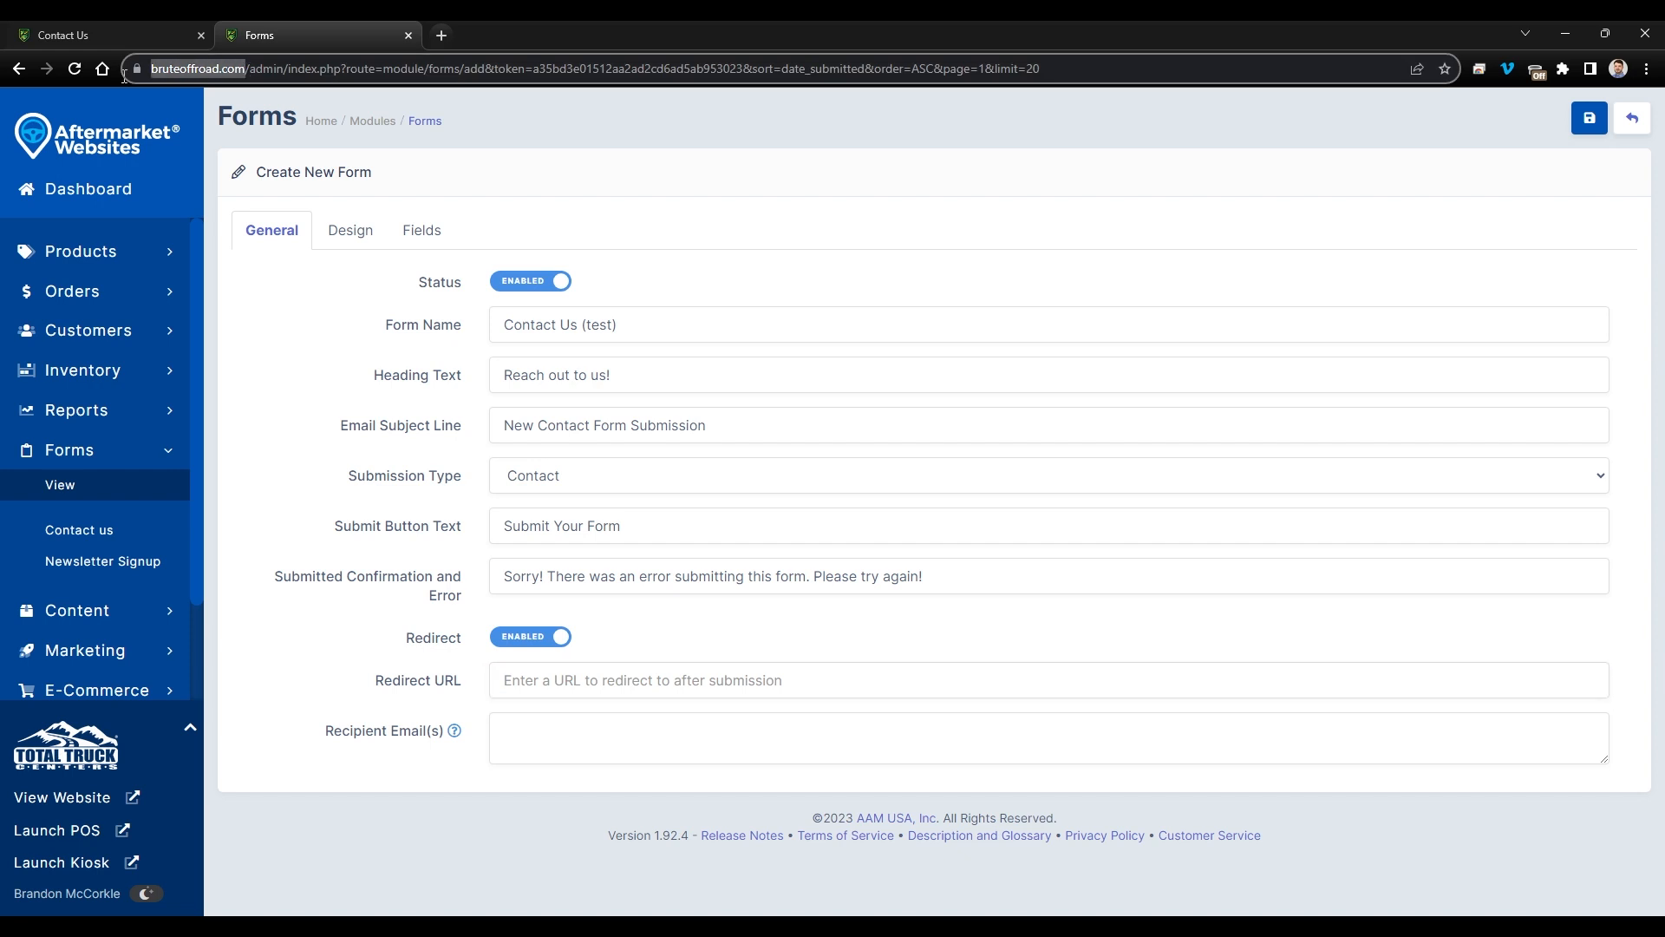
pyautogui.hotkey('ctrl', 'c')
pyautogui.click(565, 680)
pyautogui.hotkey('ctrl', 'v')
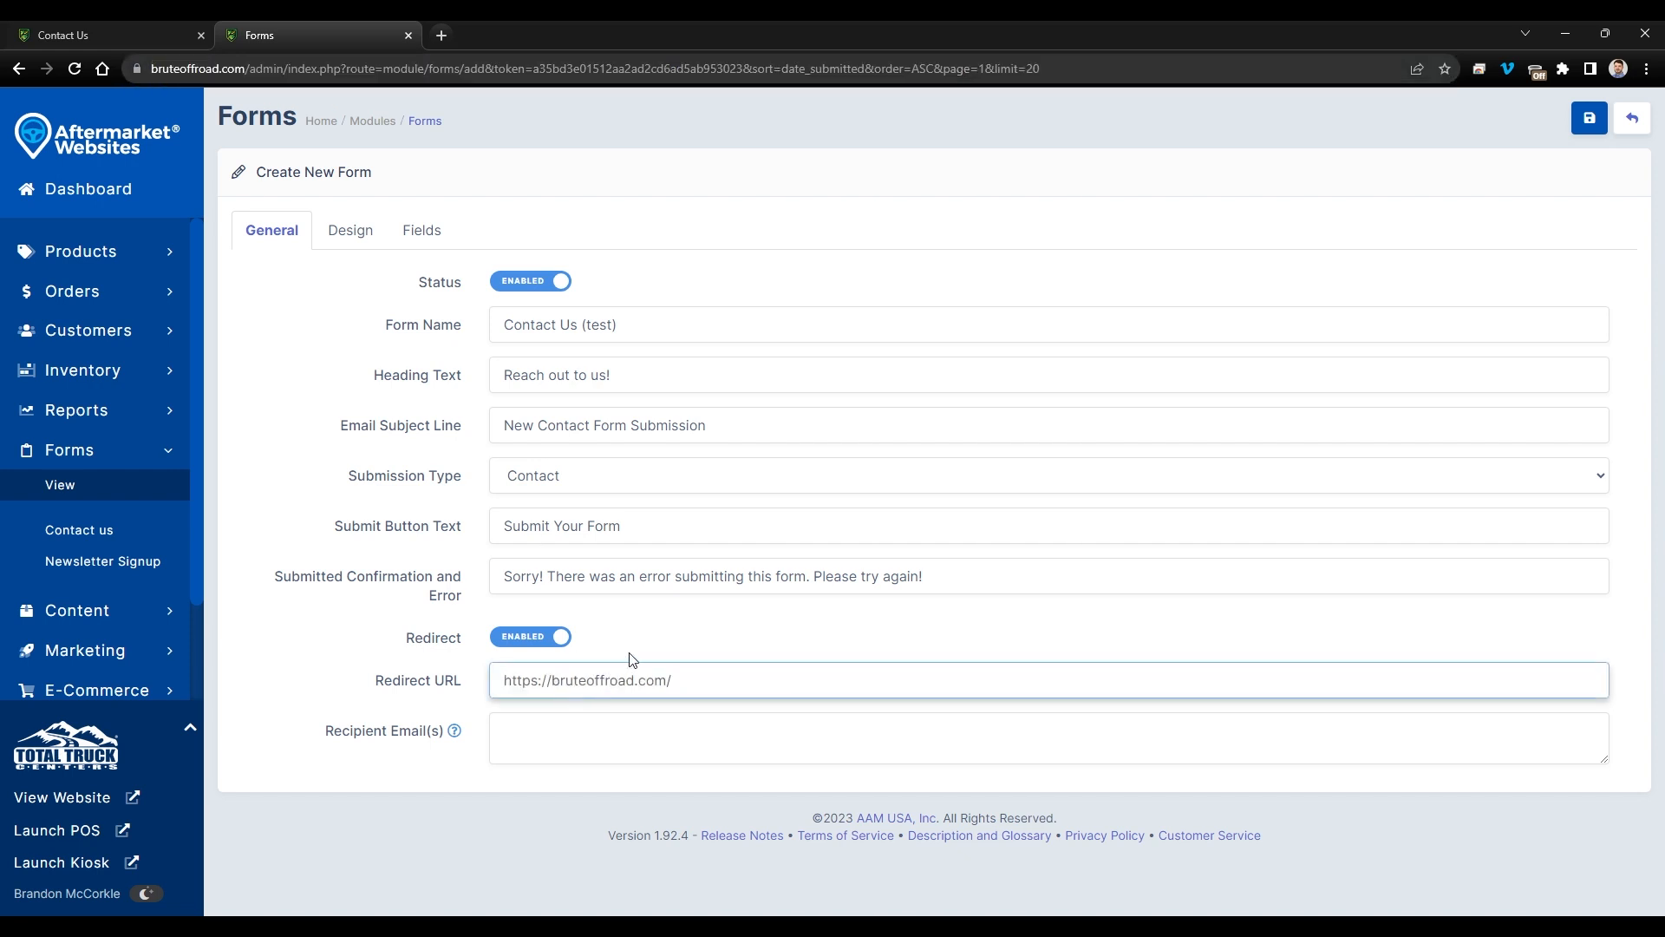
pyautogui.click(633, 655)
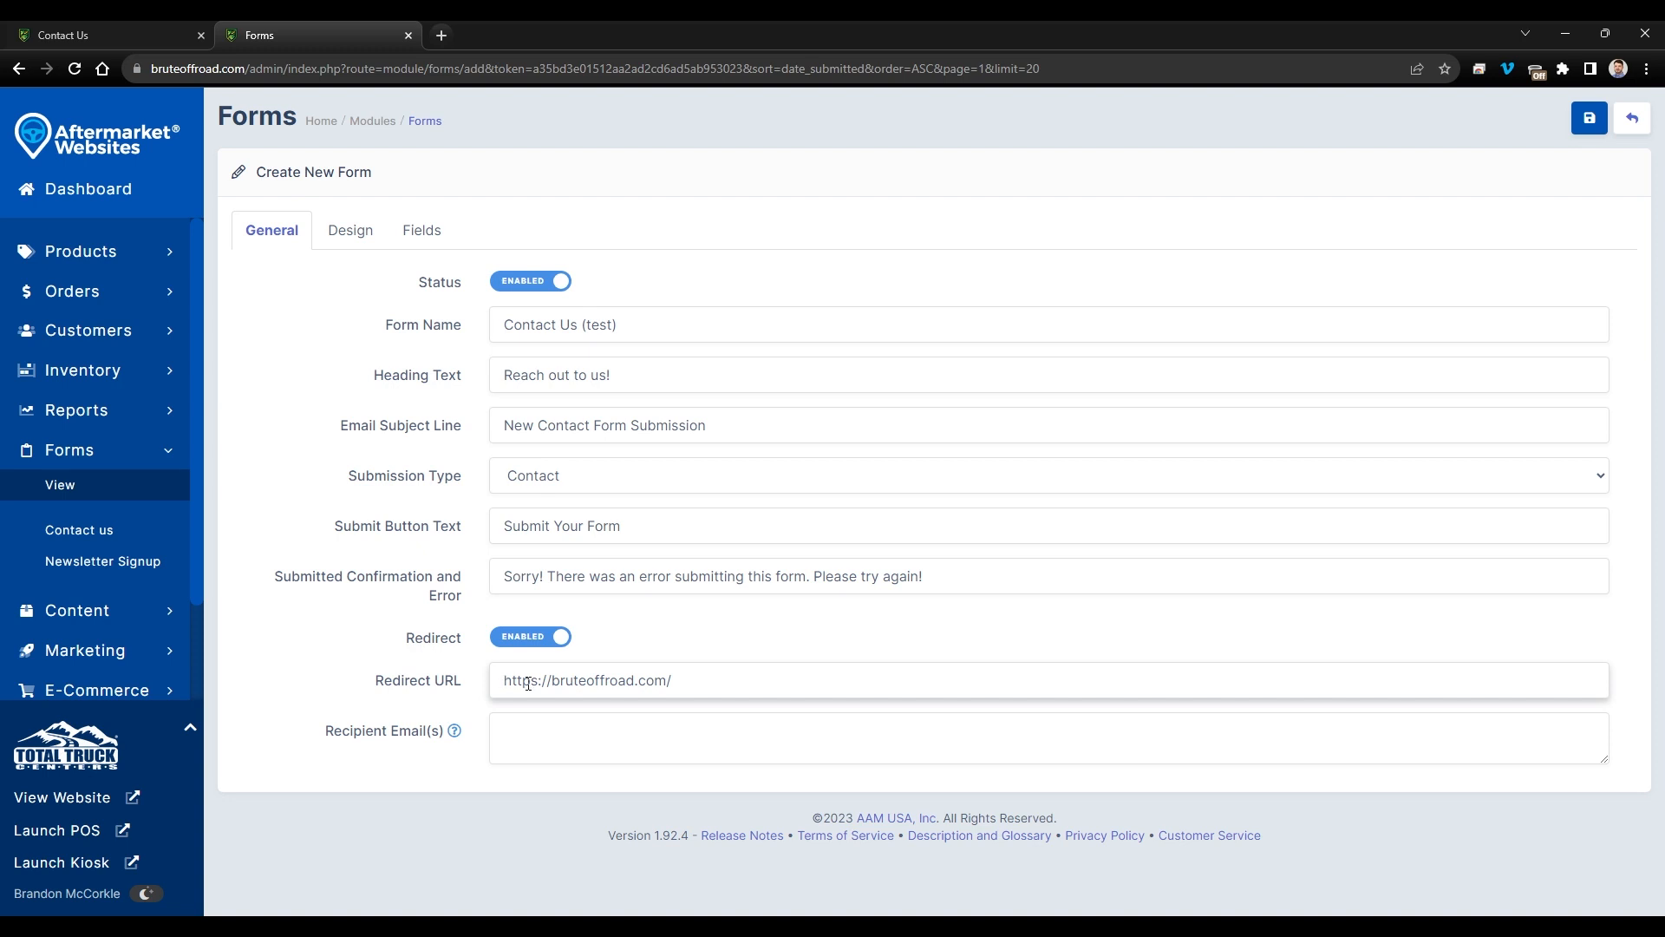
pyautogui.click(694, 680)
pyautogui.write('produc')
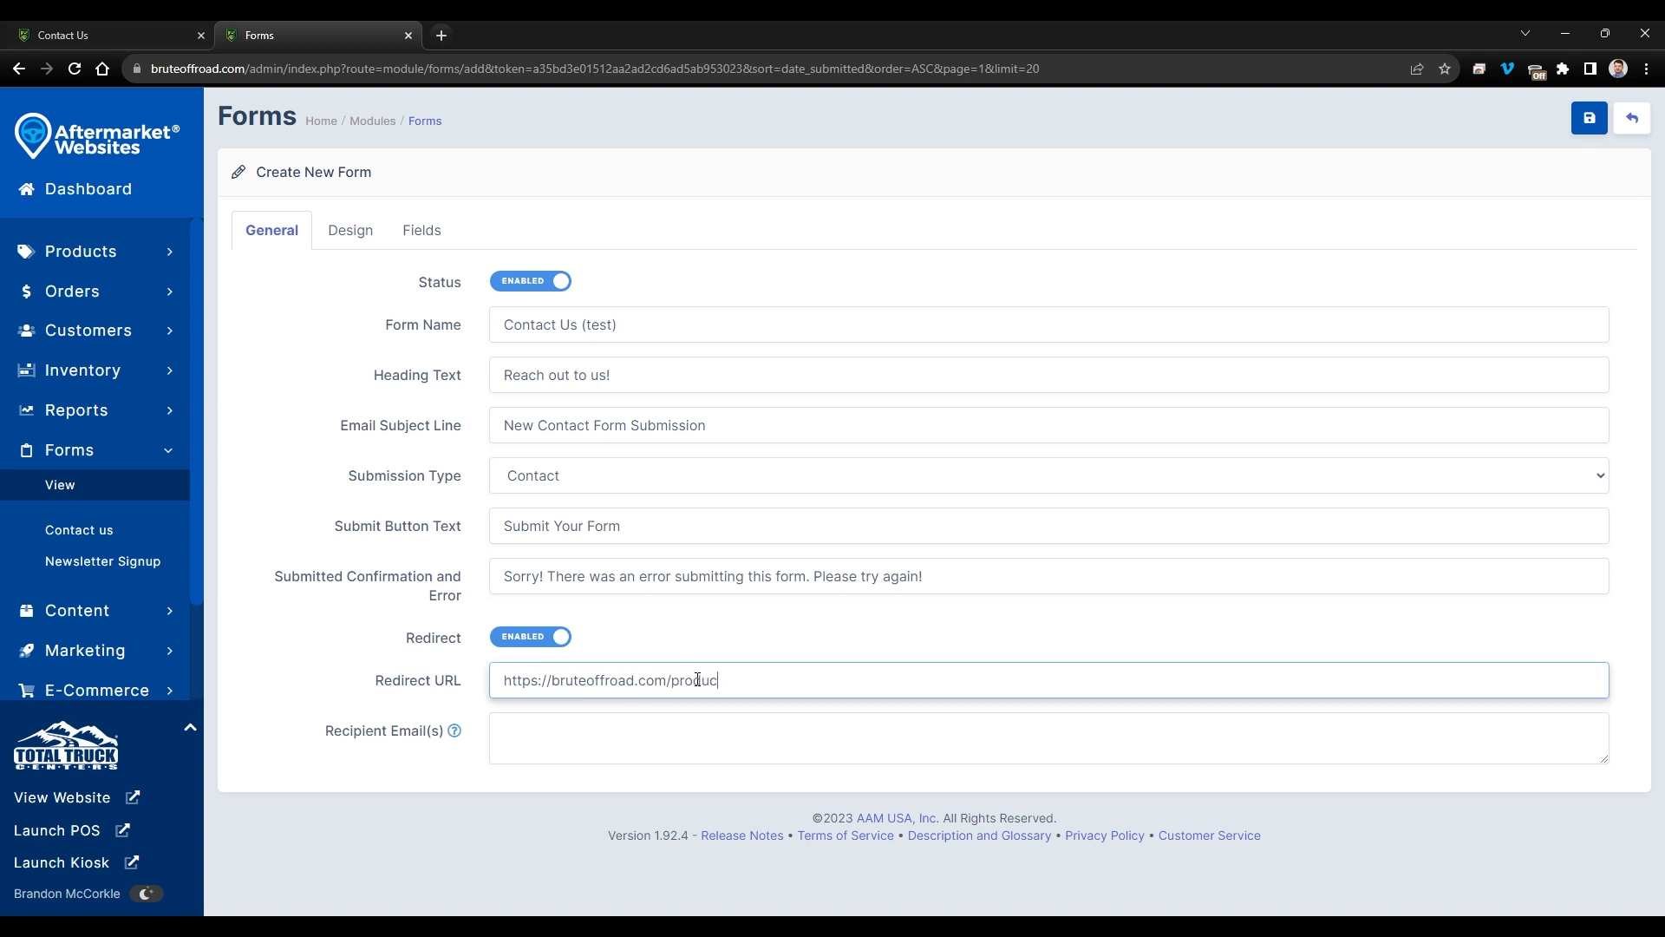
pyautogui.write('t/catalog')
pyautogui.click(560, 638)
pyautogui.moveTo(316, 682); pyautogui.dragTo(452, 688)
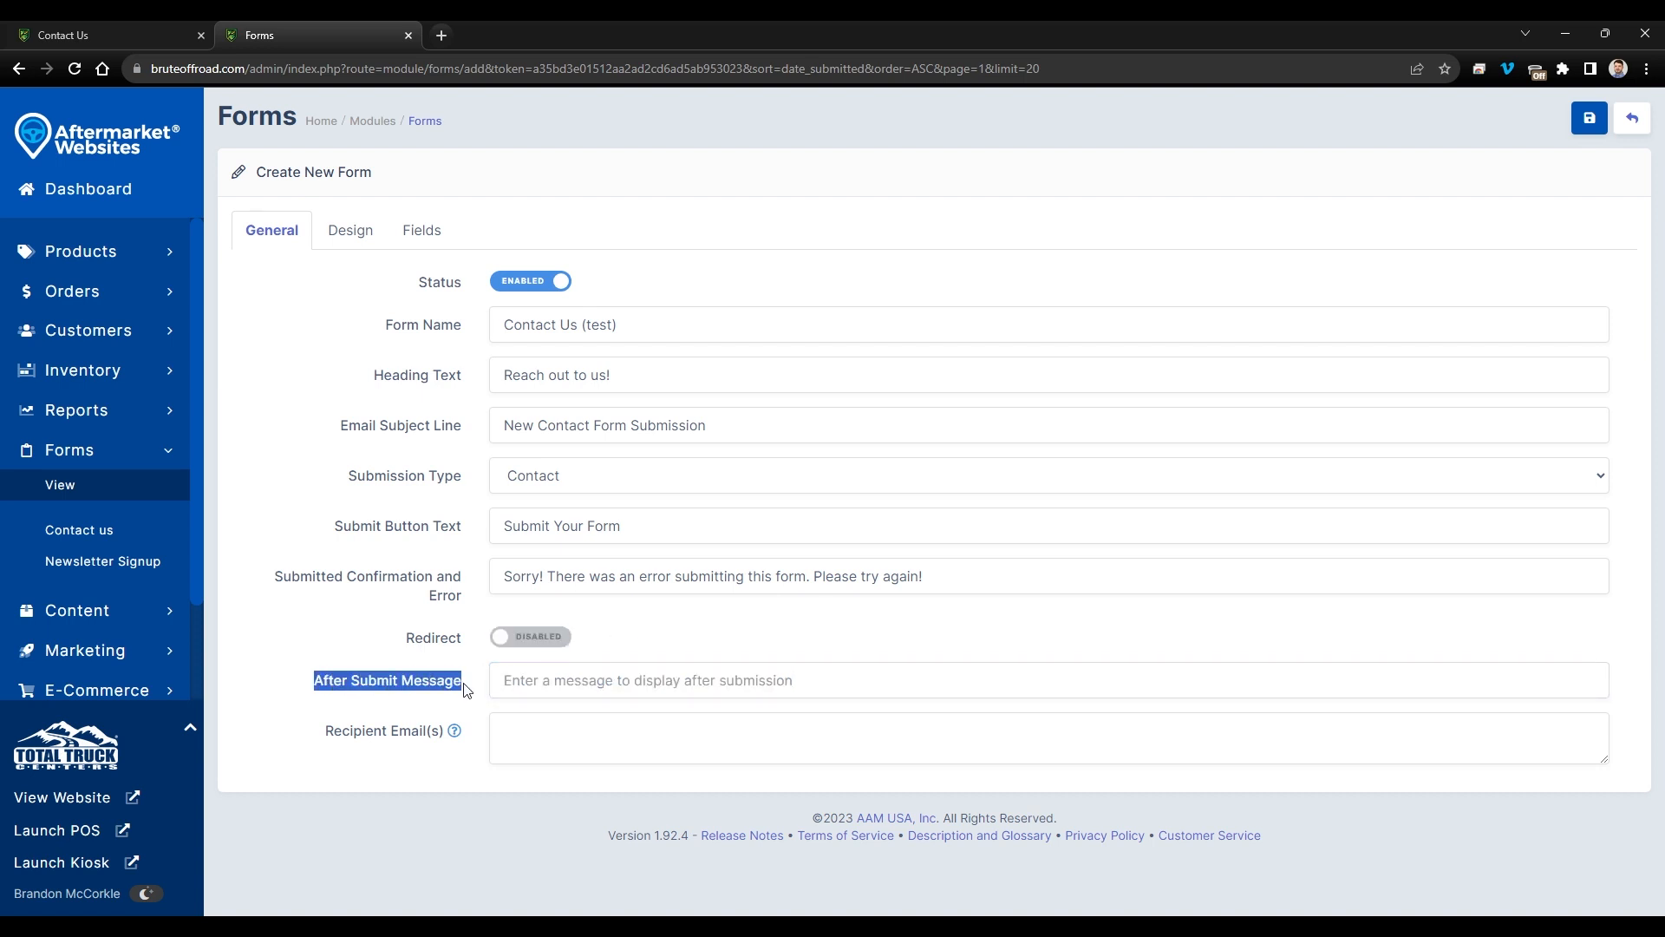
pyautogui.click(476, 686)
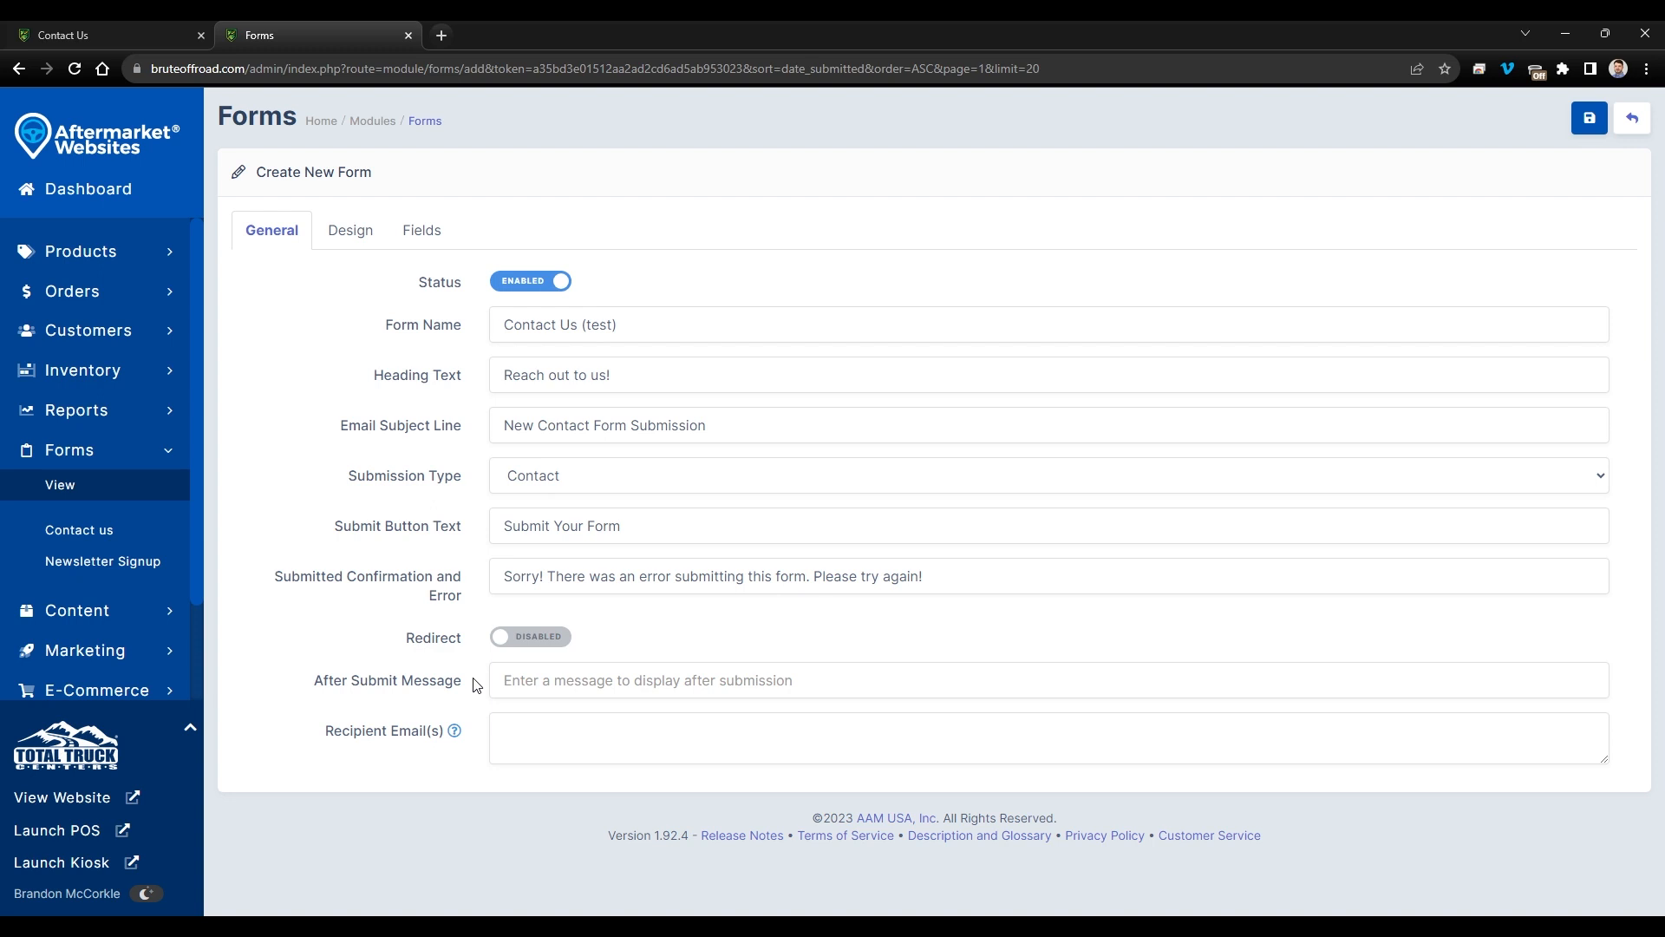
pyautogui.click(531, 644)
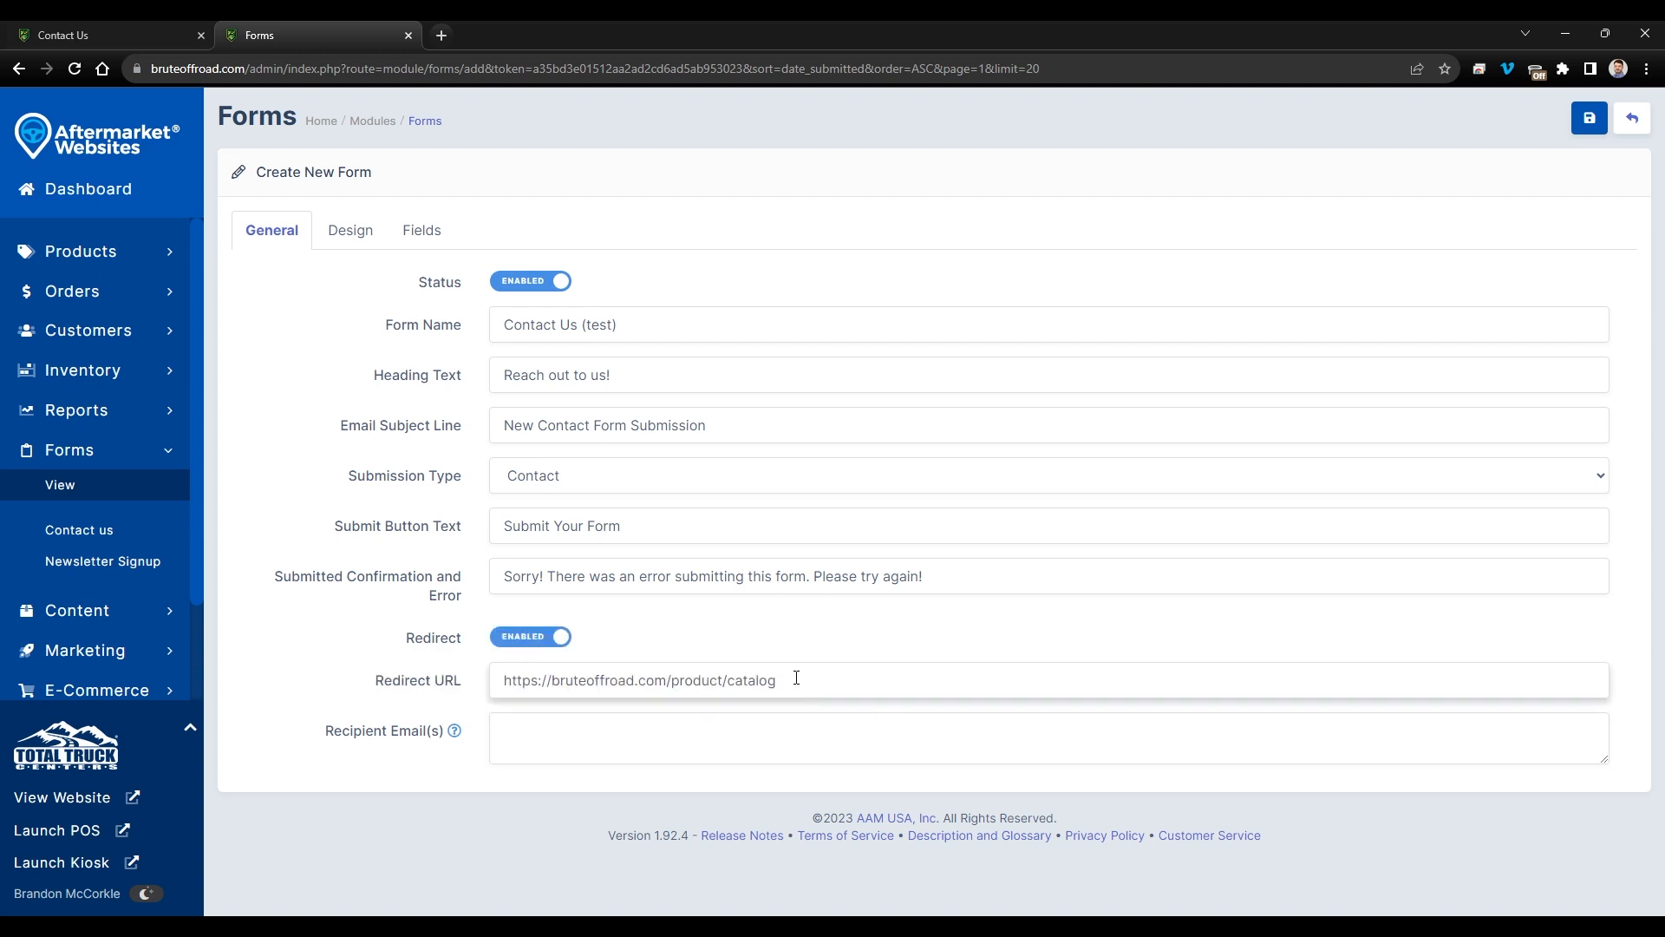
# - Enter the alert recipient's e-mail address in Recipient Email(s)
pyautogui.moveTo(458, 734)
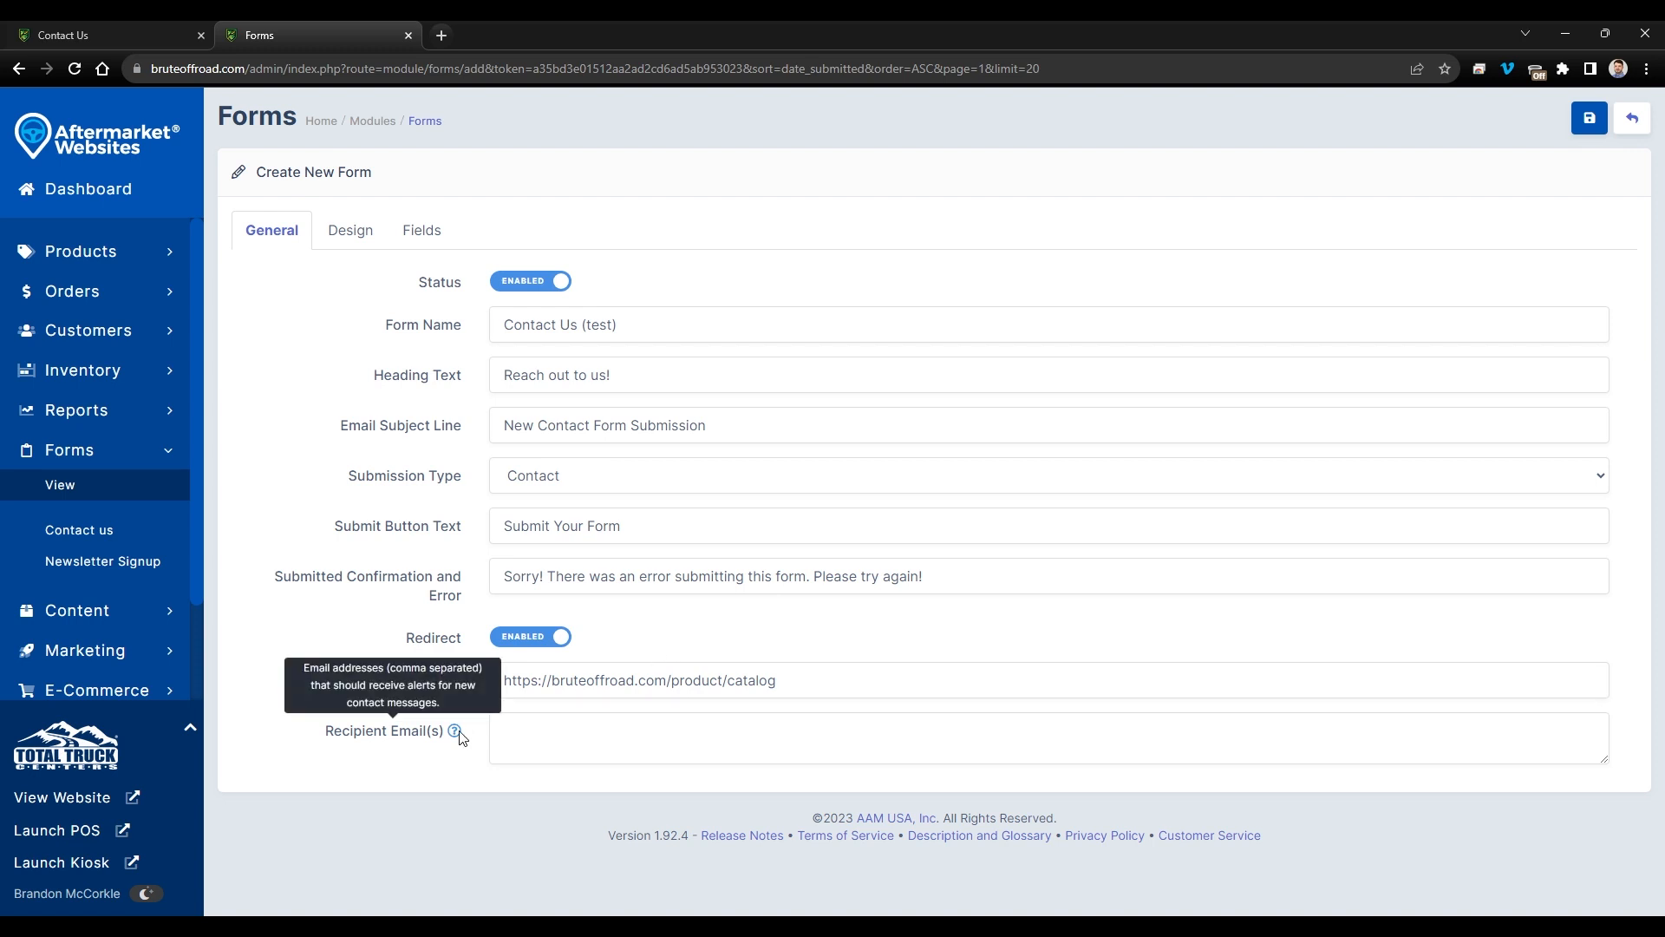
pyautogui.click(662, 740)
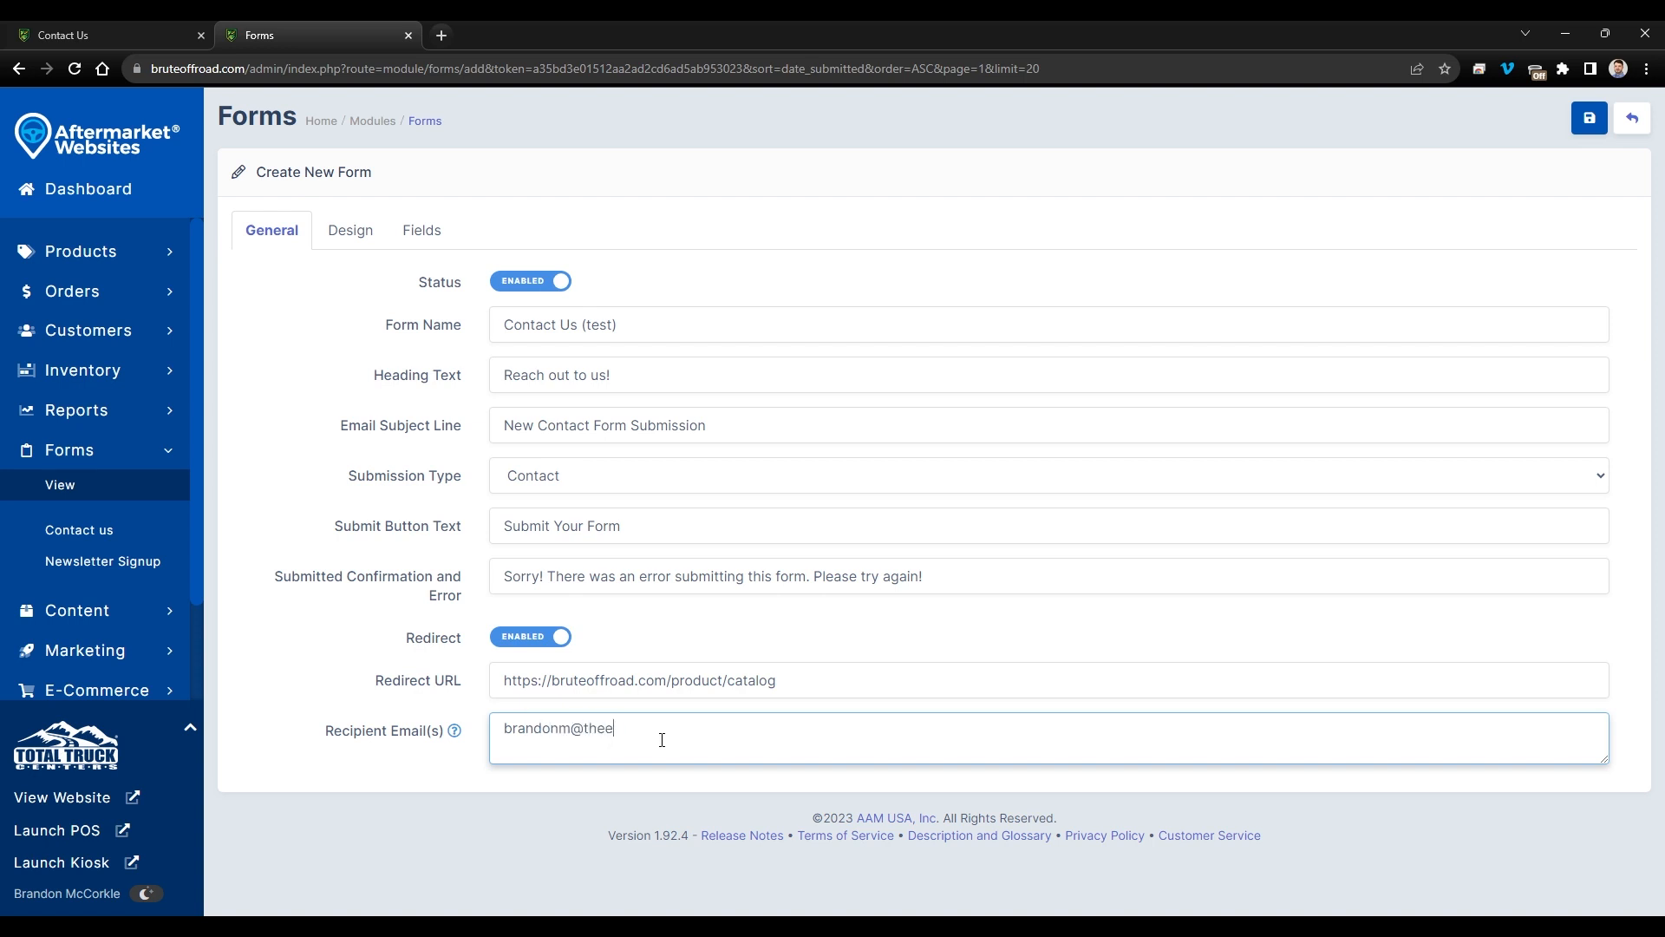
pyautogui.click(345, 235)
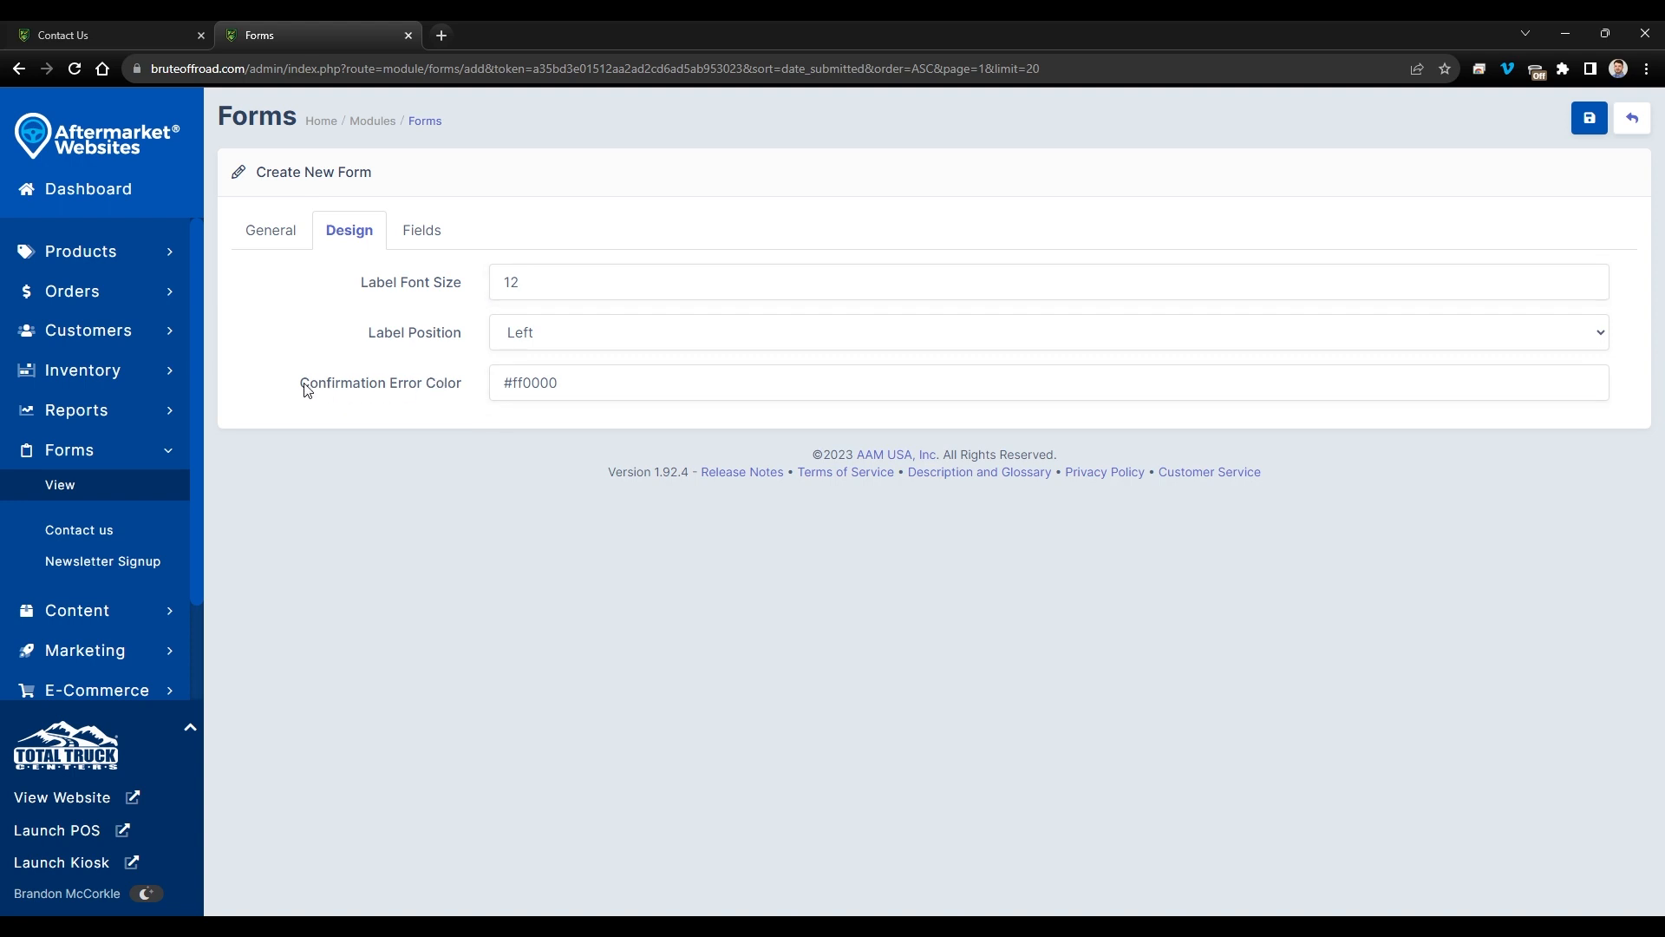
# - Copy the #ff0000 Confirmation Error Color and web-search it to confirm it is red
pyautogui.moveTo(306, 387); pyautogui.dragTo(453, 409)
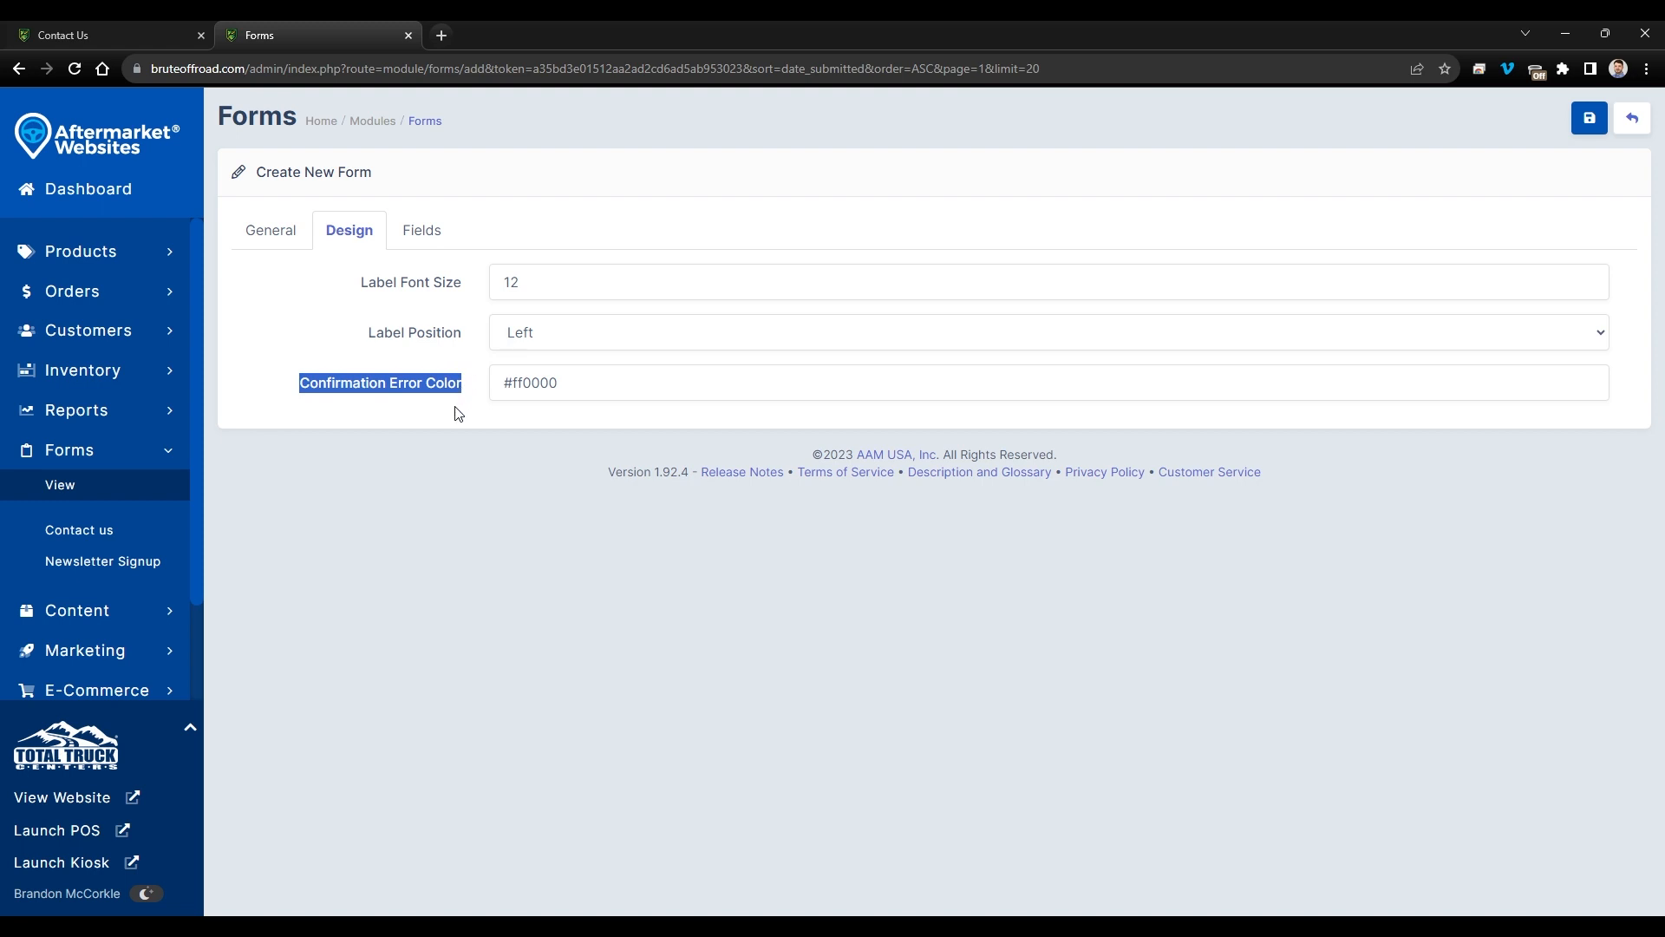
pyautogui.click(454, 409)
pyautogui.click(576, 382)
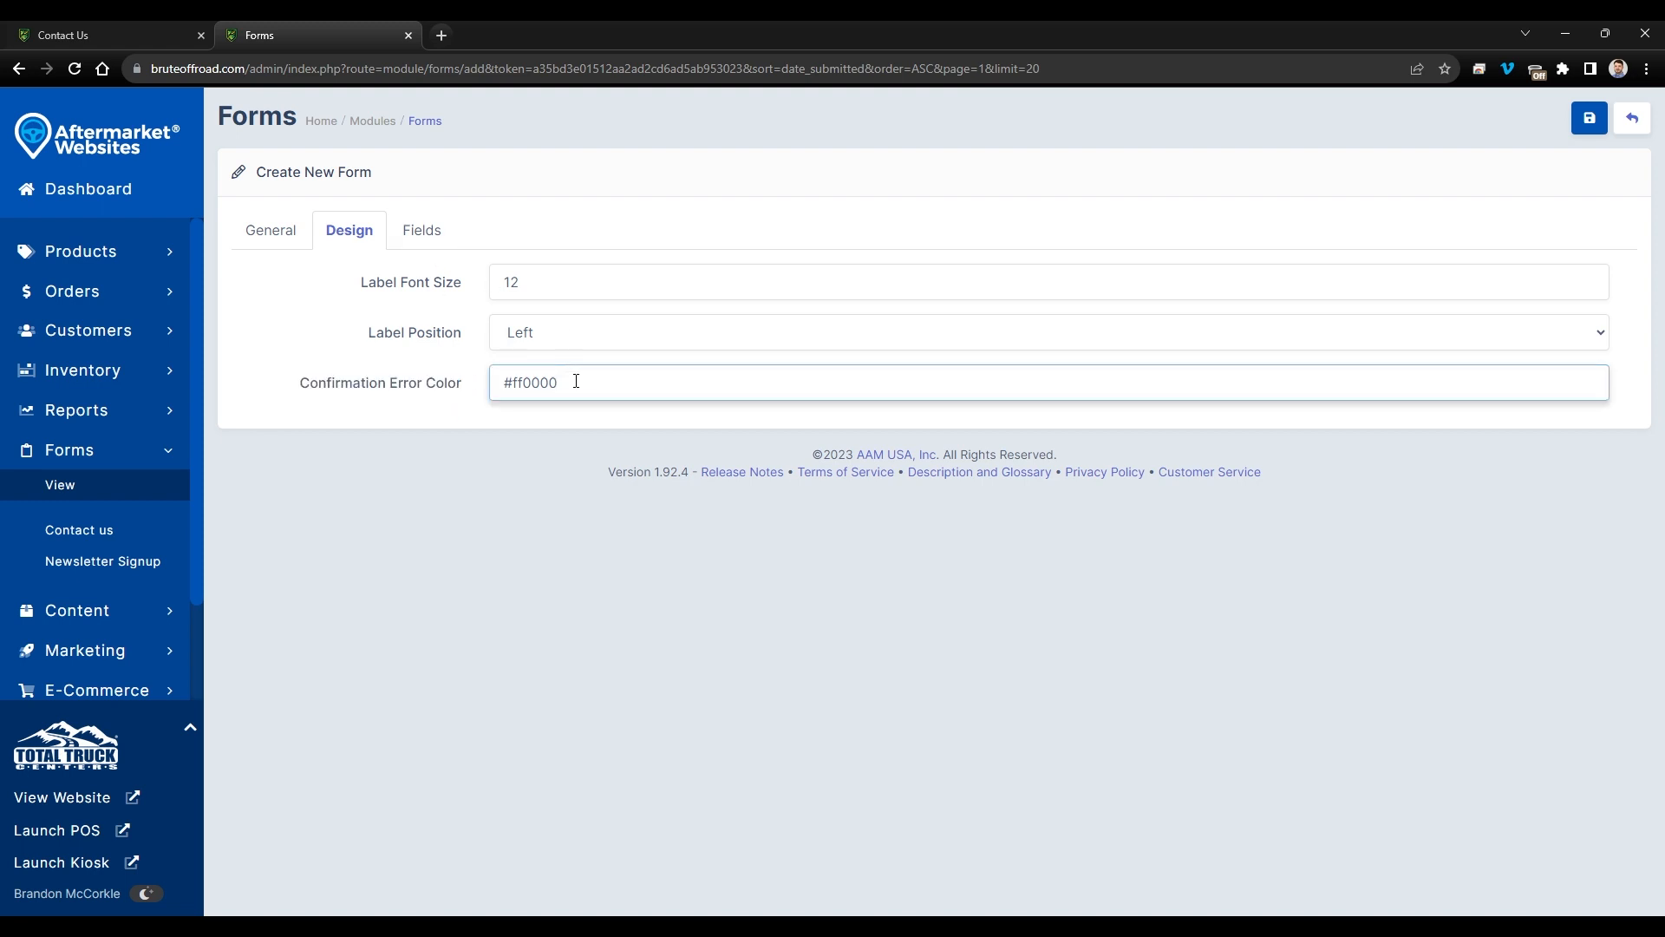
pyautogui.tripleClick(576, 382)
pyautogui.click(573, 382)
pyautogui.moveTo(505, 382); pyautogui.dragTo(560, 382)
pyautogui.hotkey('ctrl', 'c')
pyautogui.click(440, 36)
pyautogui.hotkey('ctrl', 'v')
pyautogui.press('Return')
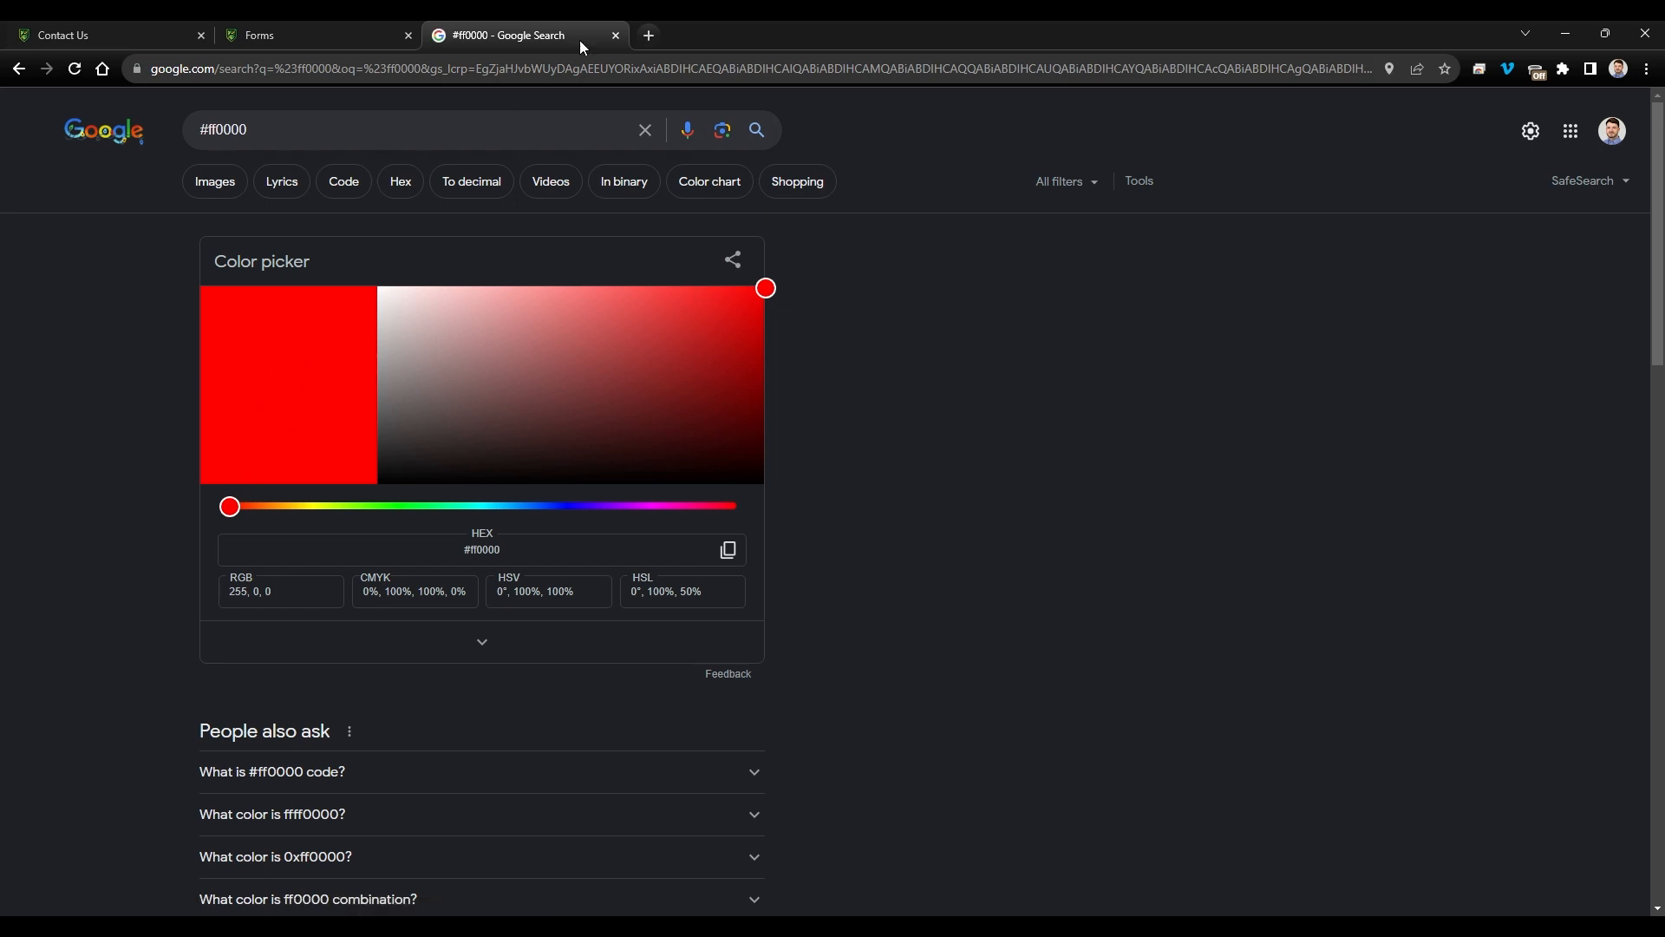
pyautogui.click(616, 34)
pyautogui.click(418, 232)
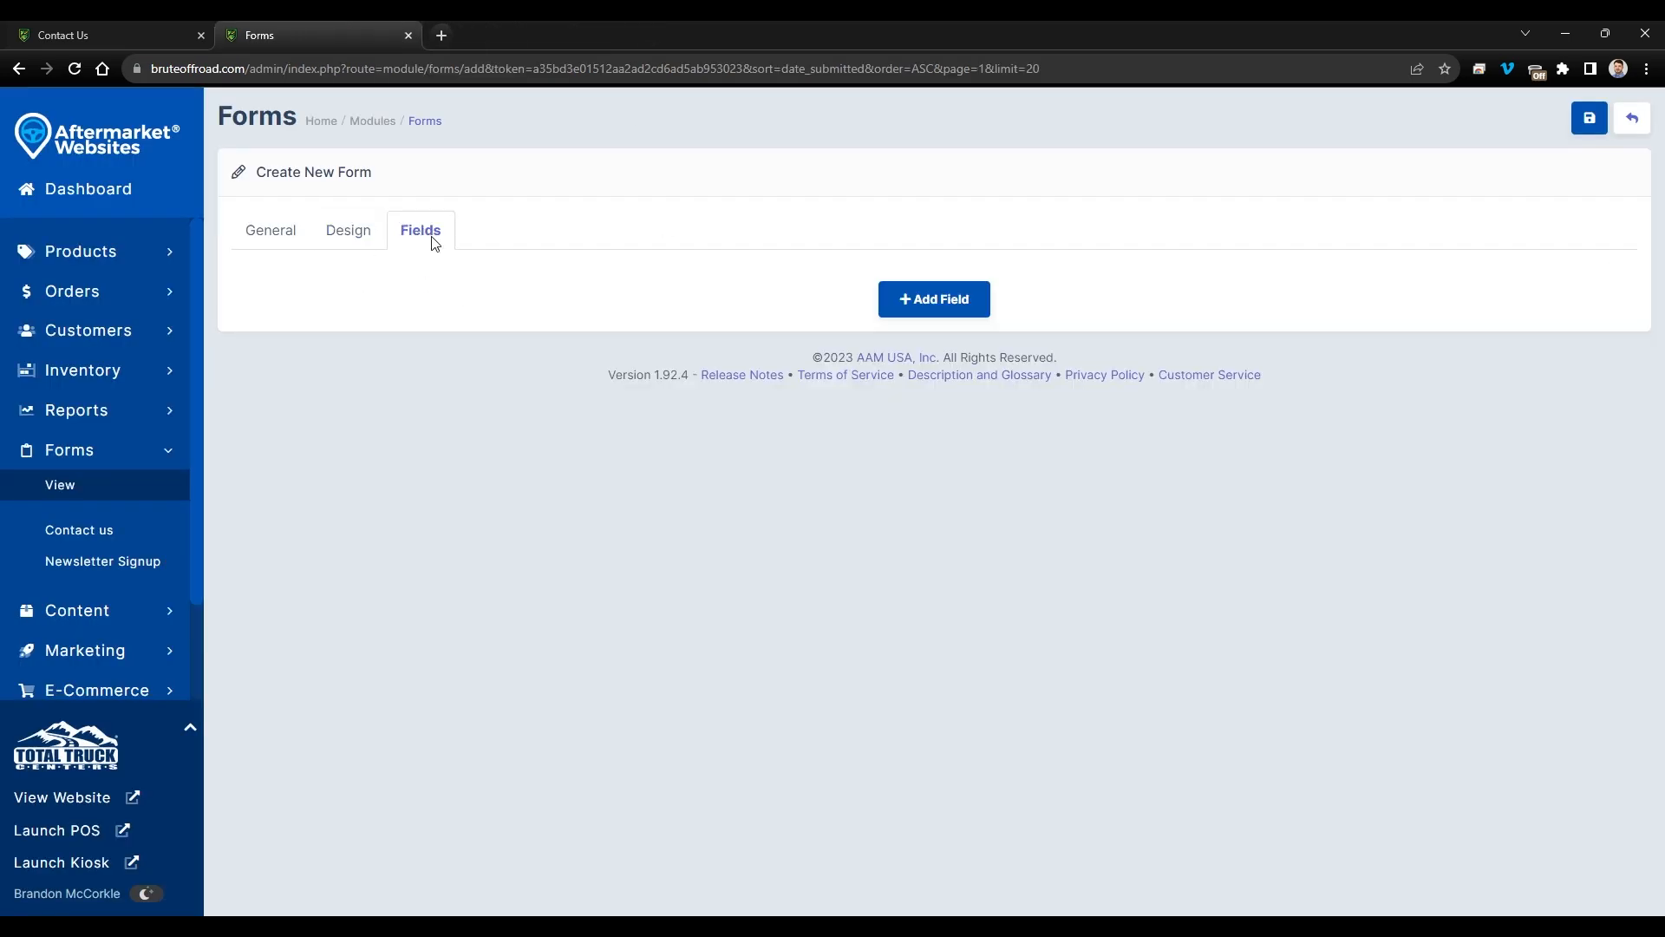
# - Add a blank Text Field row and look over the Field Type options
pyautogui.click(935, 304)
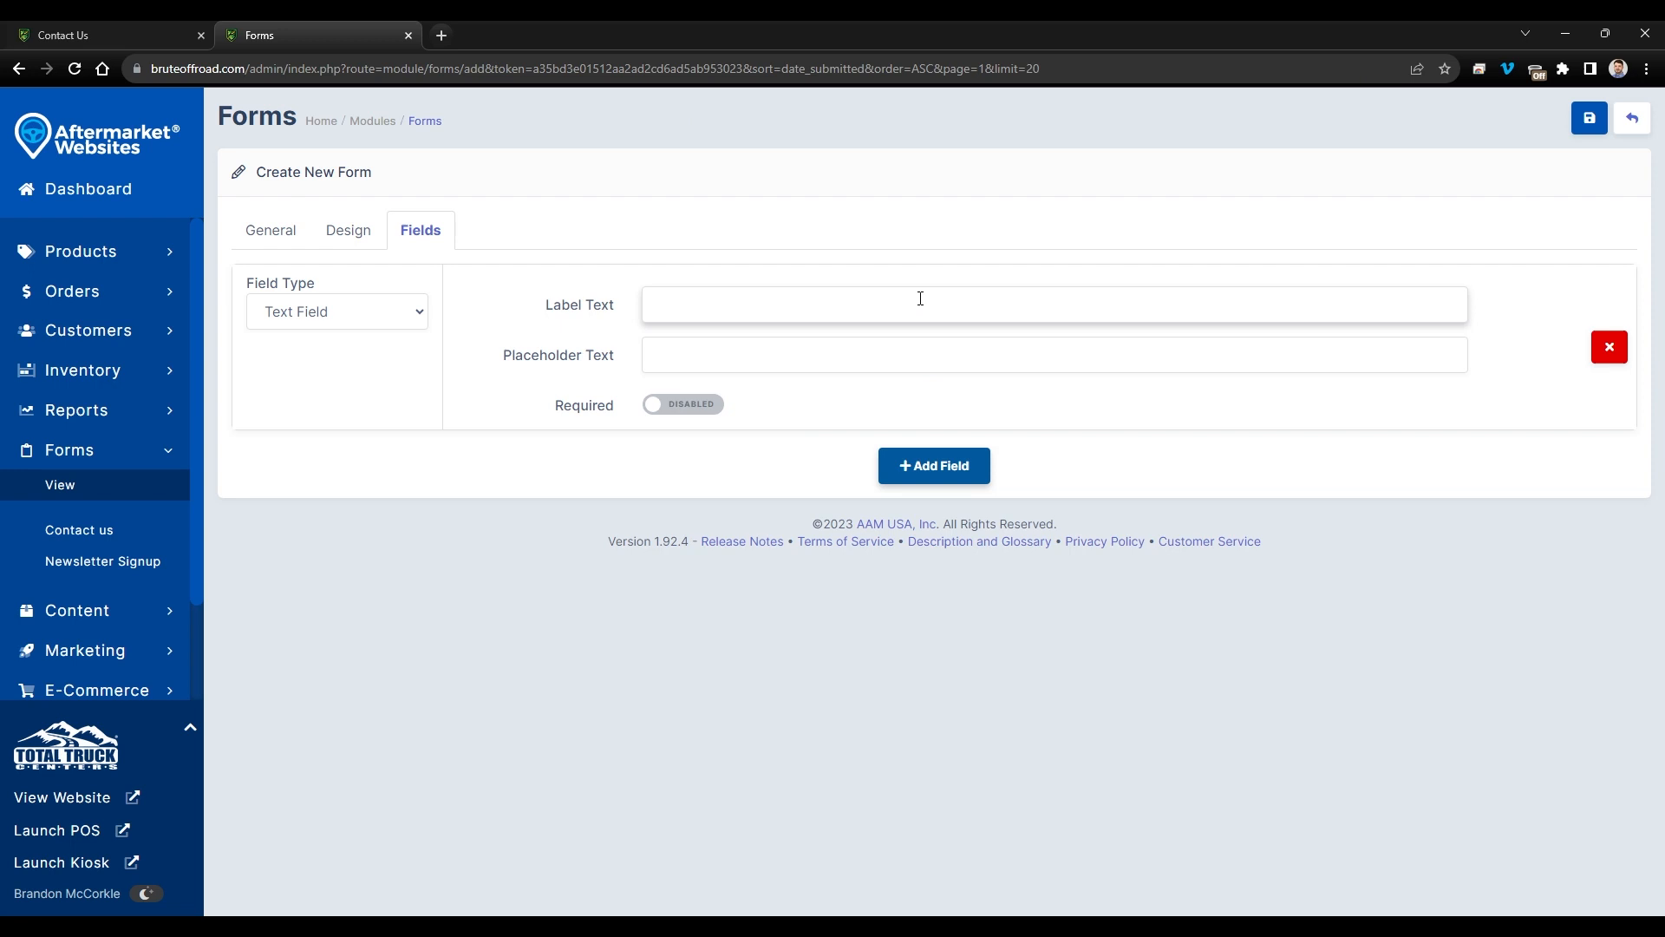
pyautogui.click(412, 322)
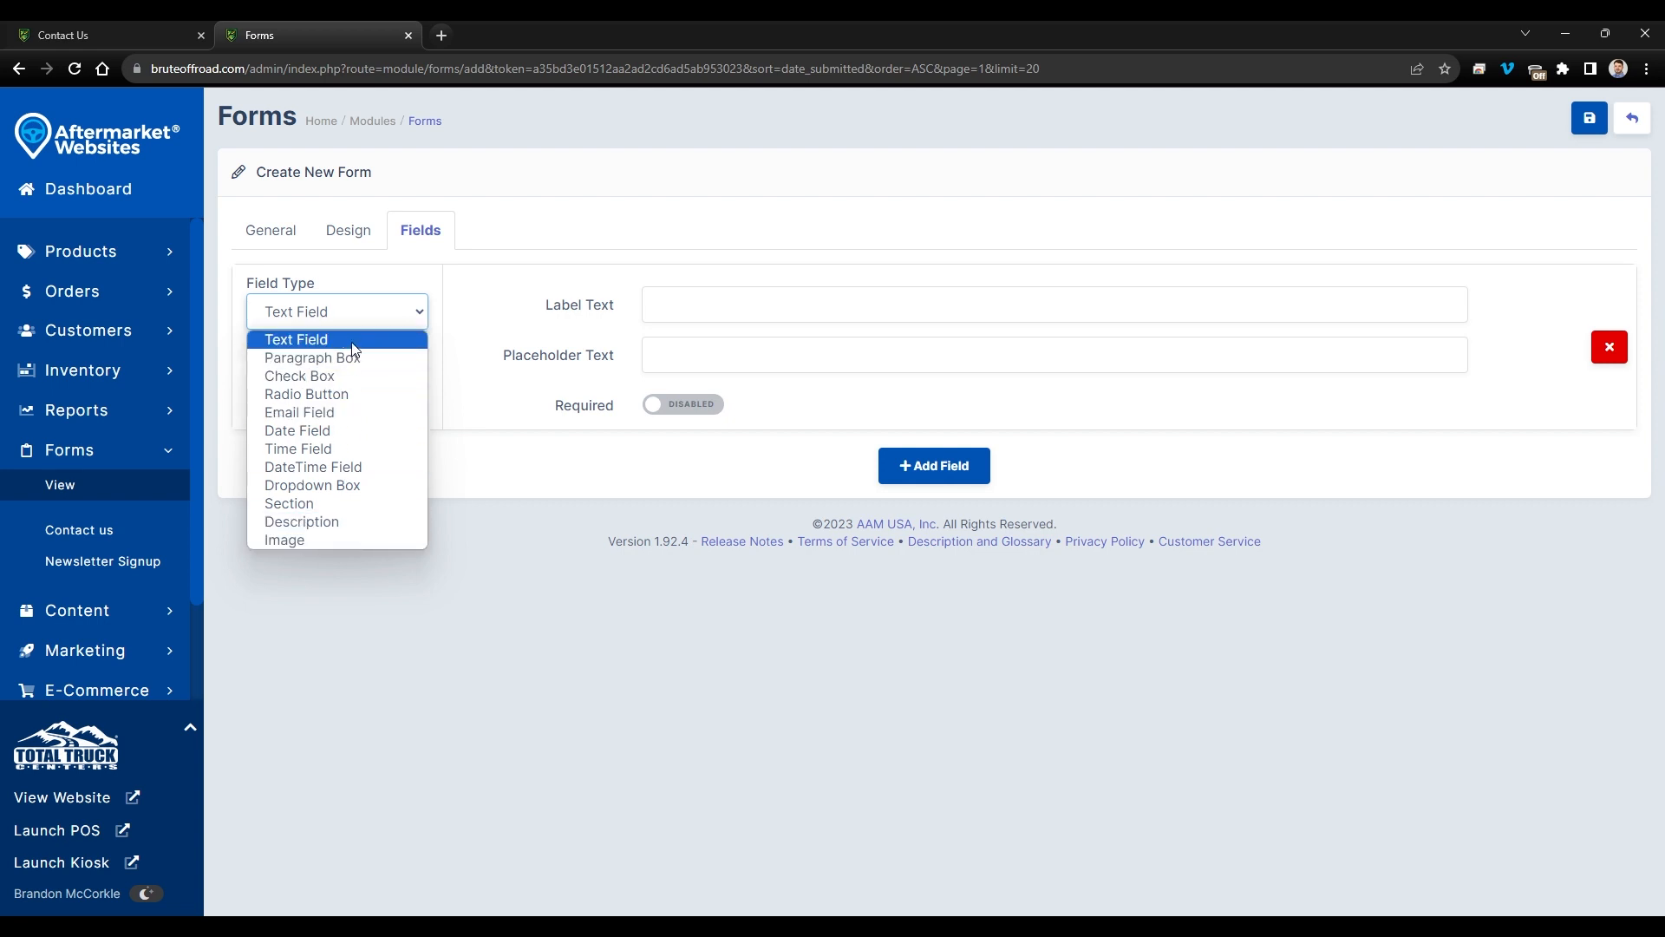
# - Keep the first field as a Text Field labelled 'Full Name', comparing with the live form
pyautogui.click(442, 284)
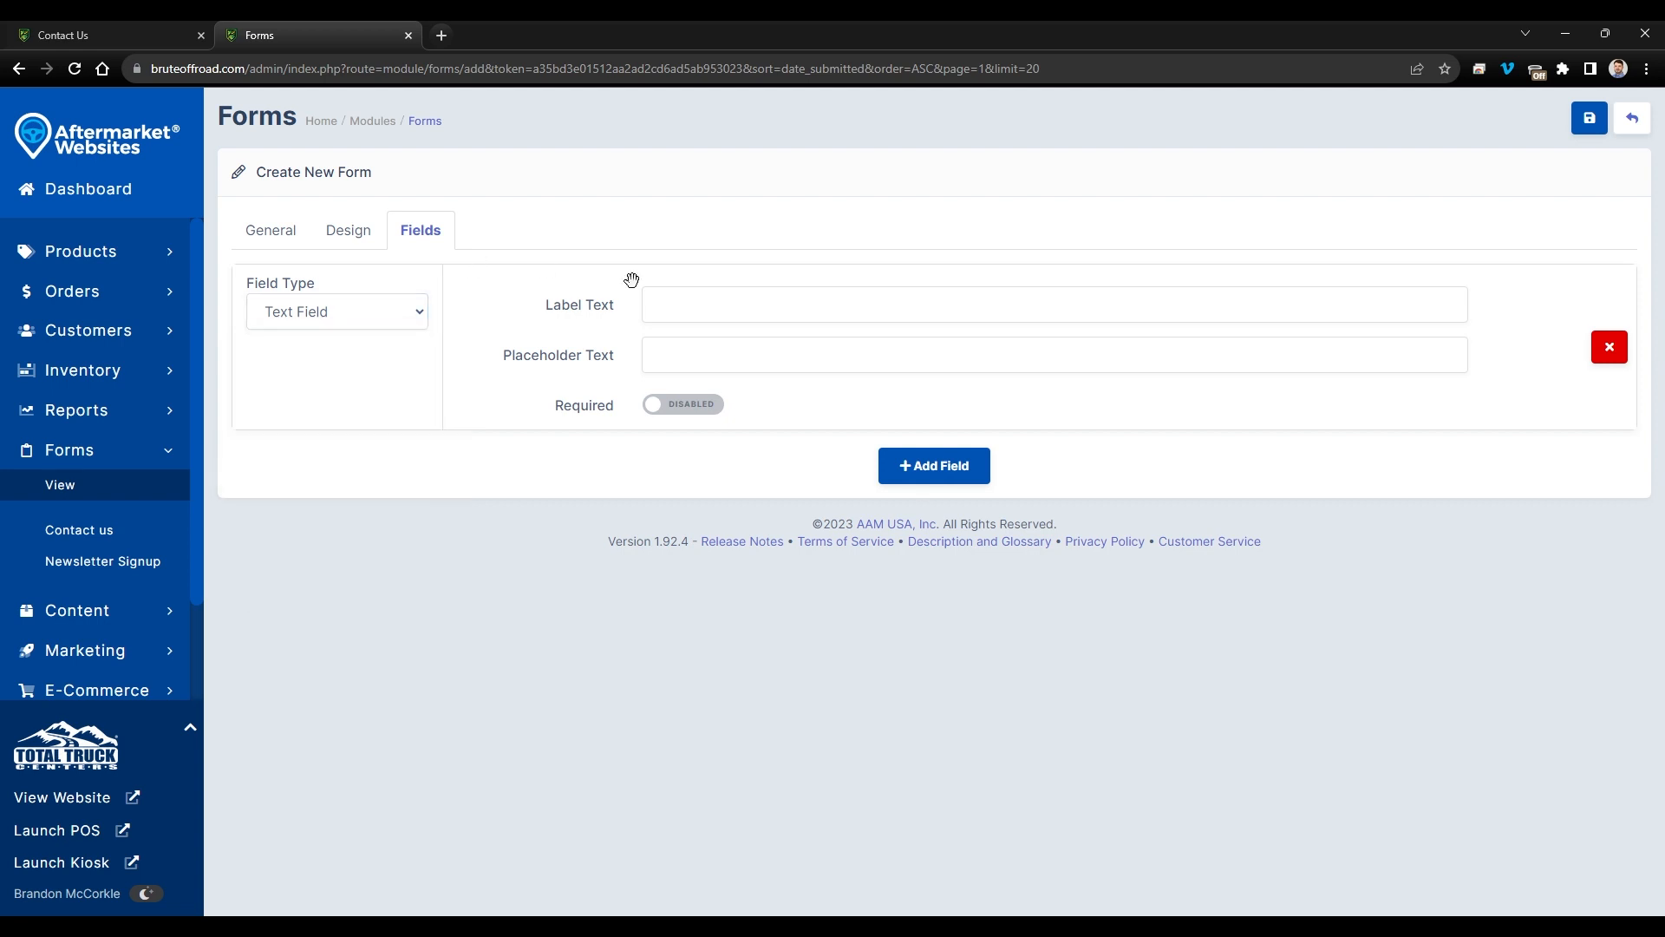
pyautogui.click(703, 298)
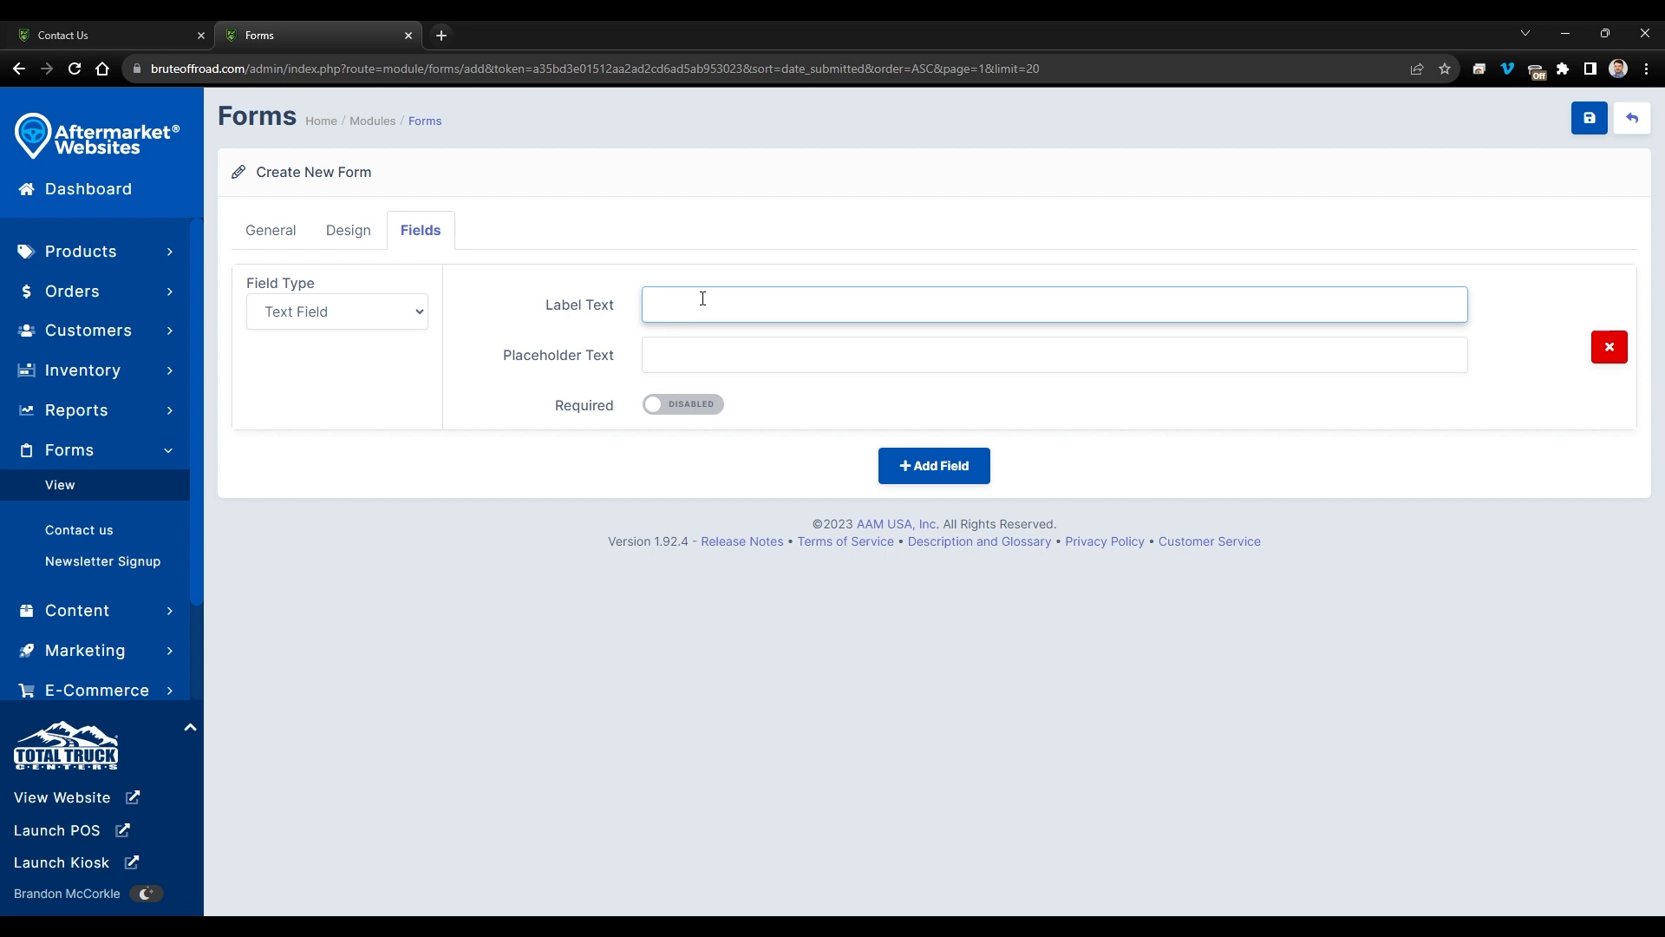
pyautogui.write('Full Name')
pyautogui.press('BackSpace')
pyautogui.press('BackSpace')
pyautogui.press('BackSpace')
pyautogui.write('ame')
pyautogui.click(120, 41)
pyautogui.moveTo(266, 417); pyautogui.dragTo(335, 409)
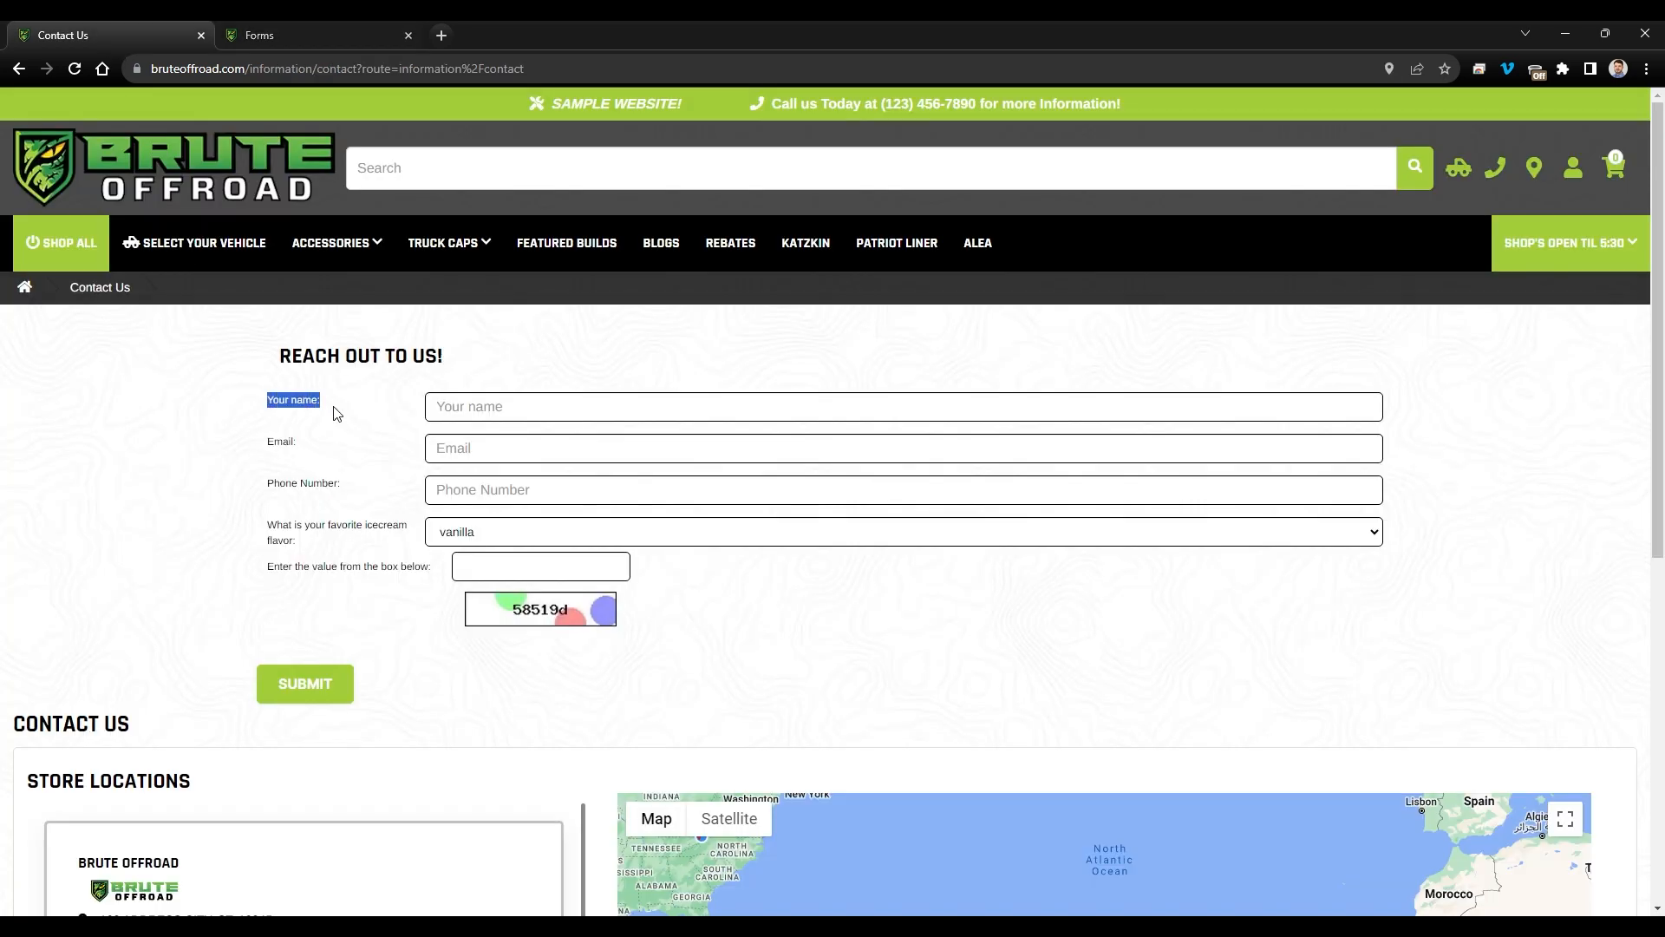
pyautogui.click(290, 31)
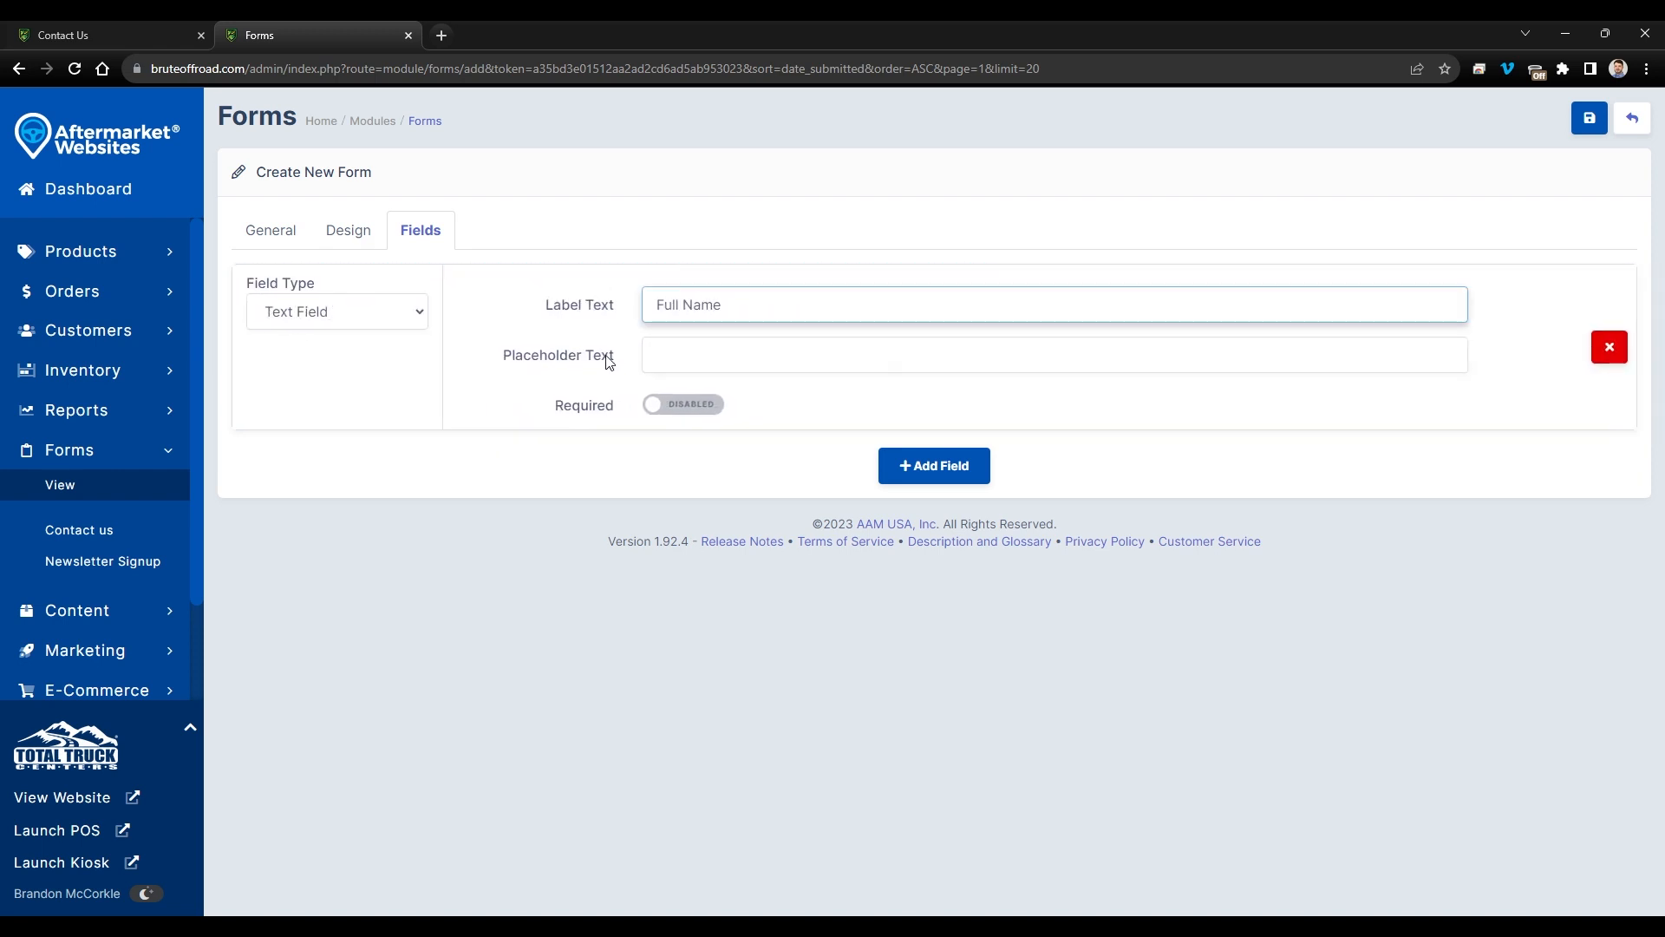
pyautogui.click(166, 32)
pyautogui.click(507, 389)
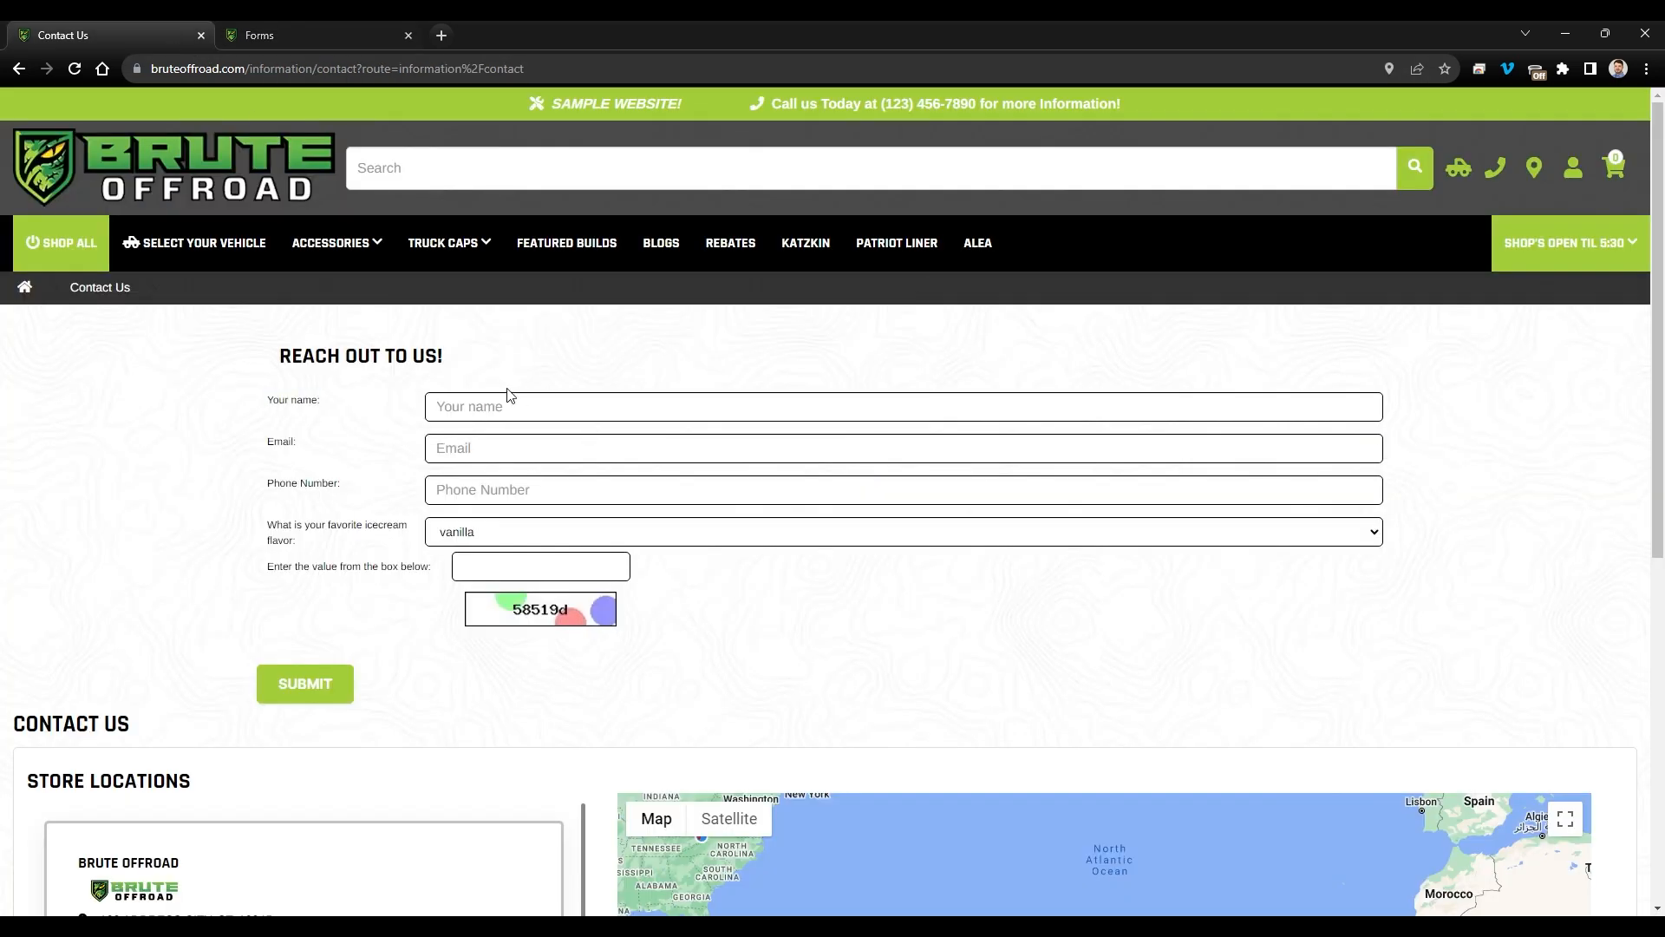
pyautogui.click(498, 405)
pyautogui.click(495, 380)
pyautogui.click(286, 34)
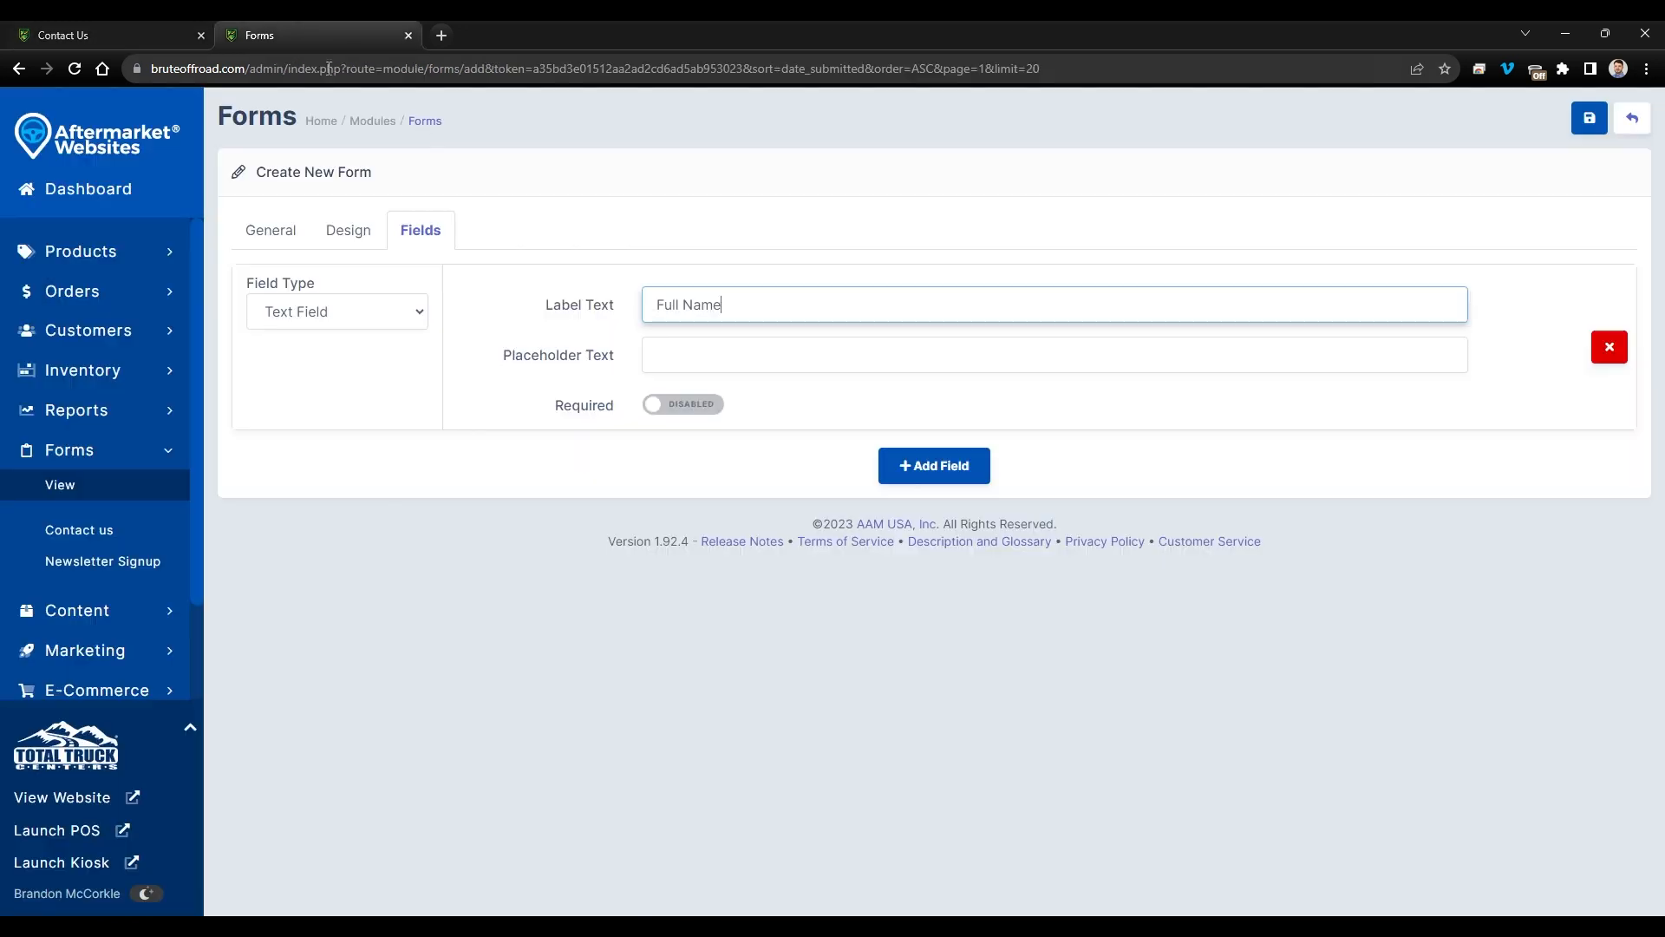
# - Give Full Name the placeholder 'eg. John Smith' and make it required
pyautogui.click(755, 354)
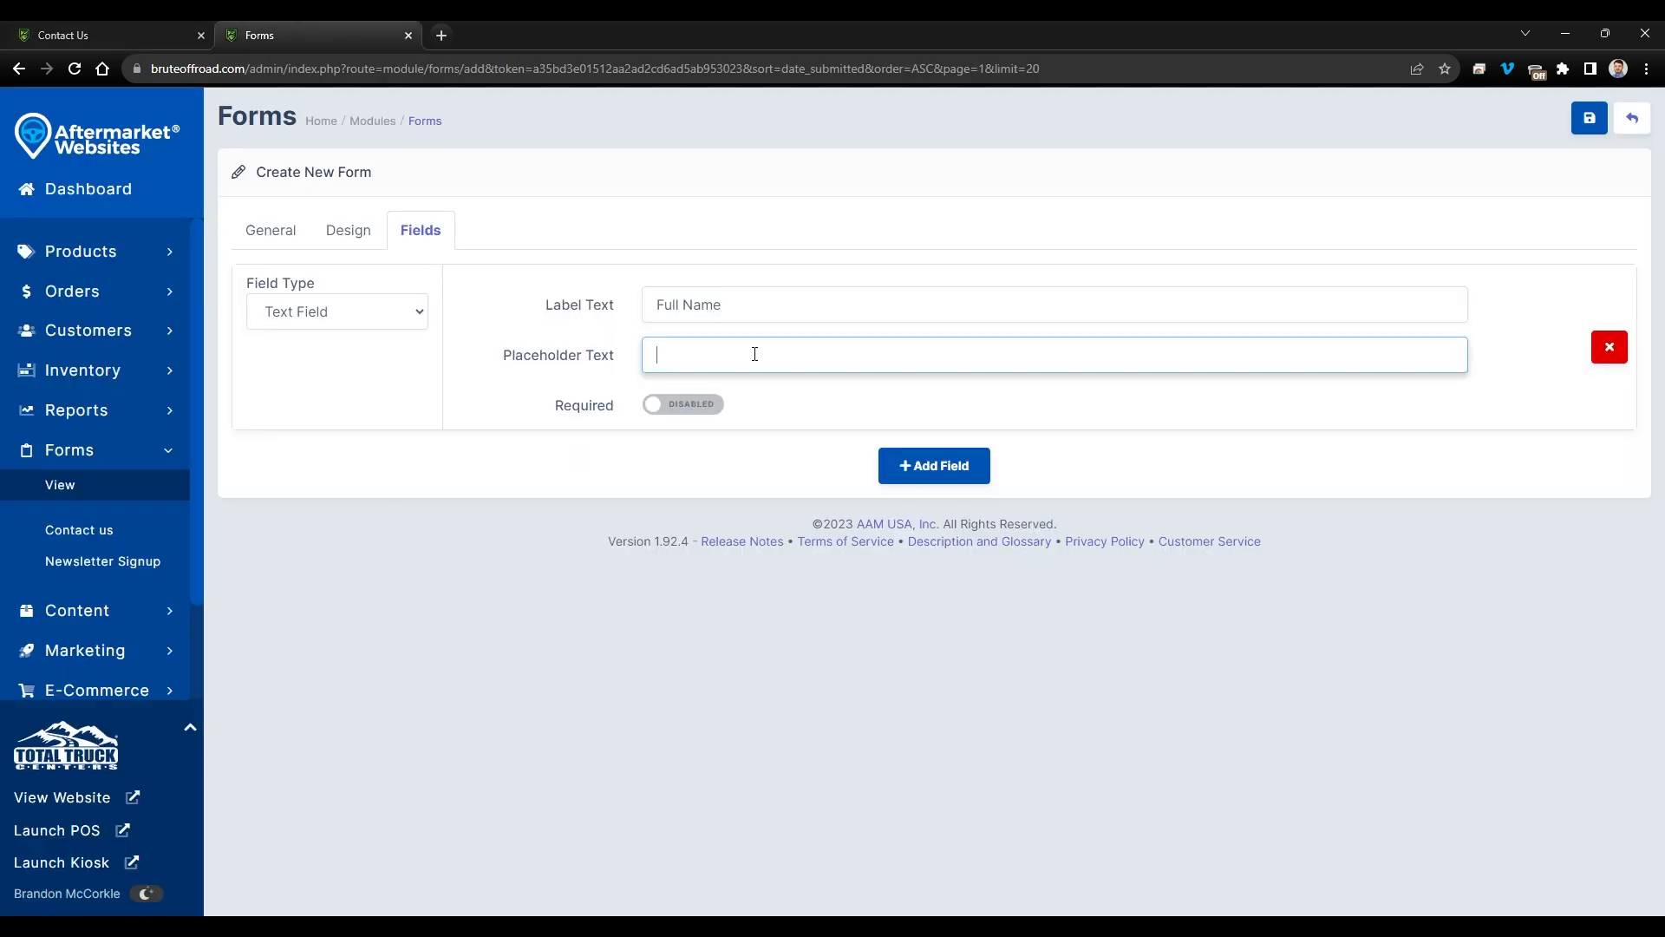
pyautogui.write('eg. John Smith')
pyautogui.click(687, 407)
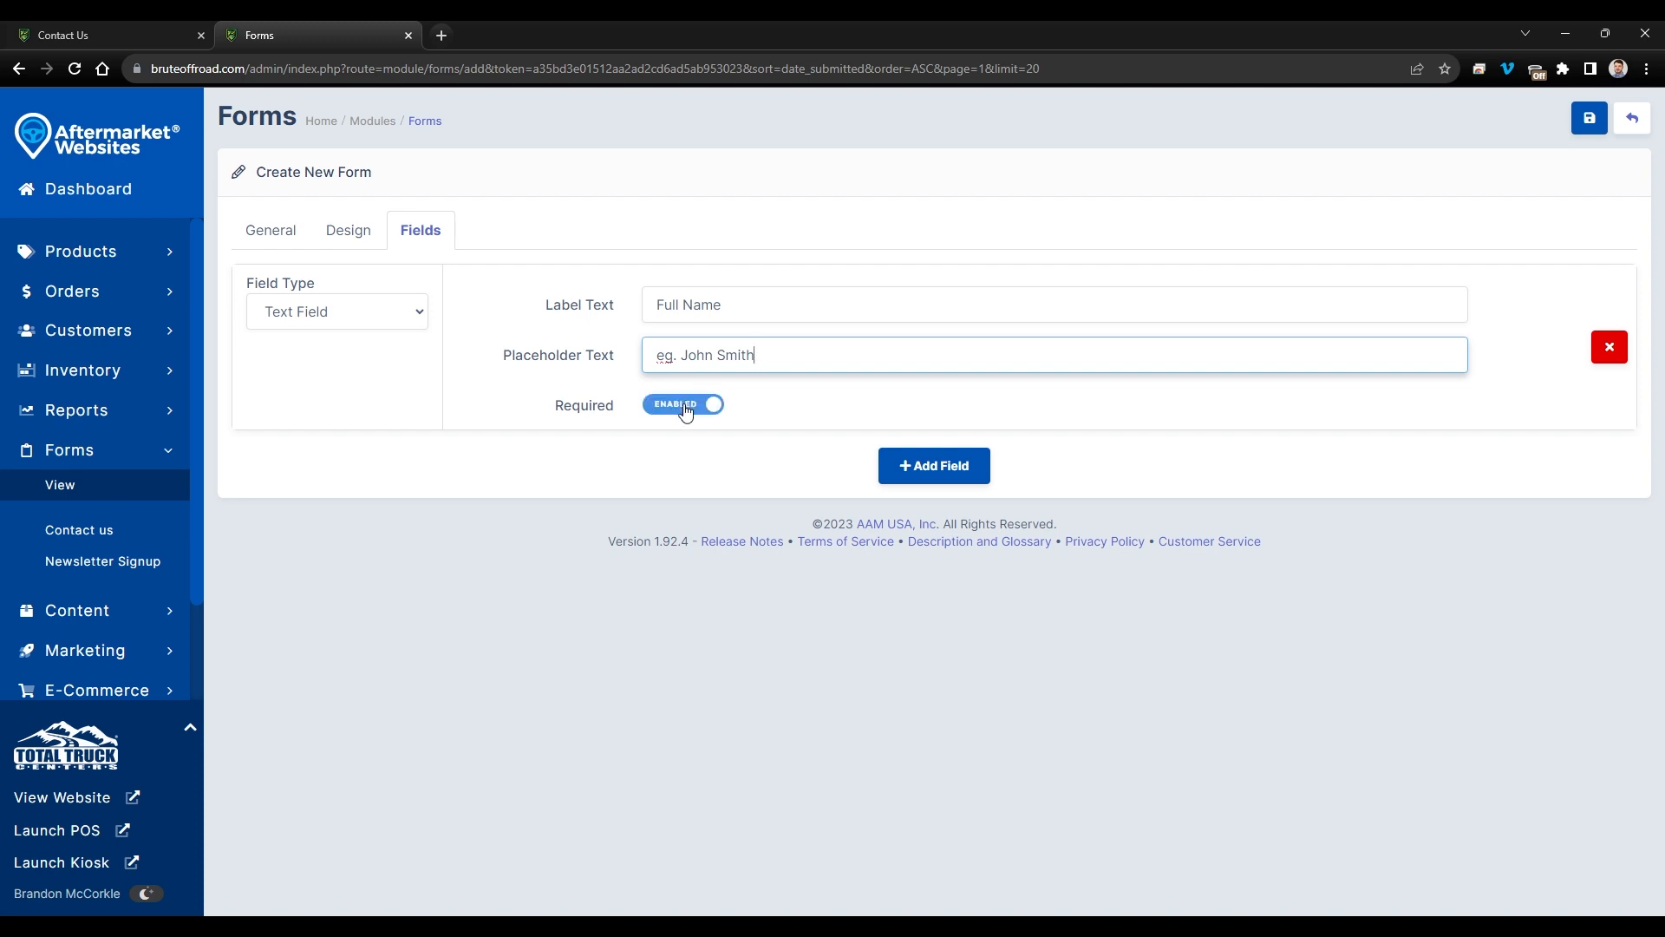
# - Add a second field as an Email Field labelled 'Email Address'
pyautogui.click(921, 466)
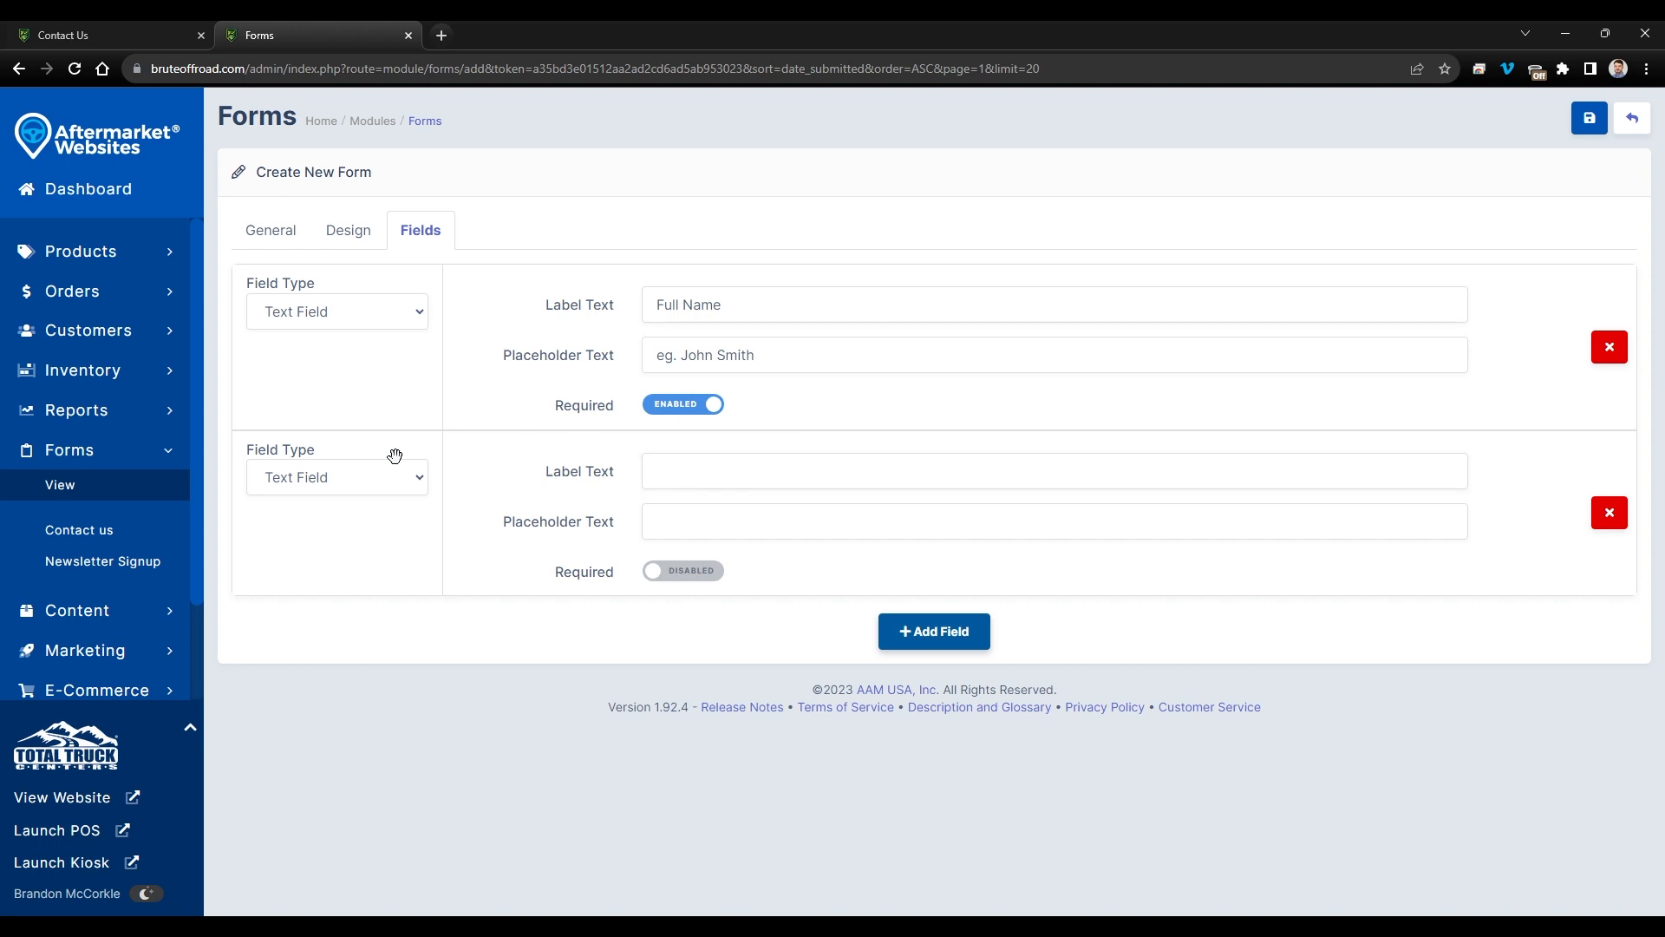
pyautogui.click(349, 480)
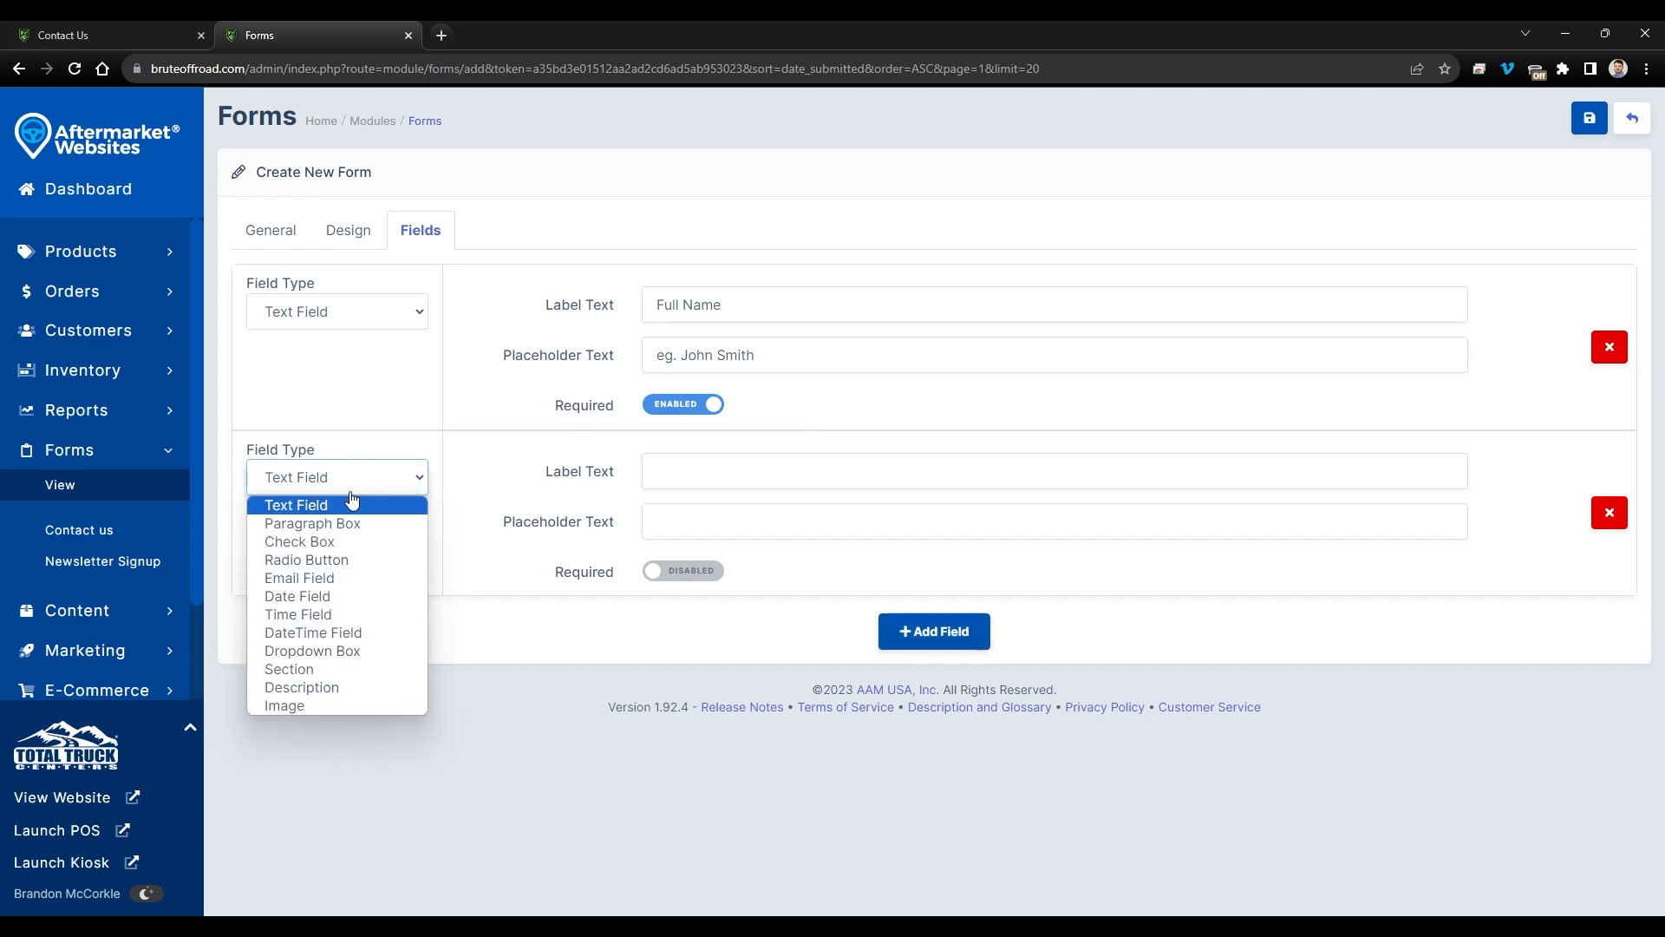
pyautogui.click(347, 576)
pyautogui.click(773, 465)
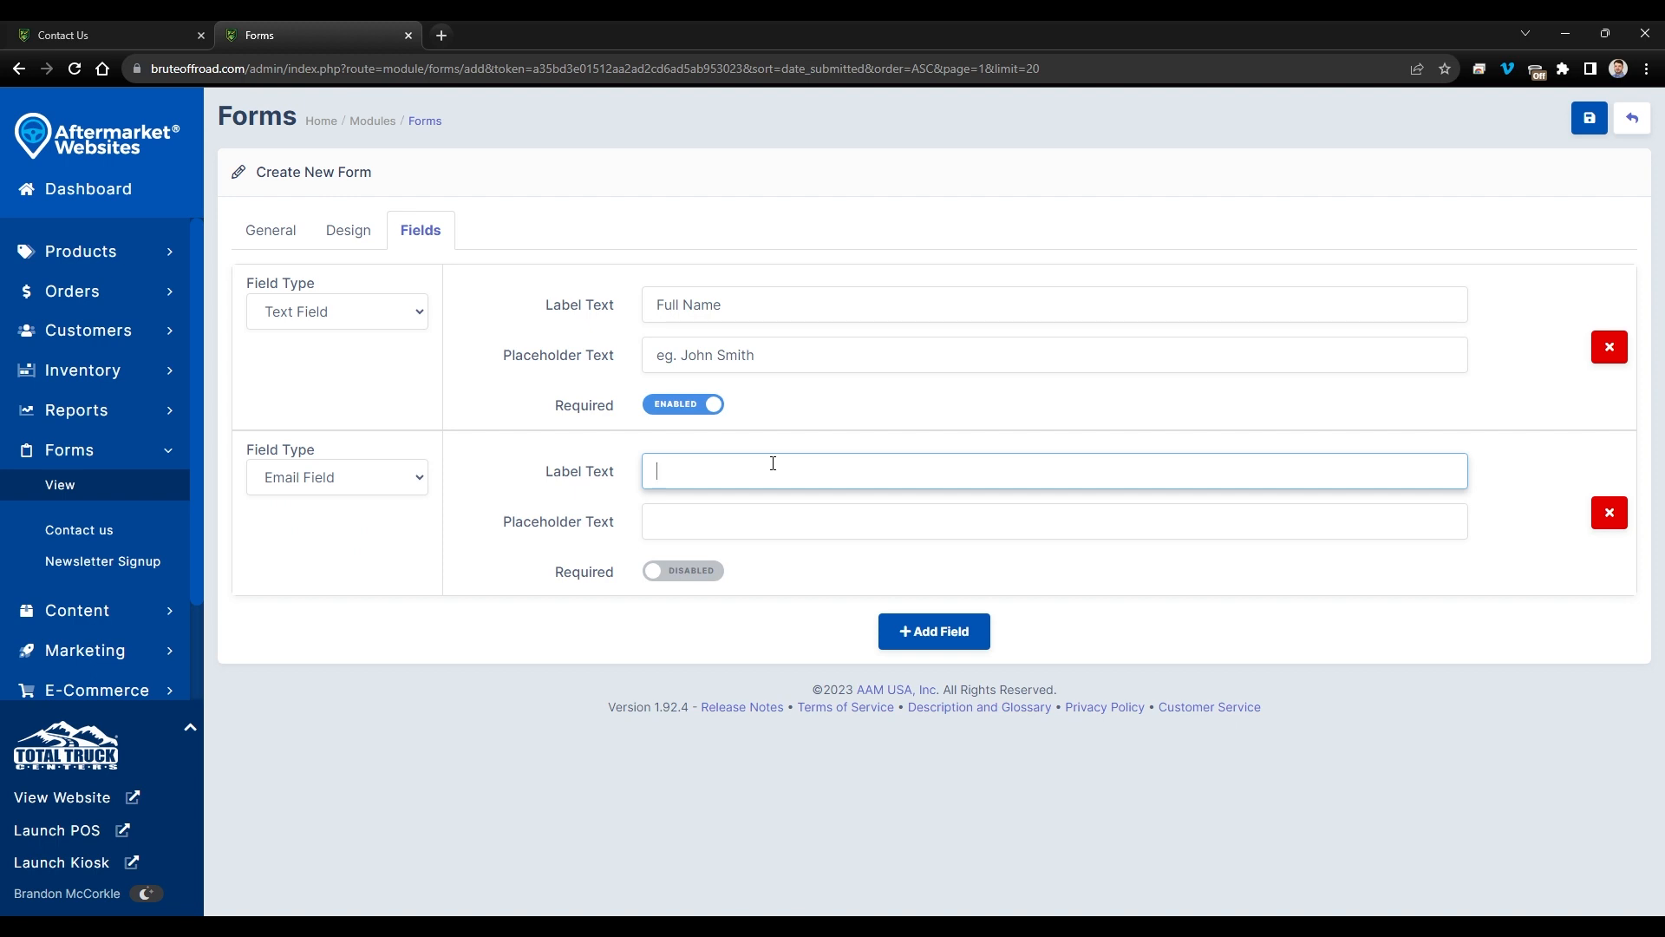
pyautogui.write('Email Adderss')
pyautogui.press('BackSpace')
pyautogui.press('BackSpace')
pyautogui.press('BackSpace')
pyautogui.press('BackSpace')
pyautogui.write('erss')
pyautogui.press('BackSpace')
pyautogui.press('BackSpace')
pyautogui.press('BackSpace')
pyautogui.press('BackSpace')
pyautogui.write('ress')
pyautogui.click(758, 518)
pyautogui.write('test@')
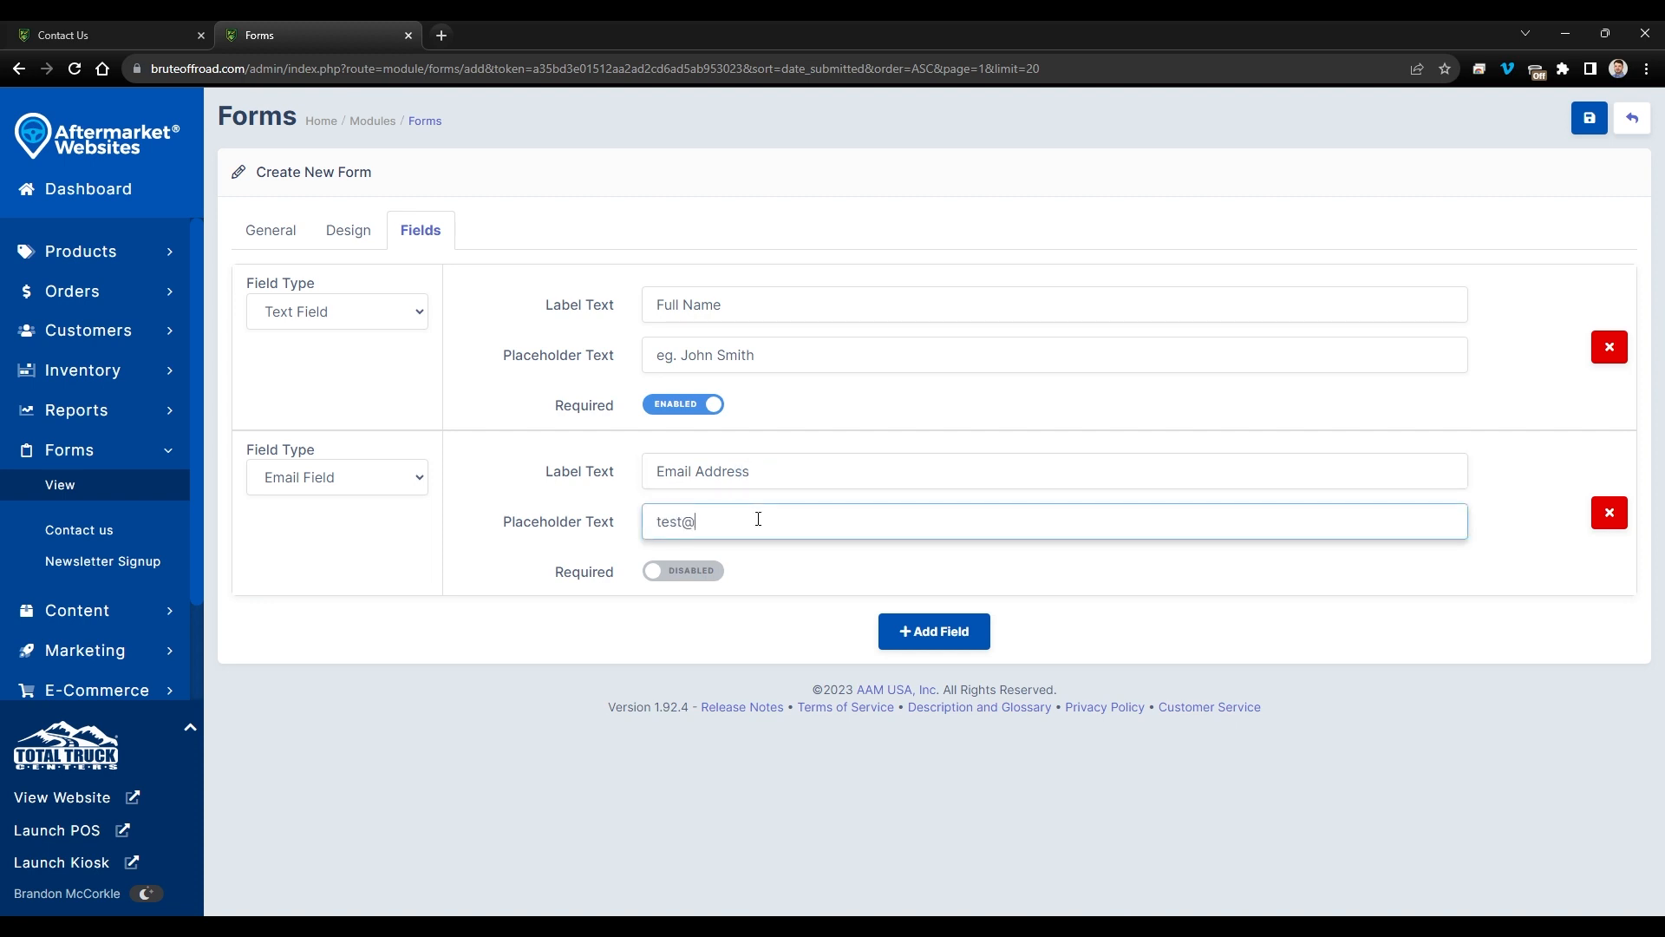
pyautogui.write('test.com')
pyautogui.moveTo(660, 527); pyautogui.dragTo(806, 527)
pyautogui.click(684, 572)
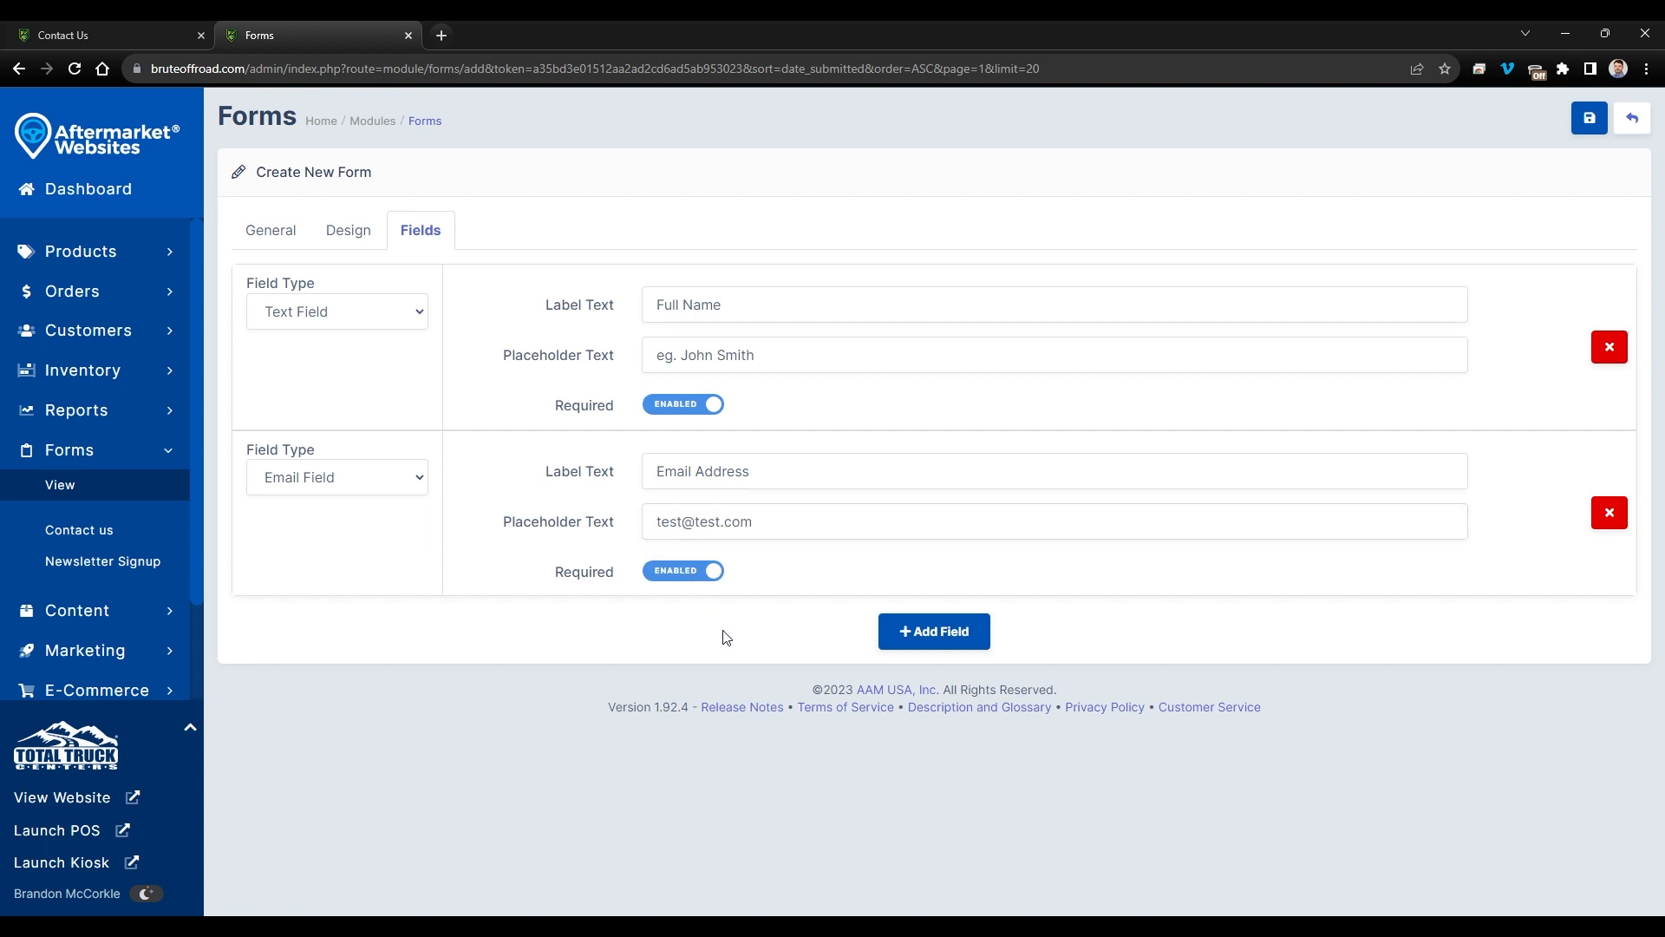
pyautogui.click(395, 484)
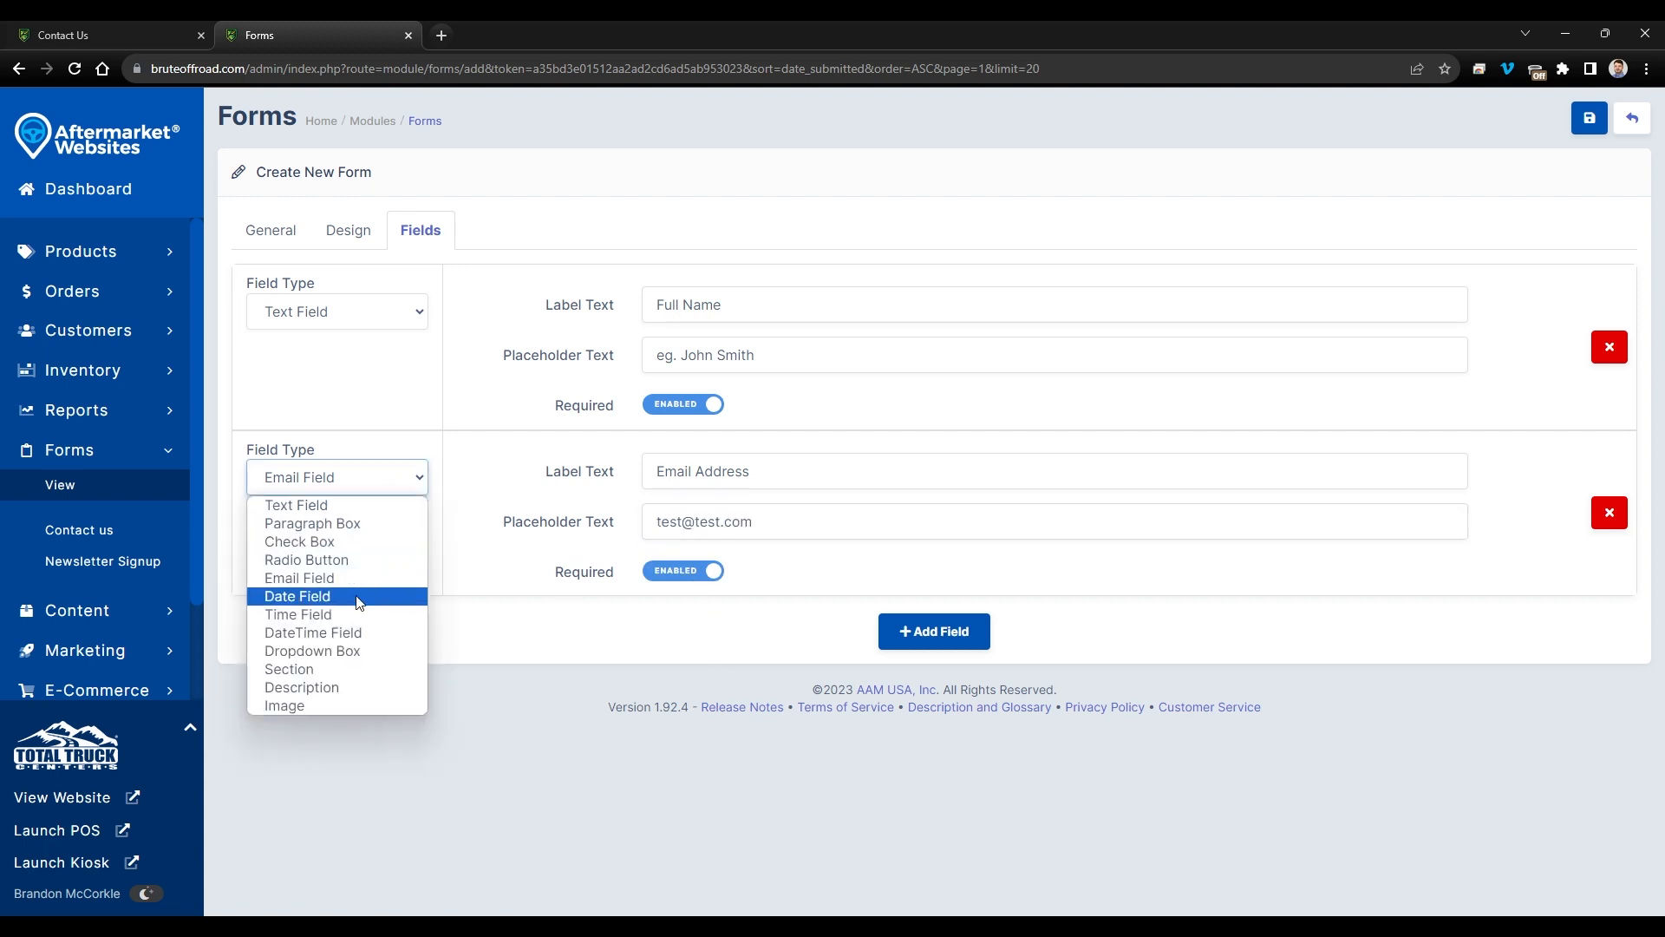
pyautogui.click(900, 640)
pyautogui.scroll(-1, 338, 632)
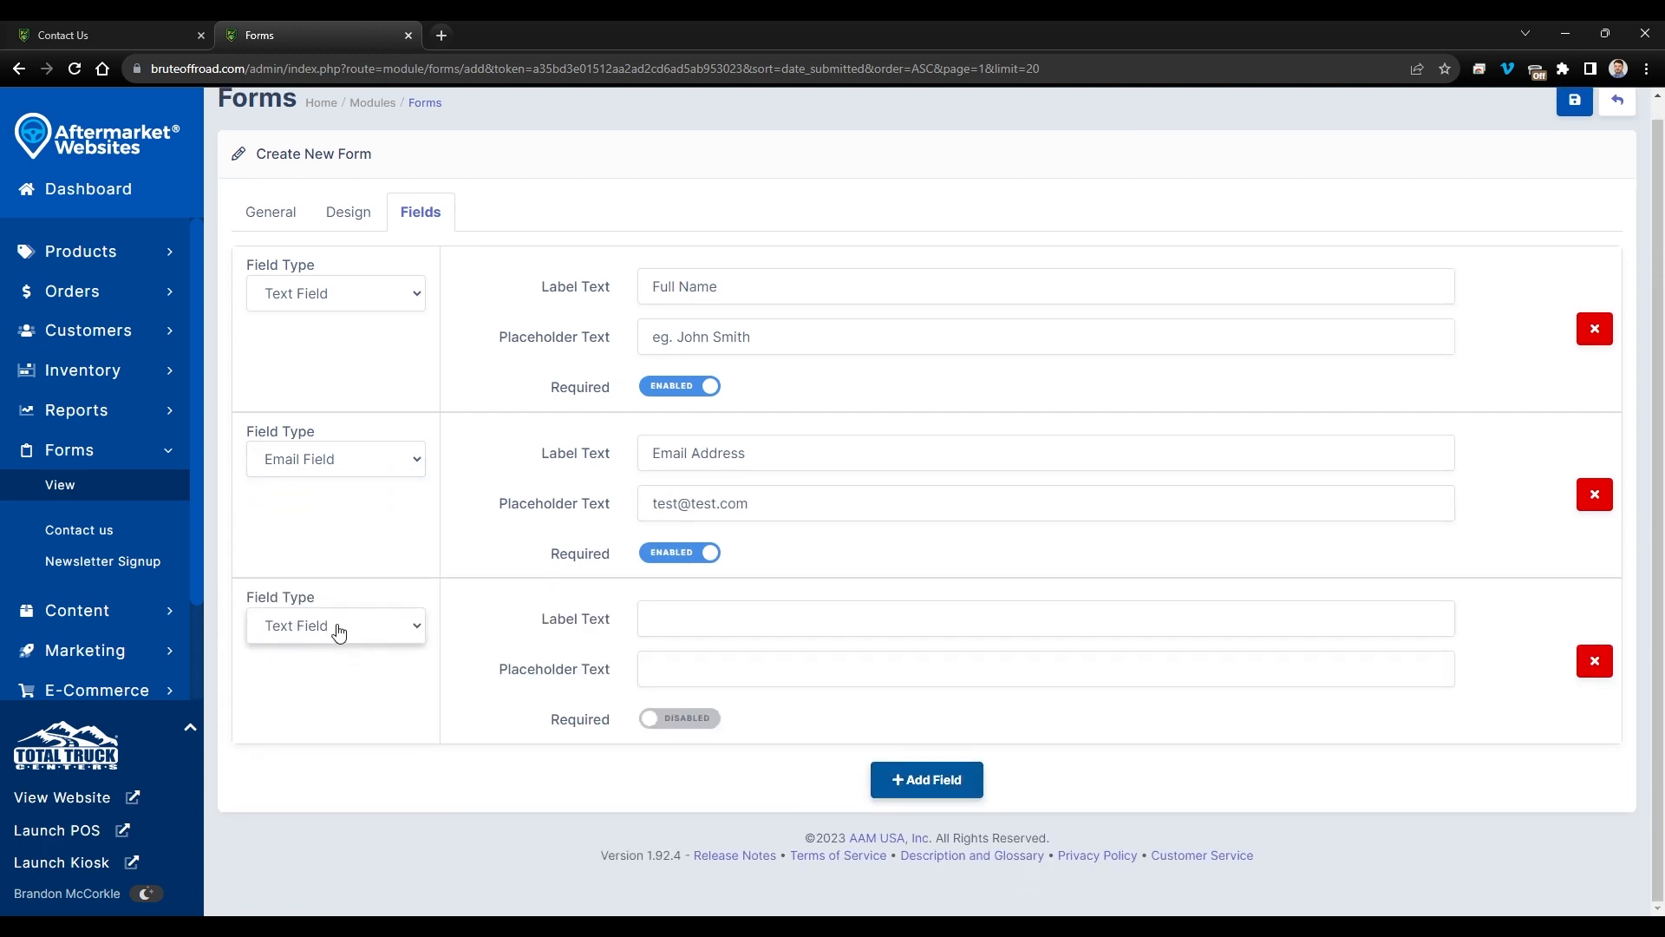
pyautogui.click(339, 630)
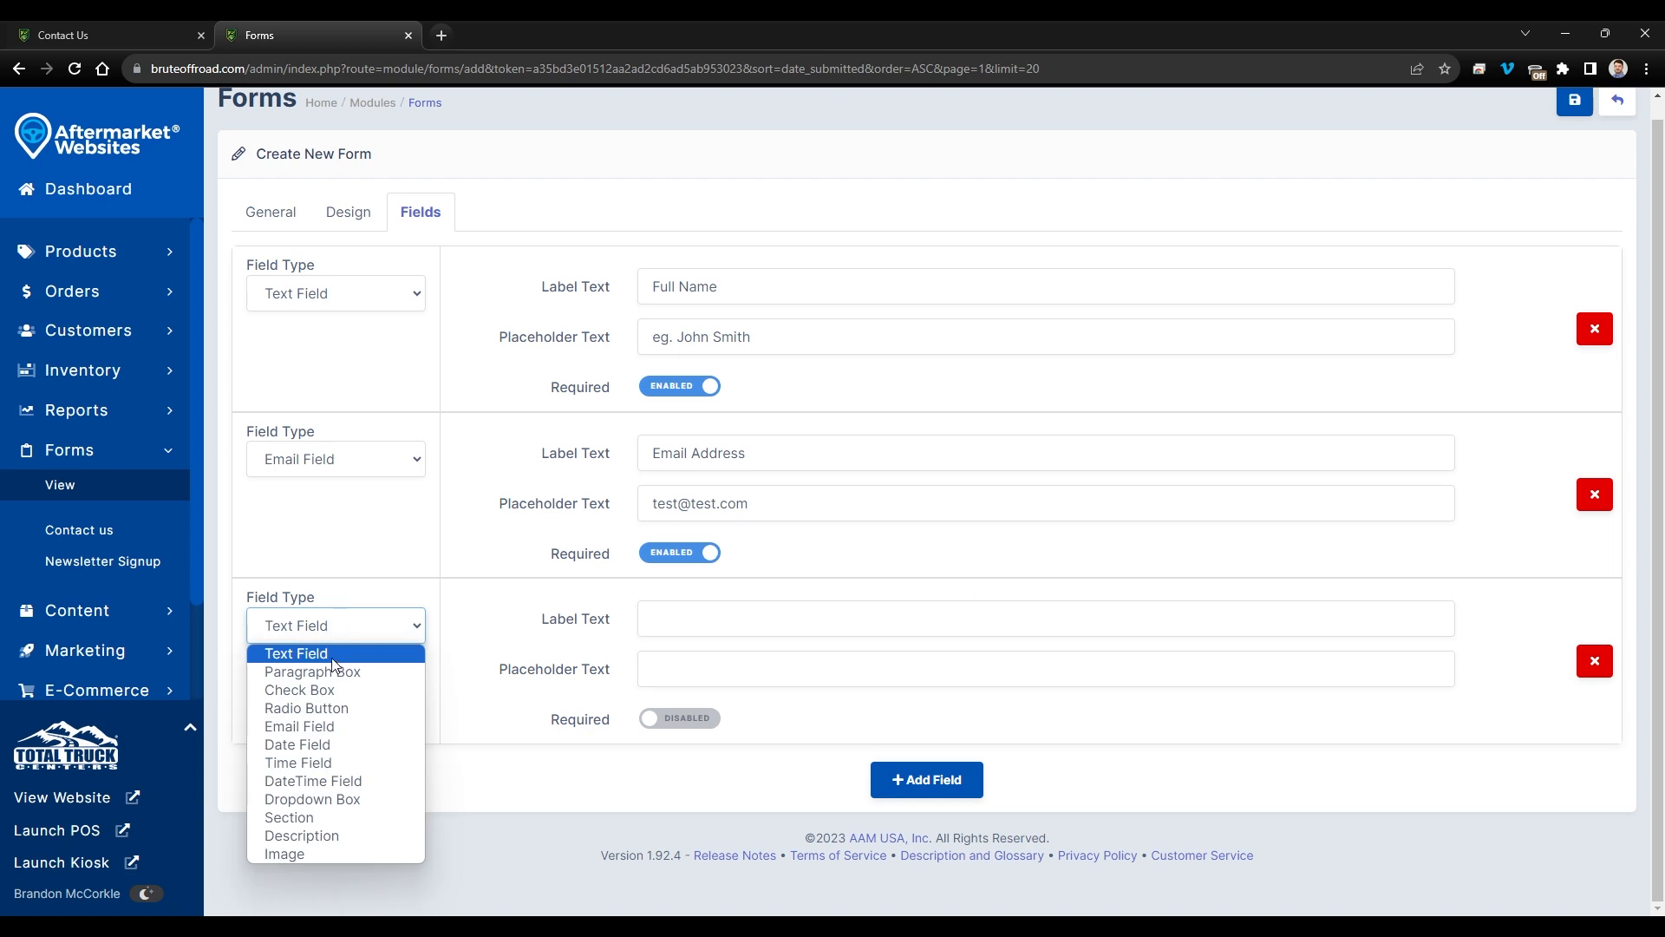
pyautogui.click(332, 657)
pyautogui.click(699, 621)
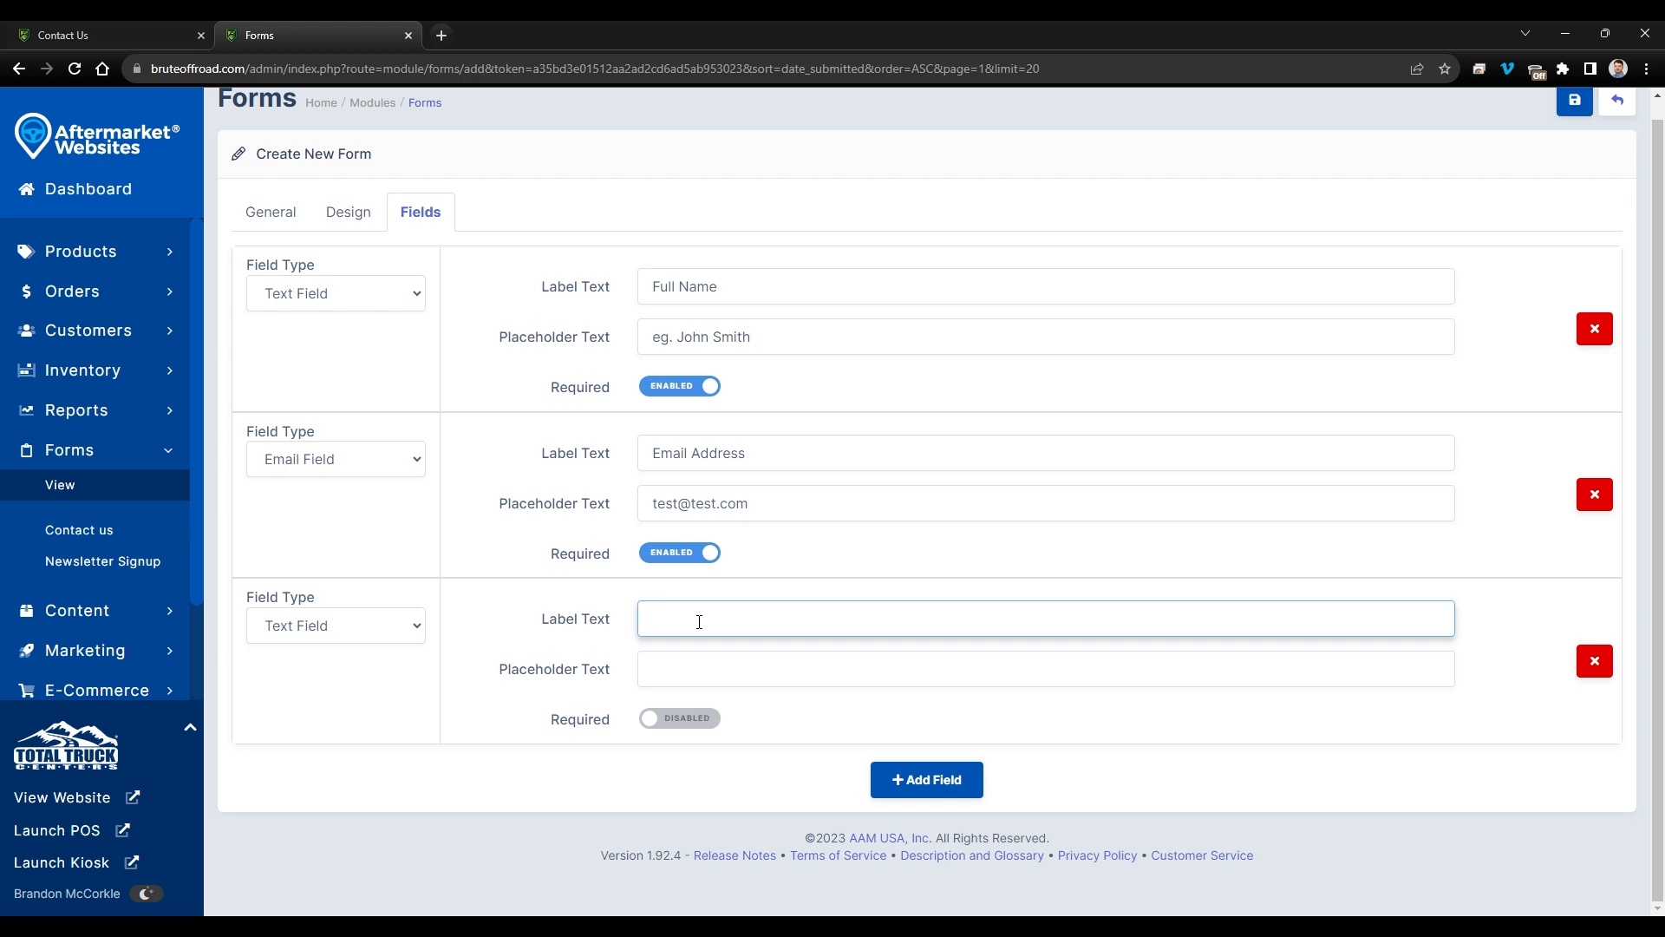
pyautogui.write('Phone Number')
pyautogui.press('Tab')
pyautogui.write('(')
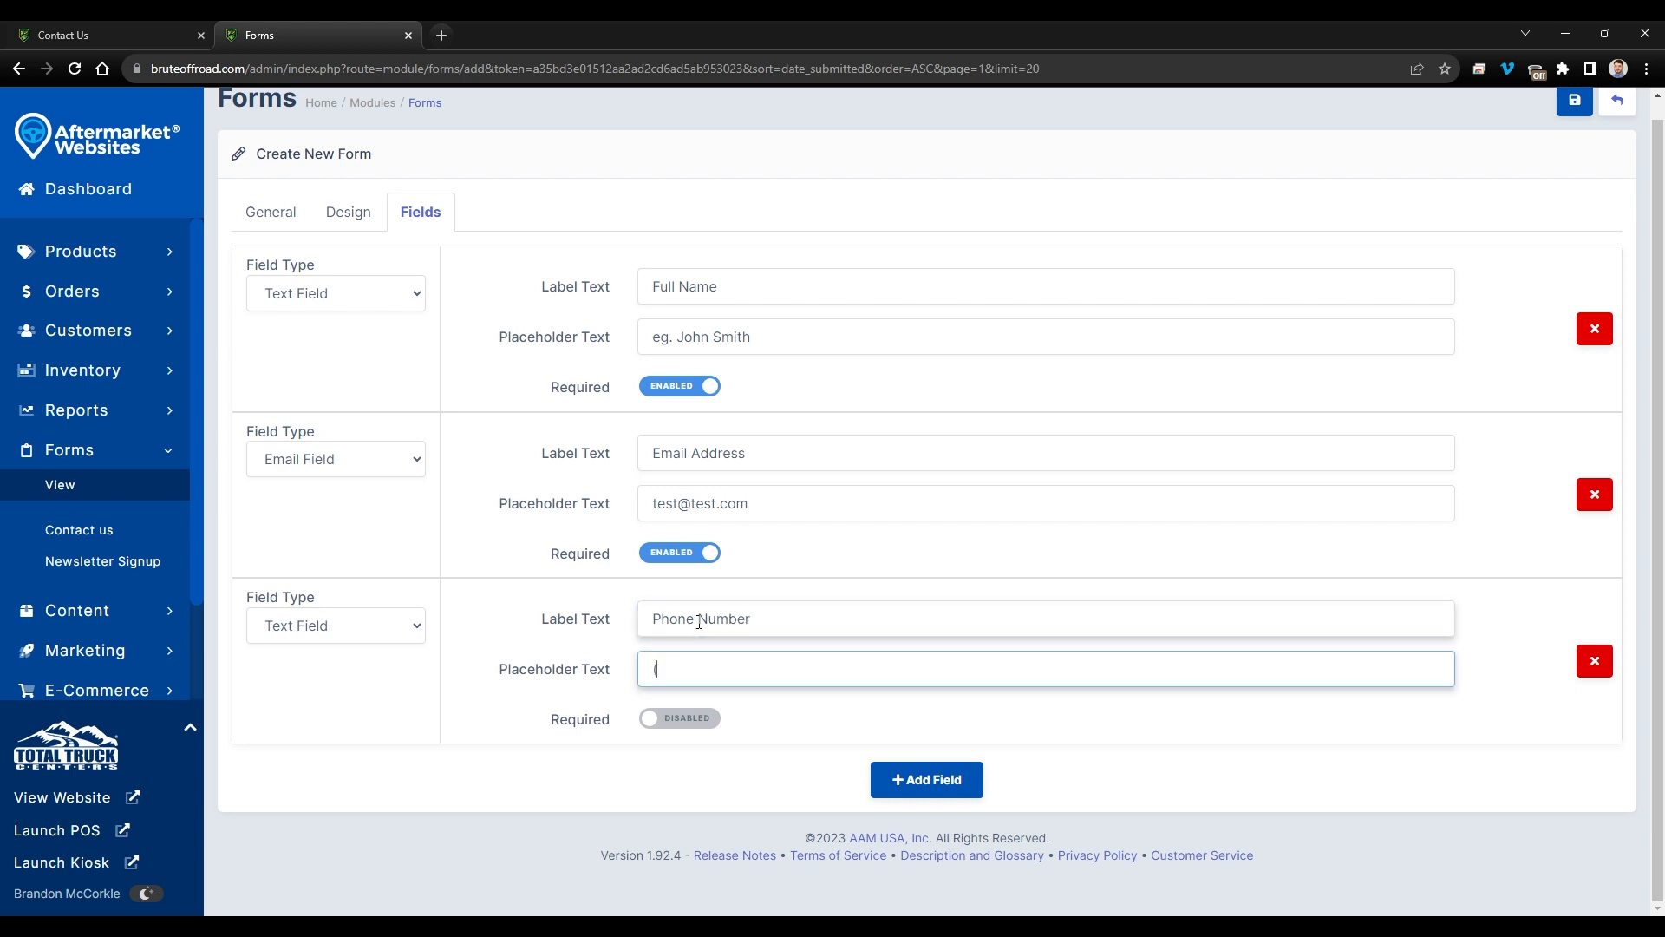
pyautogui.write('555) 555-5555')
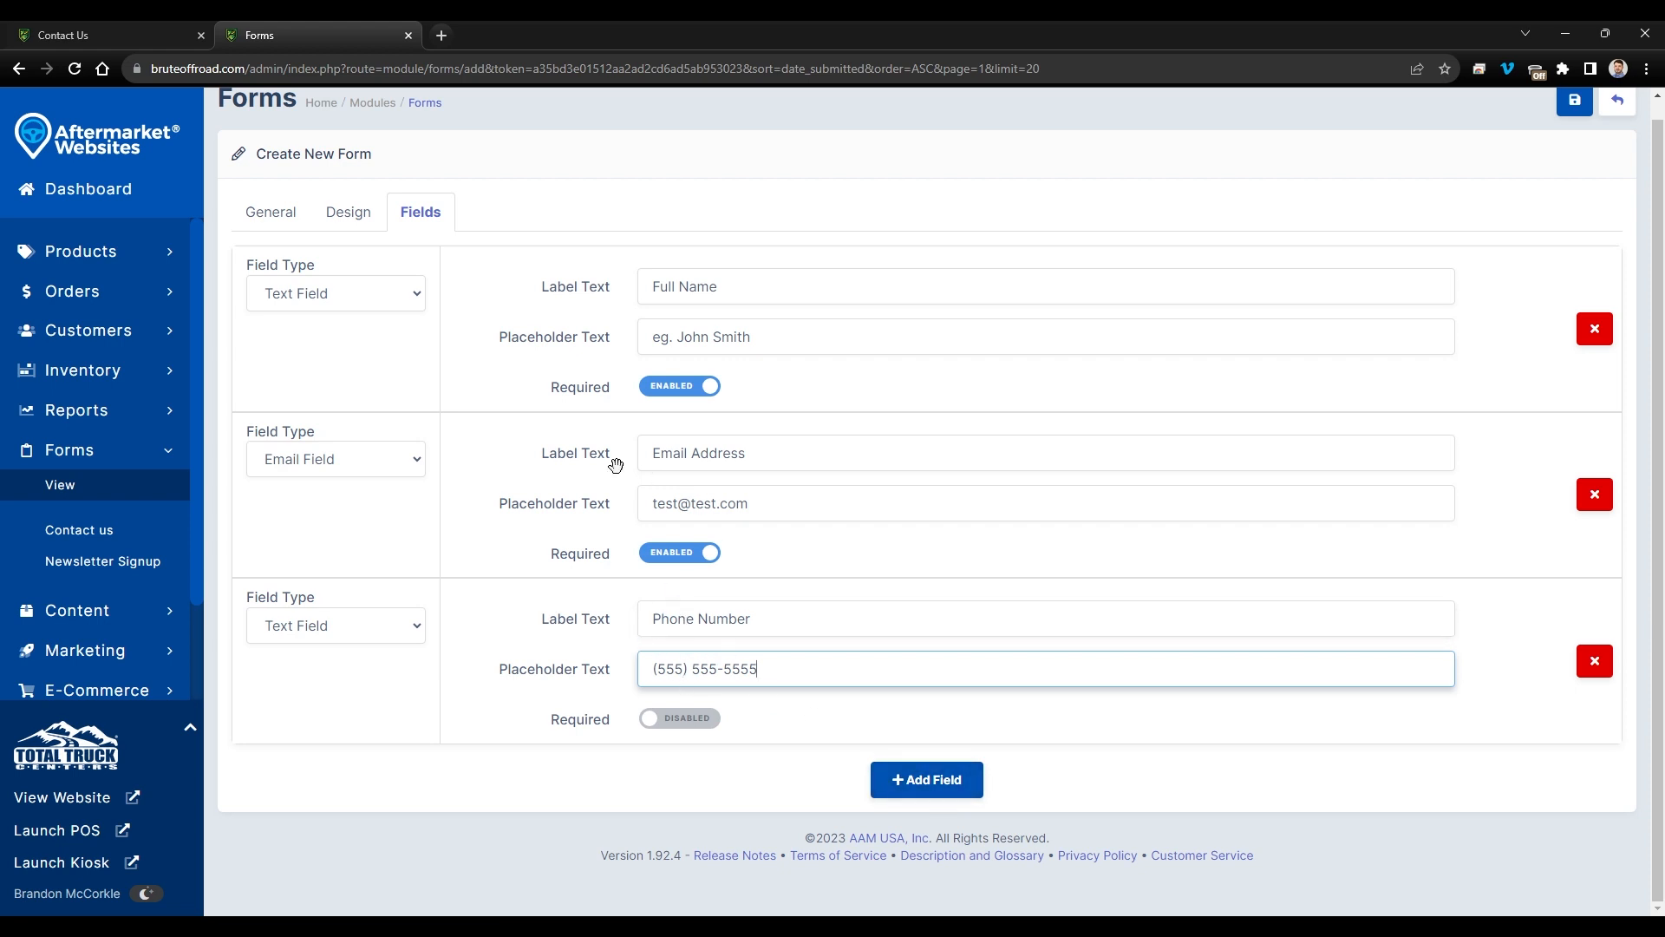
# - Add a fourth field as a Dropdown Box labelled Year and bring up its empty Options editor
pyautogui.click(928, 781)
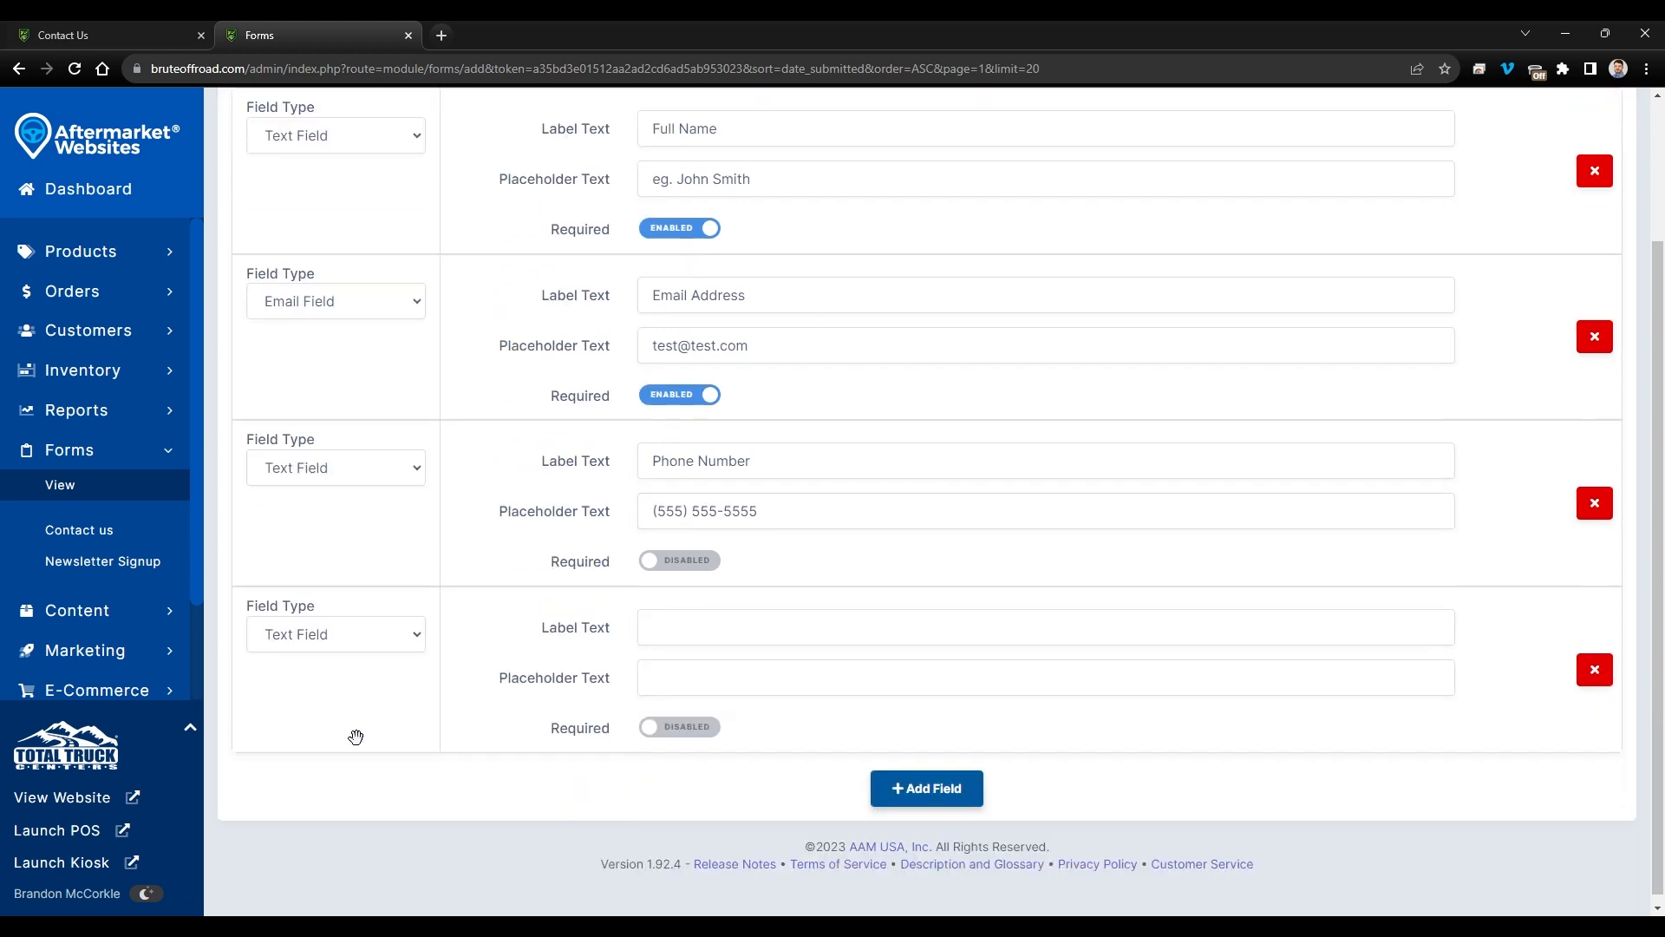
pyautogui.click(369, 636)
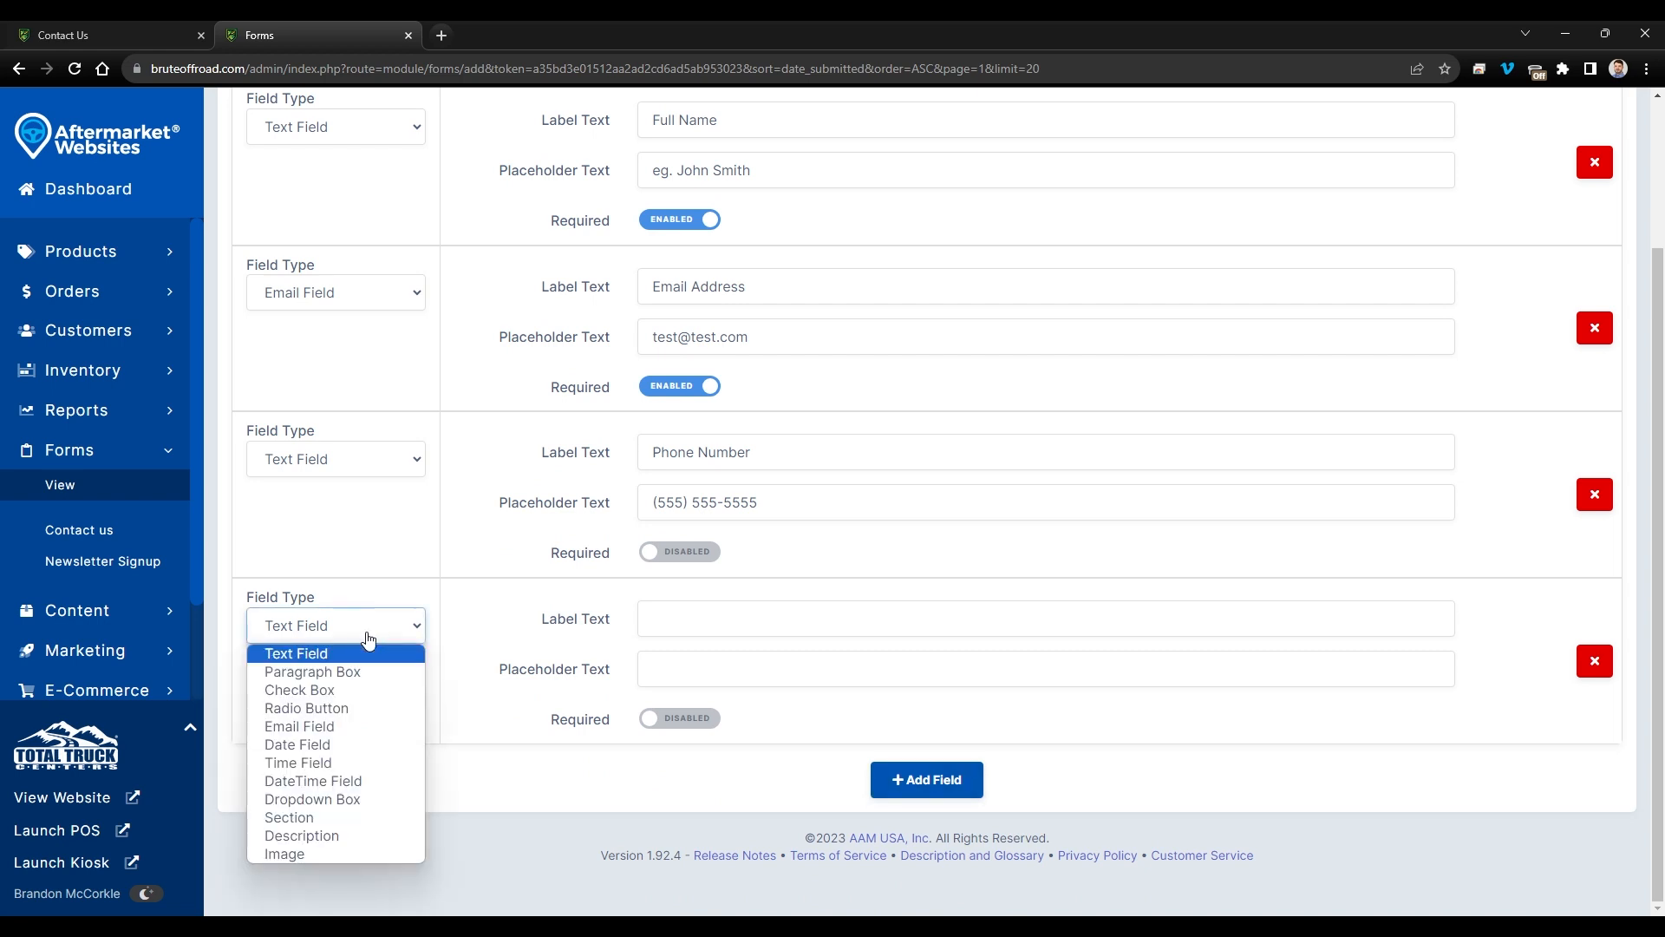
pyautogui.click(352, 808)
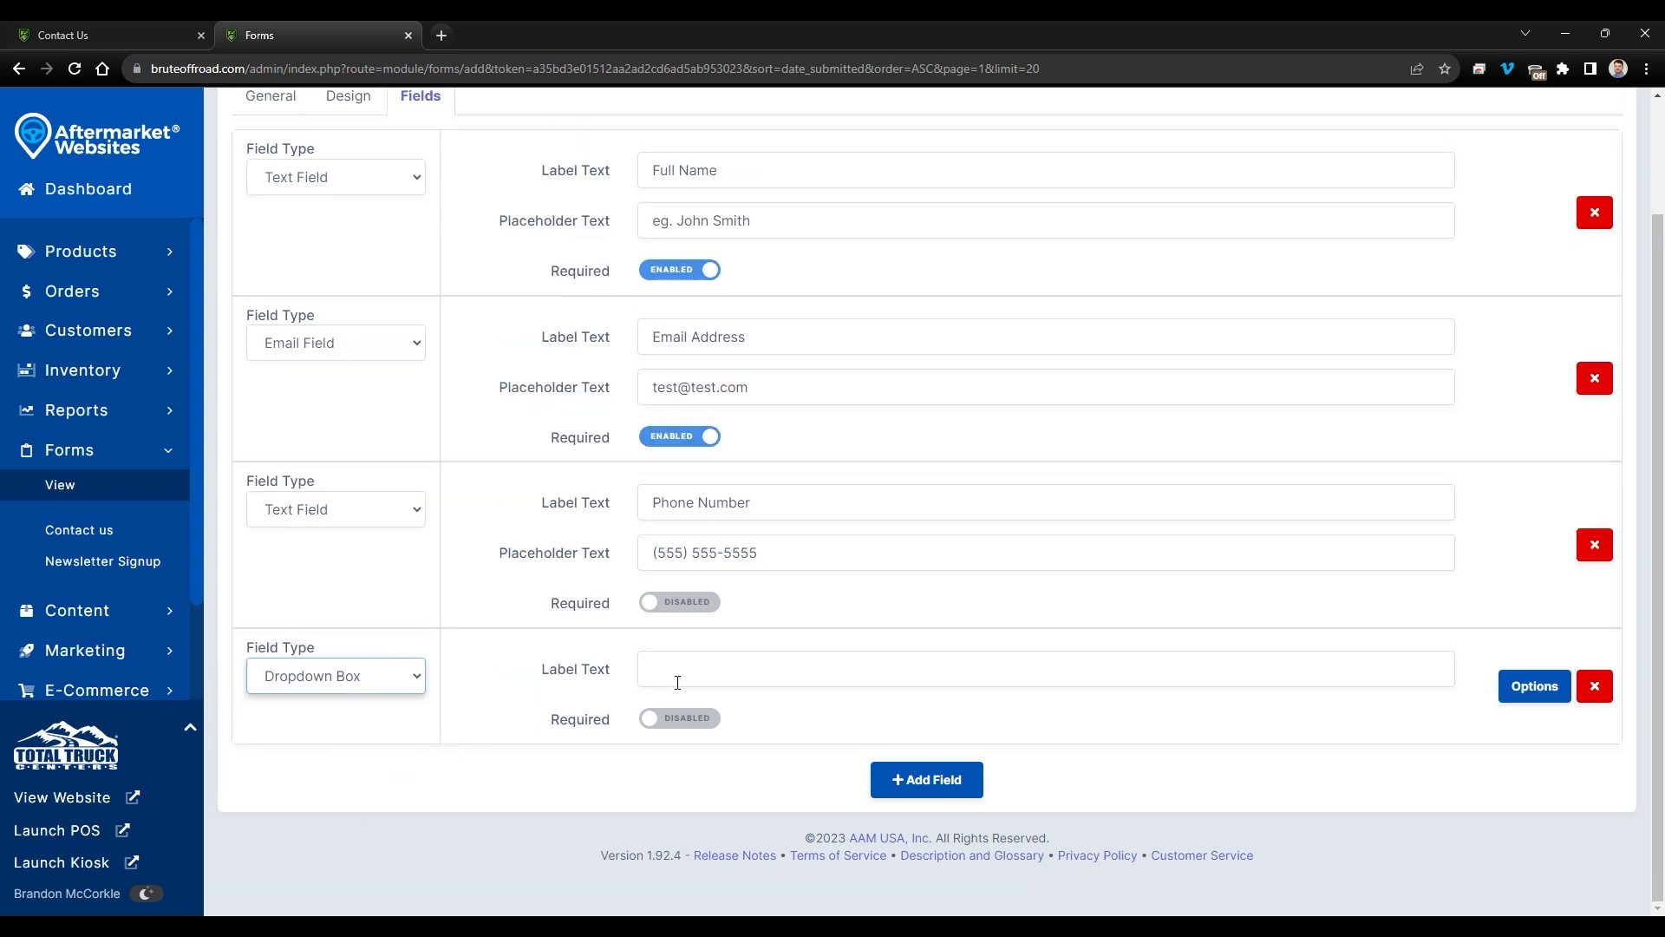
pyautogui.click(717, 668)
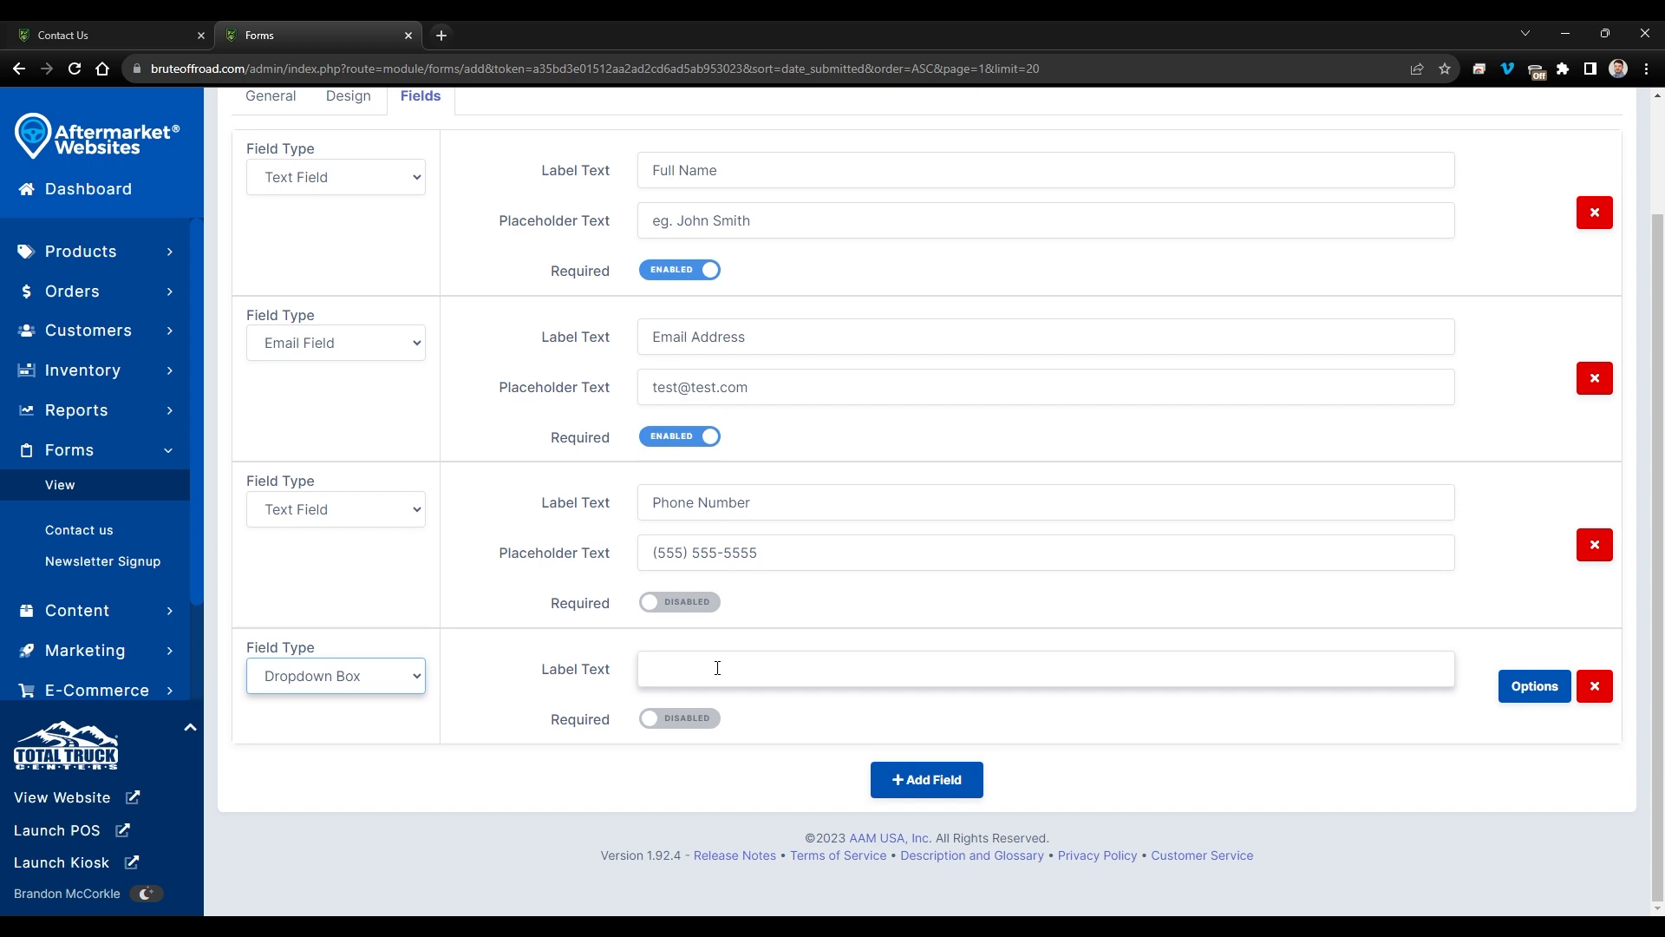
pyautogui.click(681, 679)
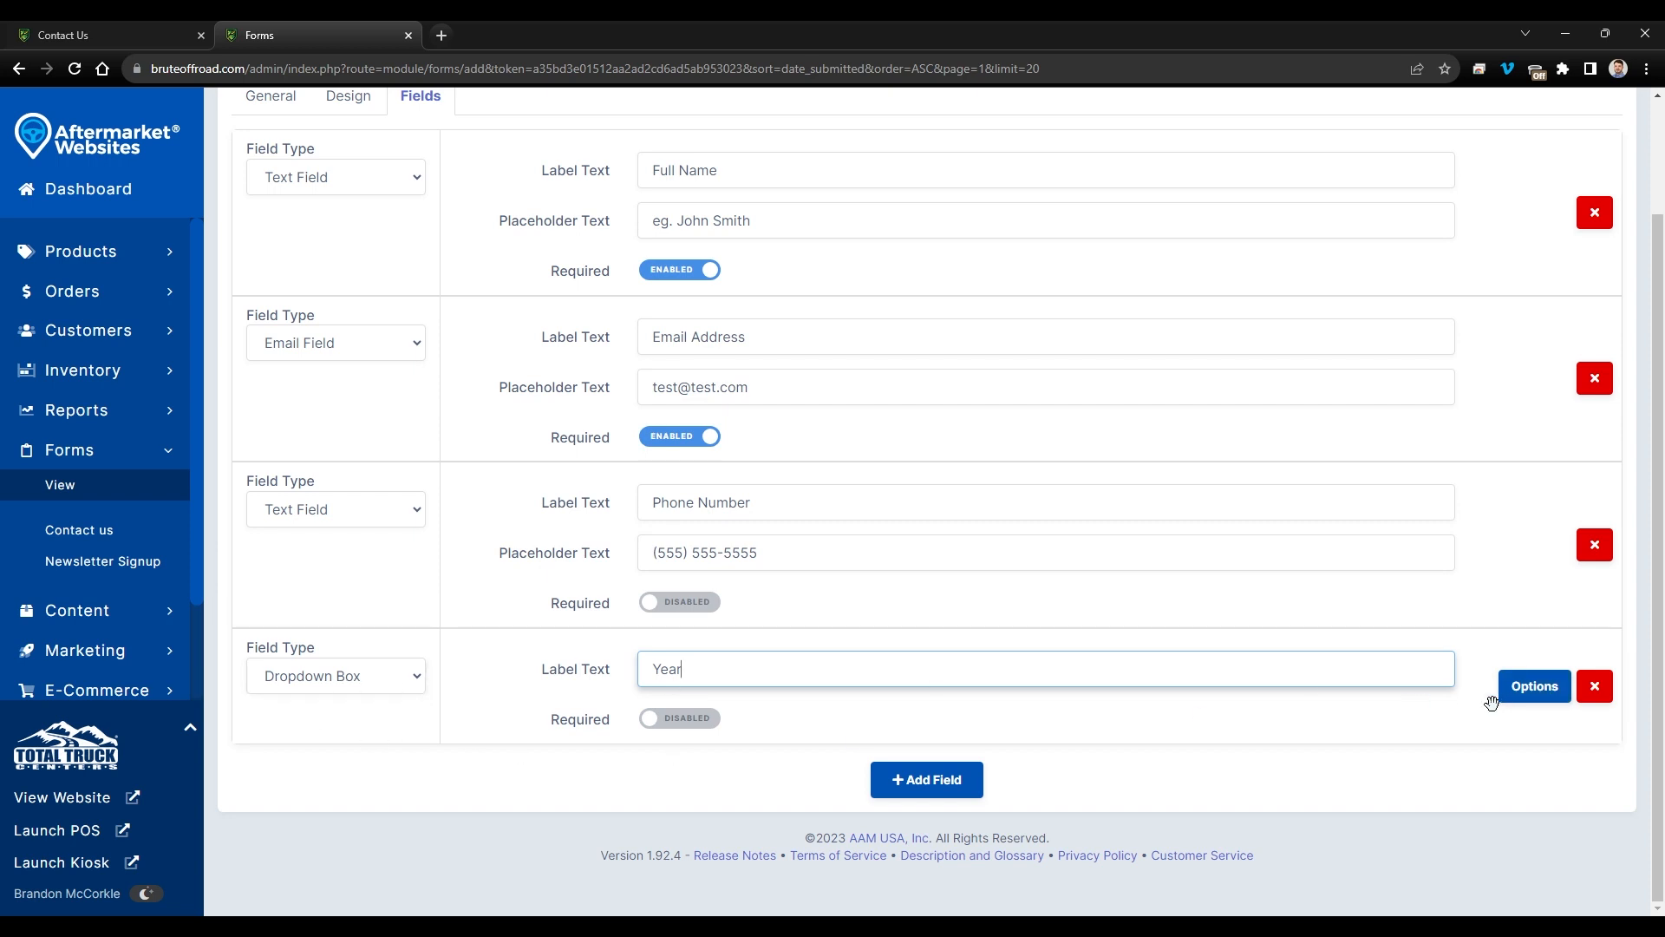
pyautogui.click(1532, 686)
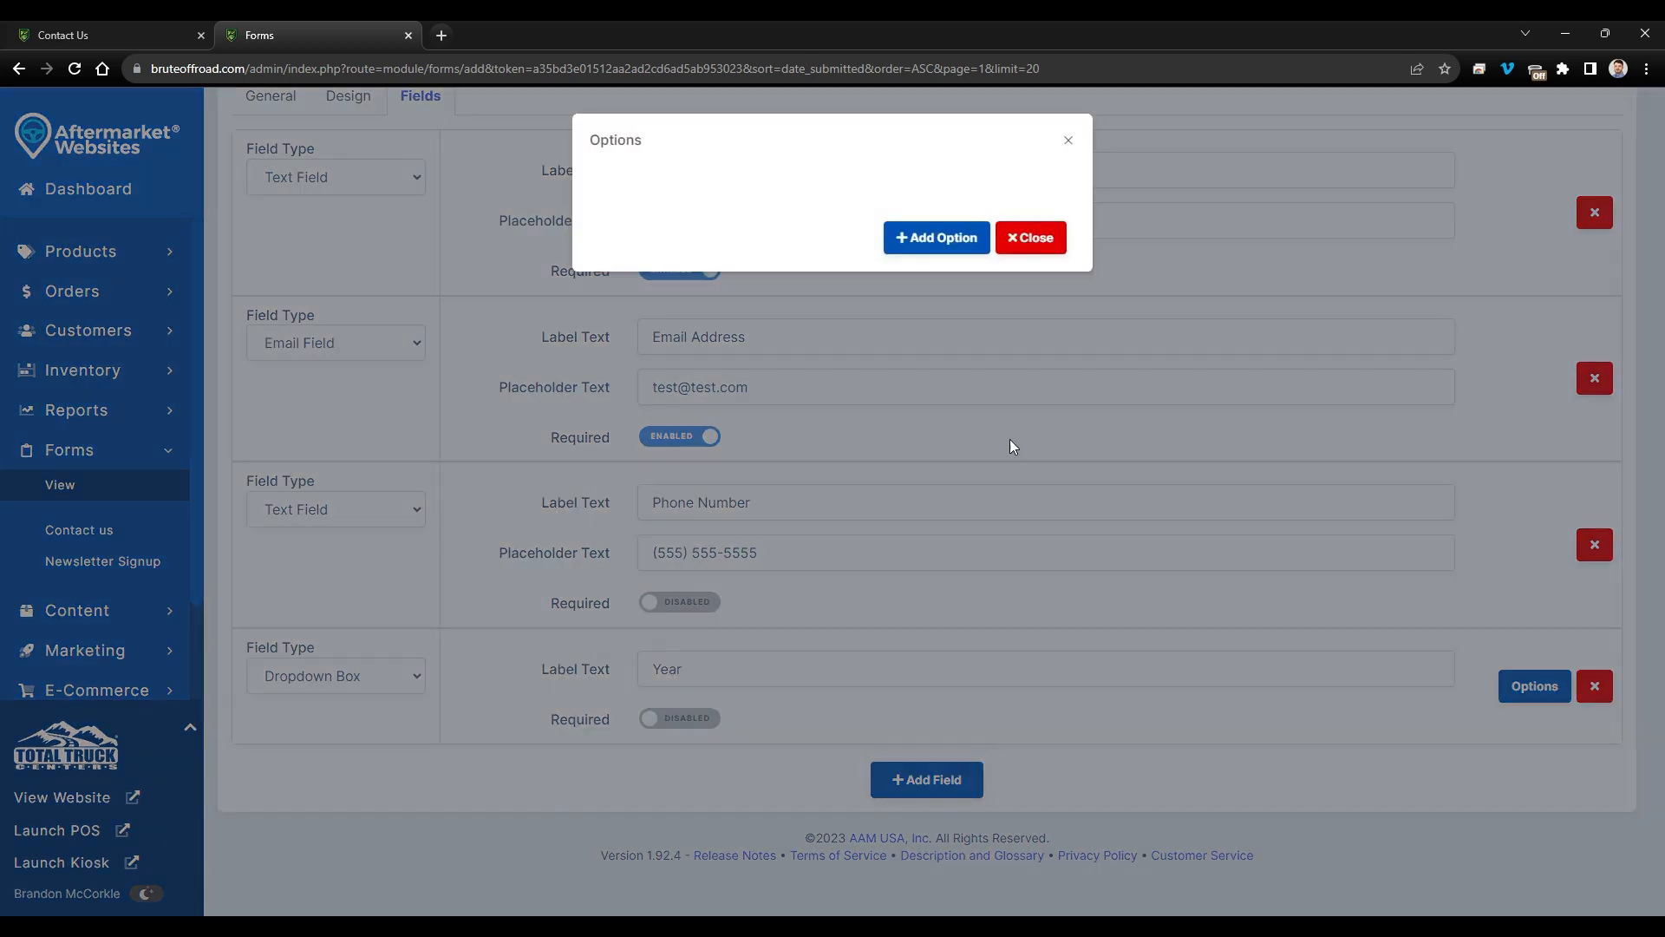
# - Give the dropdown five choices: Ford, Chevy, Toyota, Dodge and Honda
pyautogui.click(914, 239)
pyautogui.click(735, 208)
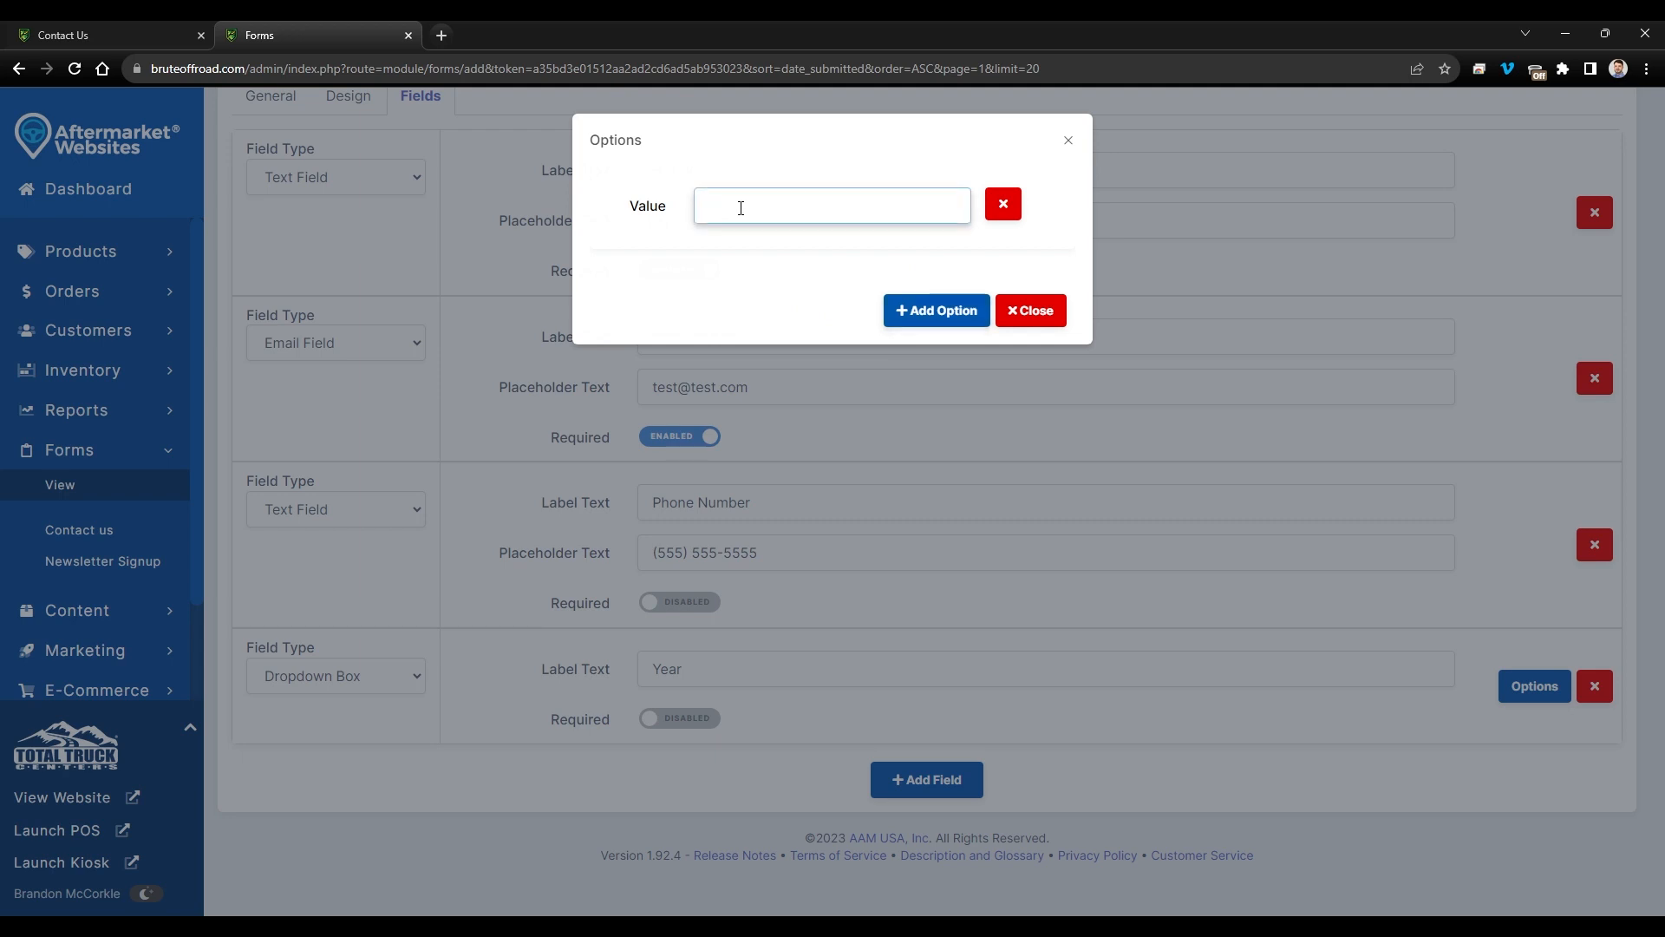
pyautogui.click(933, 309)
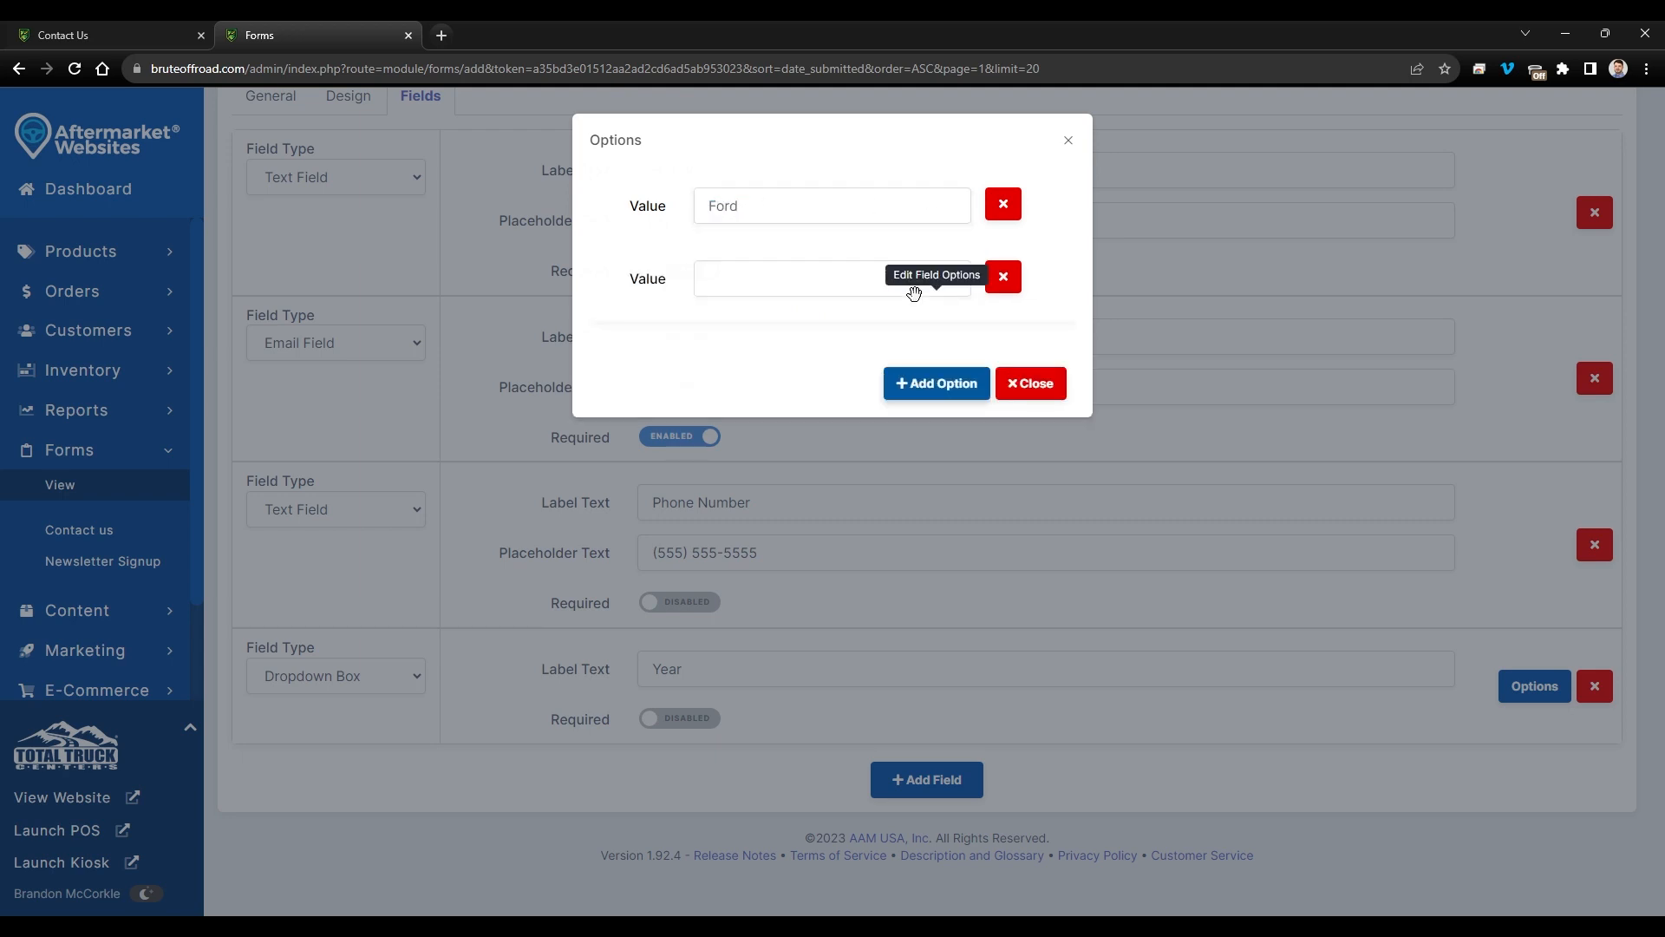
pyautogui.click(836, 277)
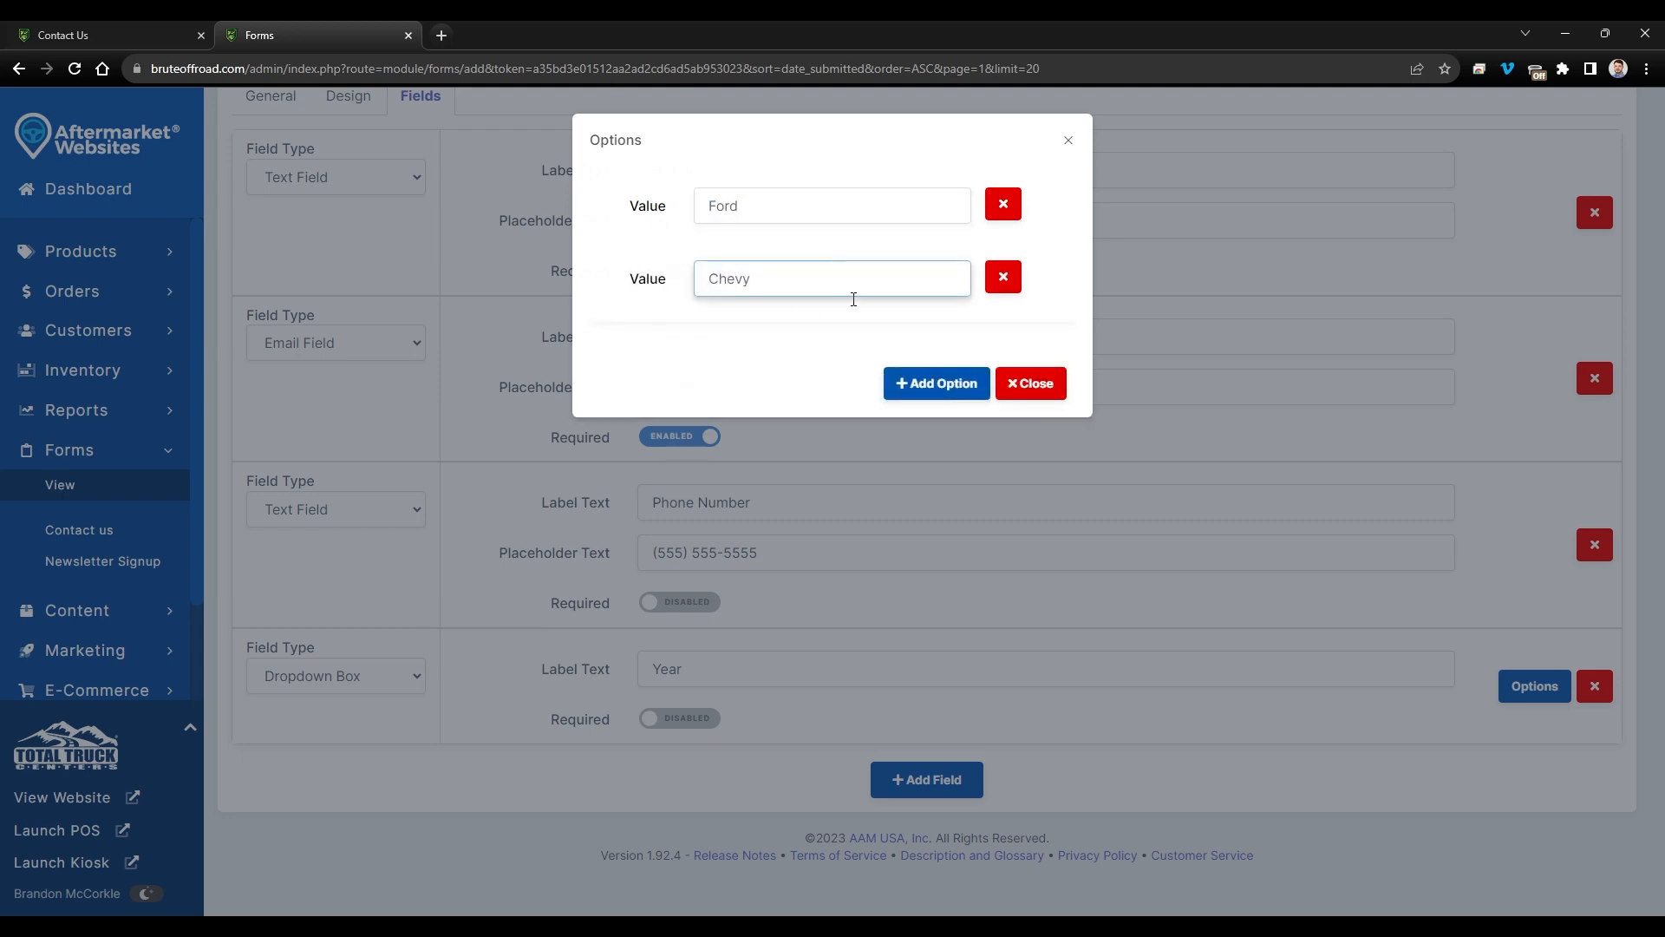
pyautogui.click(932, 383)
pyautogui.click(872, 350)
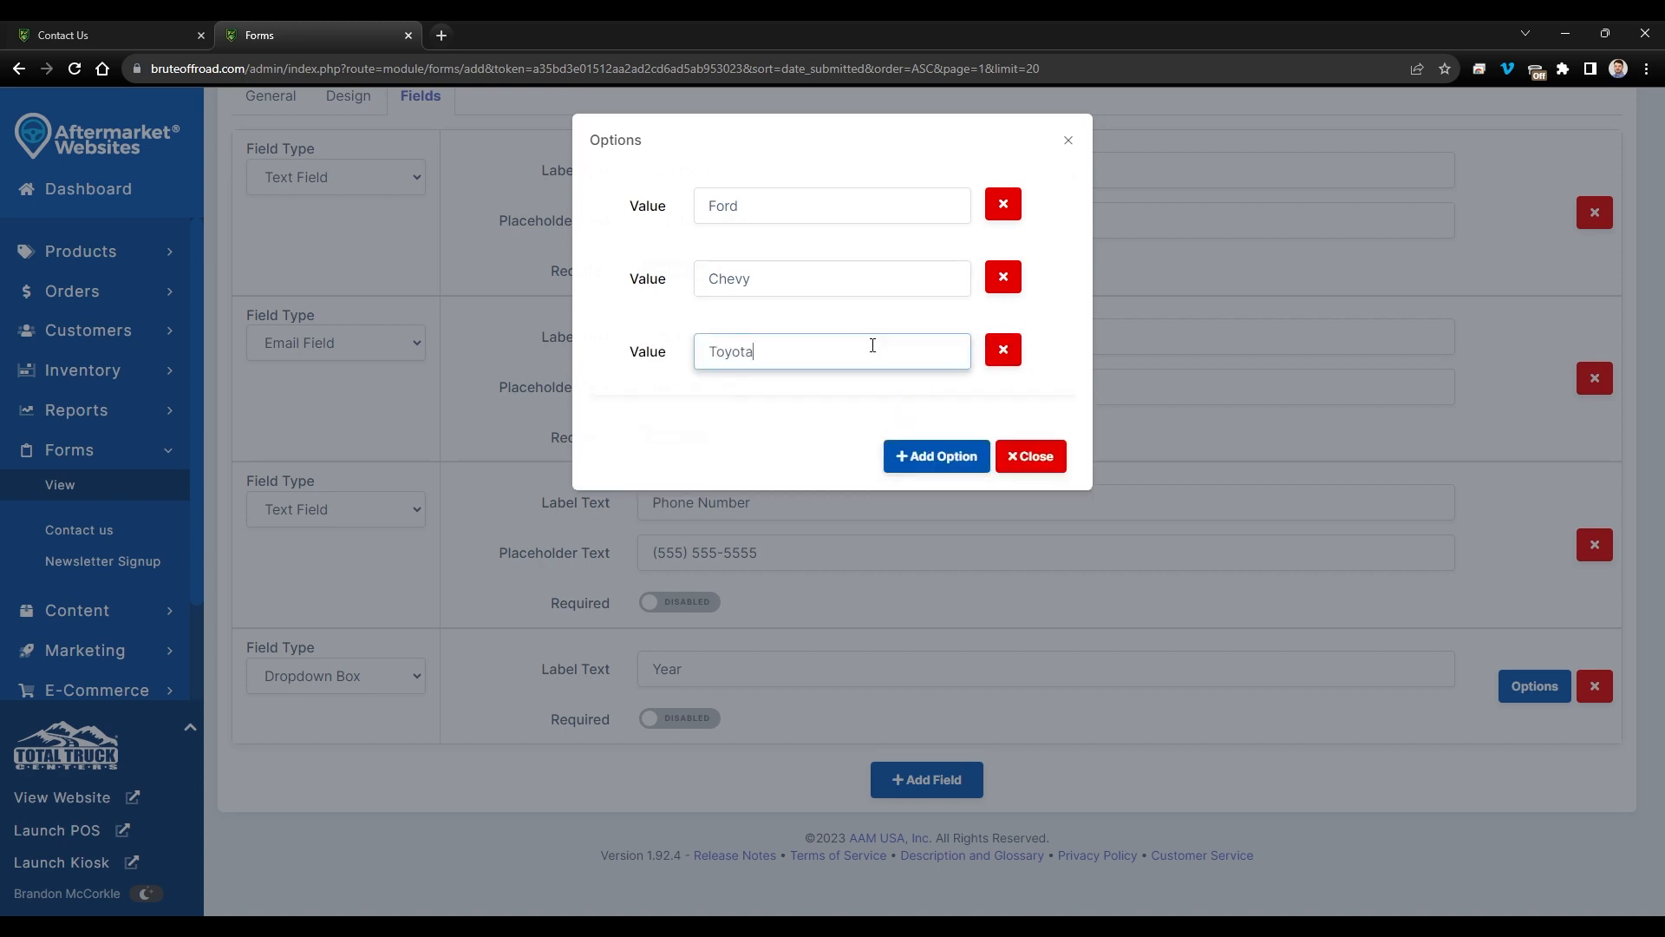
pyautogui.click(932, 456)
pyautogui.click(863, 426)
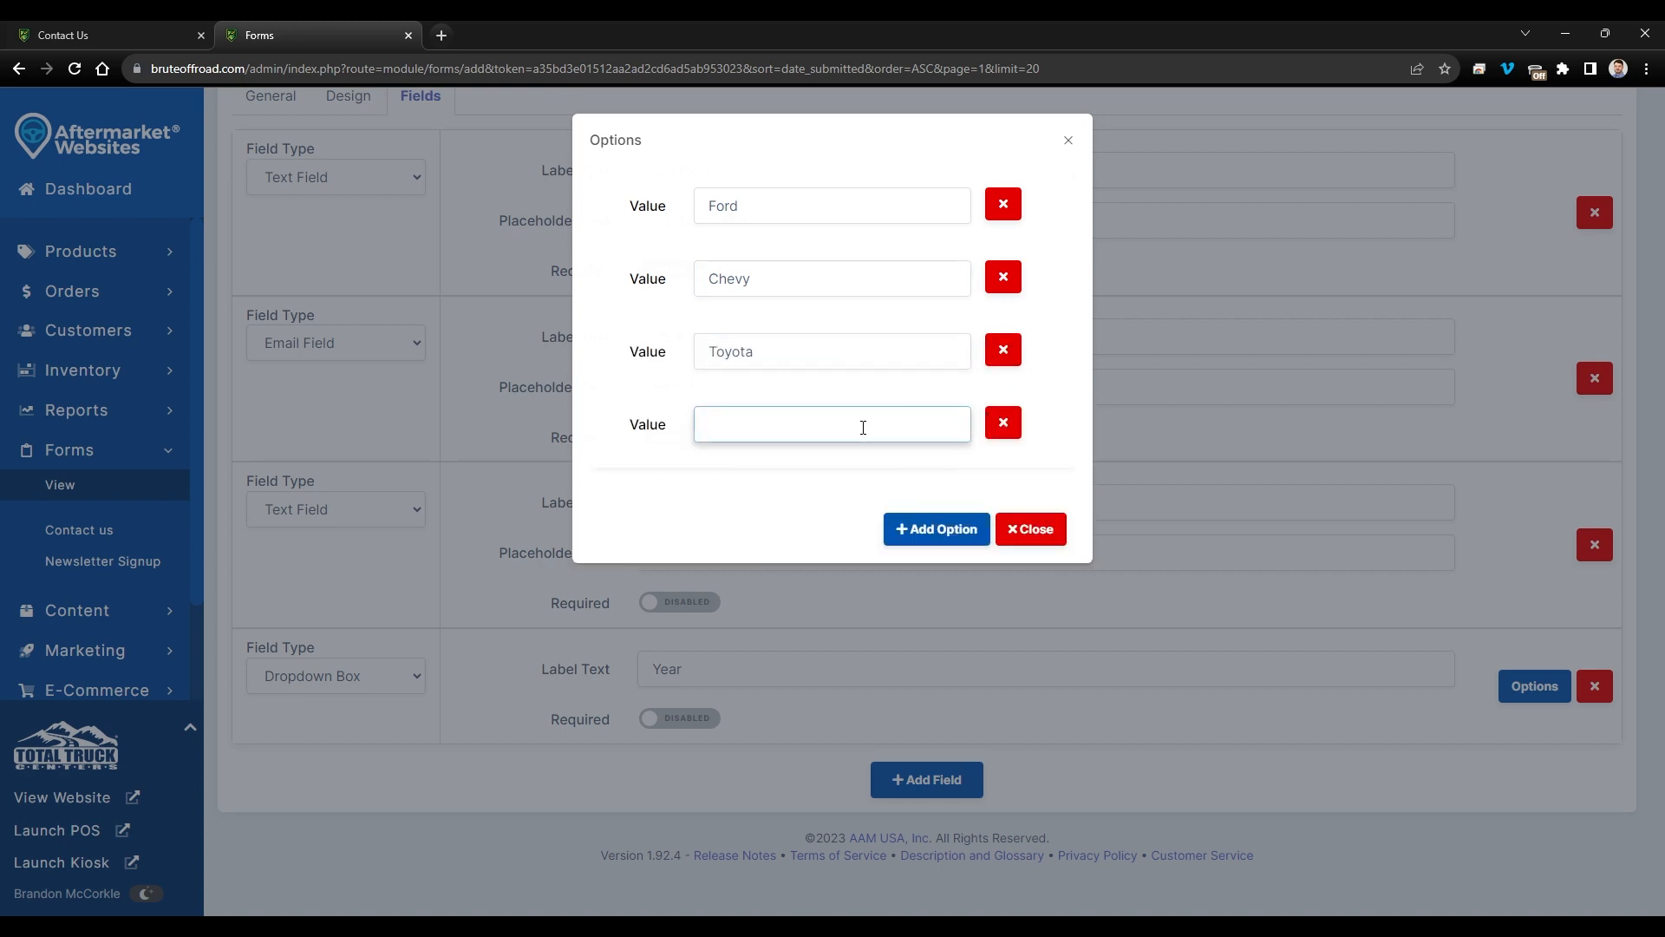
pyautogui.click(933, 530)
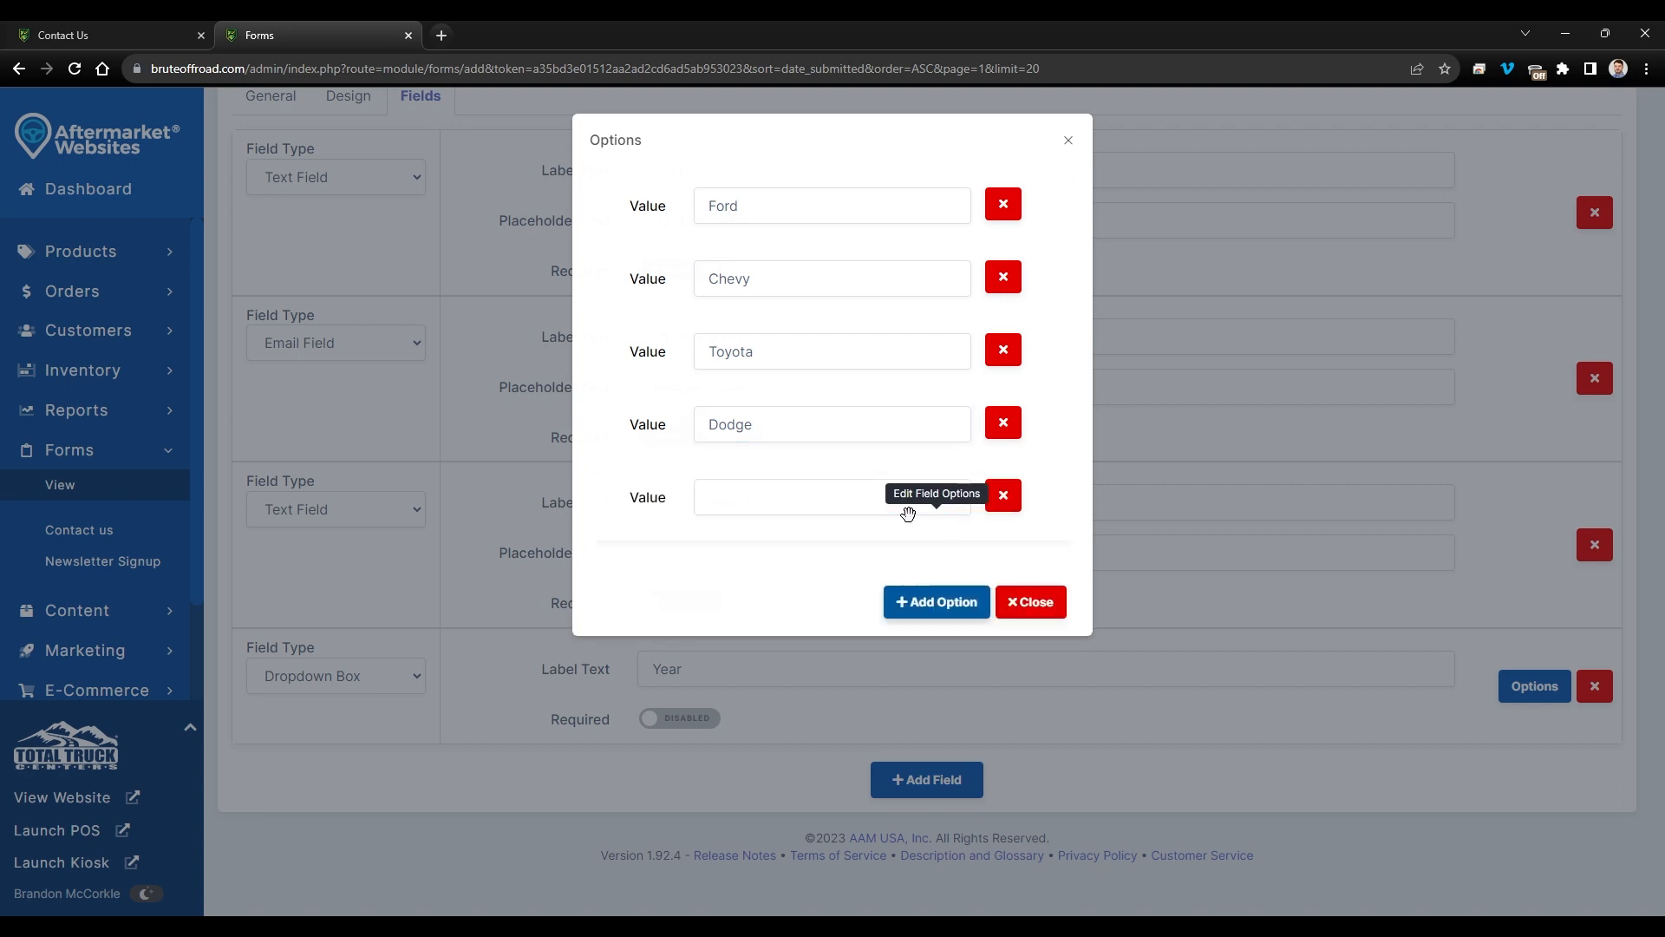
pyautogui.click(840, 499)
pyautogui.write('H')
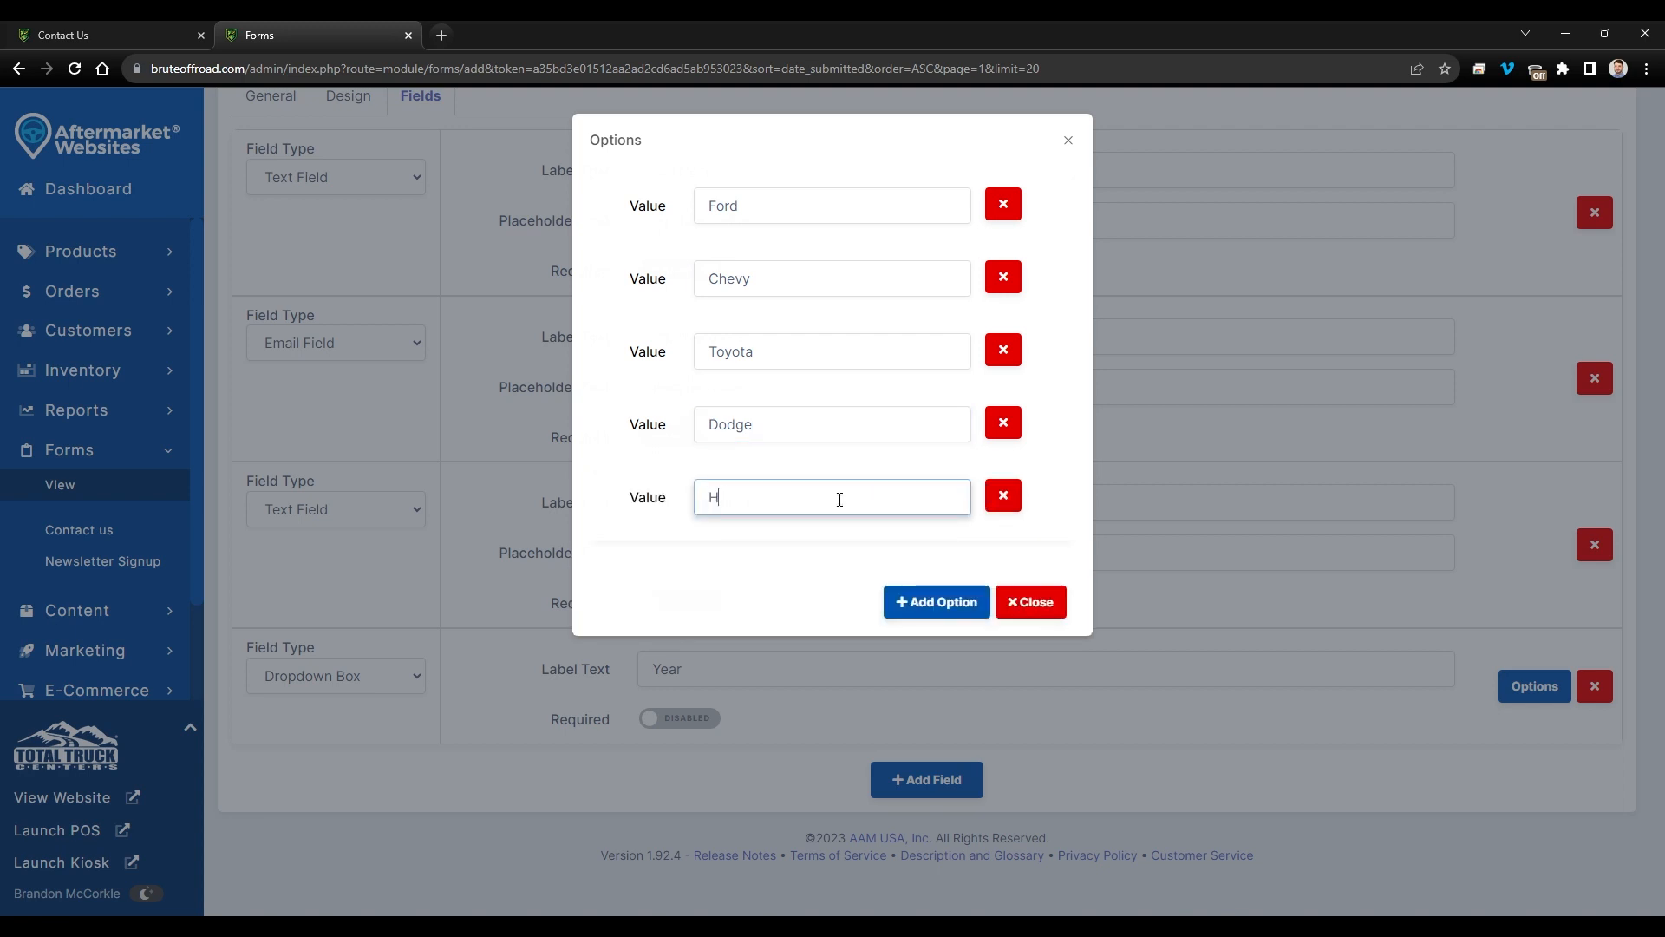
pyautogui.write('onda')
pyautogui.click(1029, 601)
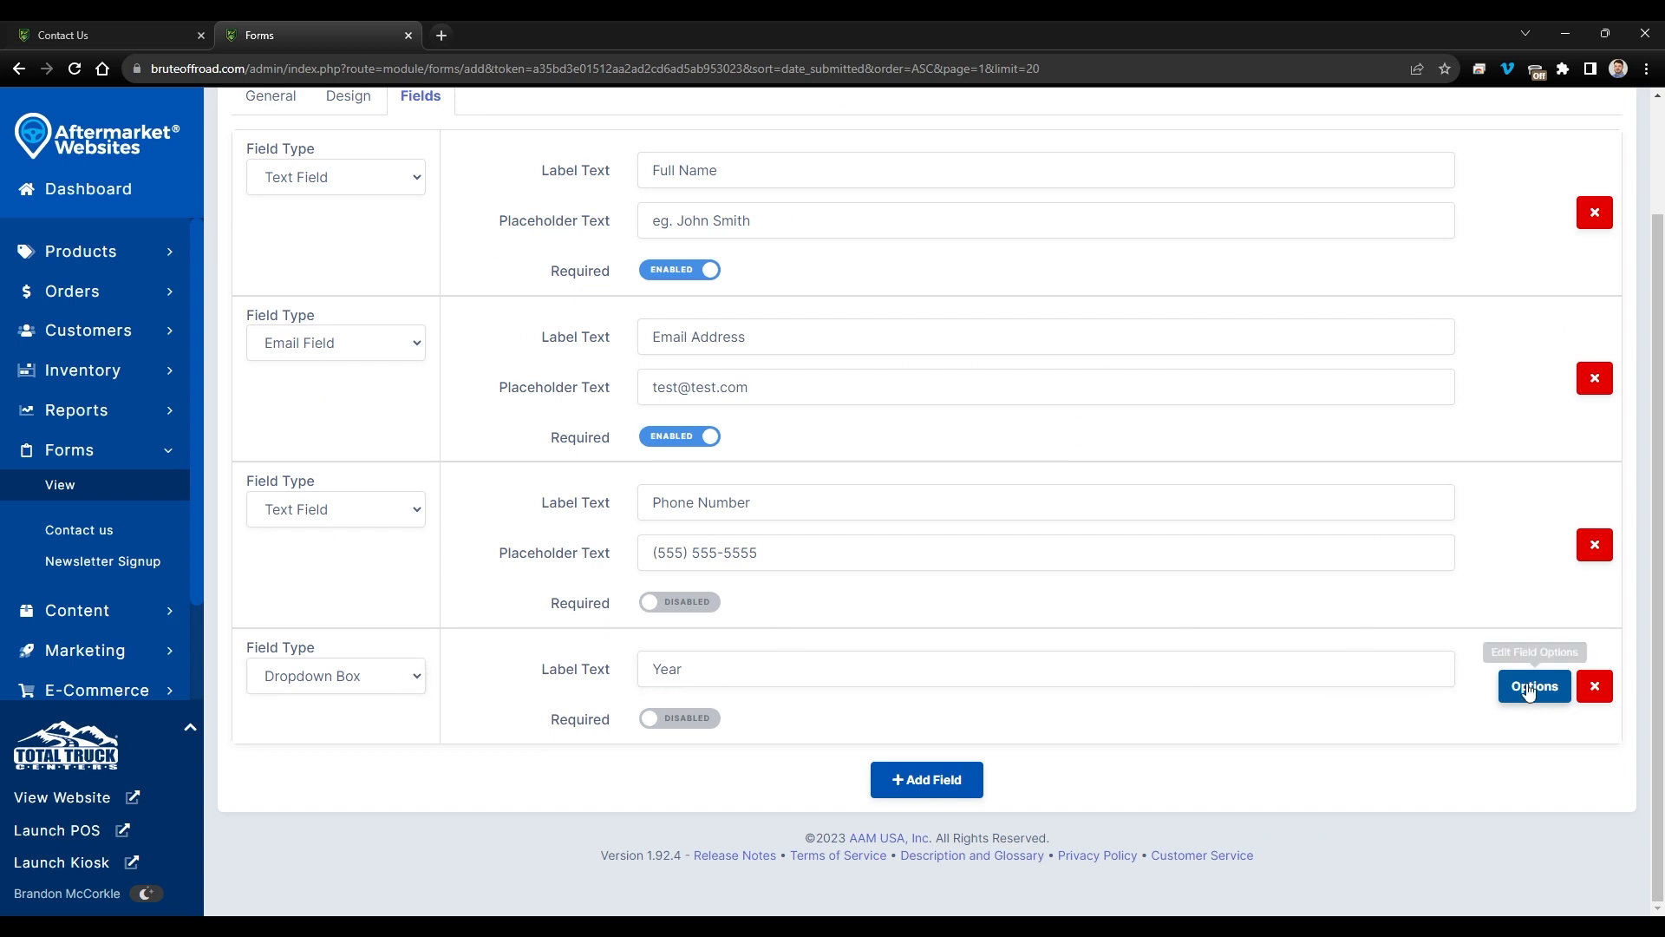
# - Review the choices, relabel the field Manufacturer, mark it required and reposition it
pyautogui.click(1557, 687)
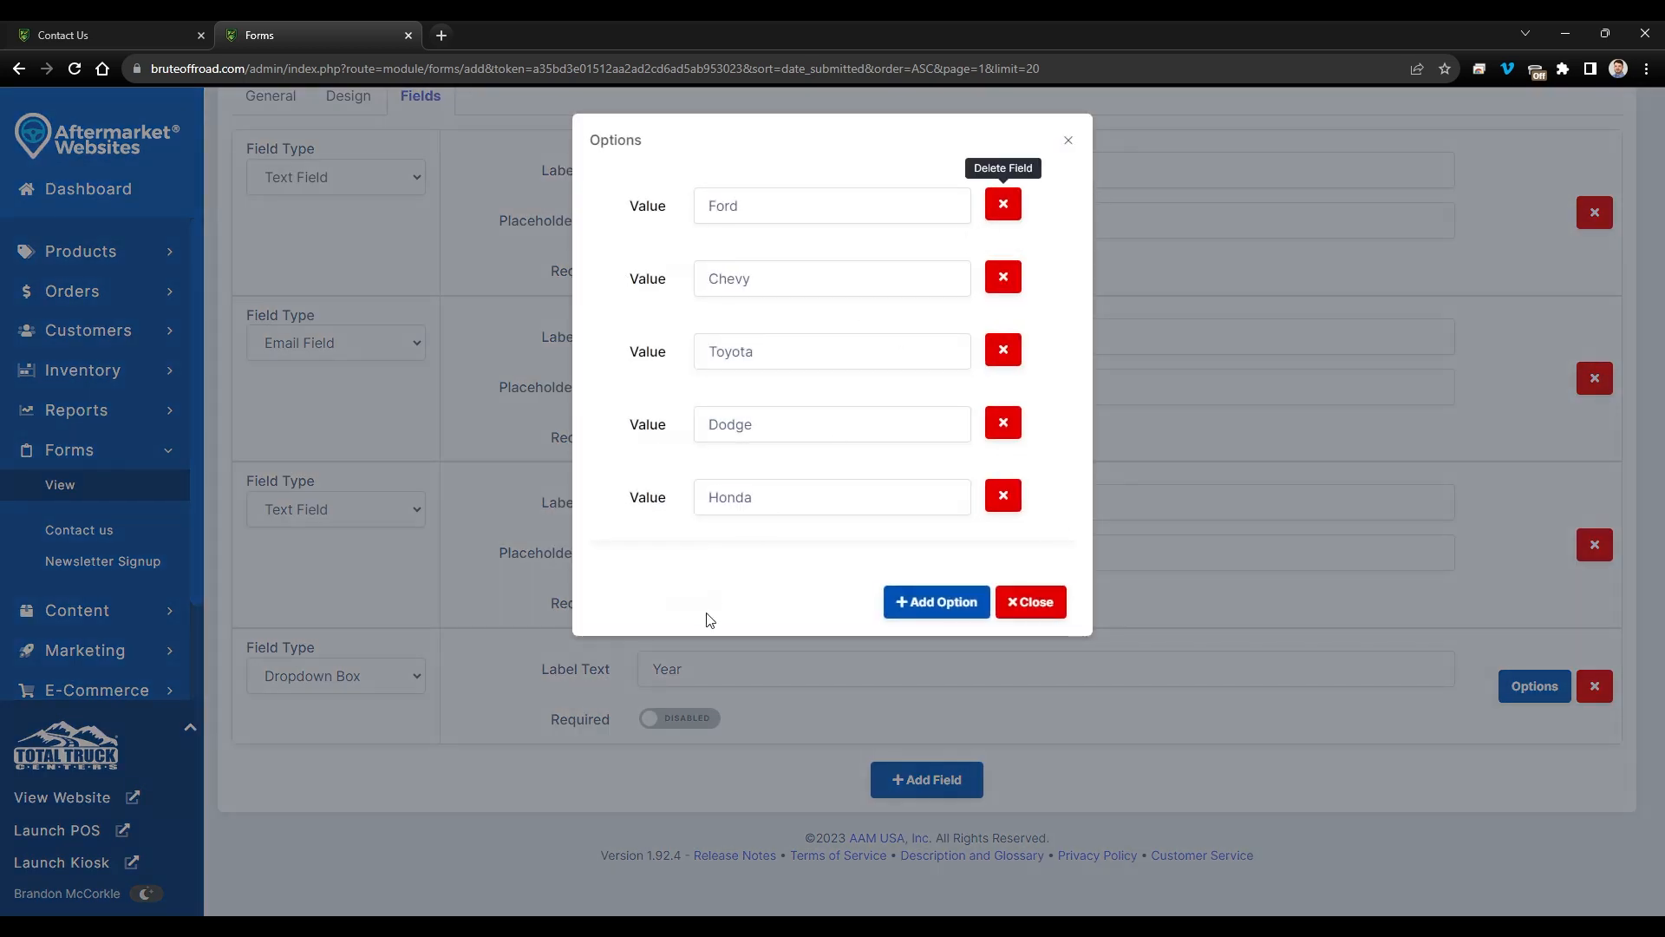
pyautogui.click(1030, 602)
pyautogui.doubleClick(640, 669)
pyautogui.write('NM')
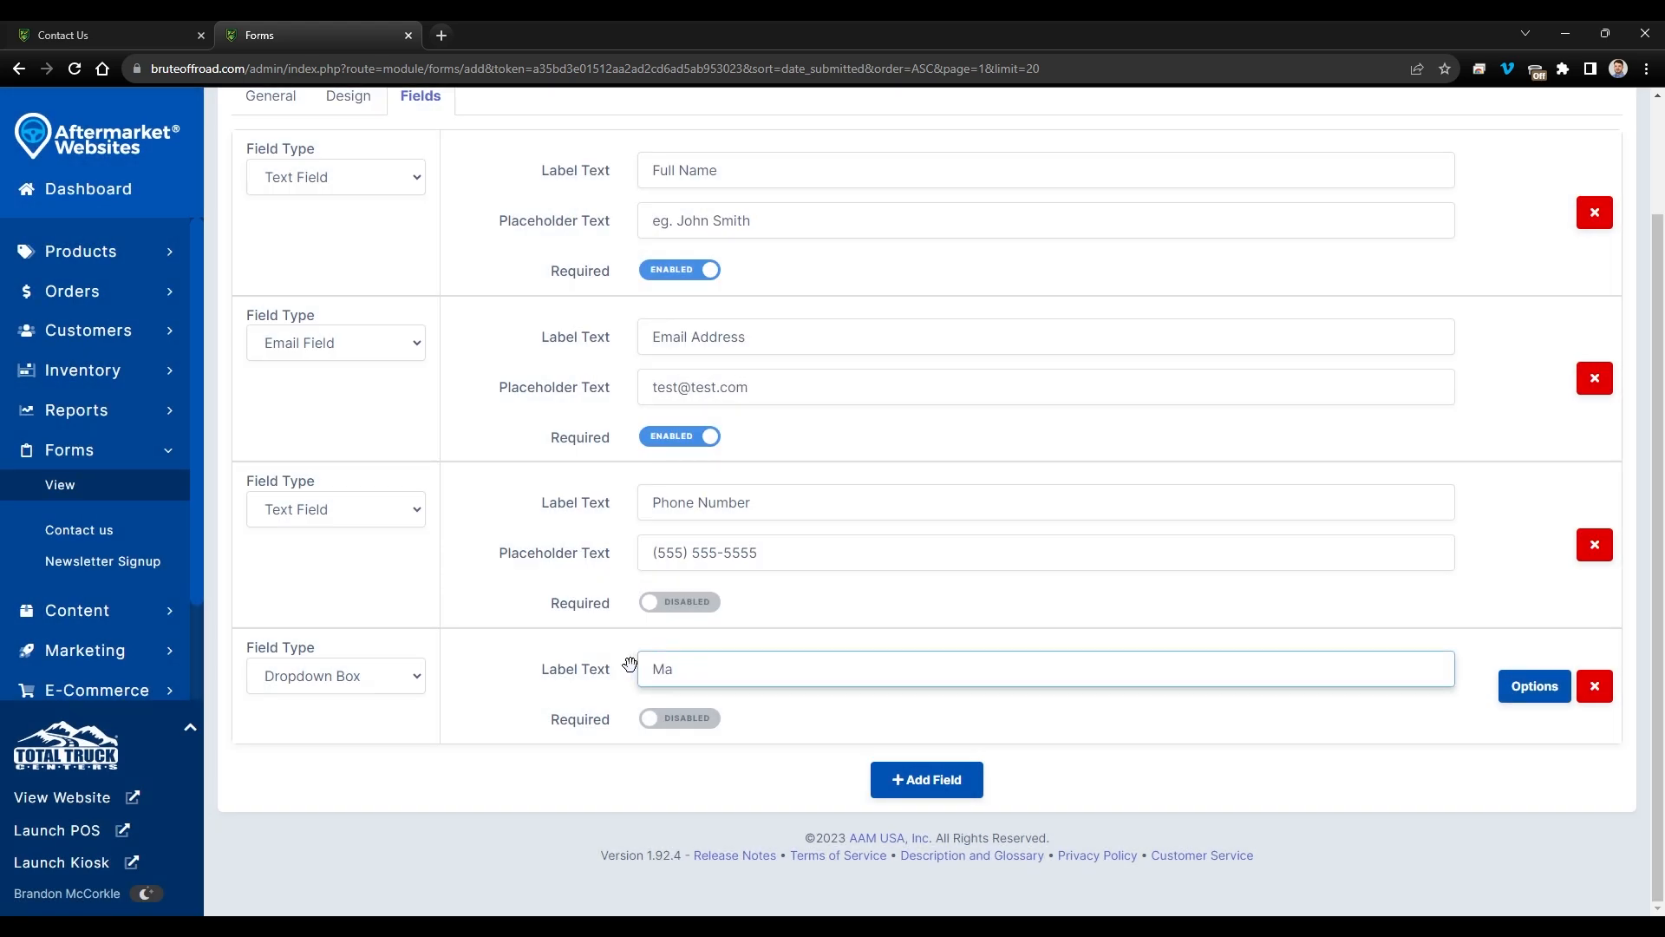
pyautogui.click(661, 723)
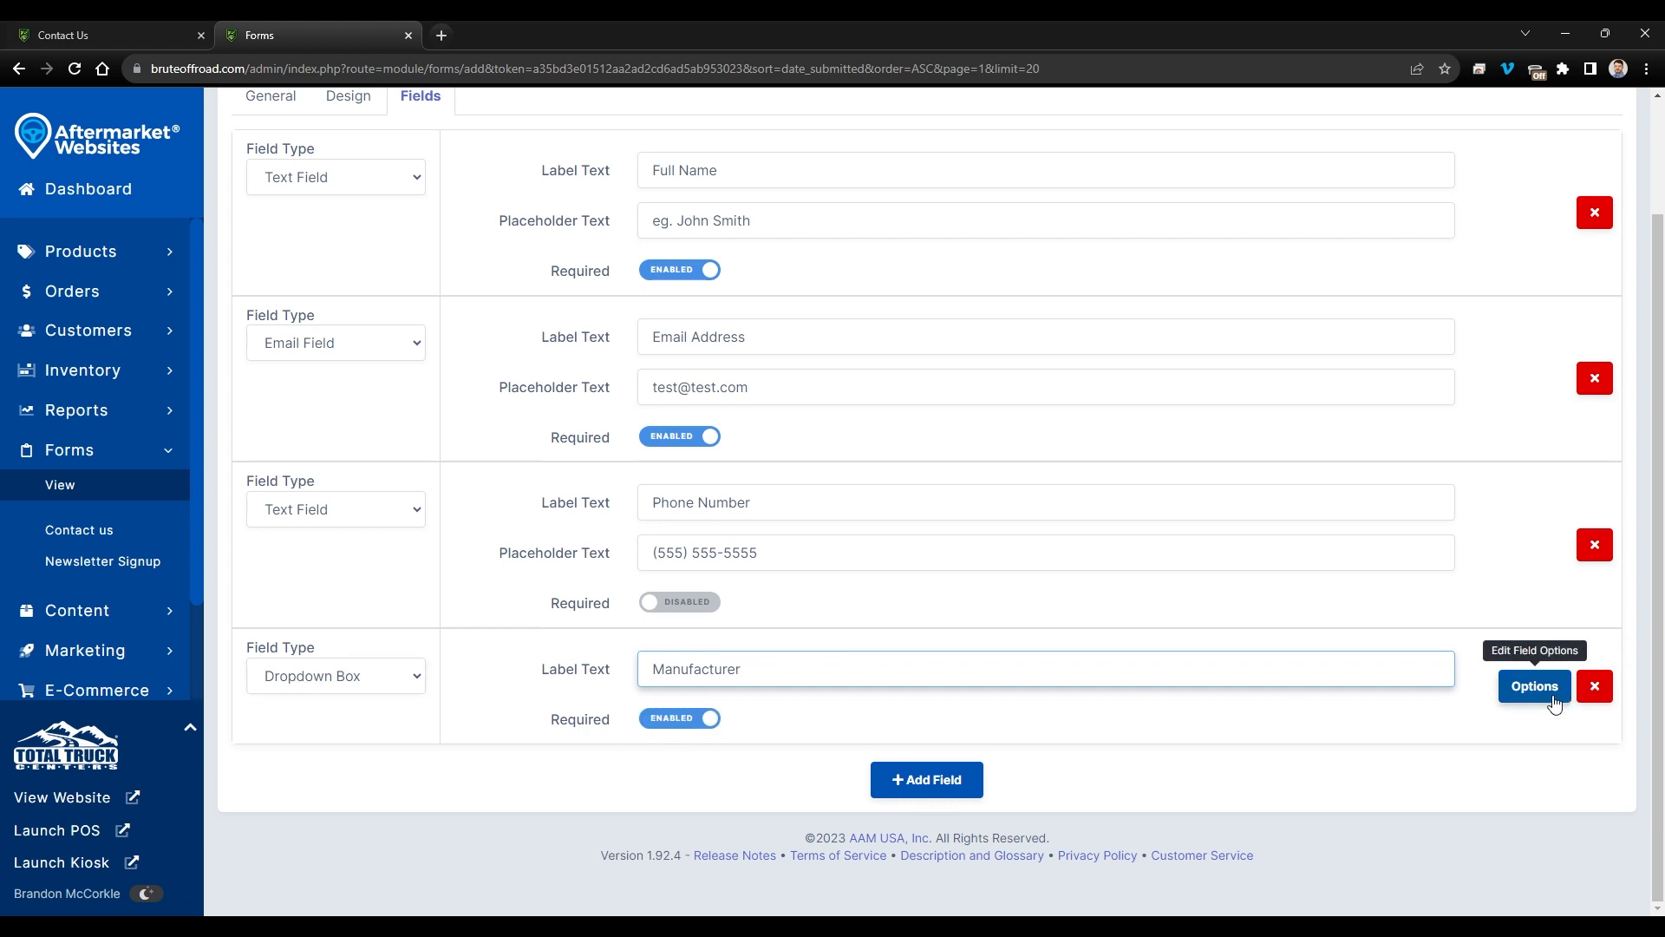
pyautogui.moveTo(476, 639)
pyautogui.mouseDown()
pyautogui.moveTo(471, 476)
pyautogui.moveTo(483, 632)
pyautogui.mouseUp()
# - Add a required Dropdown Box labelled Year, placed above the Manufacturer field
pyautogui.click(895, 774)
pyautogui.scroll(-1, 661, 721)
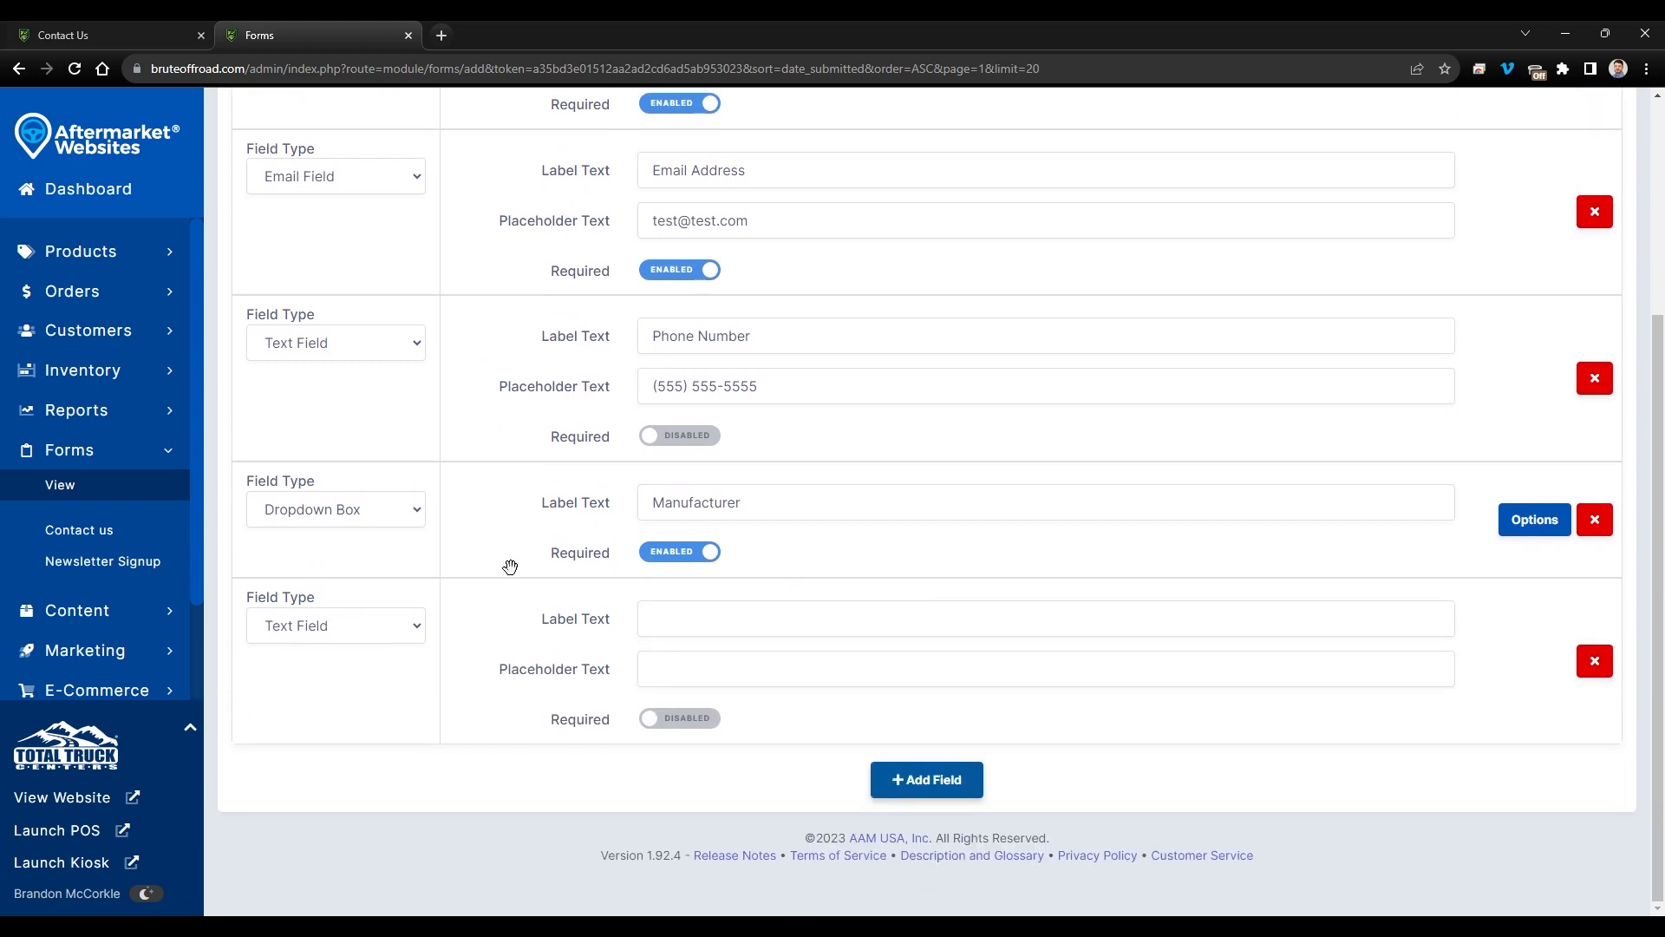
pyautogui.click(337, 626)
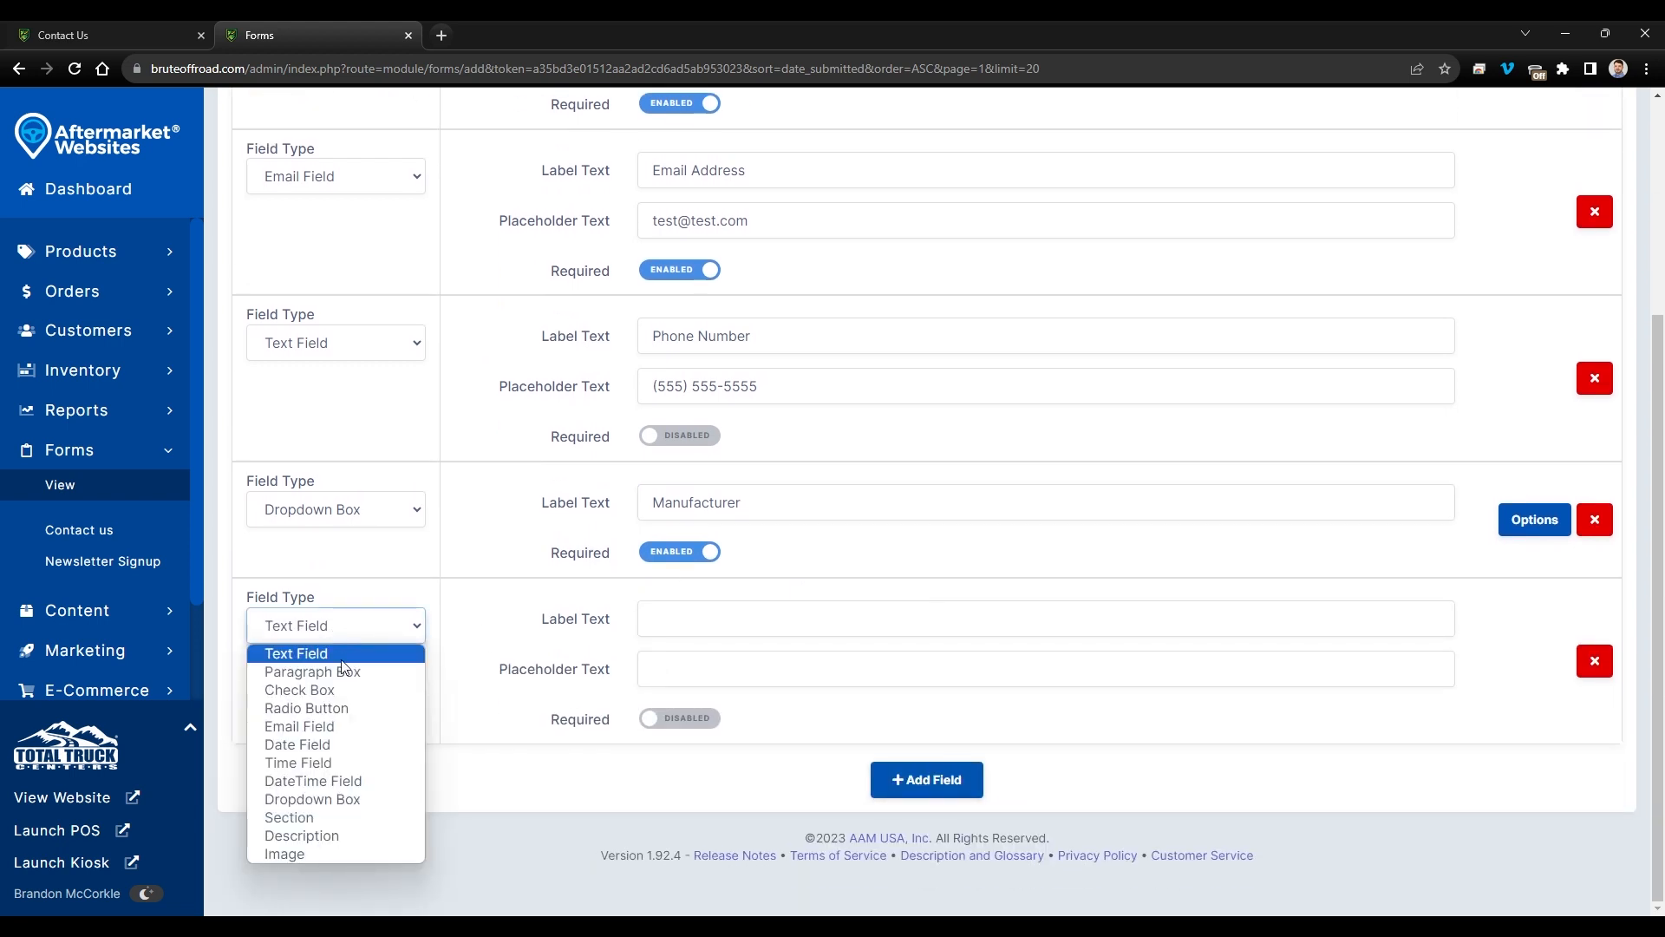
pyautogui.click(325, 799)
pyautogui.moveTo(444, 526); pyautogui.dragTo(446, 659)
pyautogui.click(674, 543)
pyautogui.write('Year')
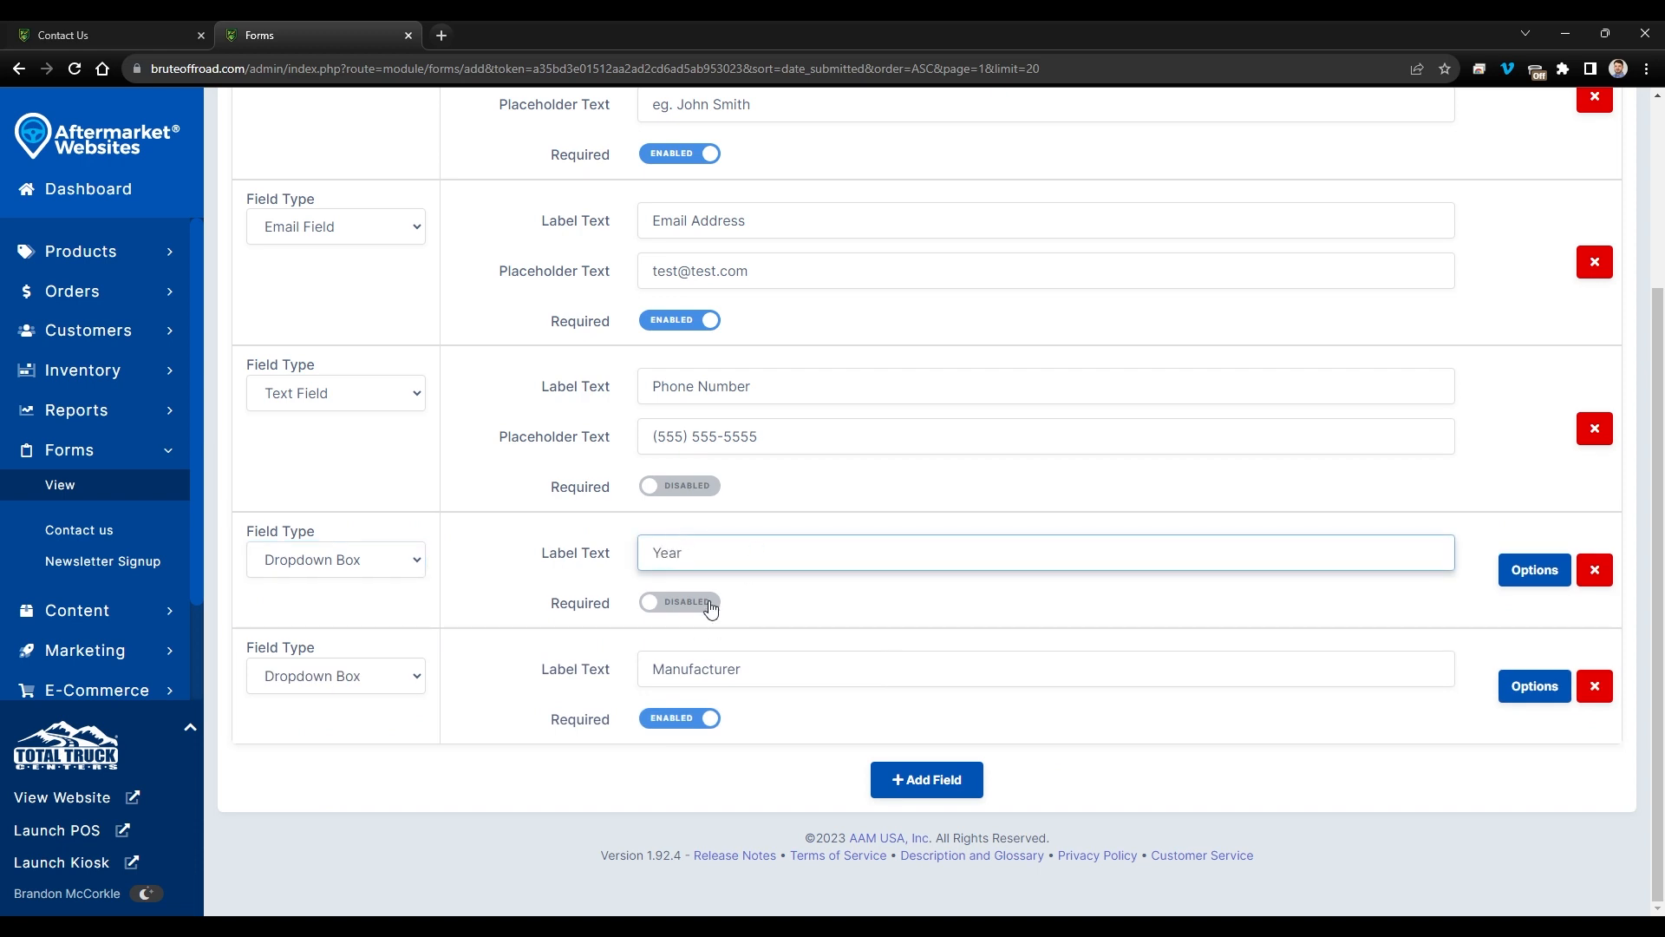
pyautogui.click(709, 605)
# - Add year choices 2015 through 2019 to the Year dropdown
pyautogui.click(1533, 573)
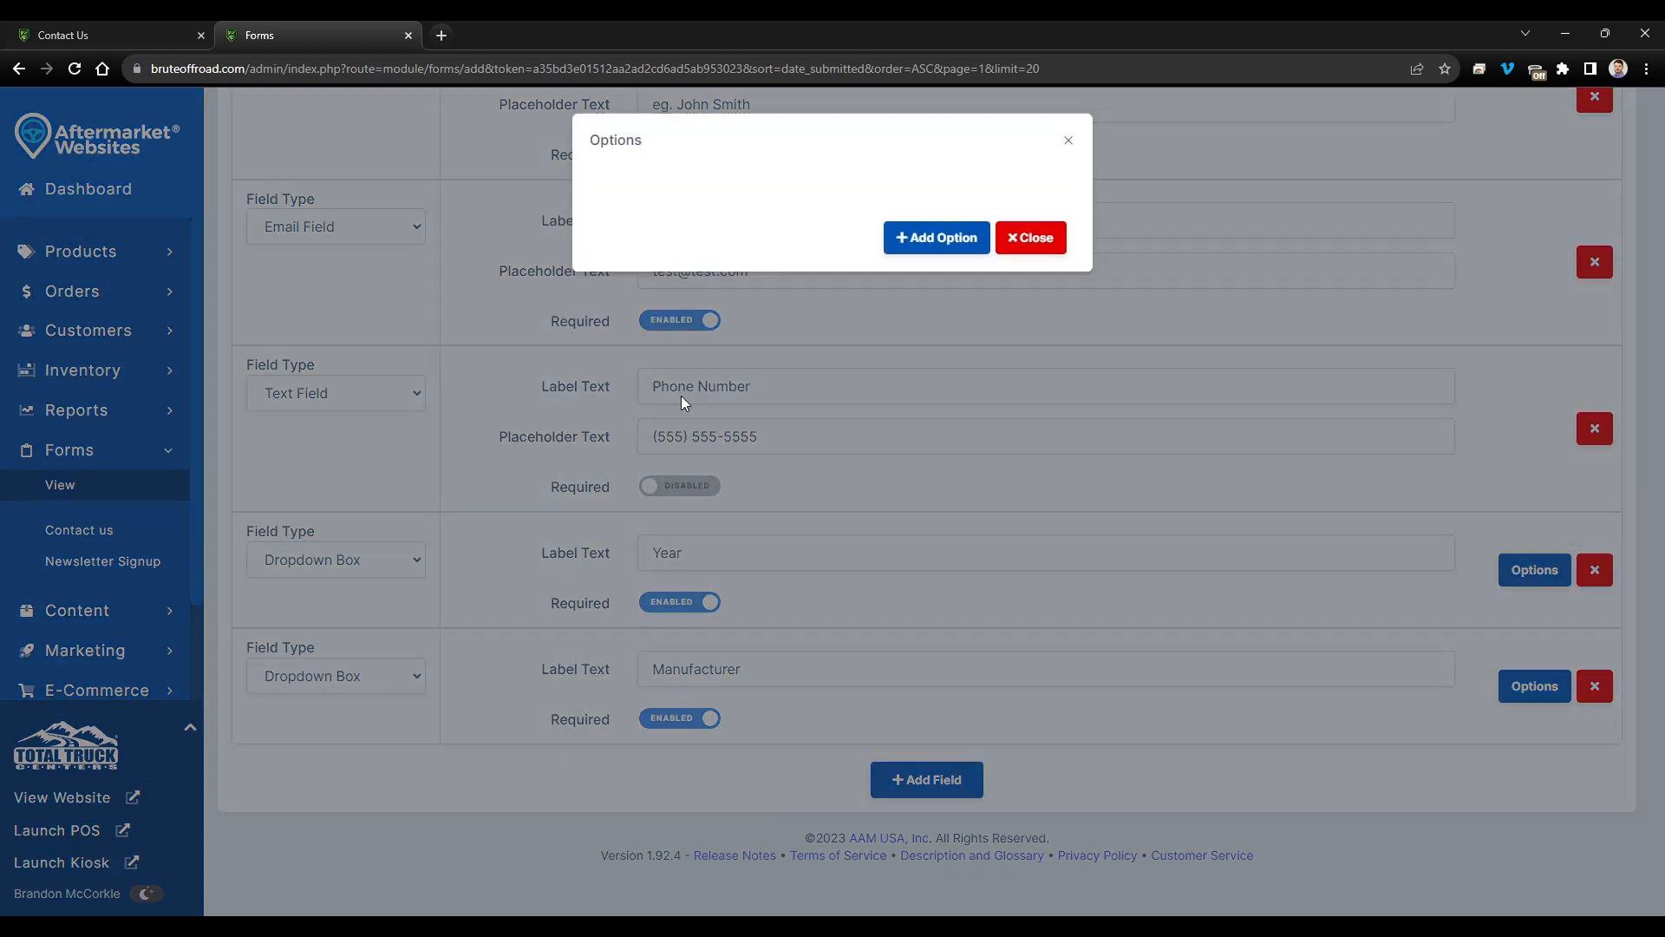
pyautogui.click(937, 238)
pyautogui.click(759, 191)
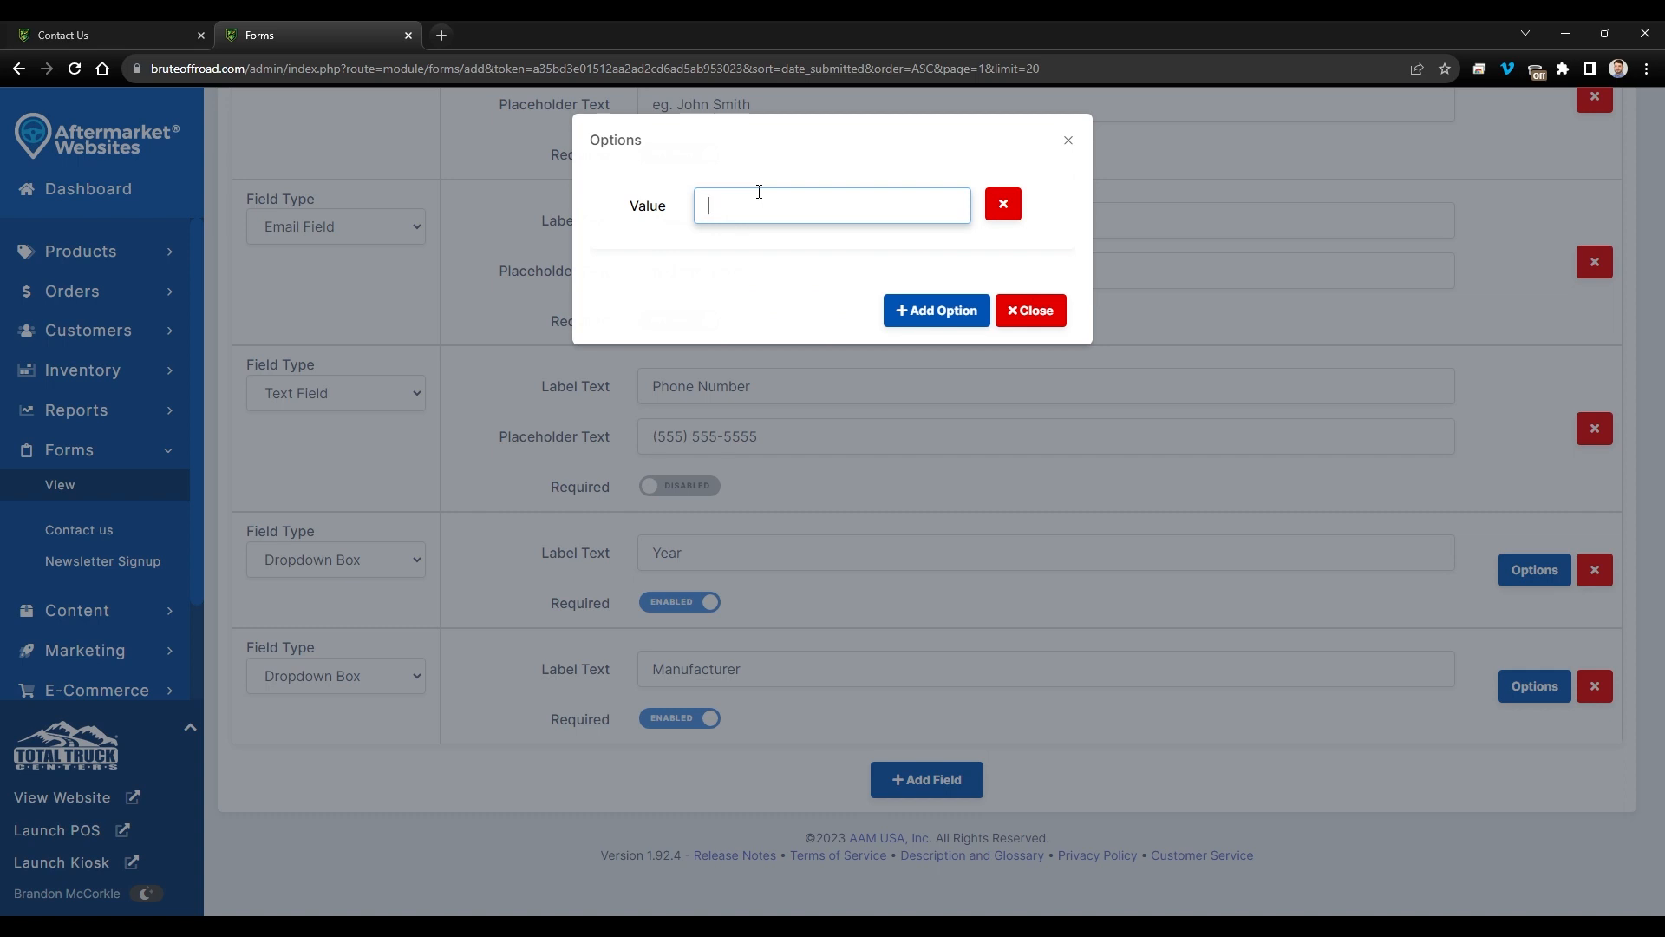
pyautogui.click(924, 312)
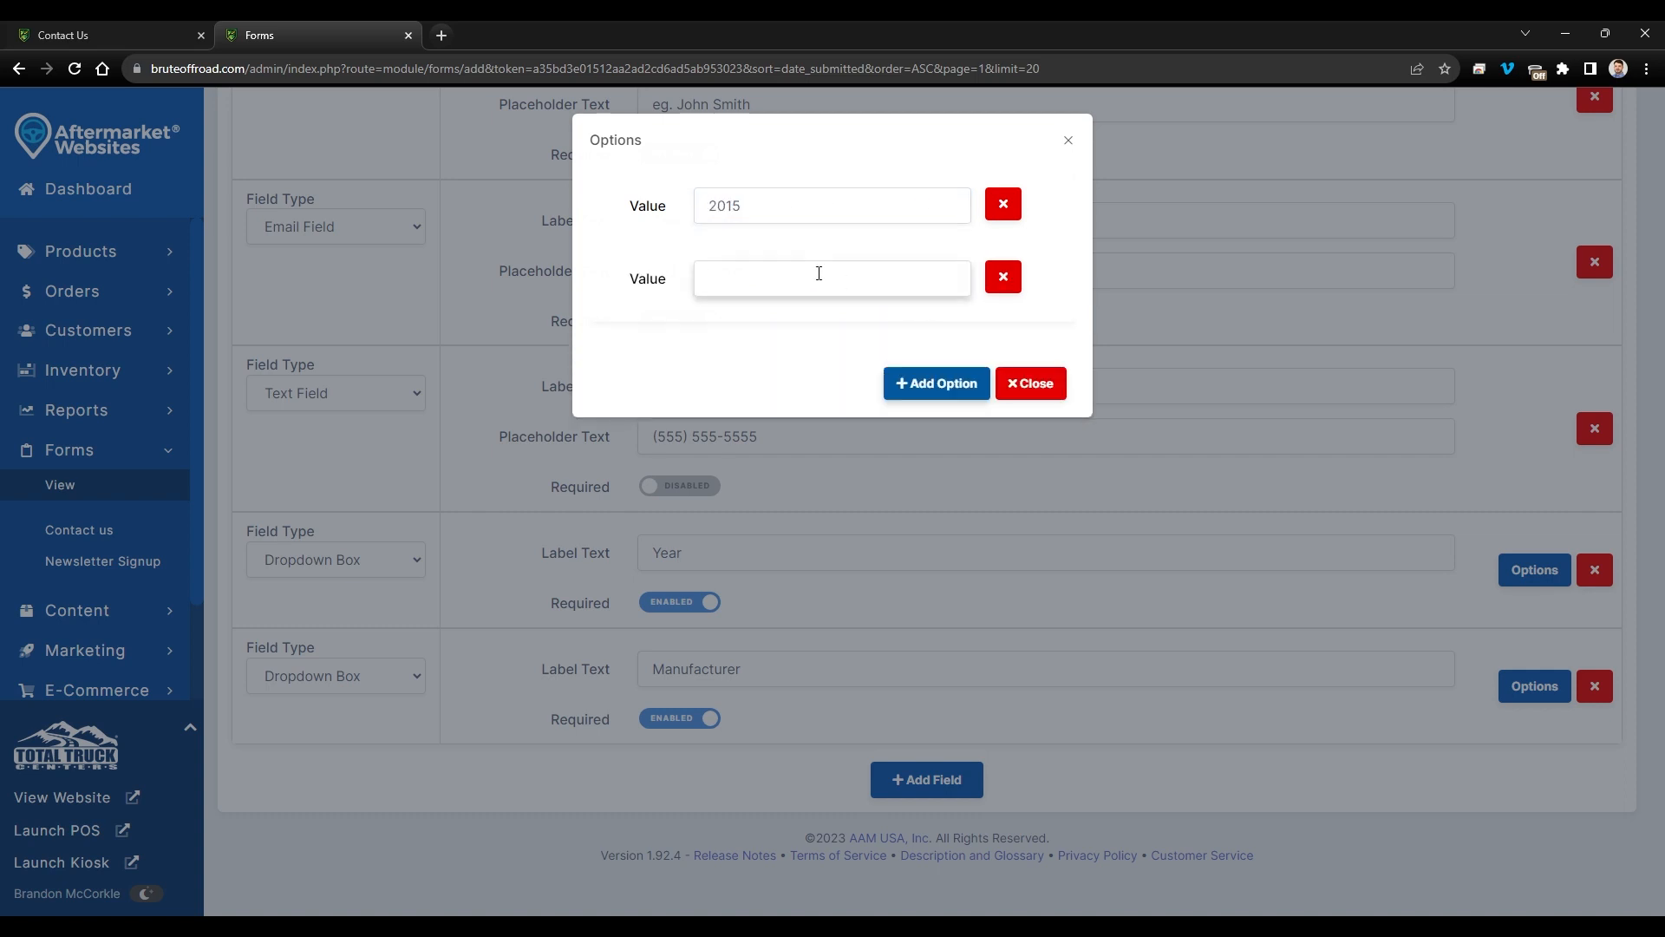
pyautogui.click(818, 273)
pyautogui.write('2016')
pyautogui.click(894, 382)
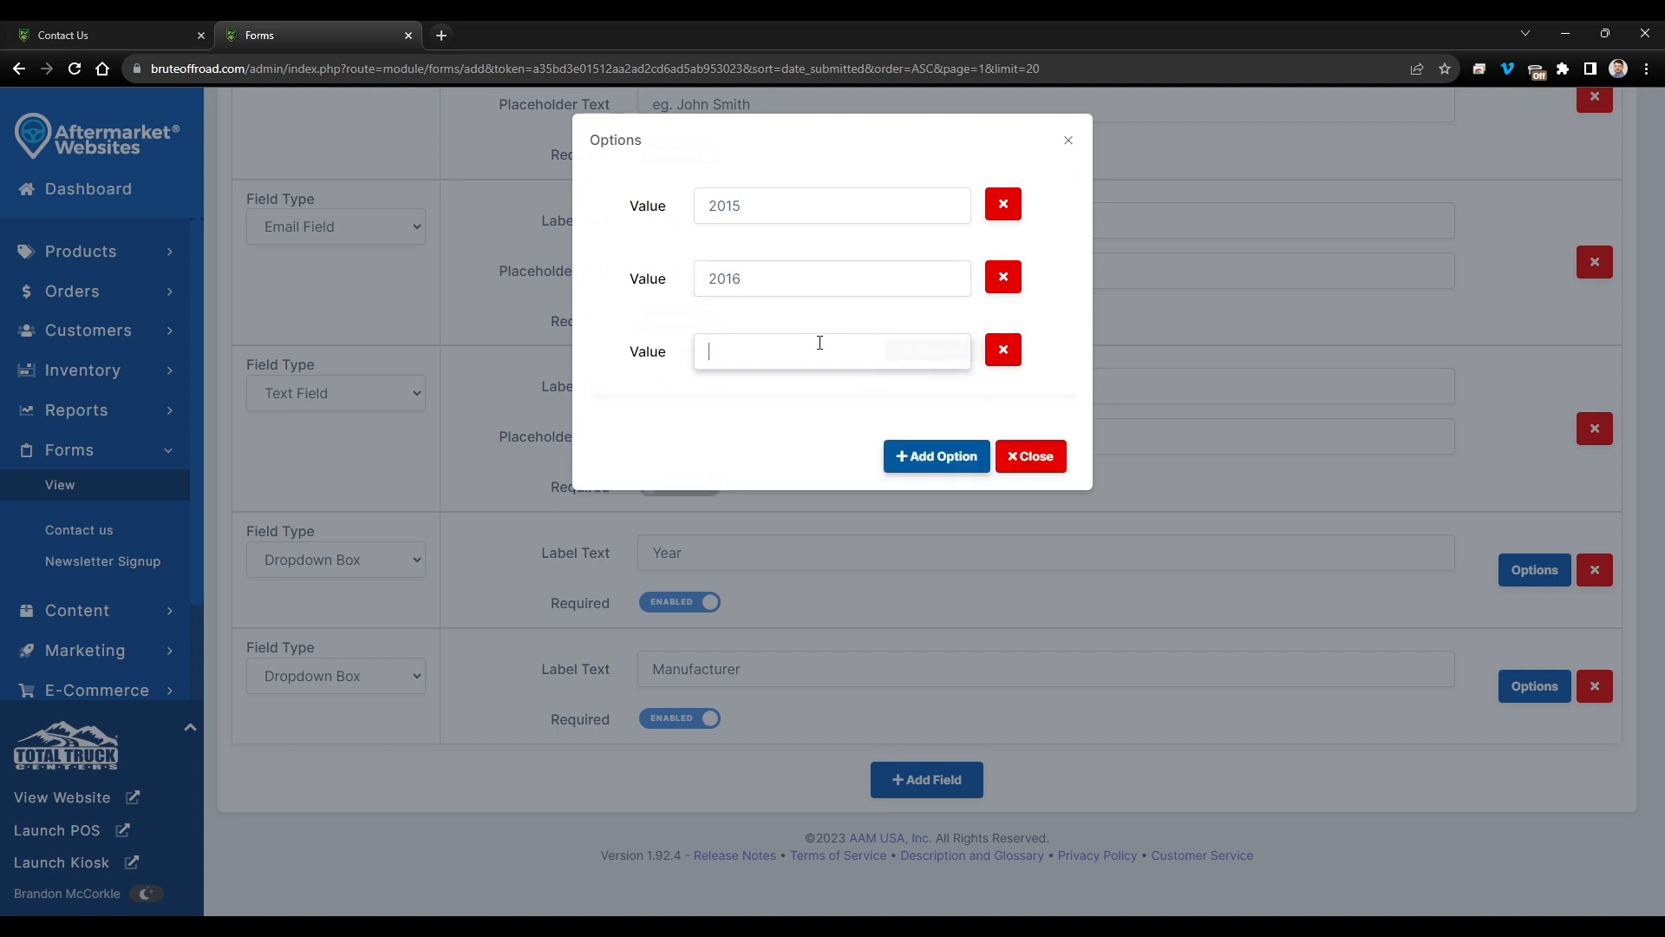
pyautogui.click(819, 342)
pyautogui.write('2017')
pyautogui.click(920, 456)
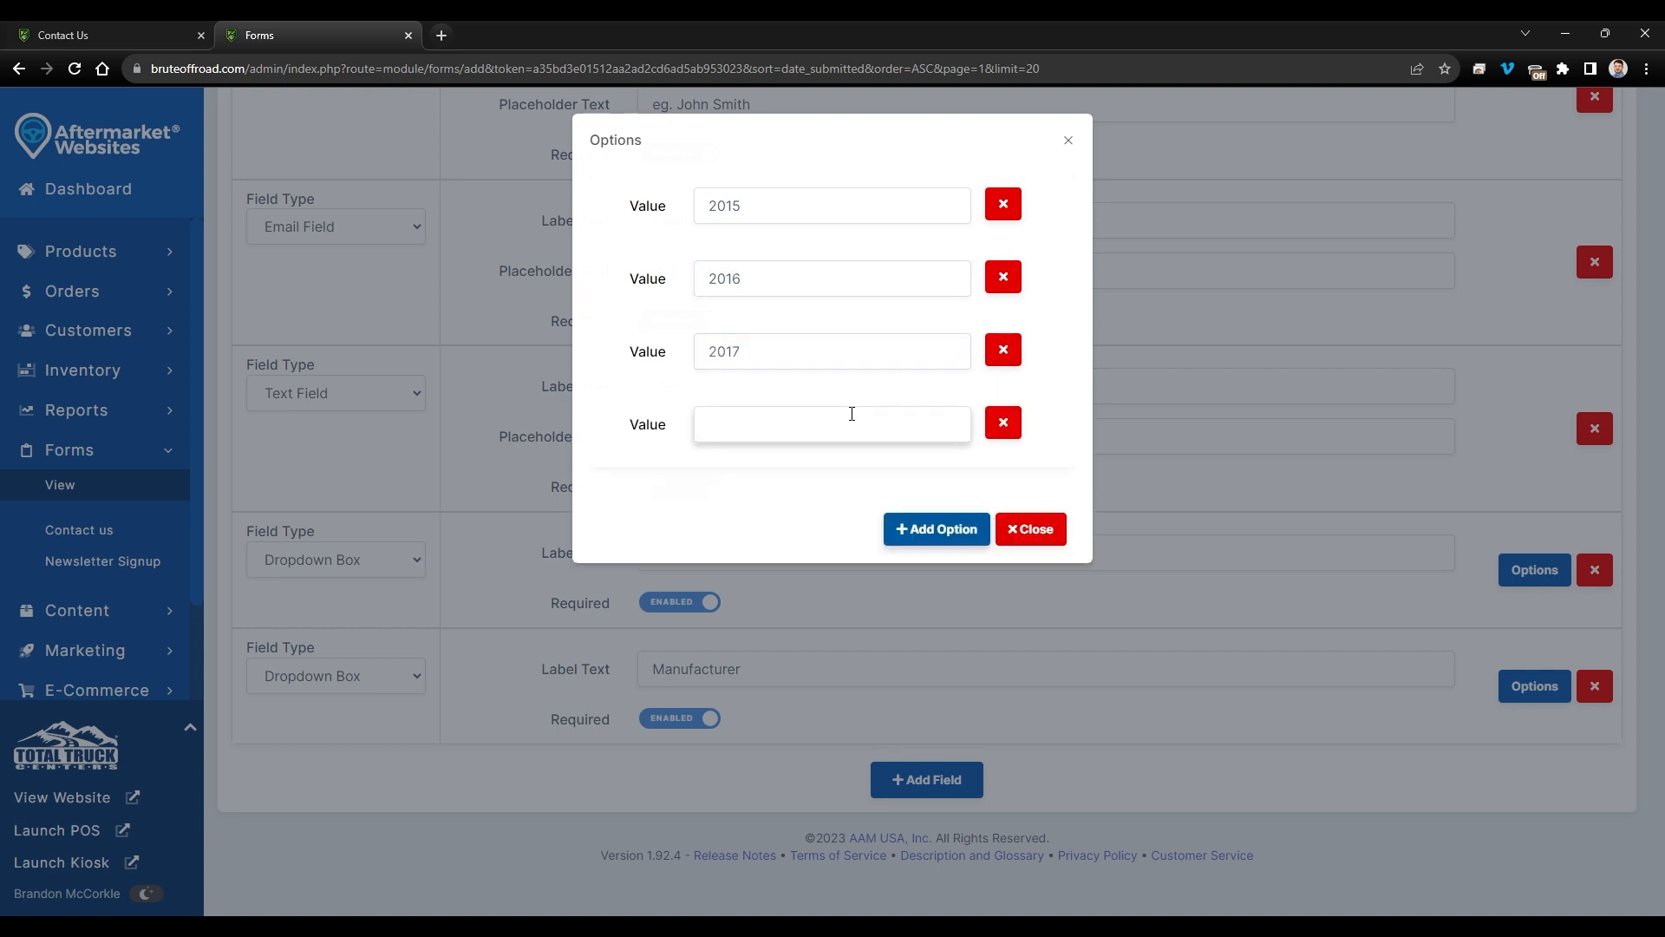
pyautogui.click(852, 415)
pyautogui.click(936, 528)
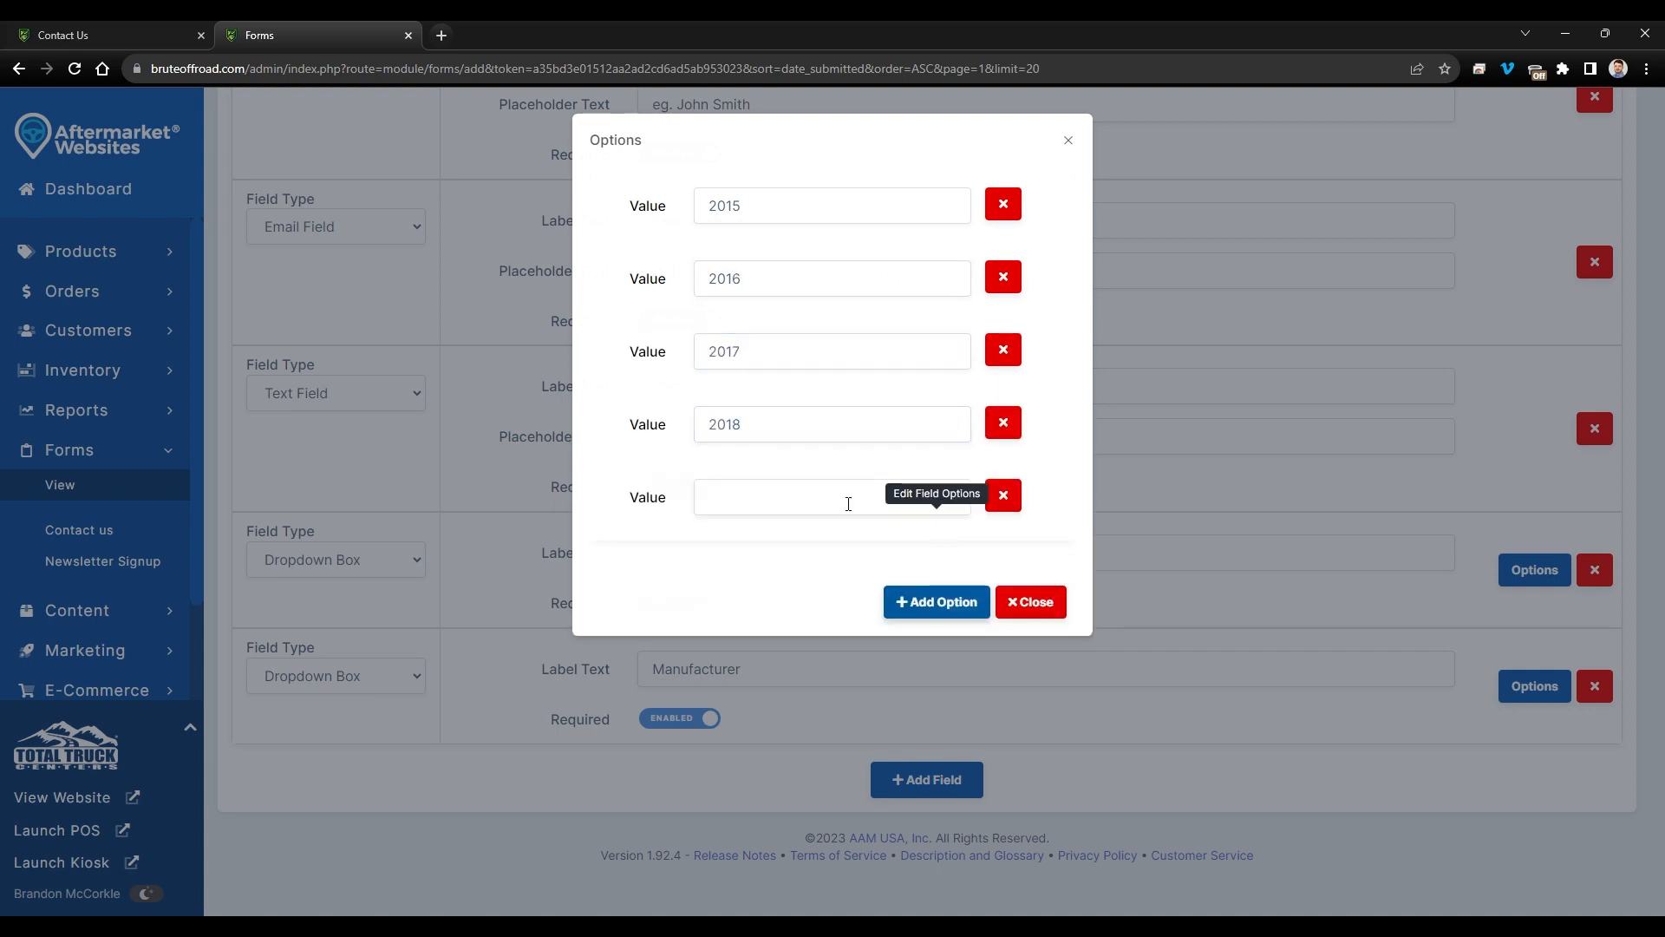
pyautogui.click(846, 501)
pyautogui.write('2019')
# - Add year choices 2020 through 2023 plus a tenth year row, then close the editor
pyautogui.click(937, 601)
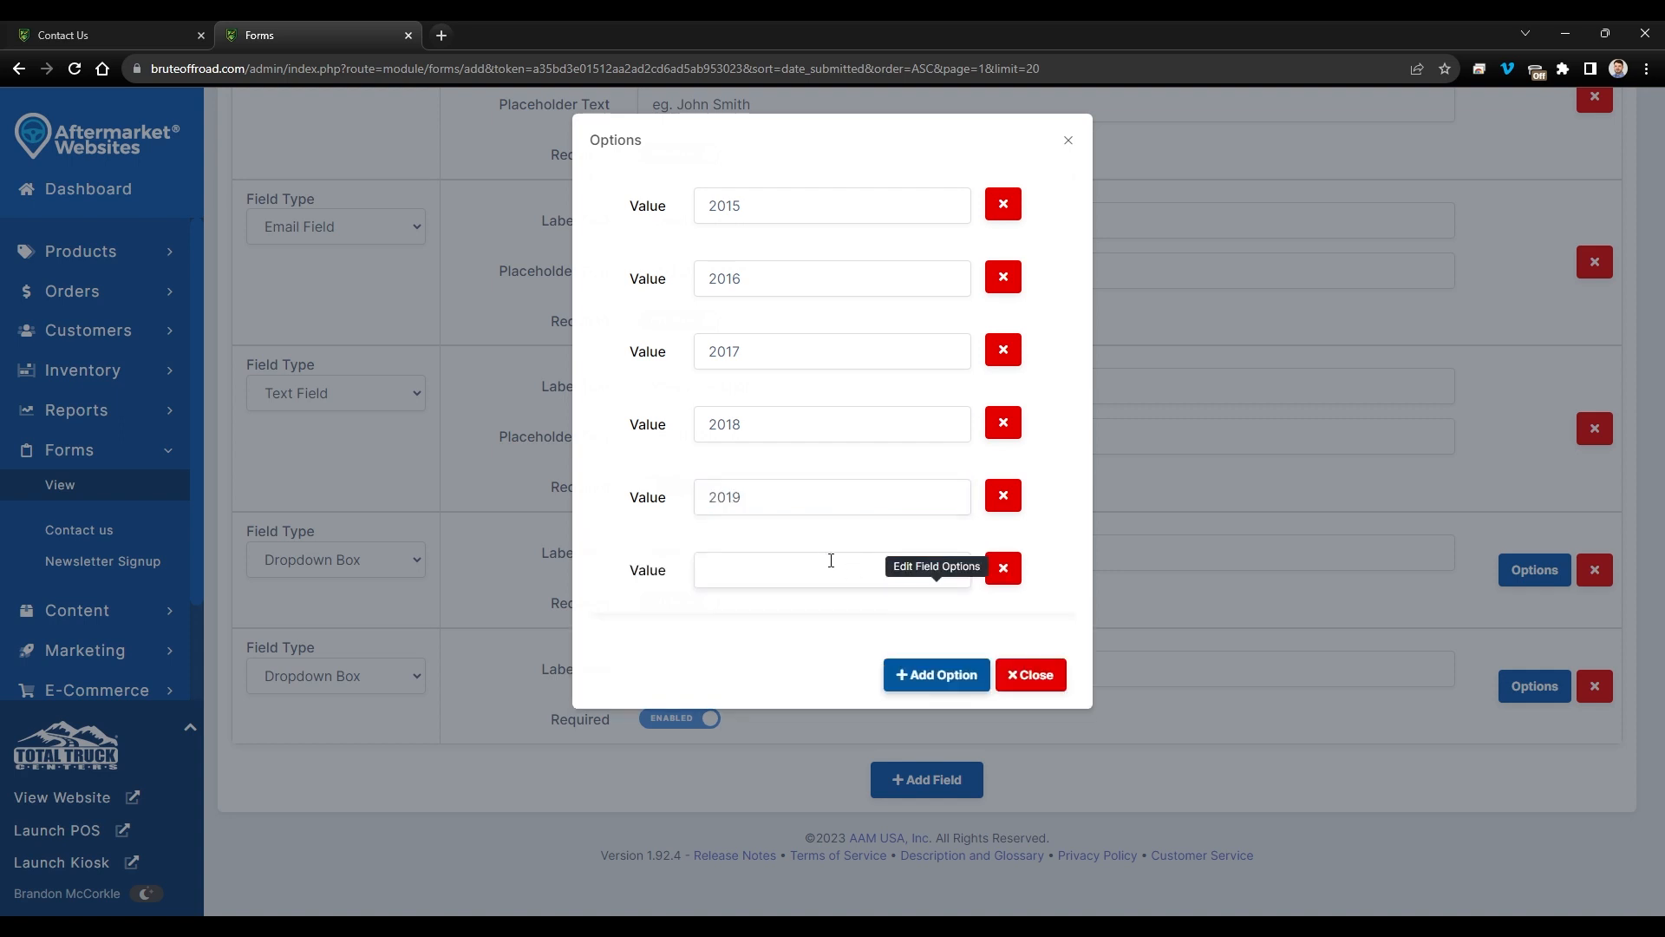
pyautogui.click(823, 558)
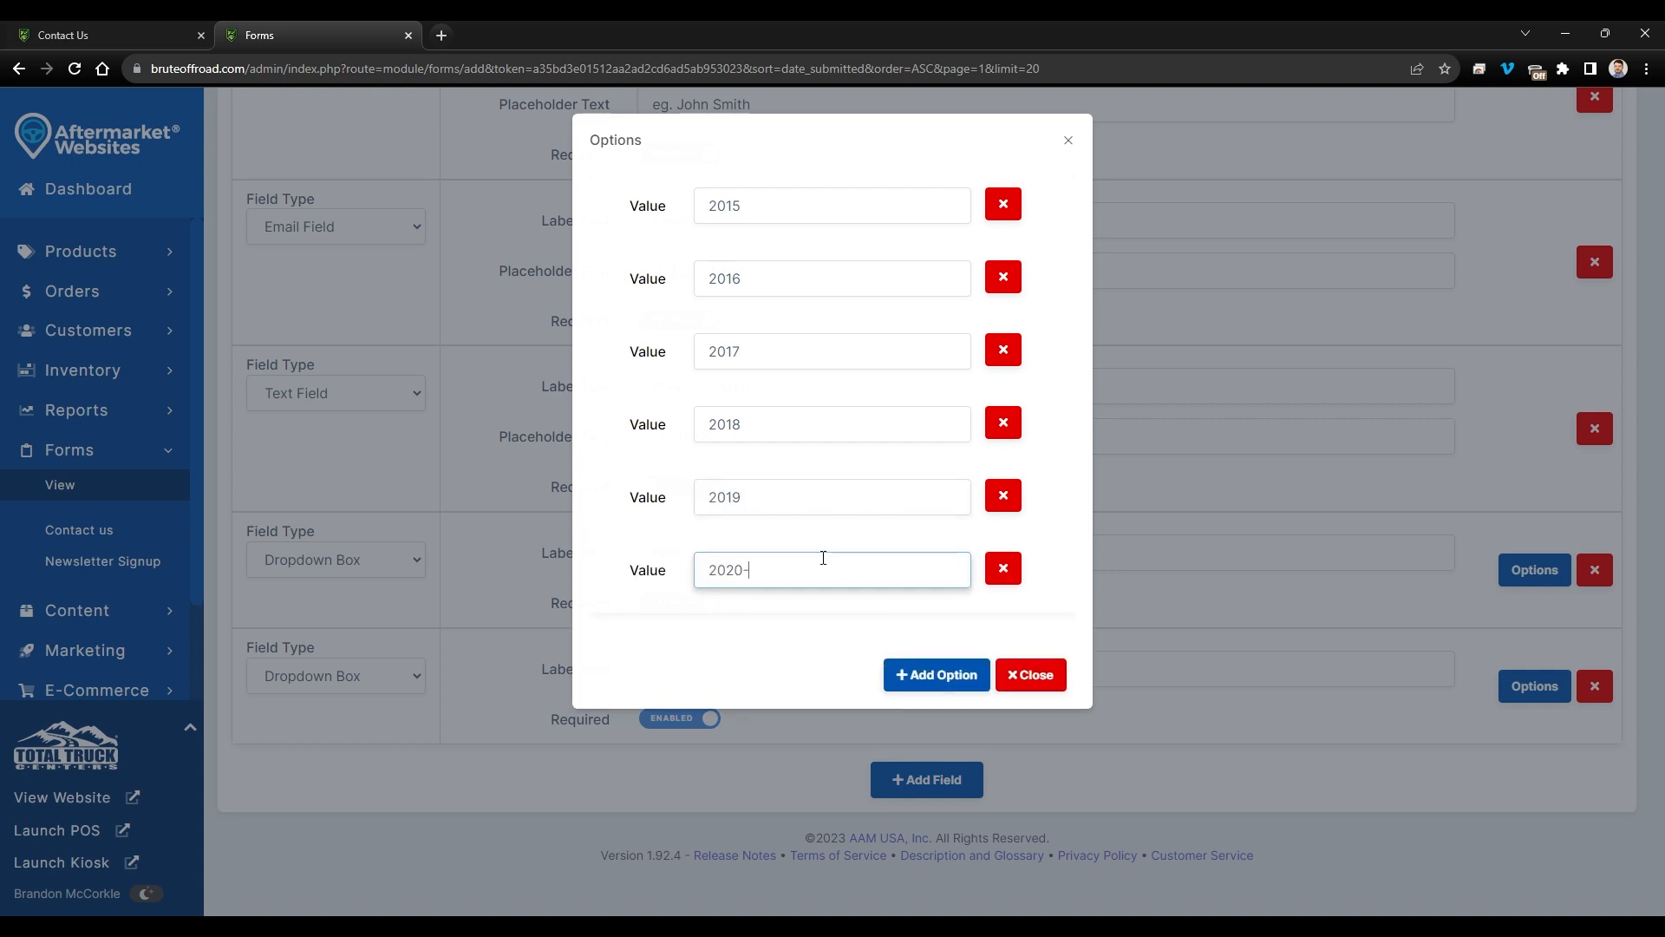
pyautogui.write('2020')
pyautogui.click(937, 674)
pyautogui.click(859, 626)
pyautogui.write('2')
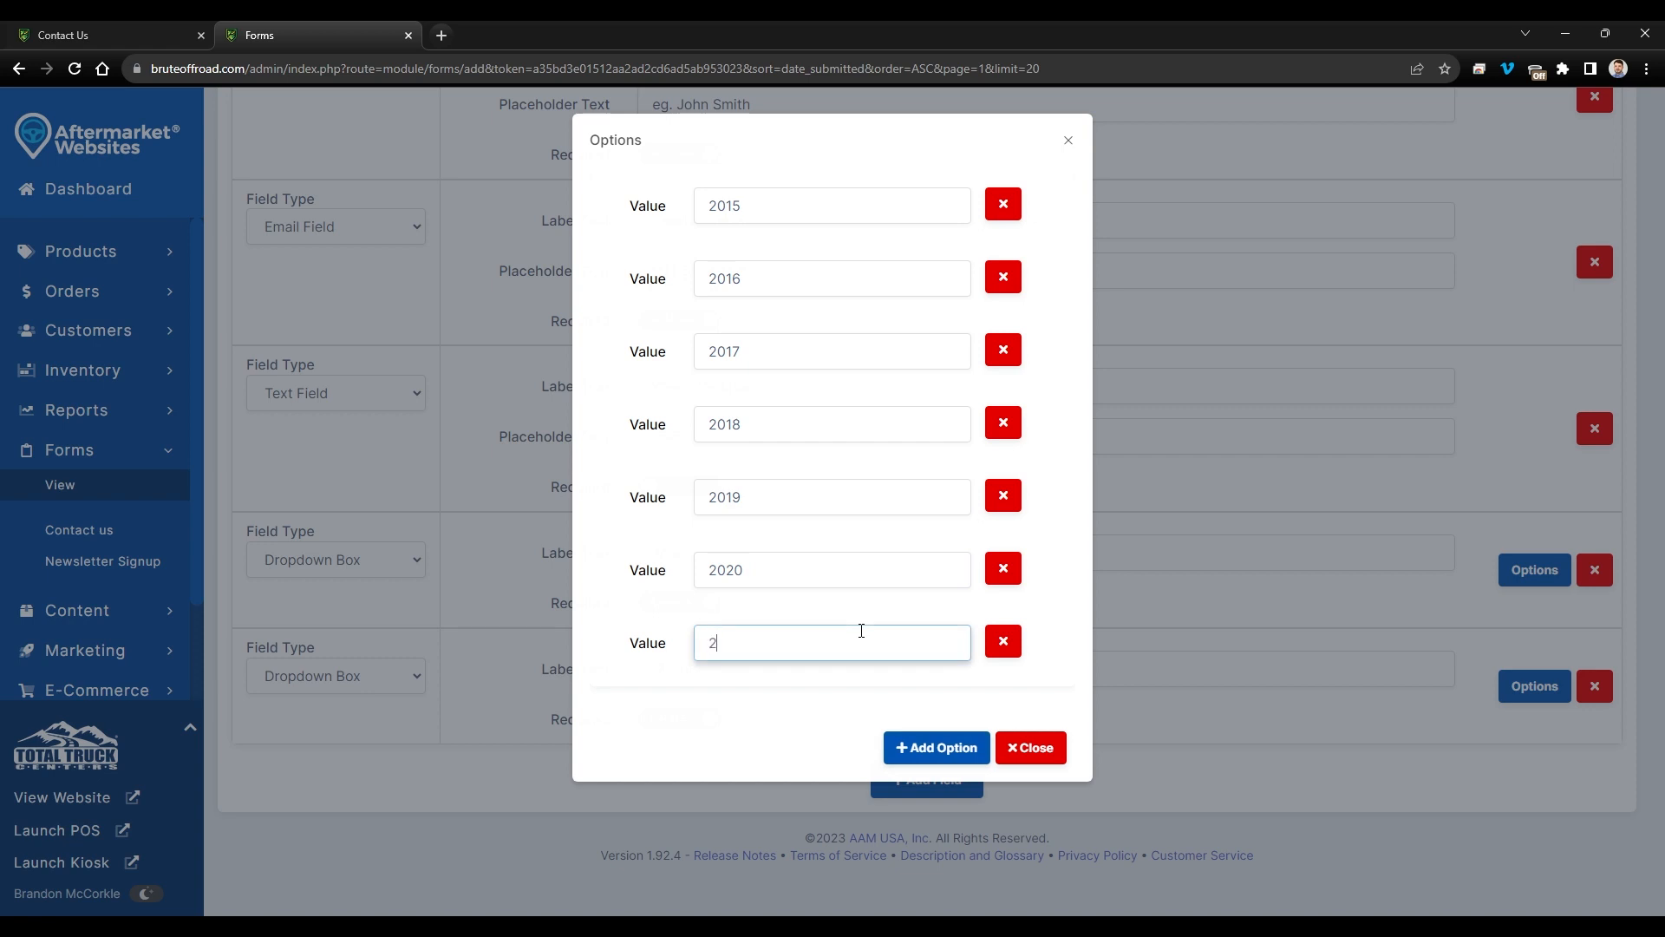
pyautogui.write('021')
pyautogui.click(937, 747)
pyautogui.click(864, 702)
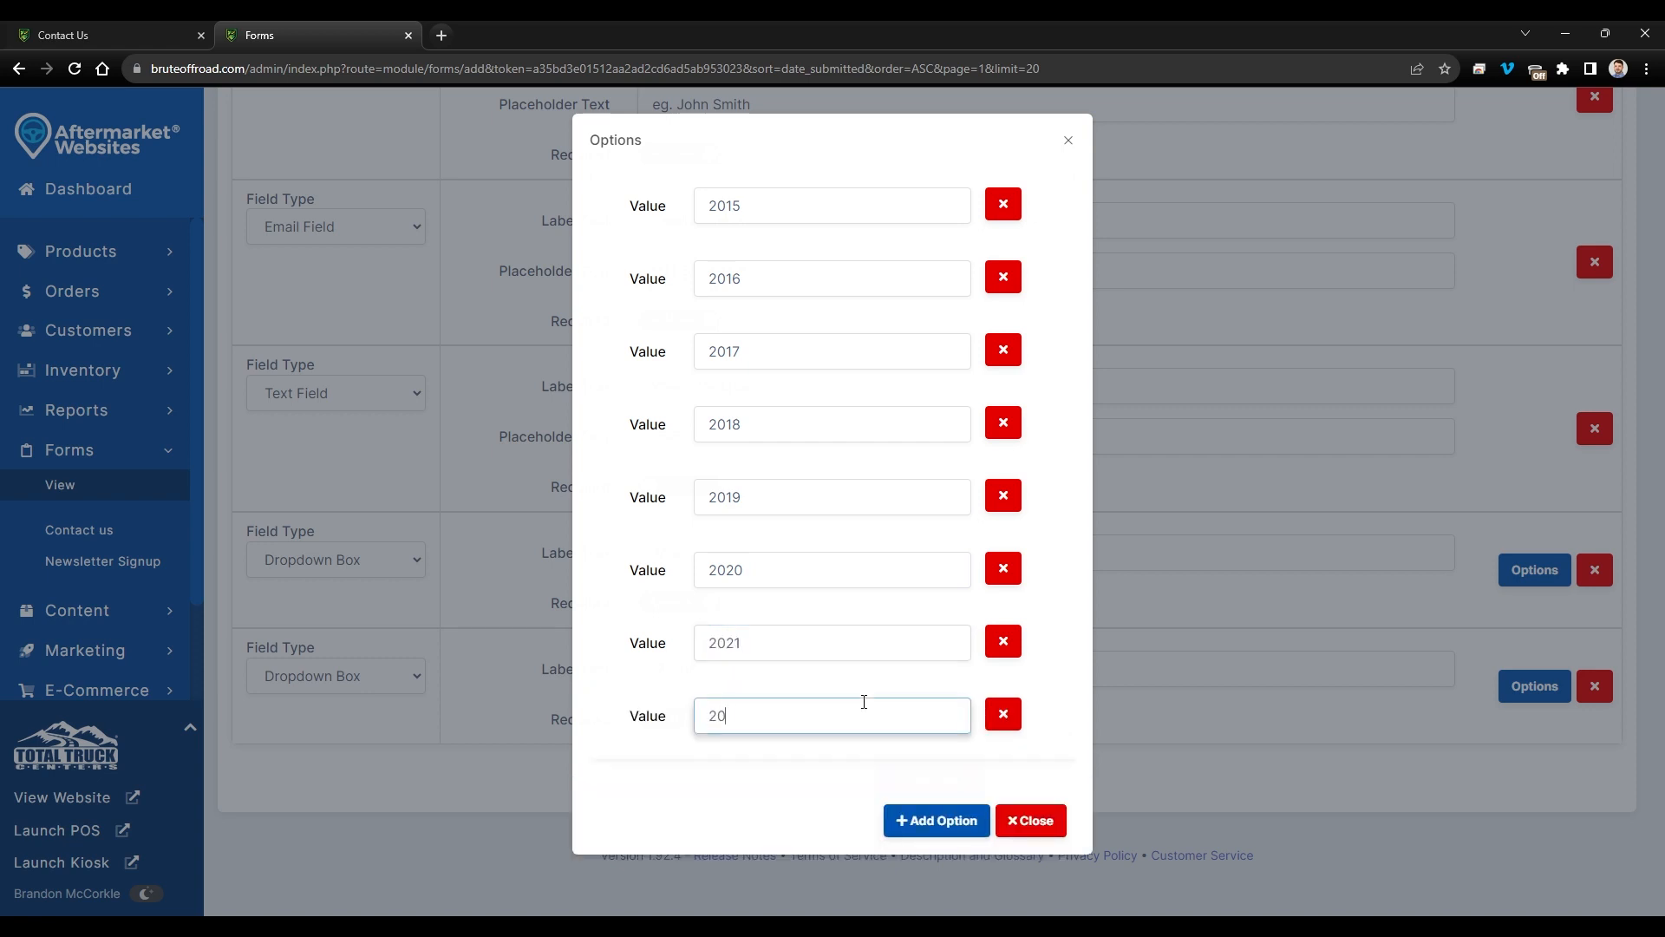
pyautogui.click(936, 821)
pyautogui.click(847, 777)
pyautogui.write('2023')
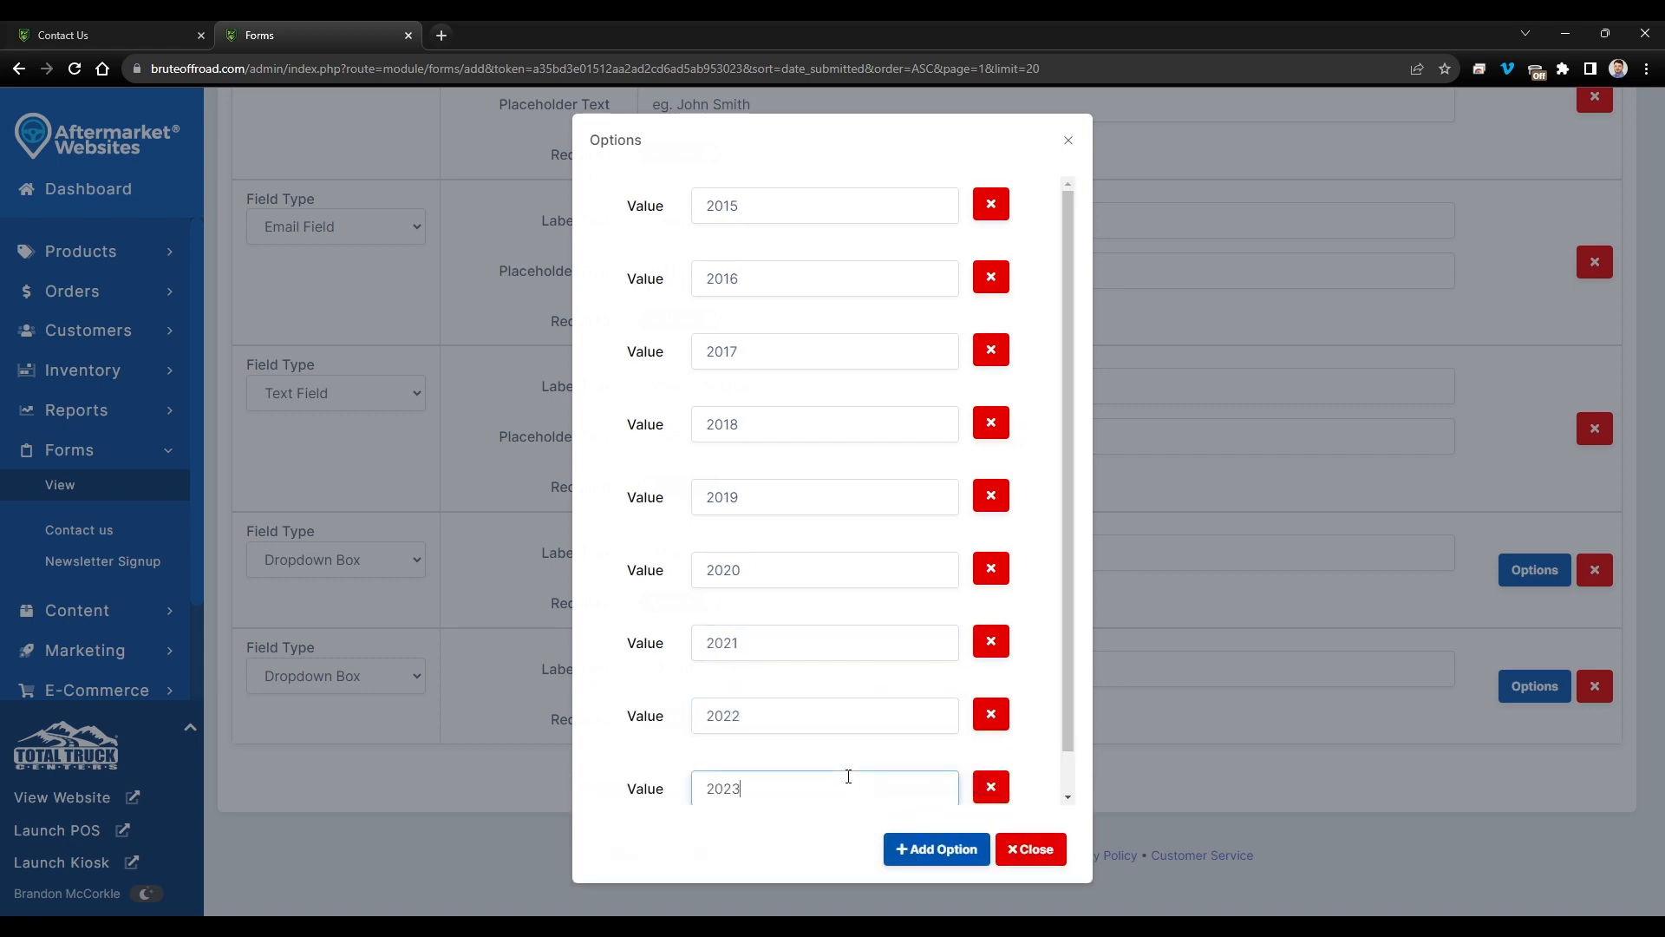
pyautogui.scroll(-1, 865, 750)
pyautogui.click(937, 849)
pyautogui.scroll(-1, 799, 732)
pyautogui.click(796, 732)
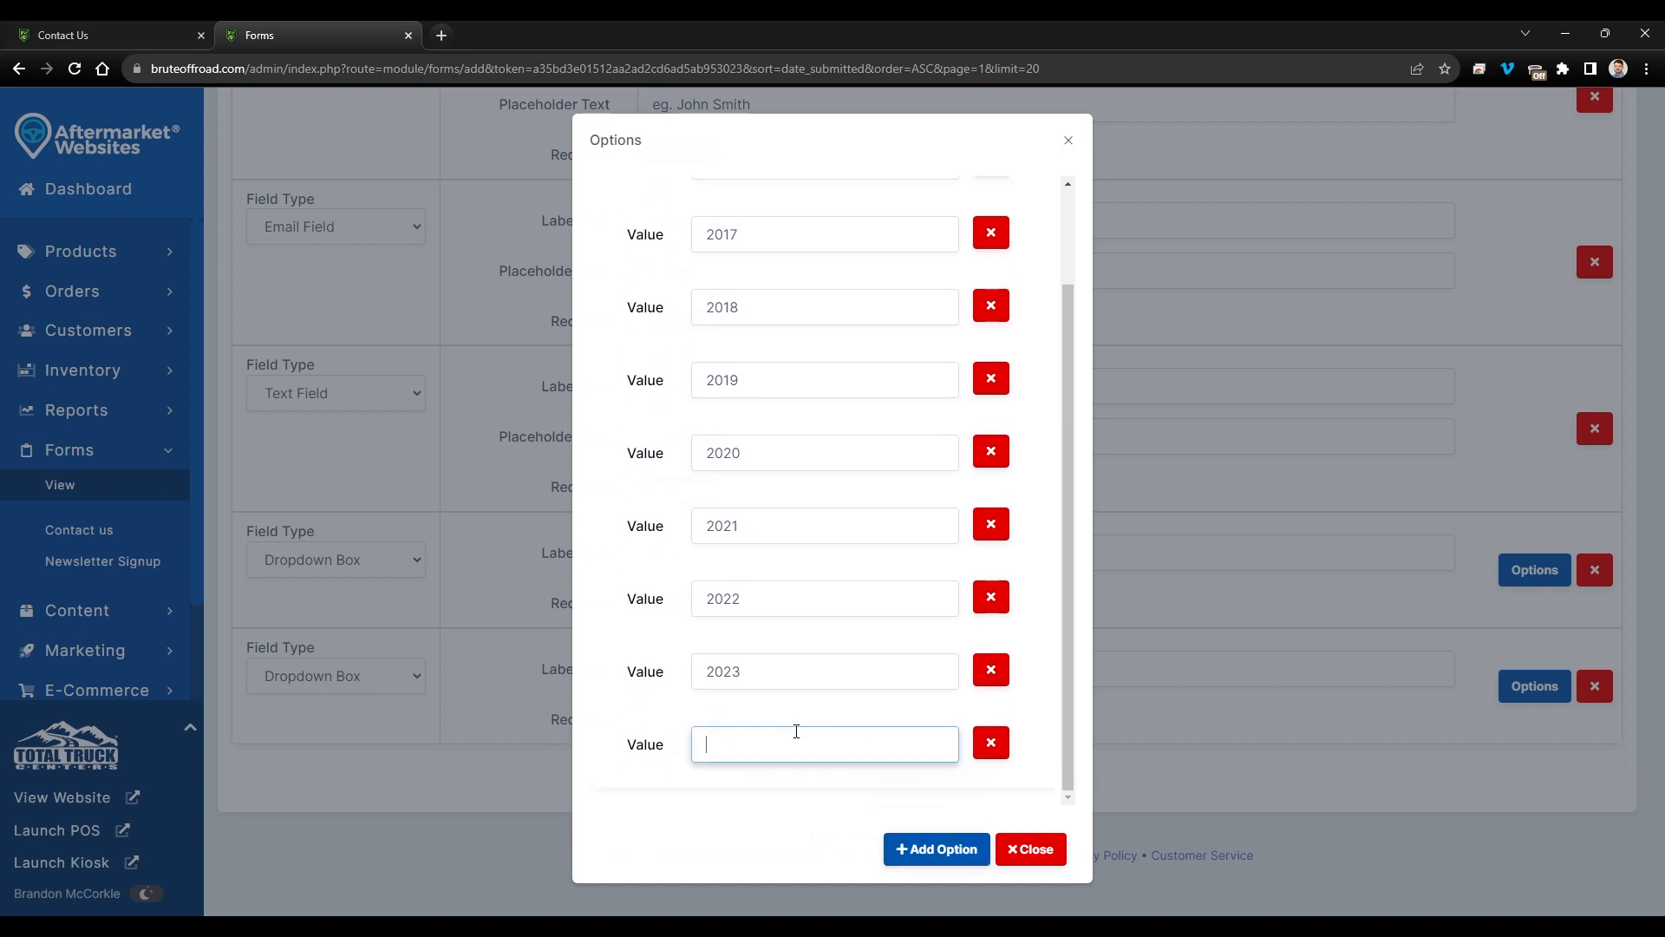
pyautogui.write('2024')
pyautogui.click(1022, 846)
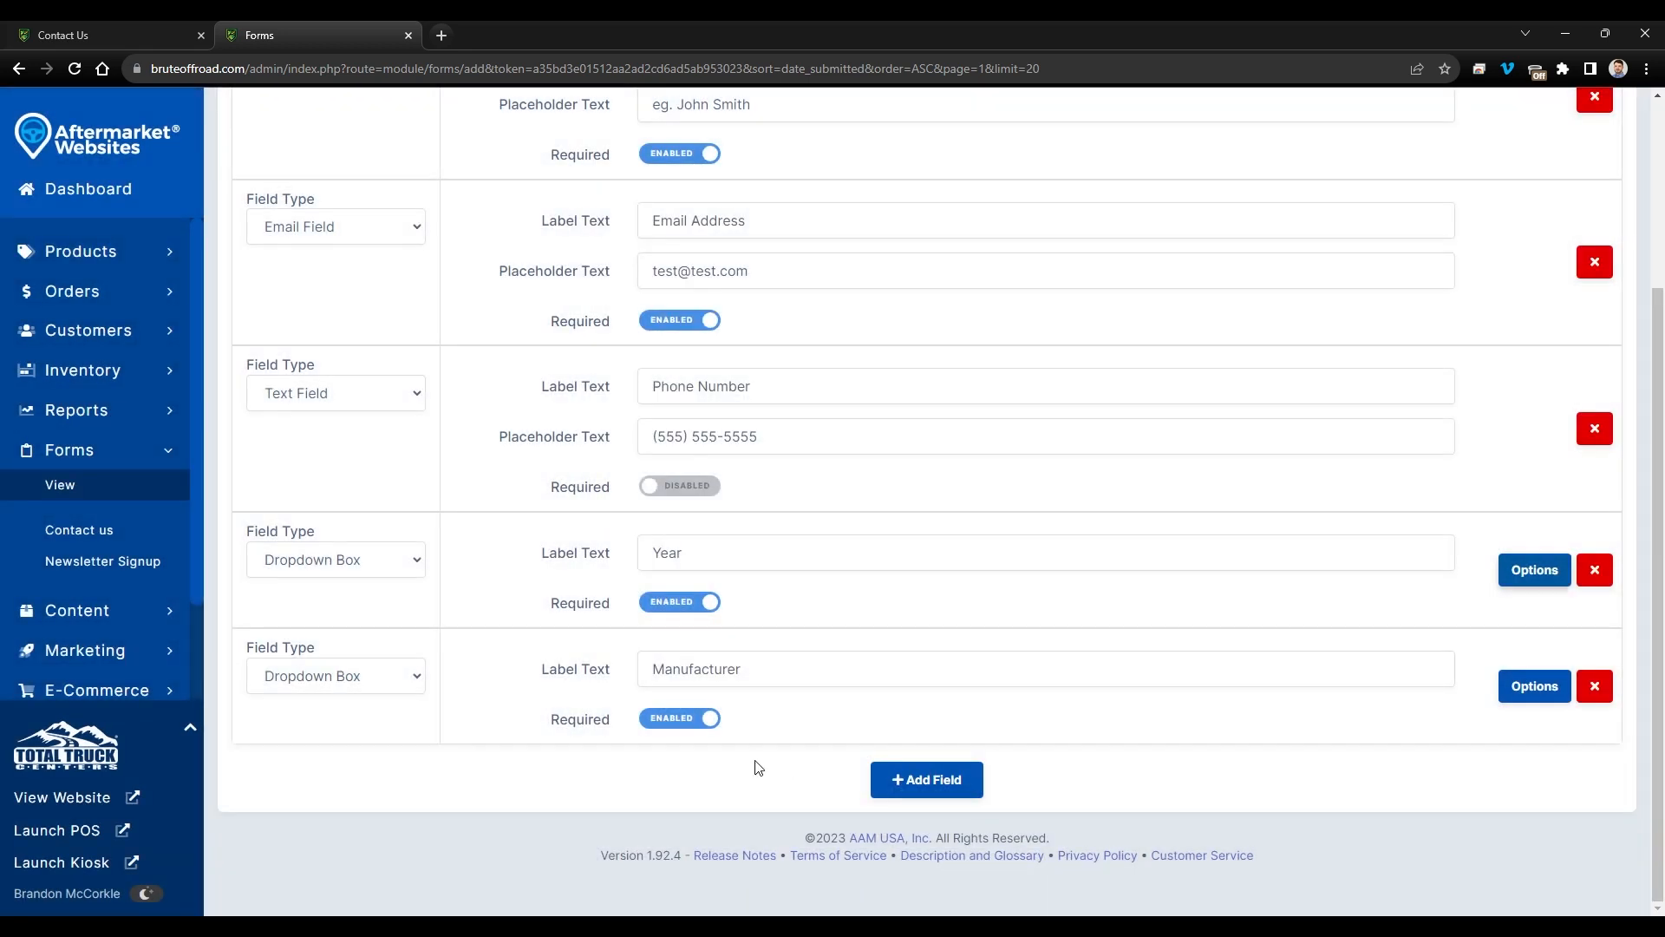
# - Add a required Paragraph Box 'What can we help you with?' with placeholder 'Insert your question/comment/concern here.', then save
pyautogui.click(925, 780)
pyautogui.scroll(-2, 504, 712)
pyautogui.click(365, 638)
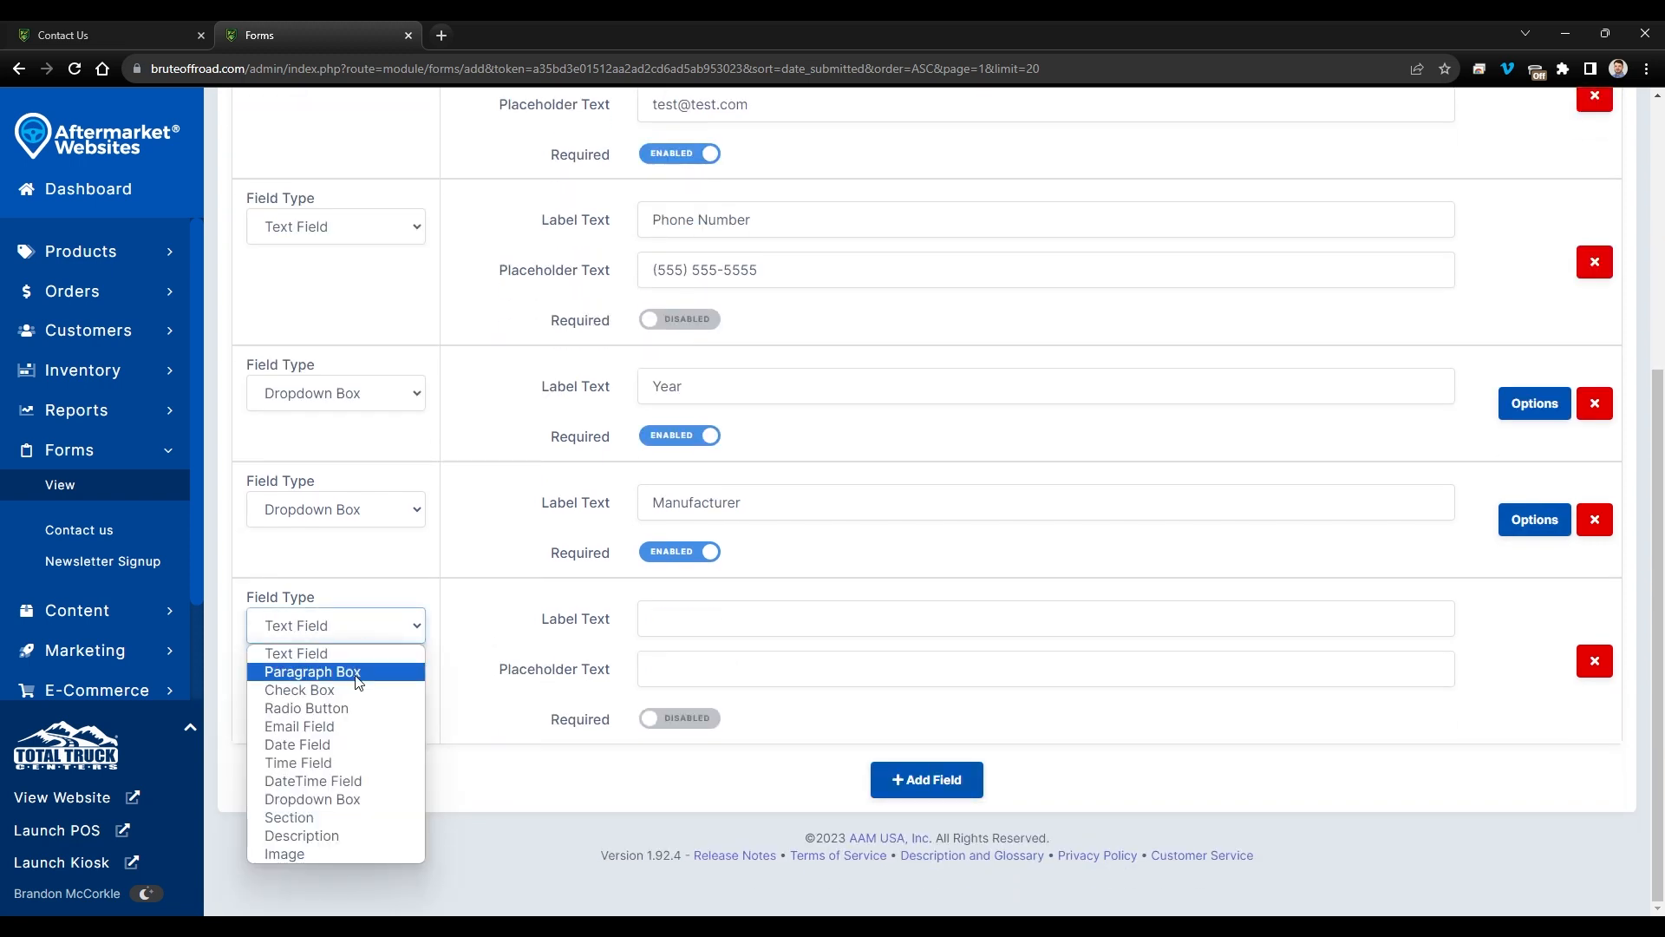
pyautogui.click(314, 671)
pyautogui.click(685, 622)
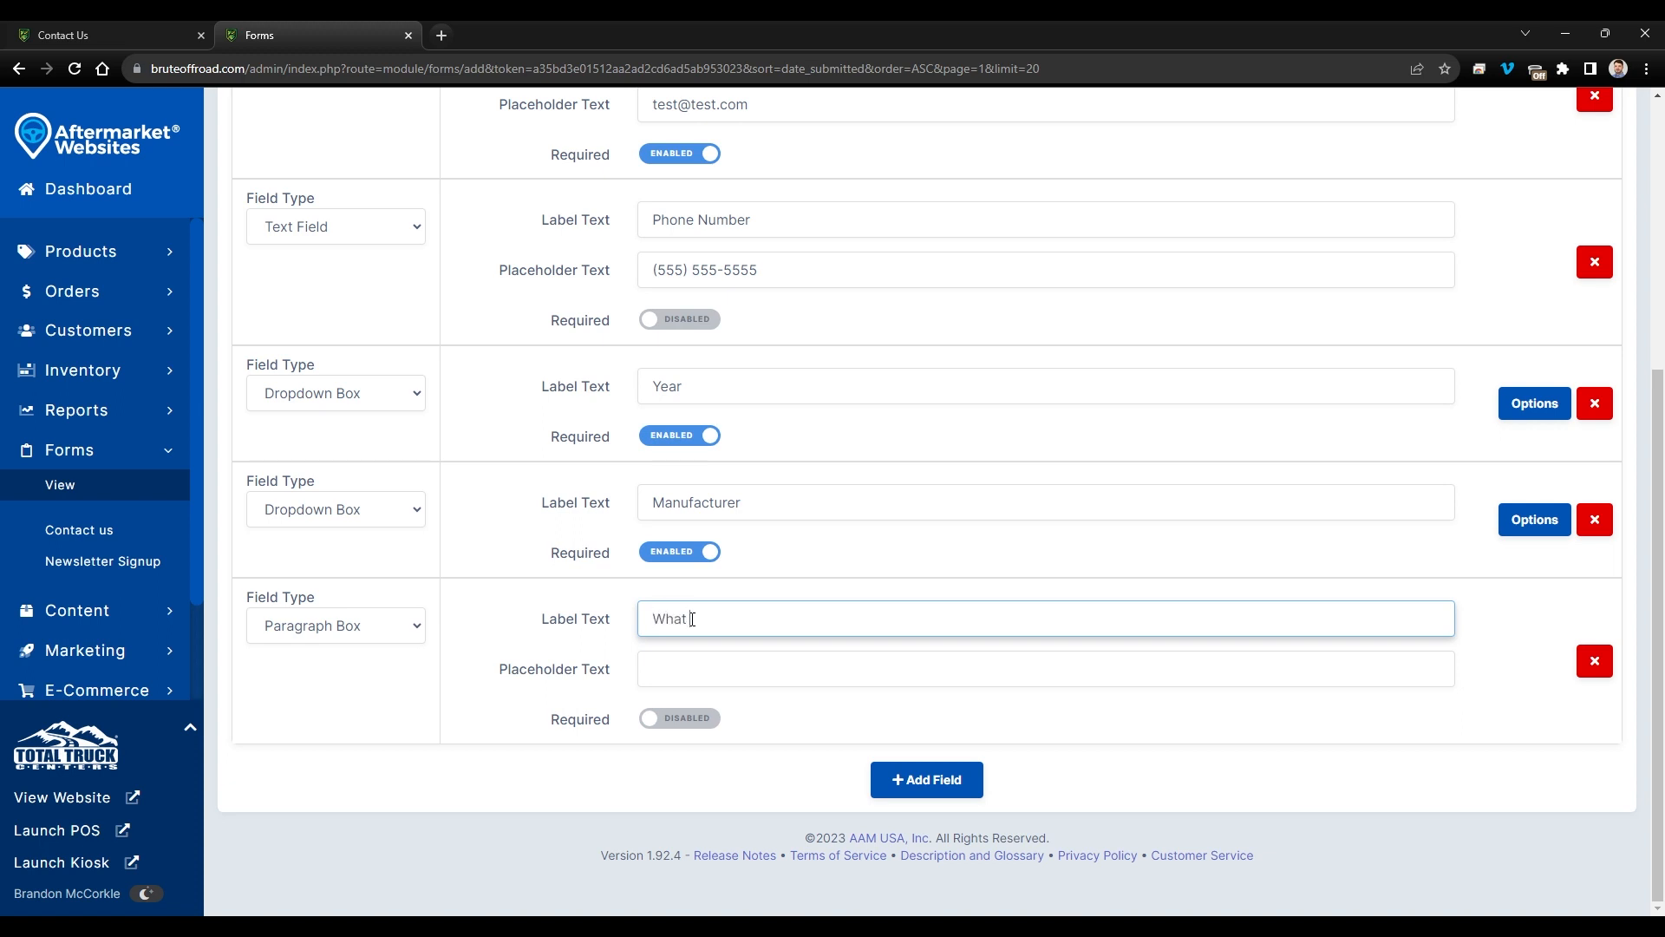
pyautogui.write('What can we help you with?')
pyautogui.click(686, 670)
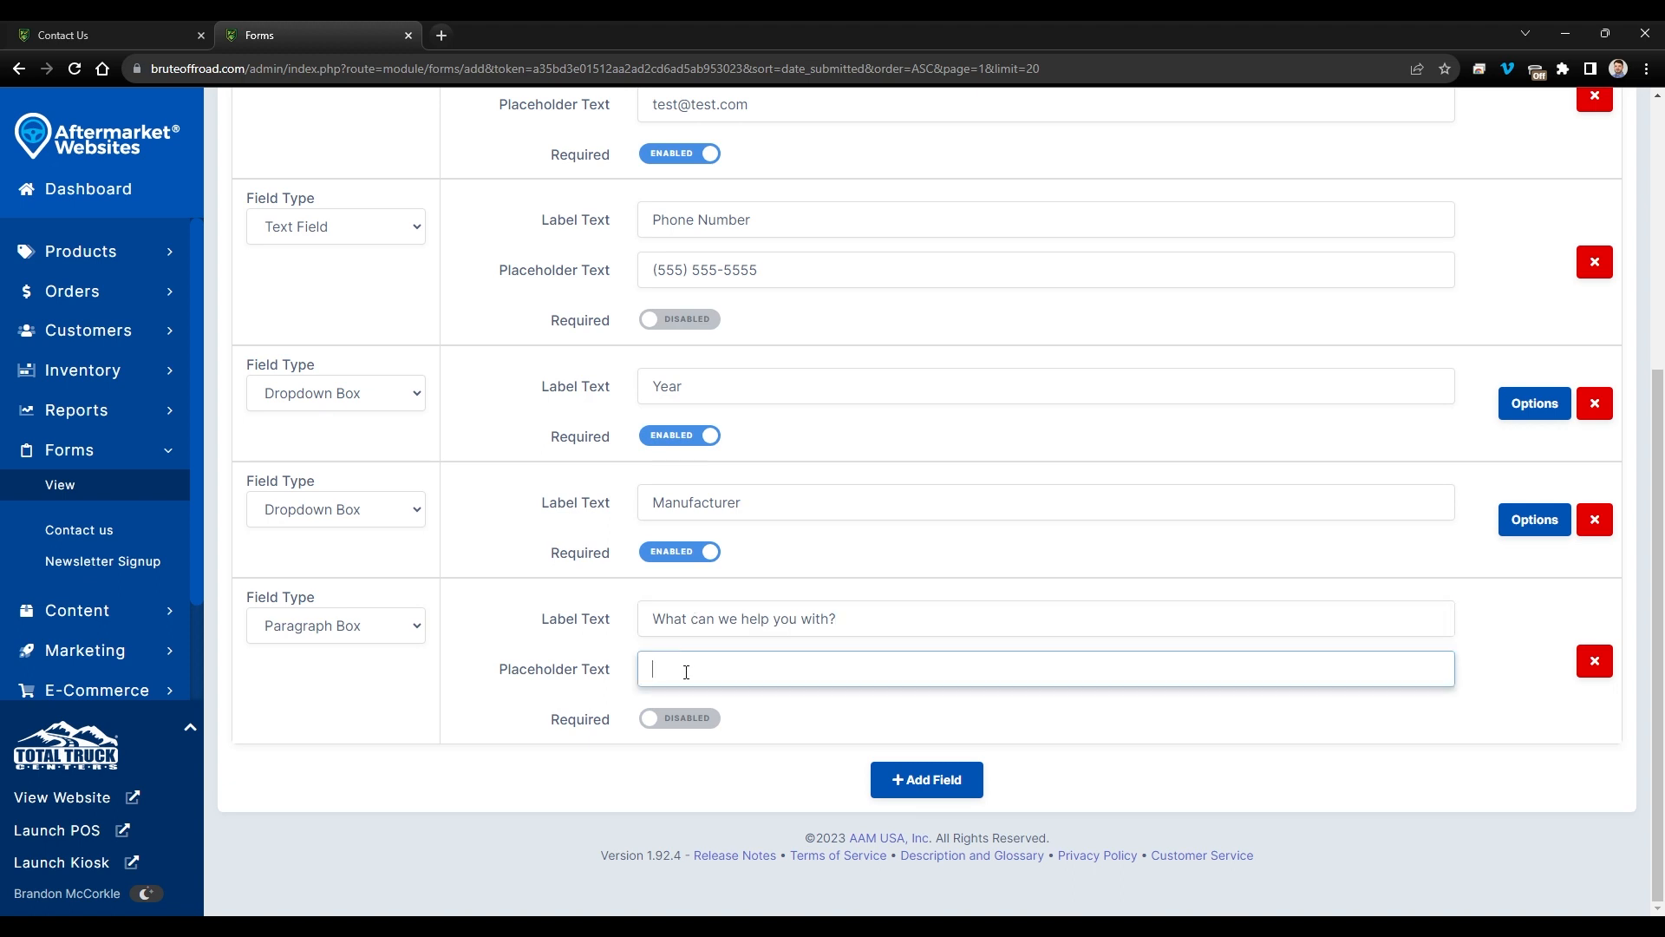
pyautogui.write('Insert your question/comment/concern here.')
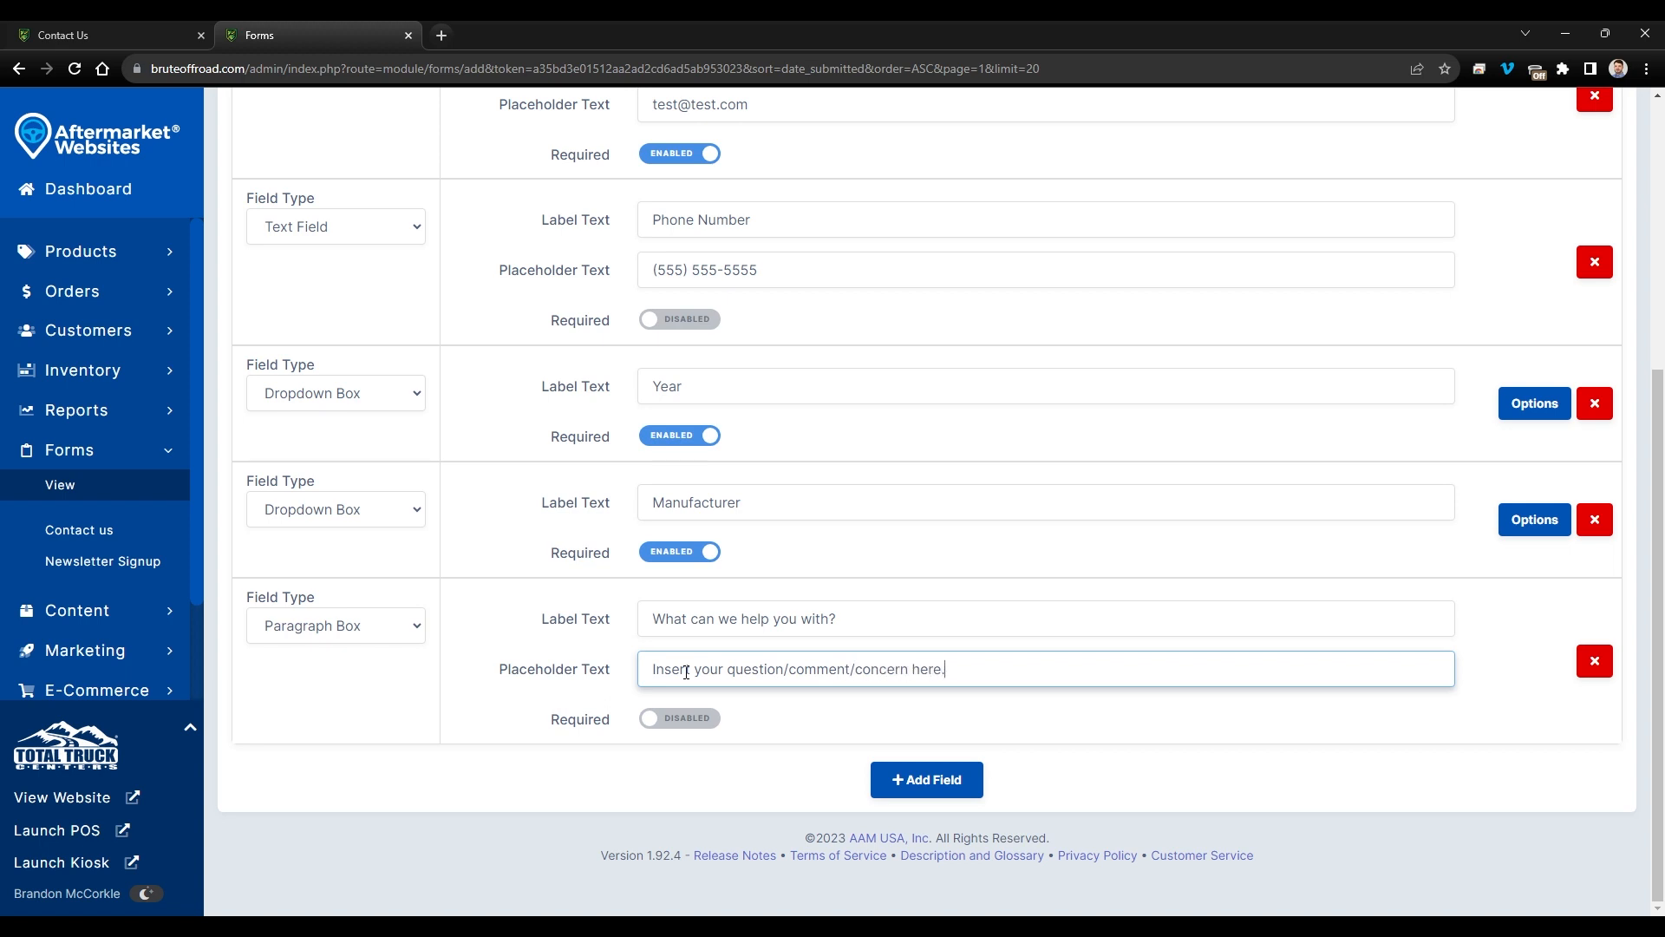
pyautogui.click(685, 719)
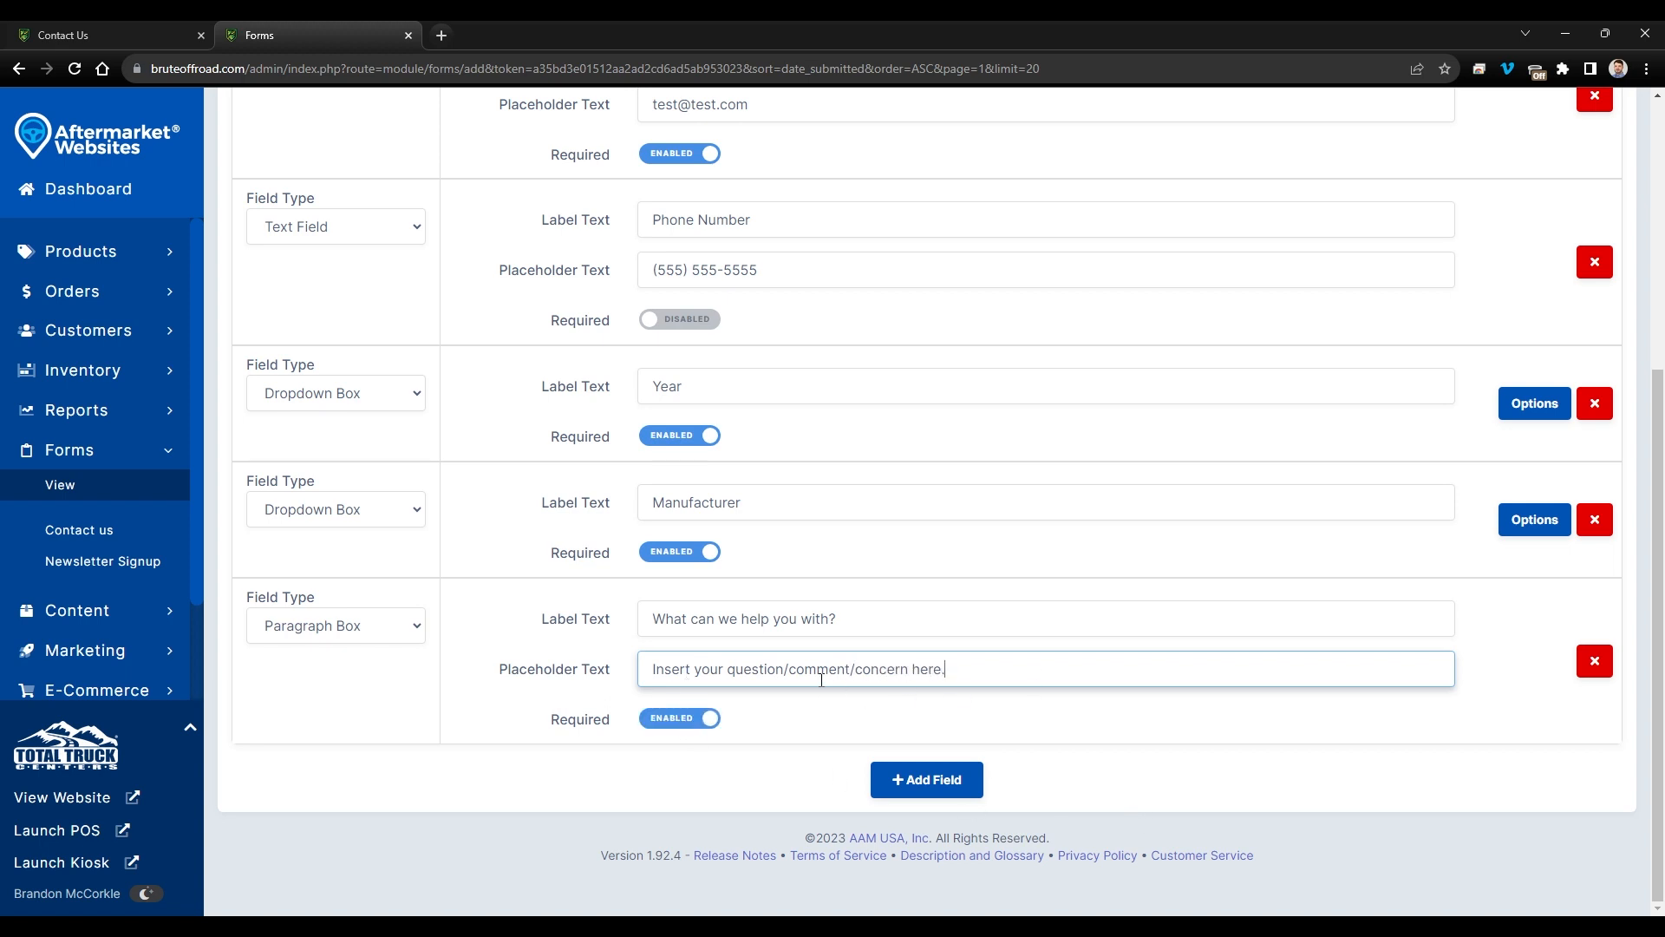
pyautogui.scroll(5, 688, 679)
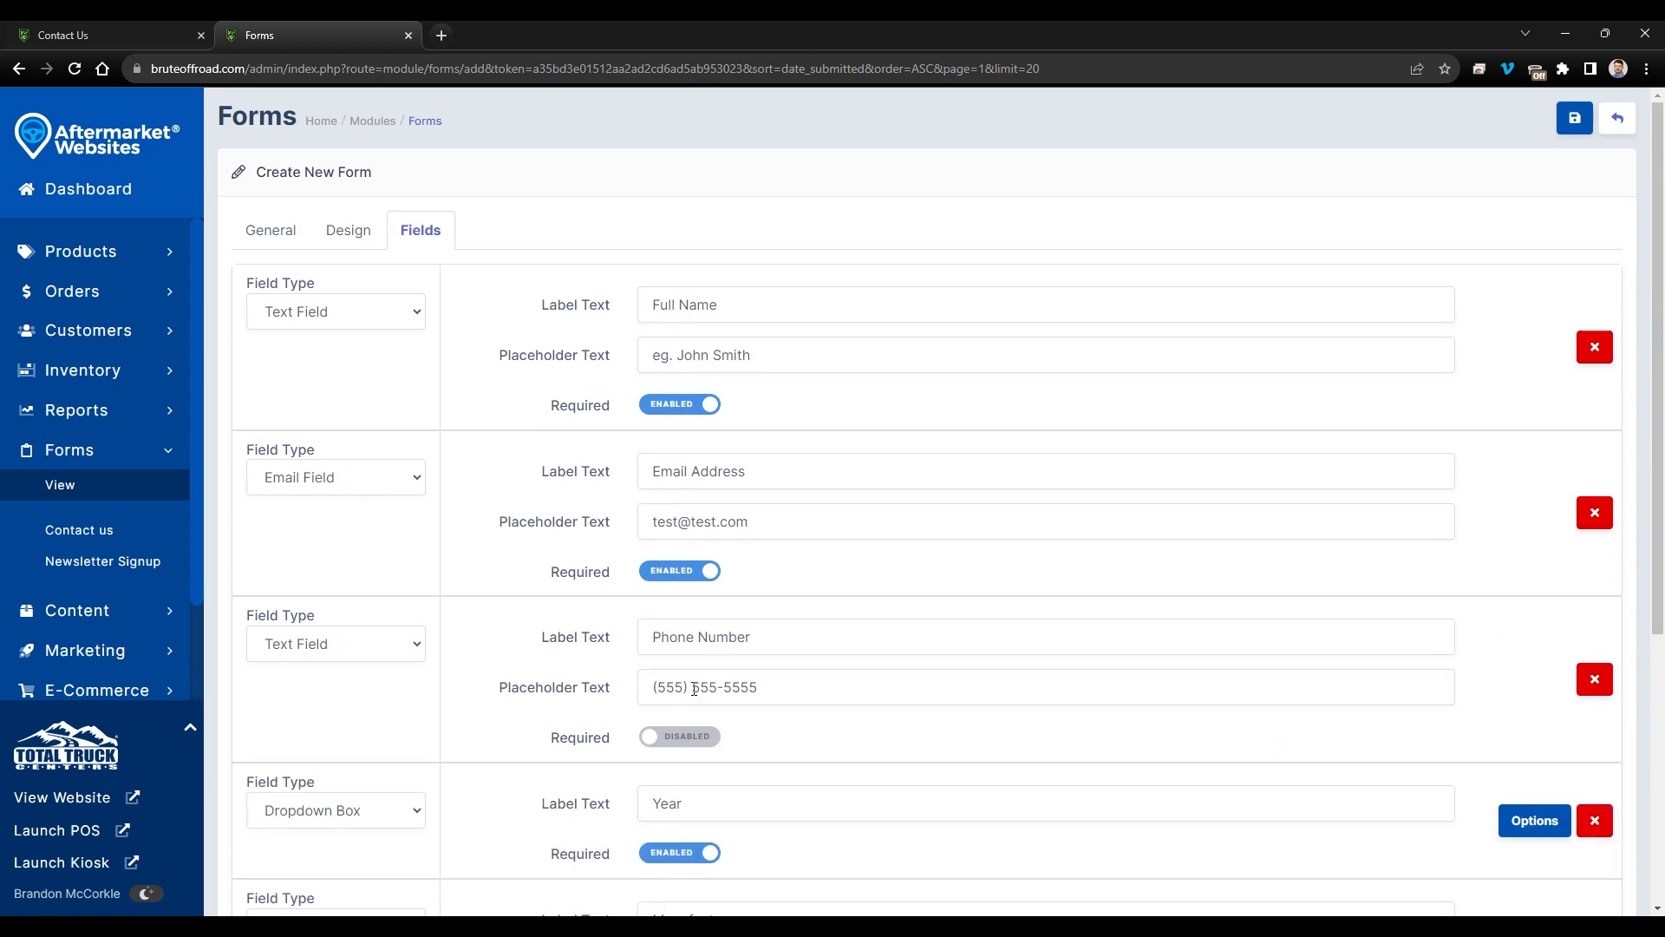
pyautogui.click(1574, 121)
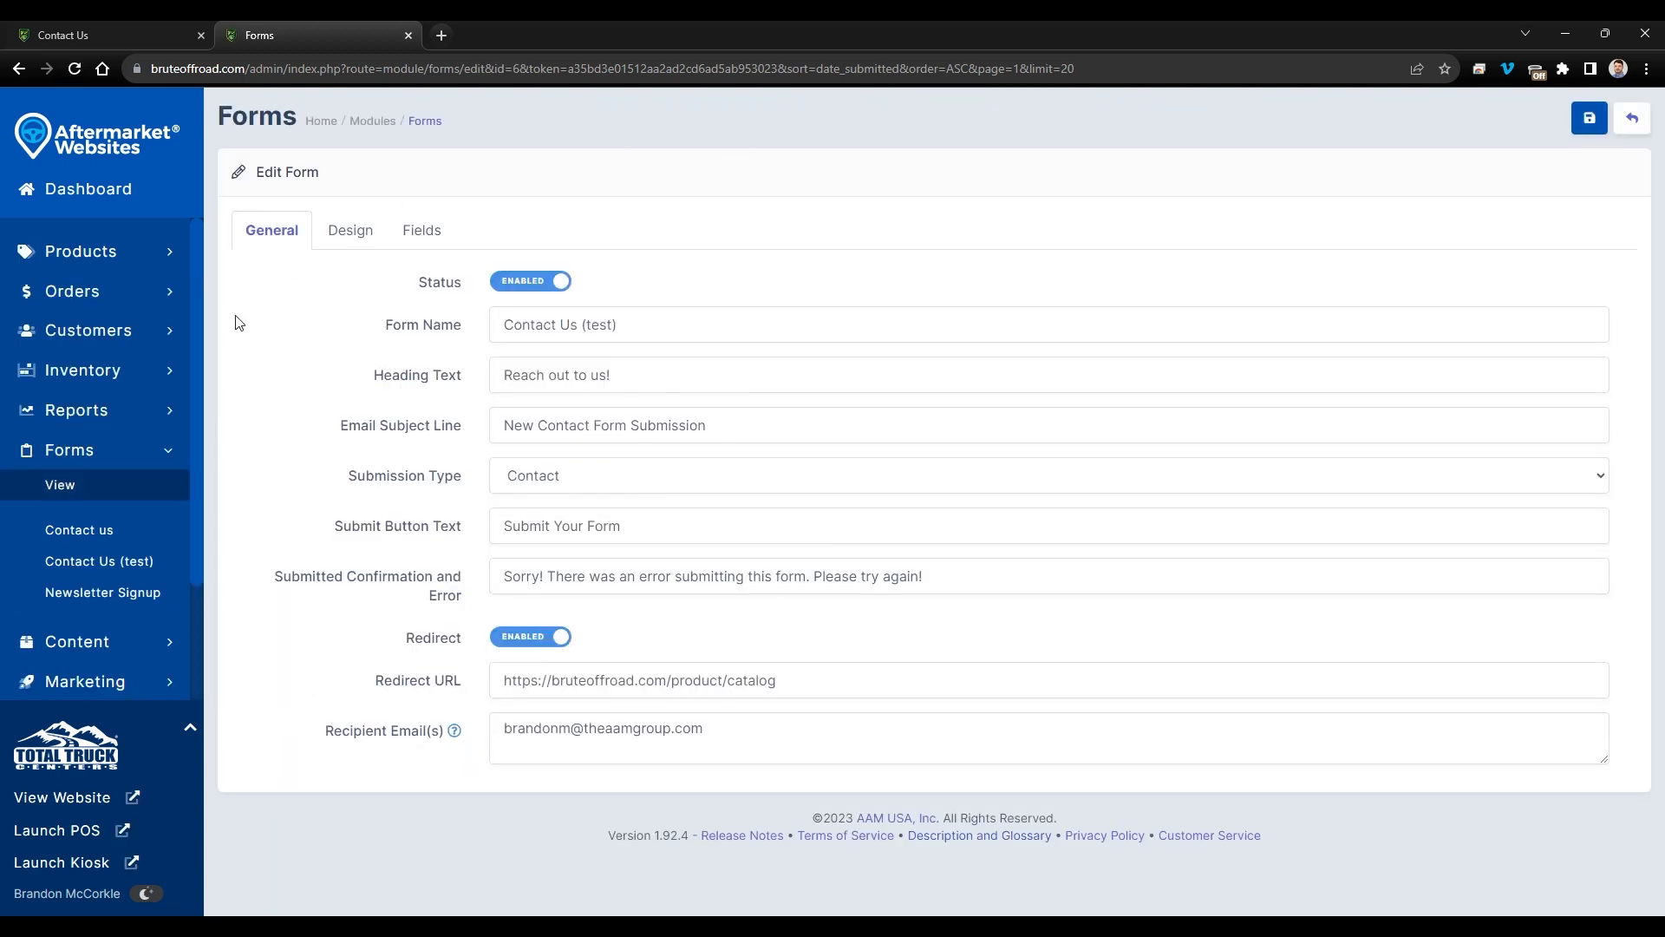
# - Check Contact Us (test) submissions, open Content > Pages, and compare with the live Contact Us page
pyautogui.click(128, 563)
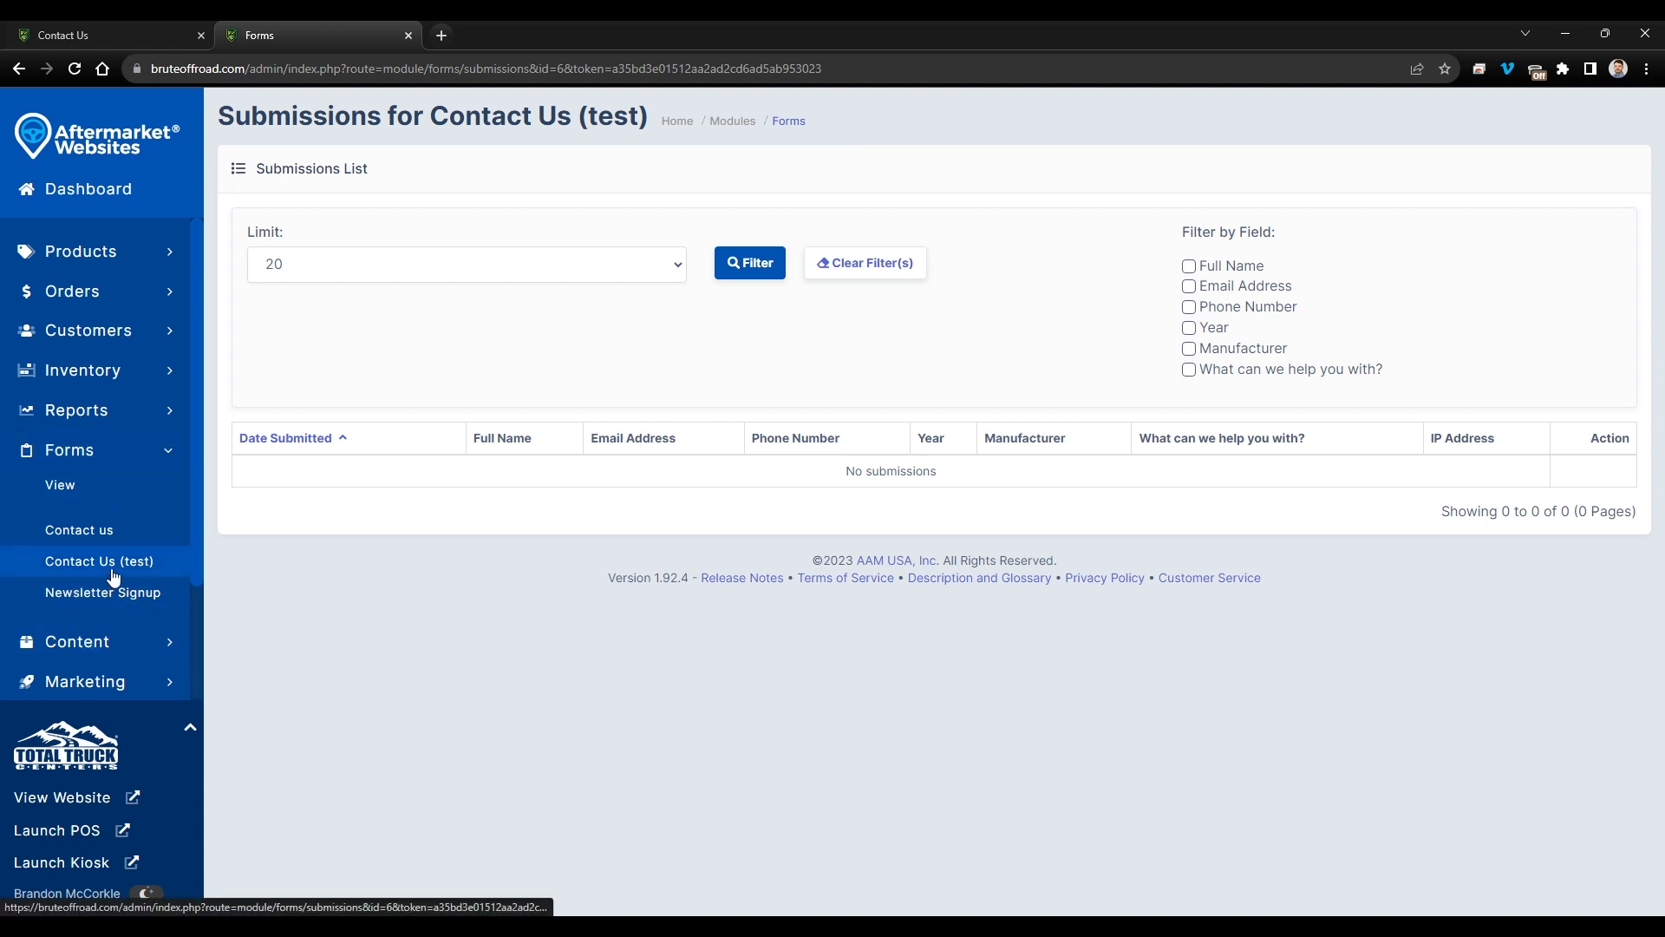
pyautogui.click(87, 641)
pyautogui.scroll(-3, 108, 607)
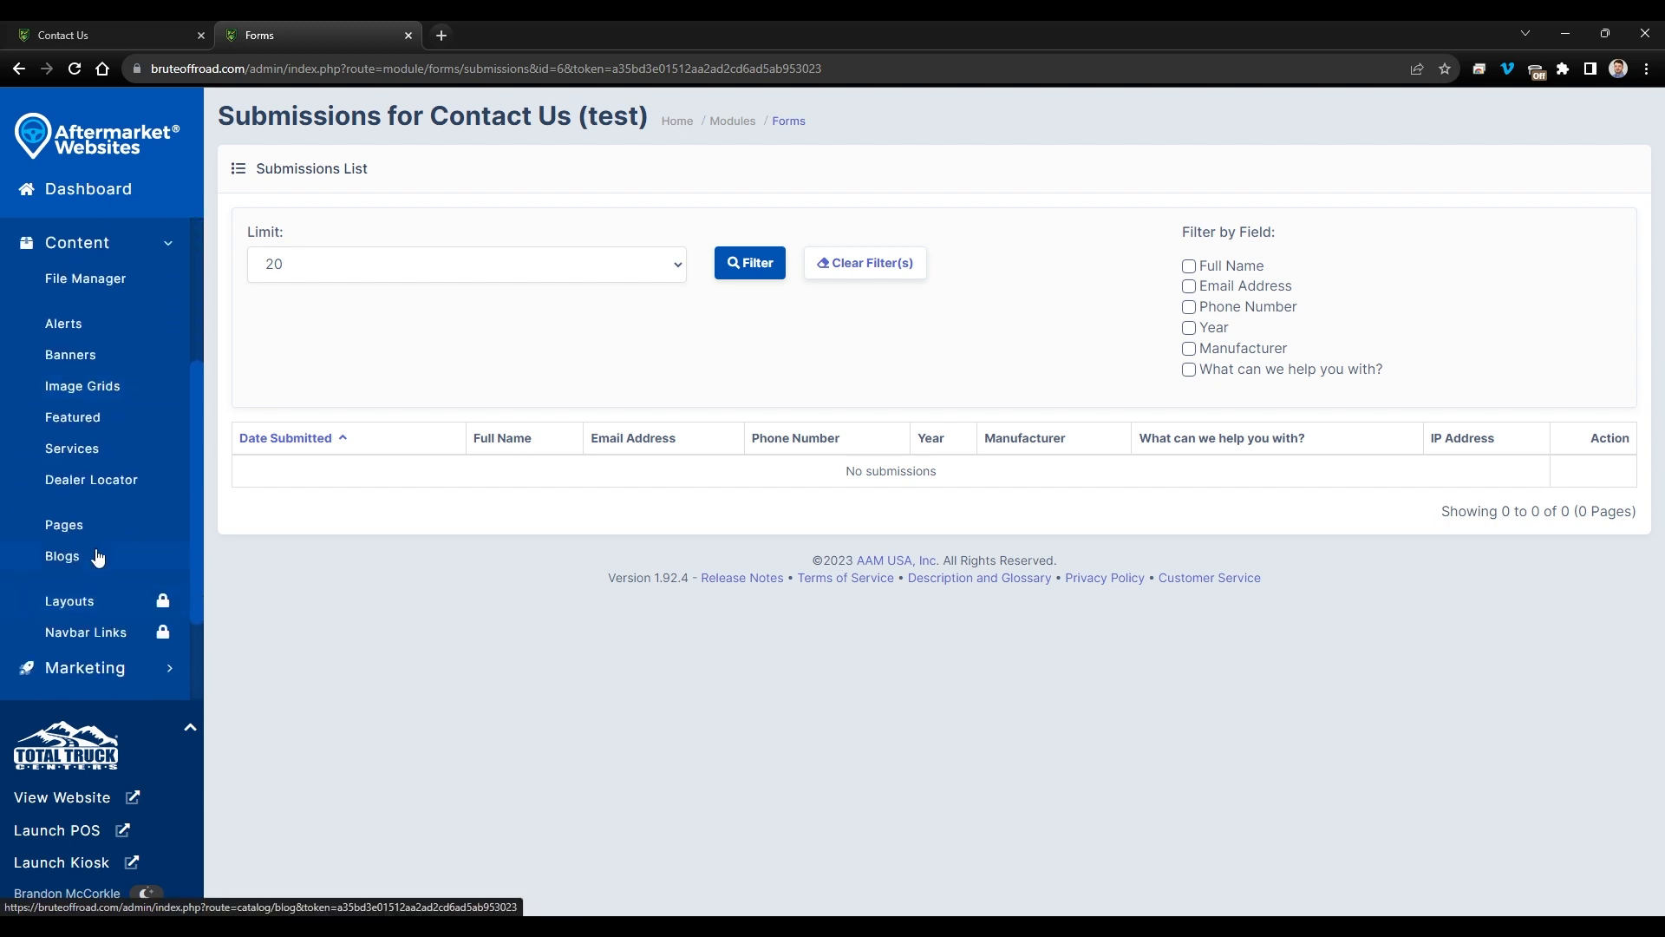
pyautogui.click(96, 525)
pyautogui.click(52, 35)
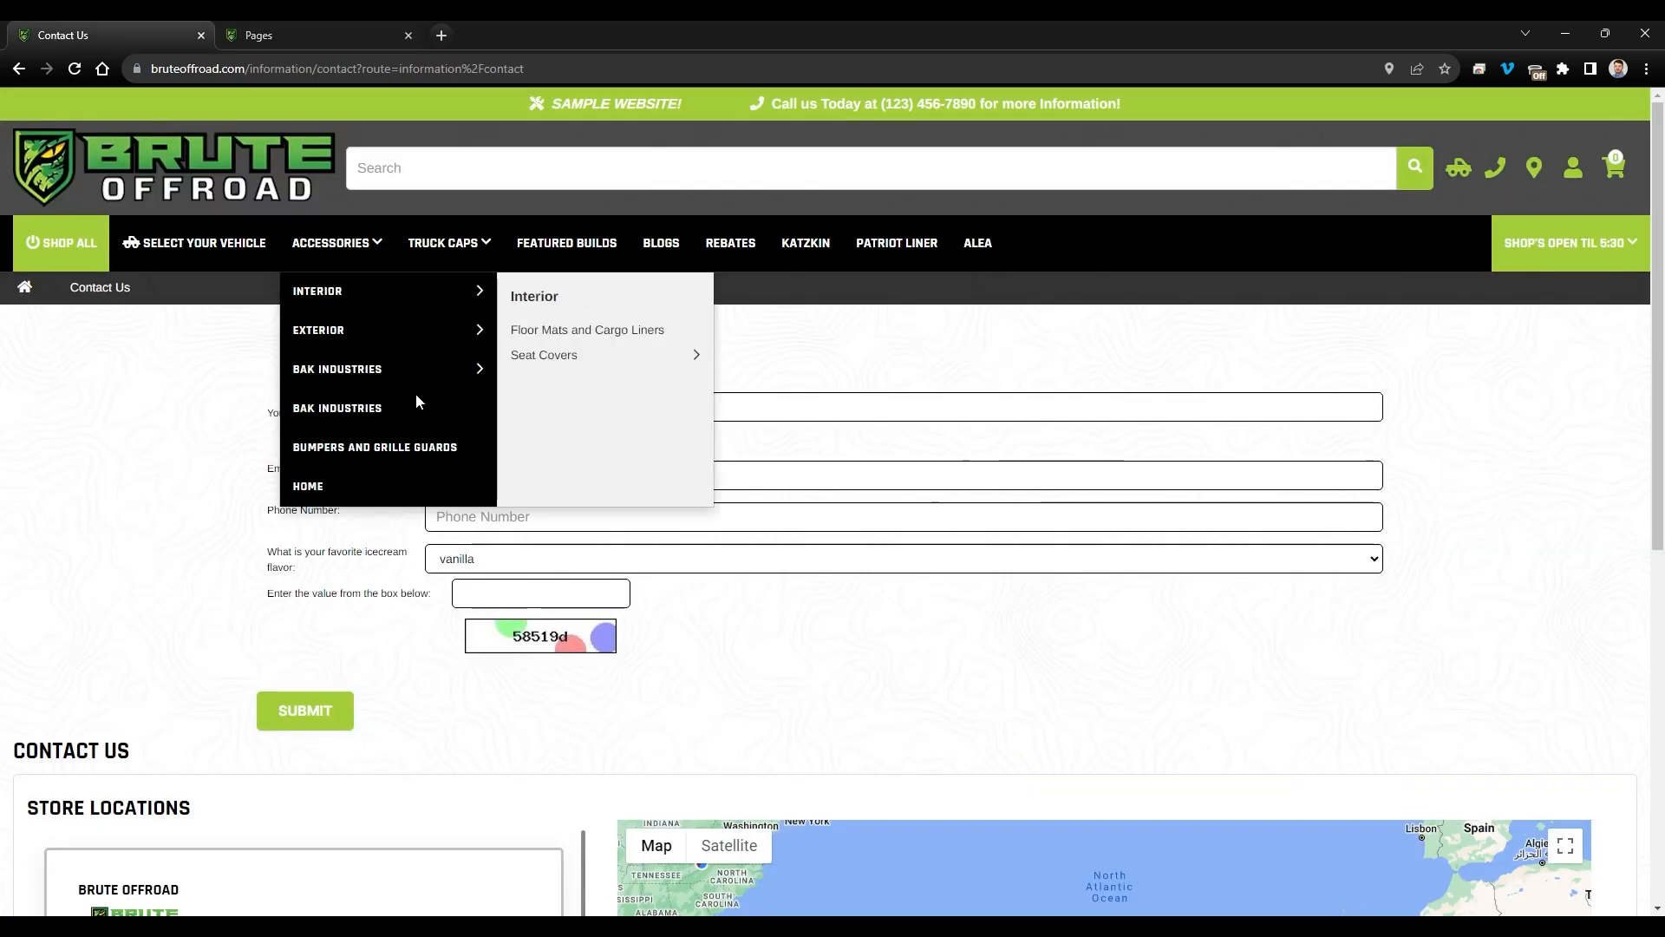
pyautogui.click(311, 35)
# - On the Contact system page, swap the Contact us module for a Forms module using Contact Us (test), then save the layout
pyautogui.scroll(-10, 360, 555)
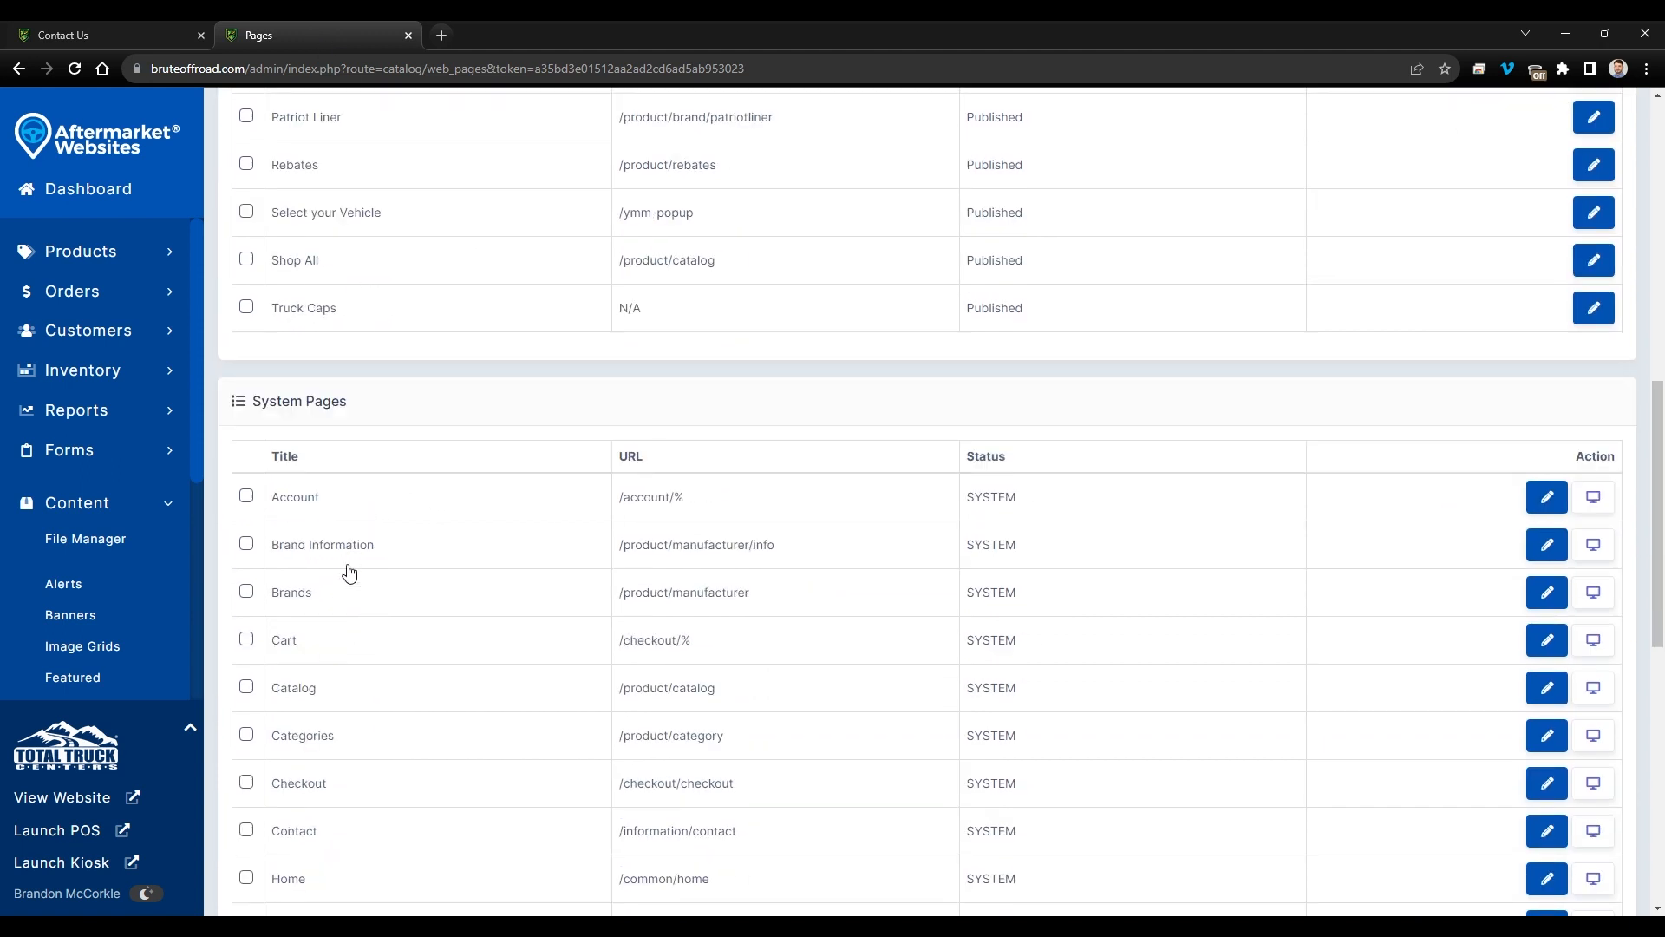
pyautogui.click(348, 830)
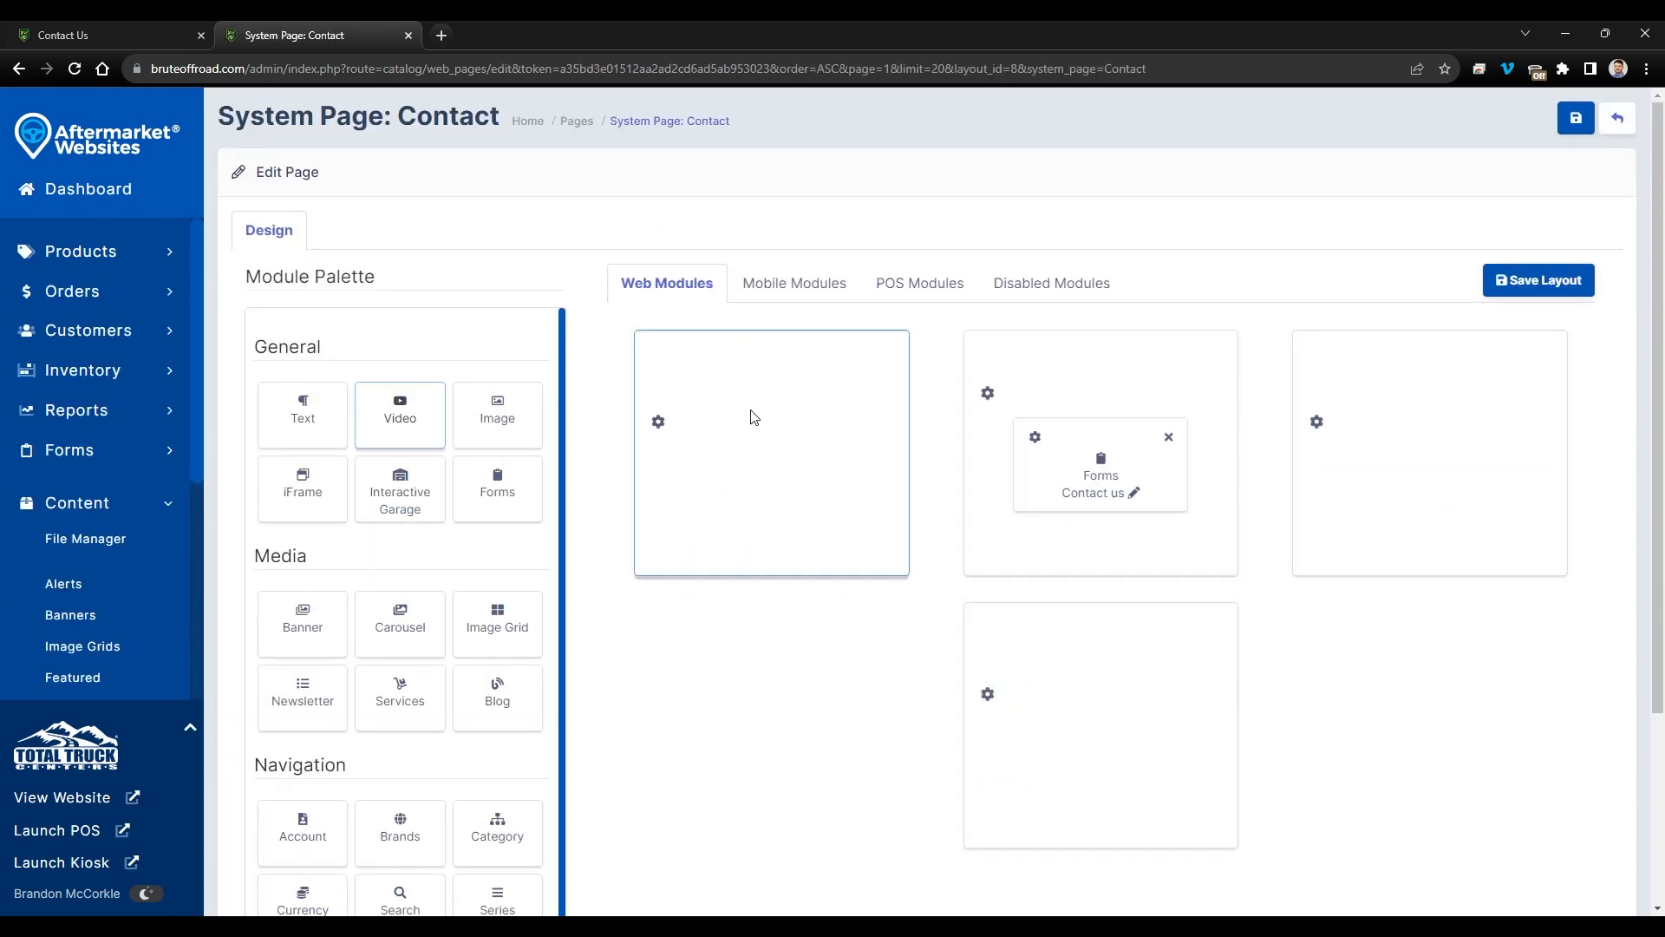
pyautogui.click(1169, 436)
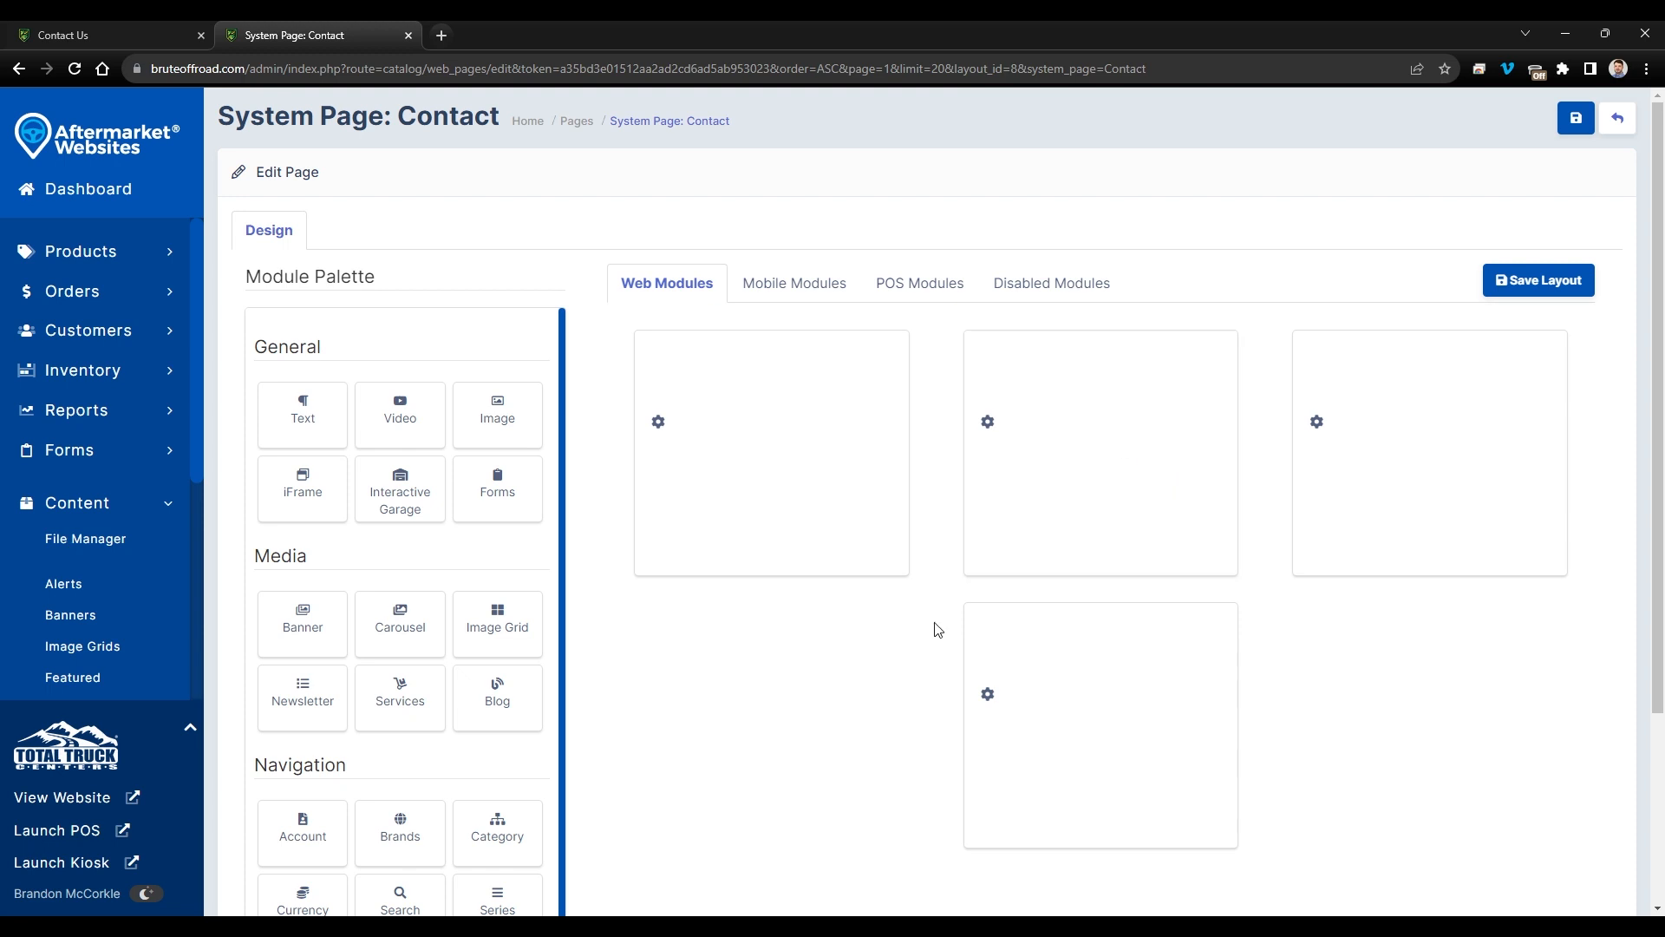
pyautogui.scroll(-2, 936, 629)
pyautogui.moveTo(497, 319); pyautogui.dragTo(1090, 289)
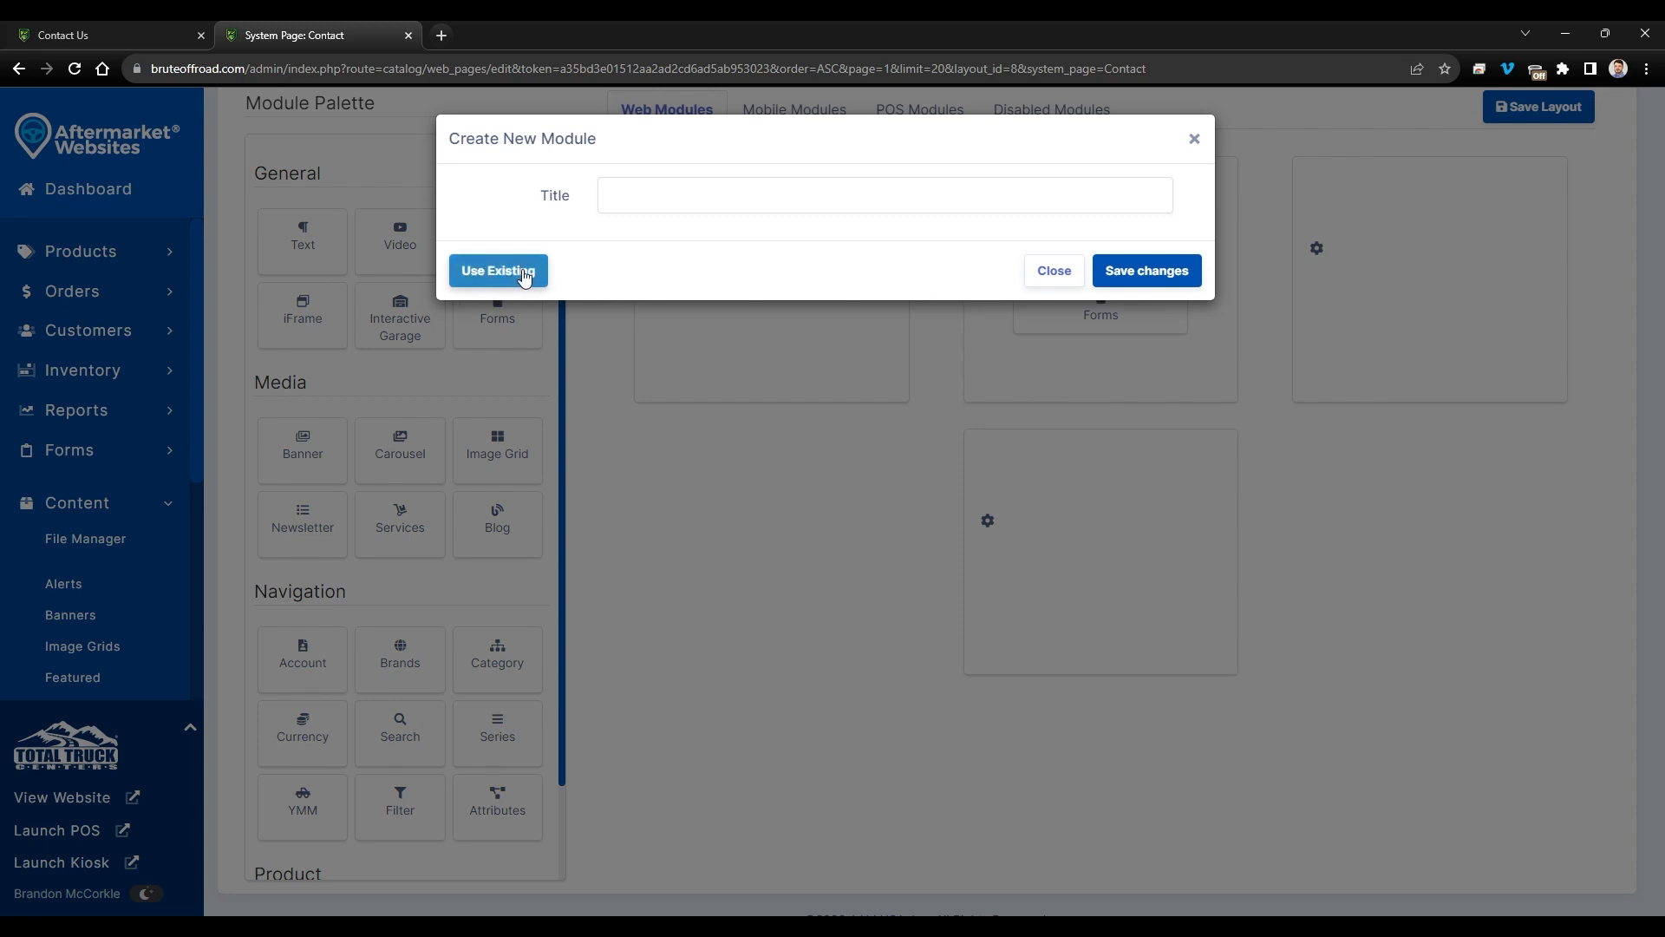
pyautogui.click(502, 271)
pyautogui.click(724, 198)
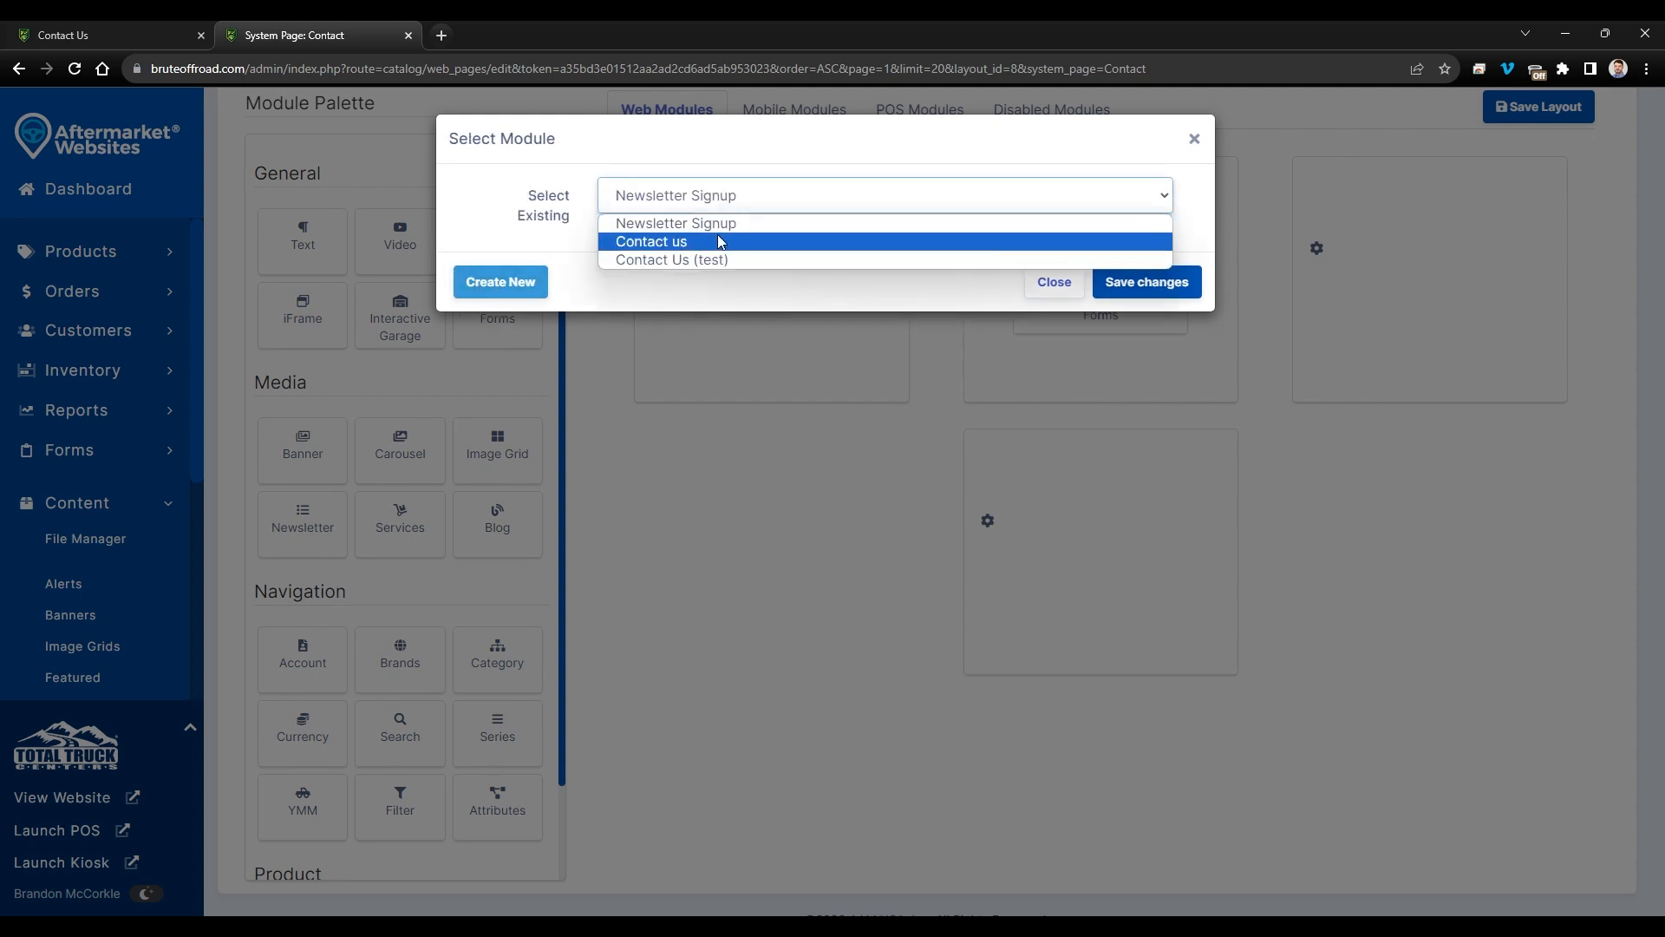
pyautogui.click(706, 259)
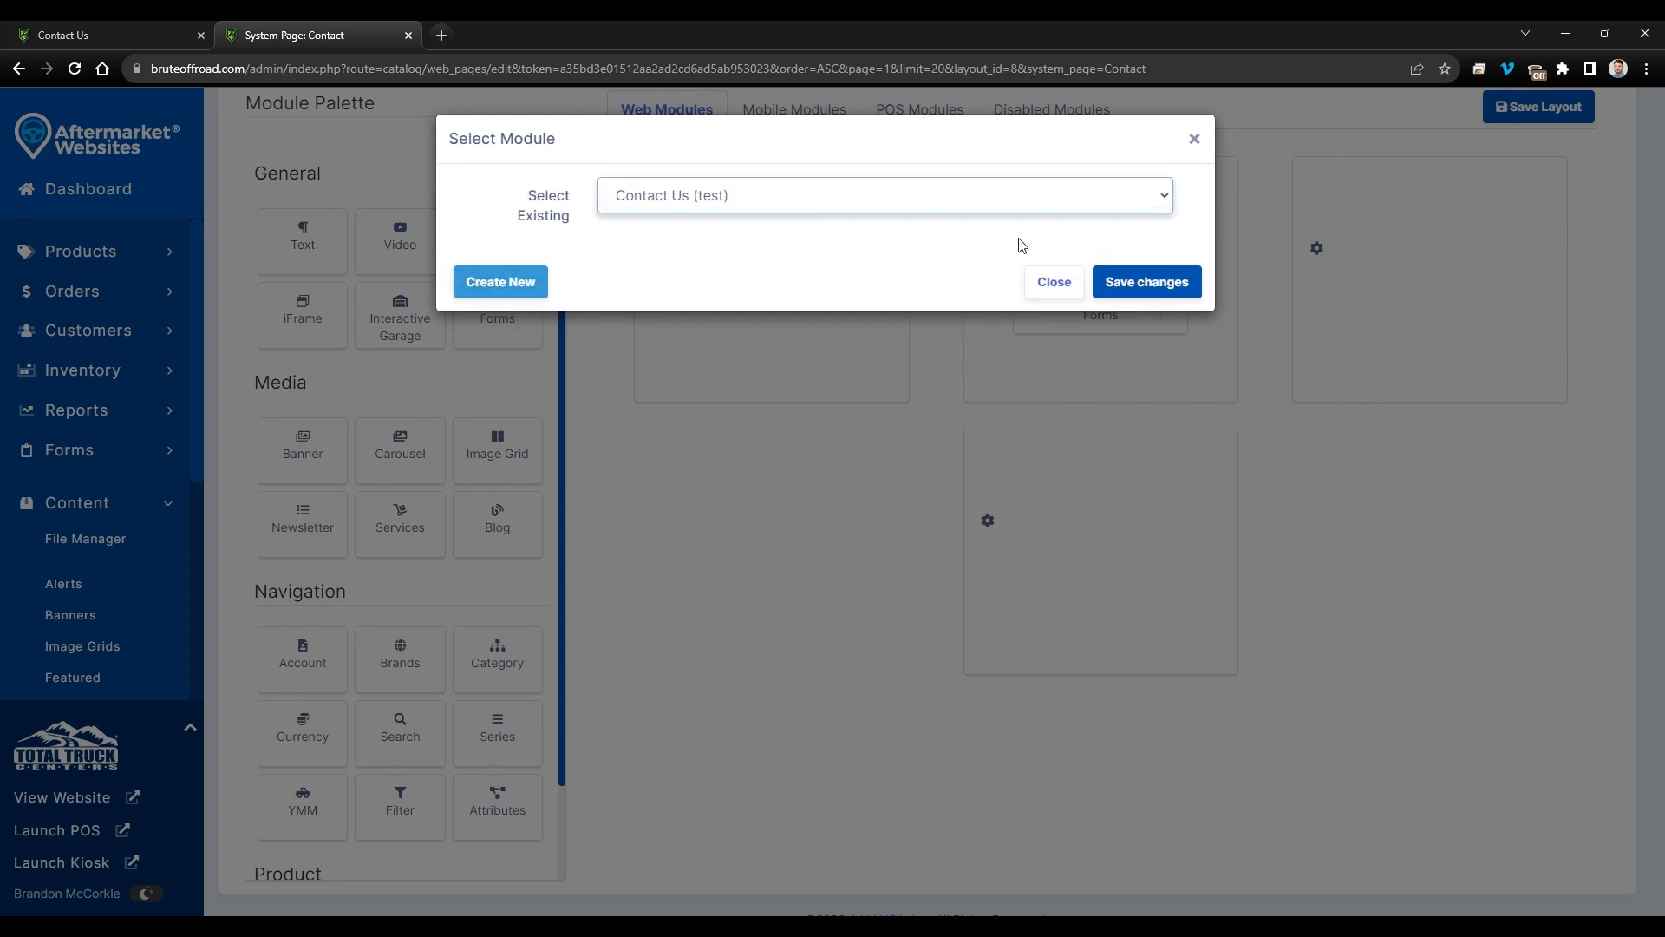
pyautogui.click(1123, 281)
pyautogui.scroll(2, 1260, 435)
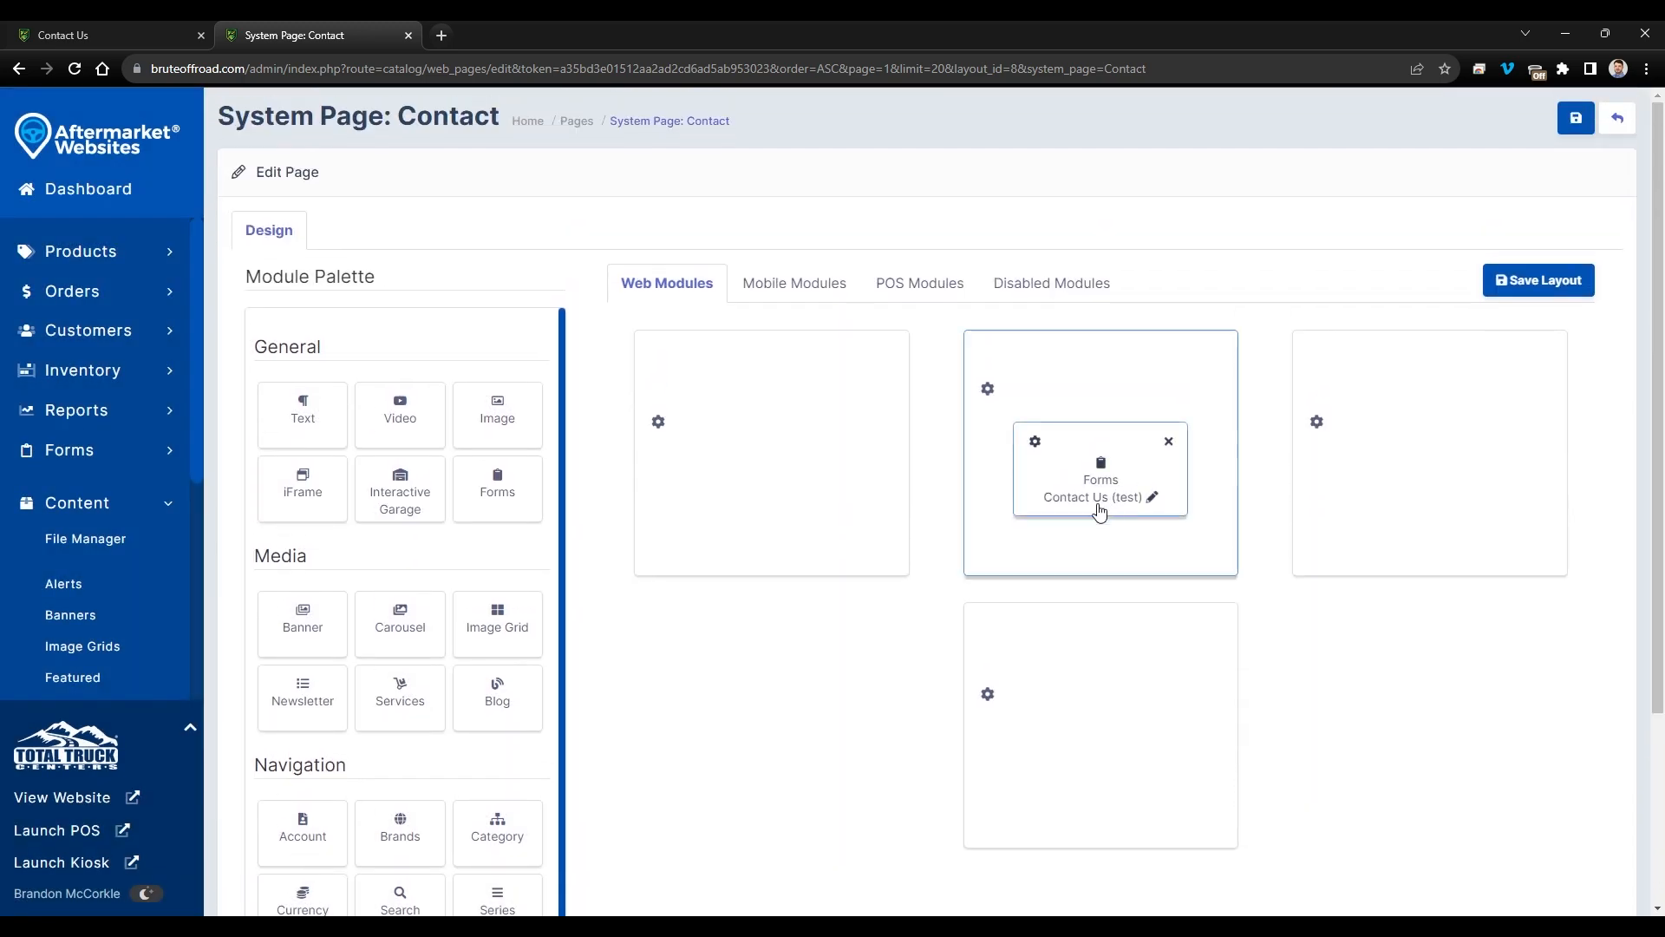
pyautogui.click(1535, 282)
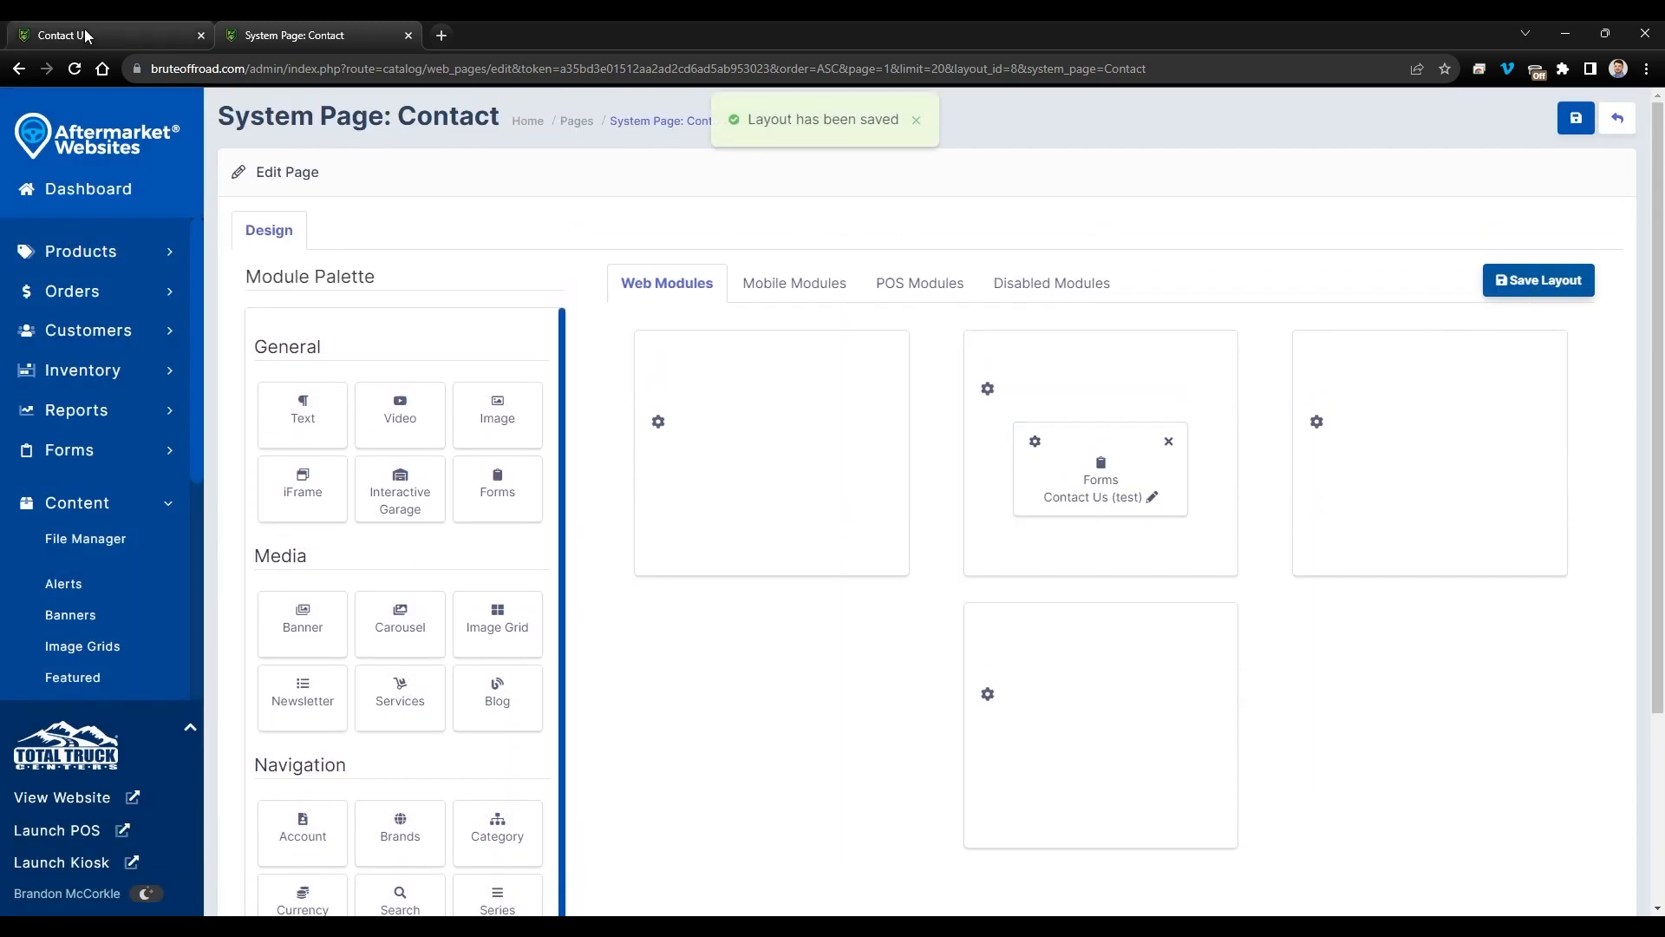
pyautogui.click(87, 35)
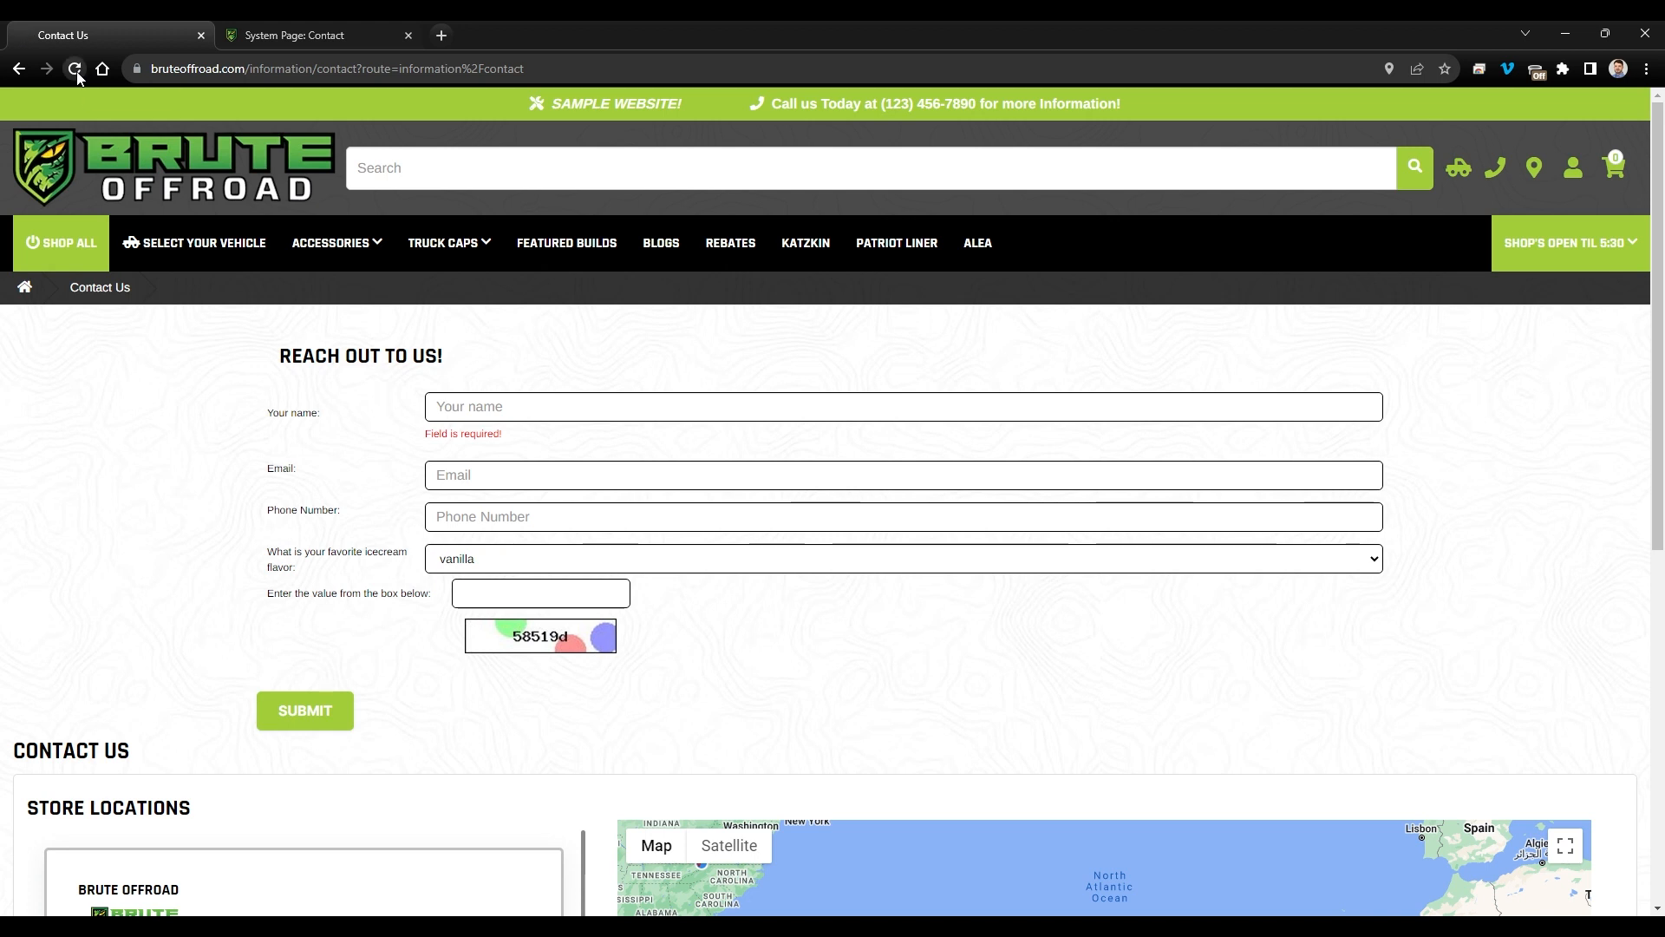
pyautogui.click(76, 73)
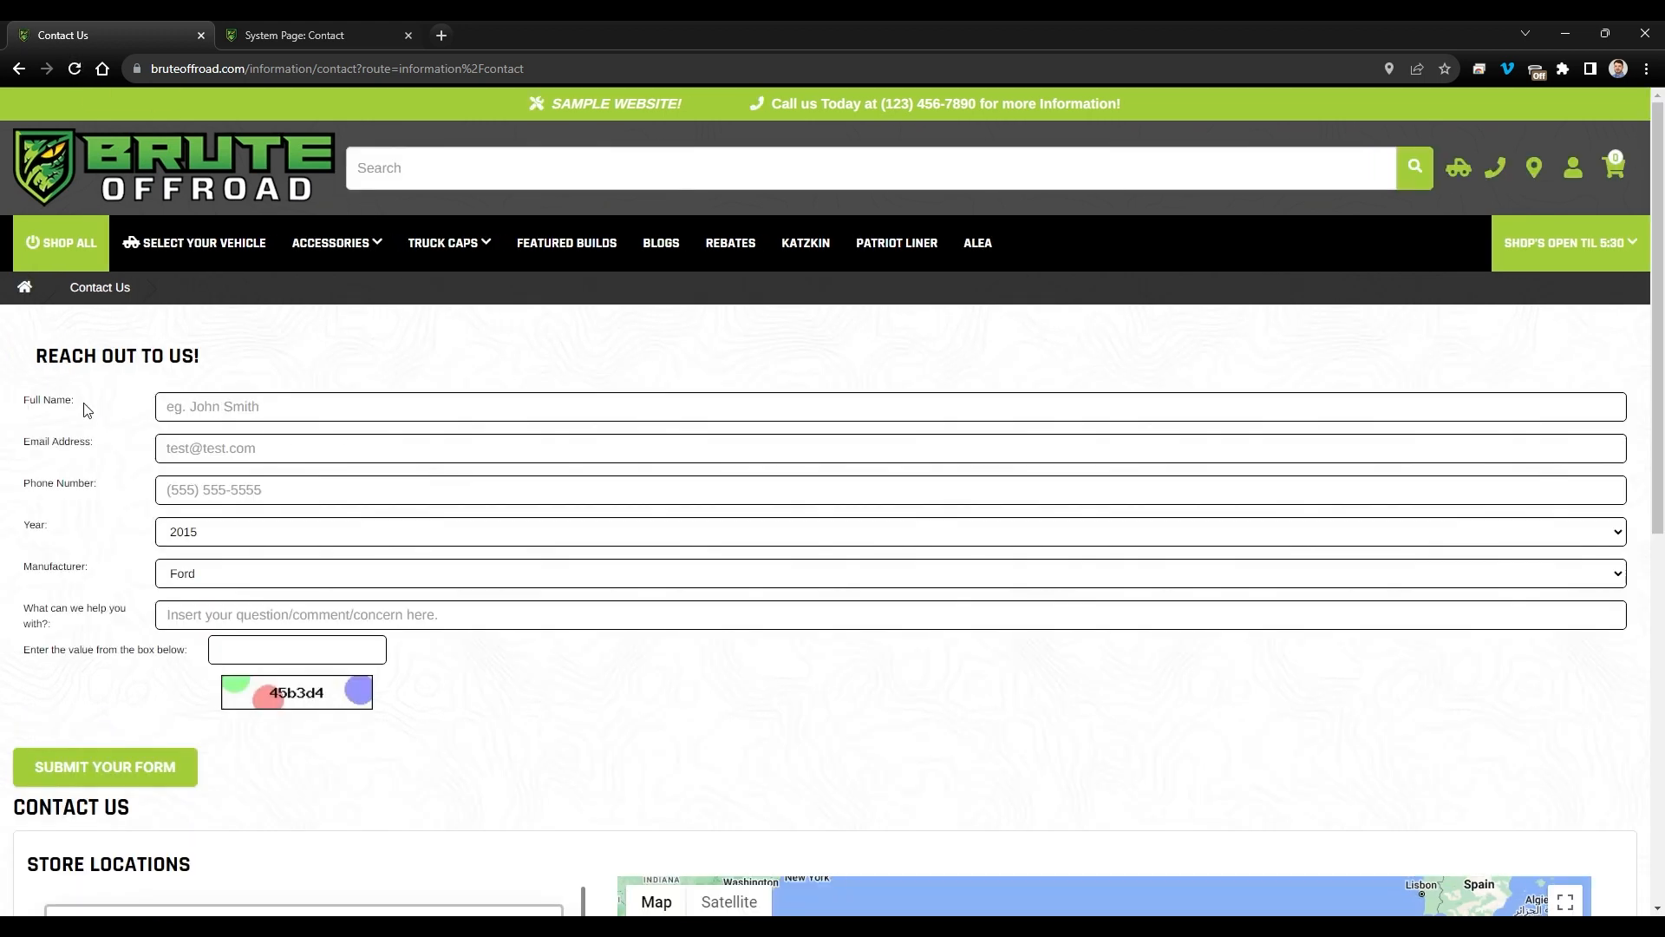
pyautogui.click(241, 457)
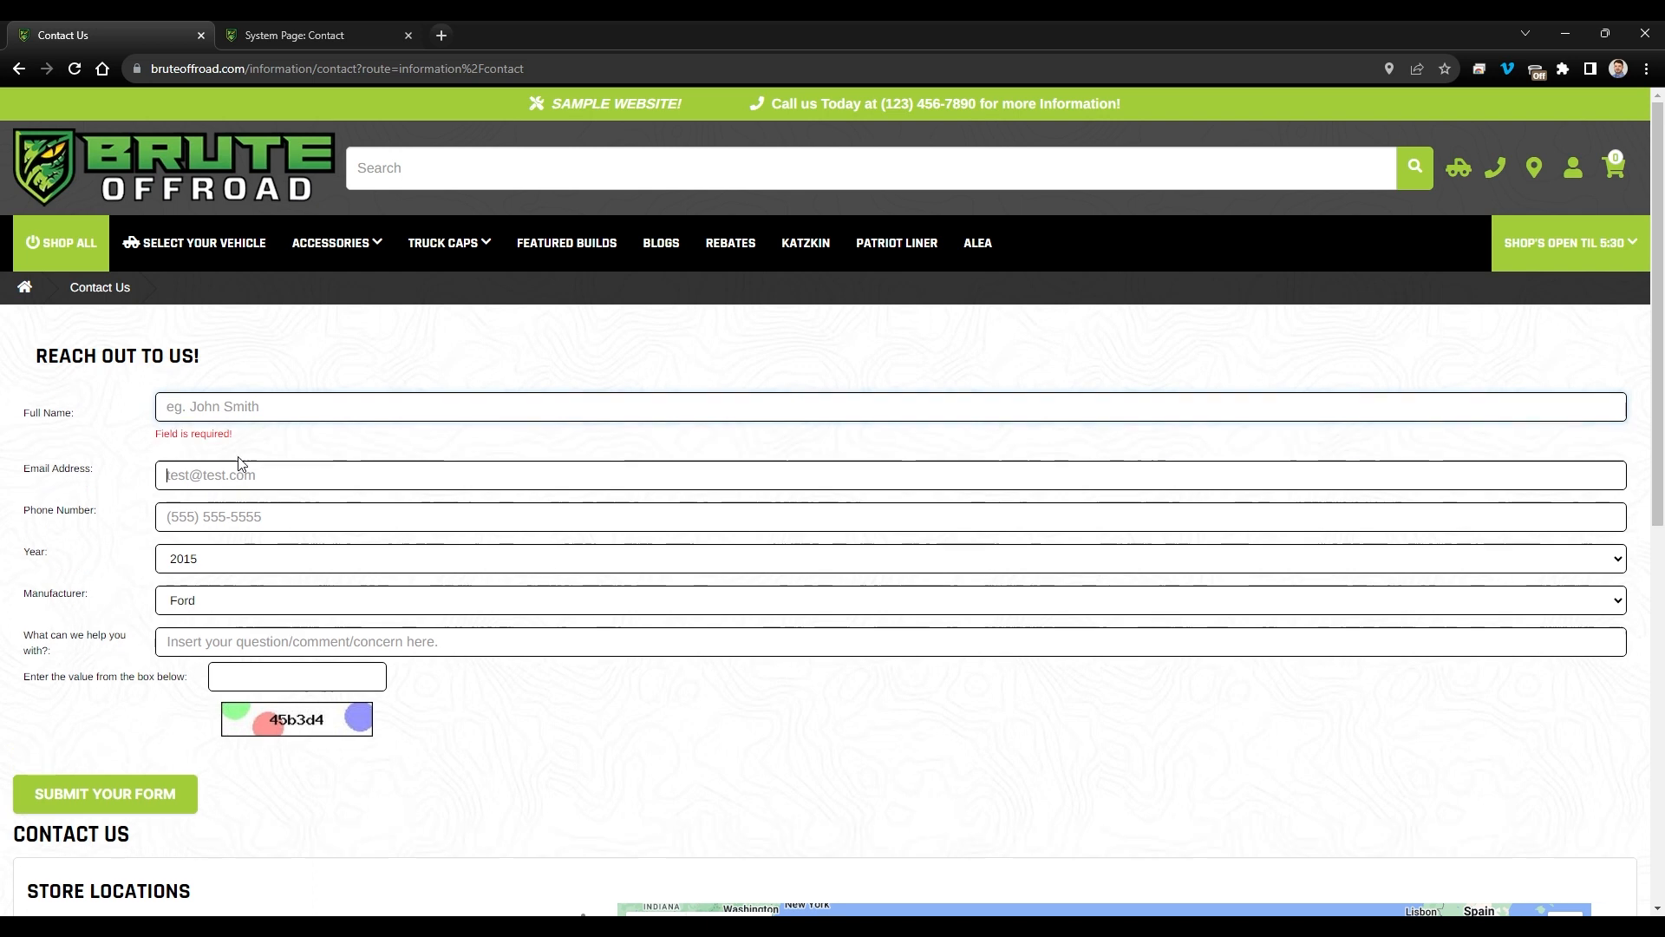
pyautogui.click(128, 499)
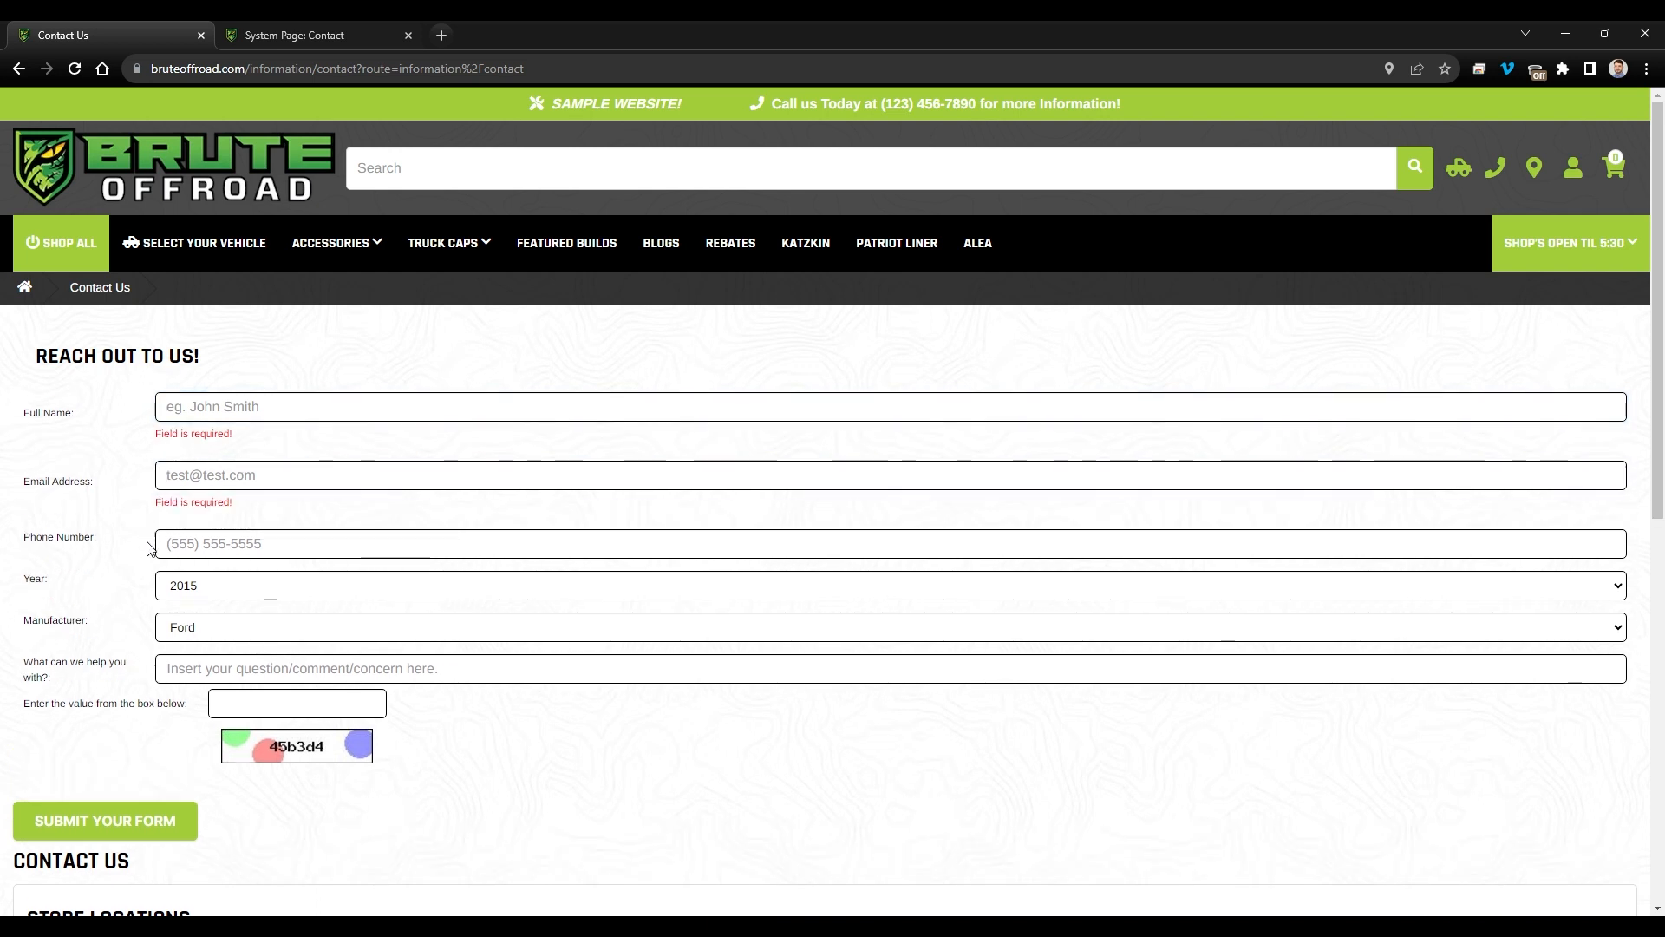
pyautogui.click(208, 594)
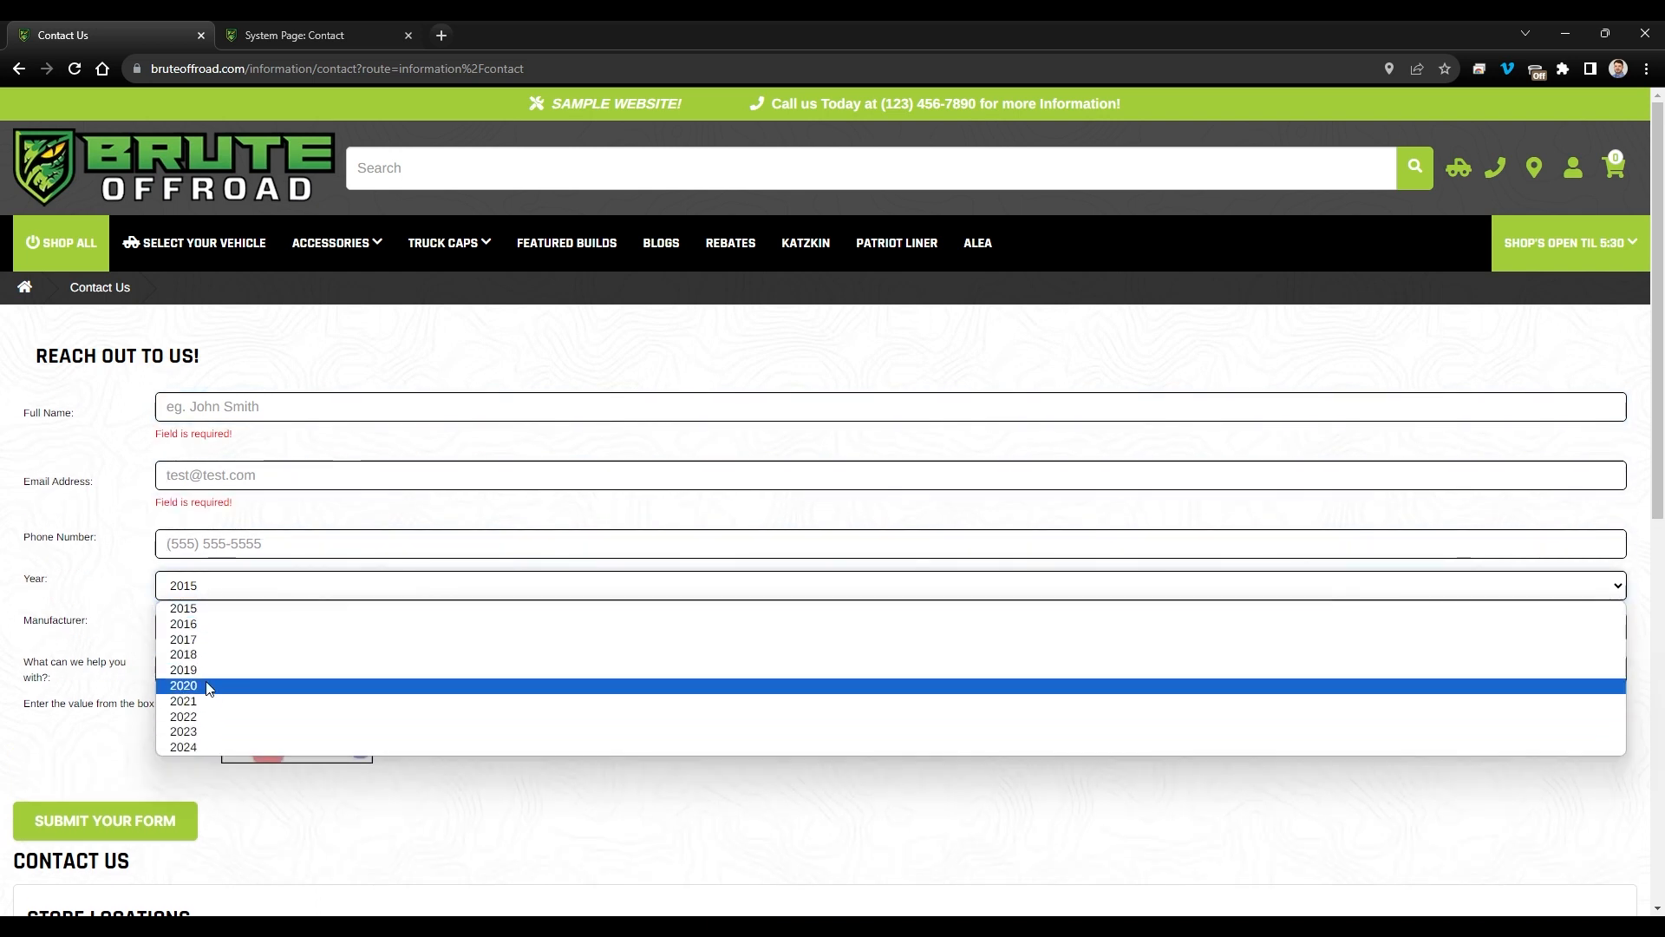
pyautogui.click(119, 630)
pyautogui.click(204, 627)
pyautogui.click(131, 640)
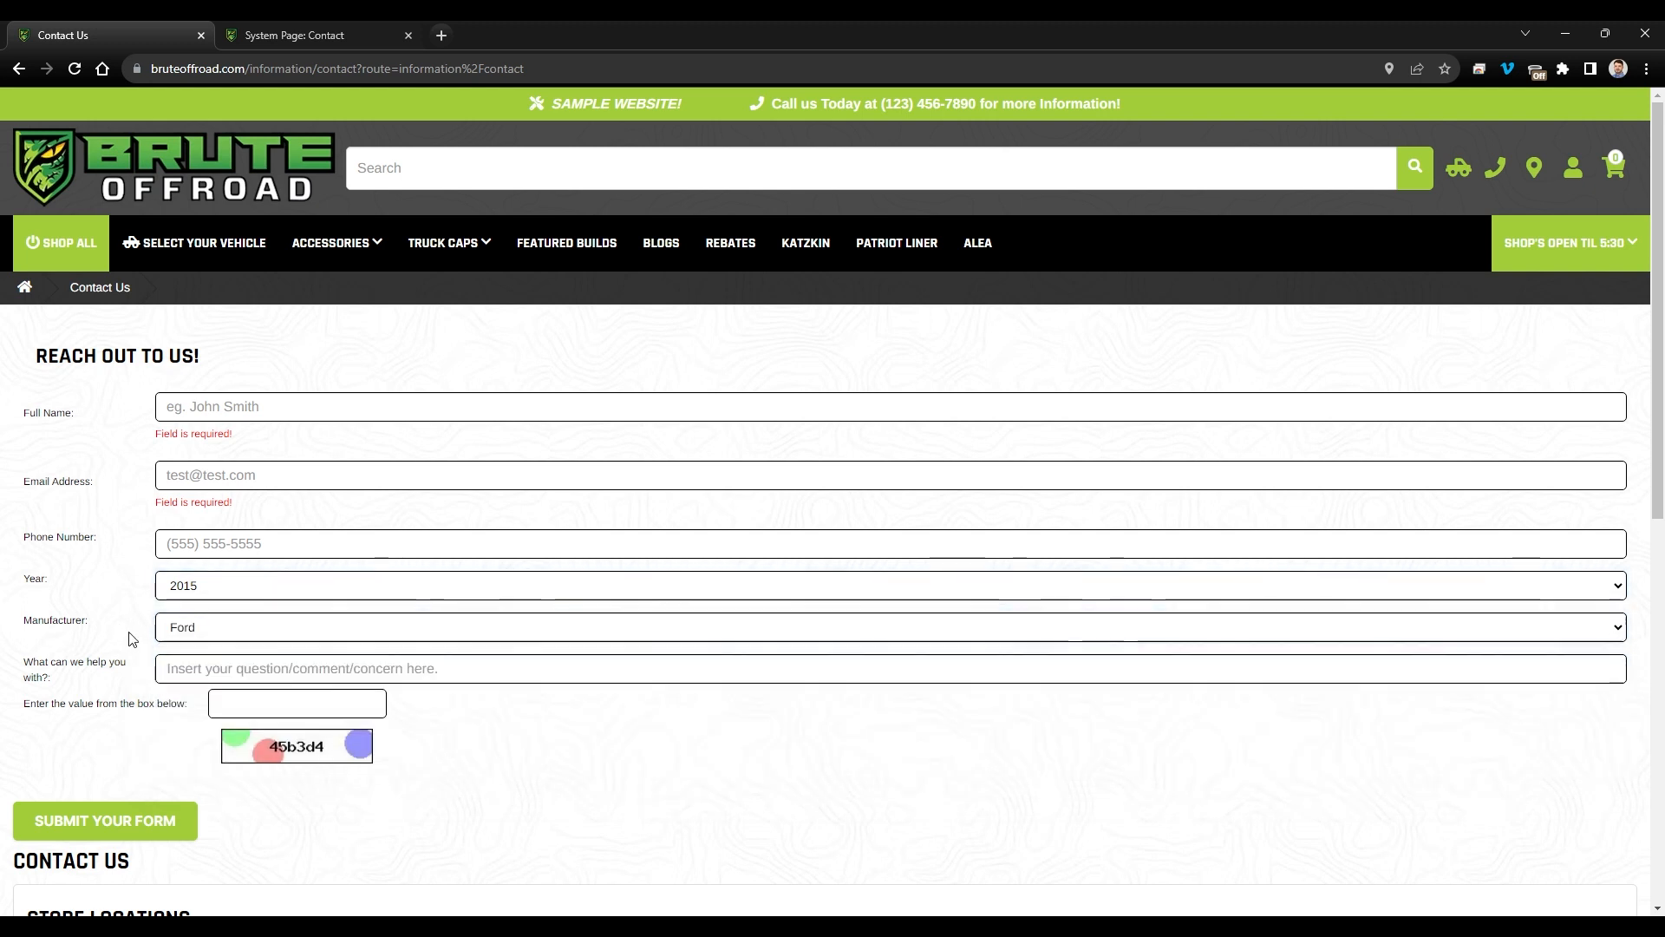
pyautogui.click(243, 665)
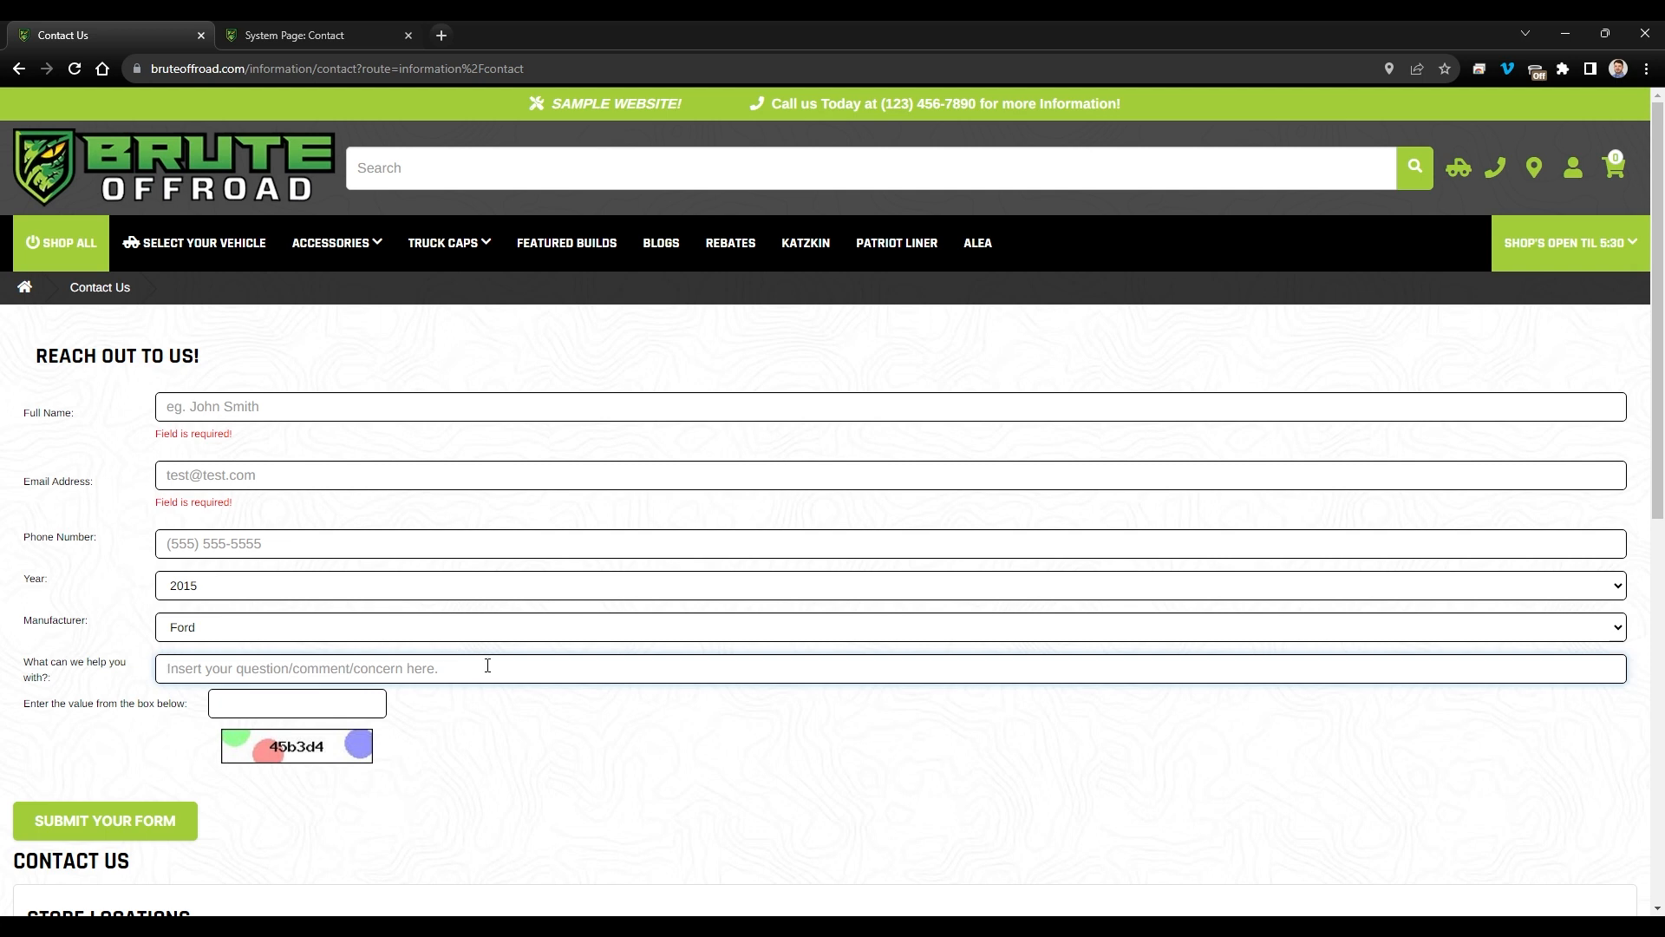
pyautogui.moveTo(39, 699); pyautogui.dragTo(201, 743)
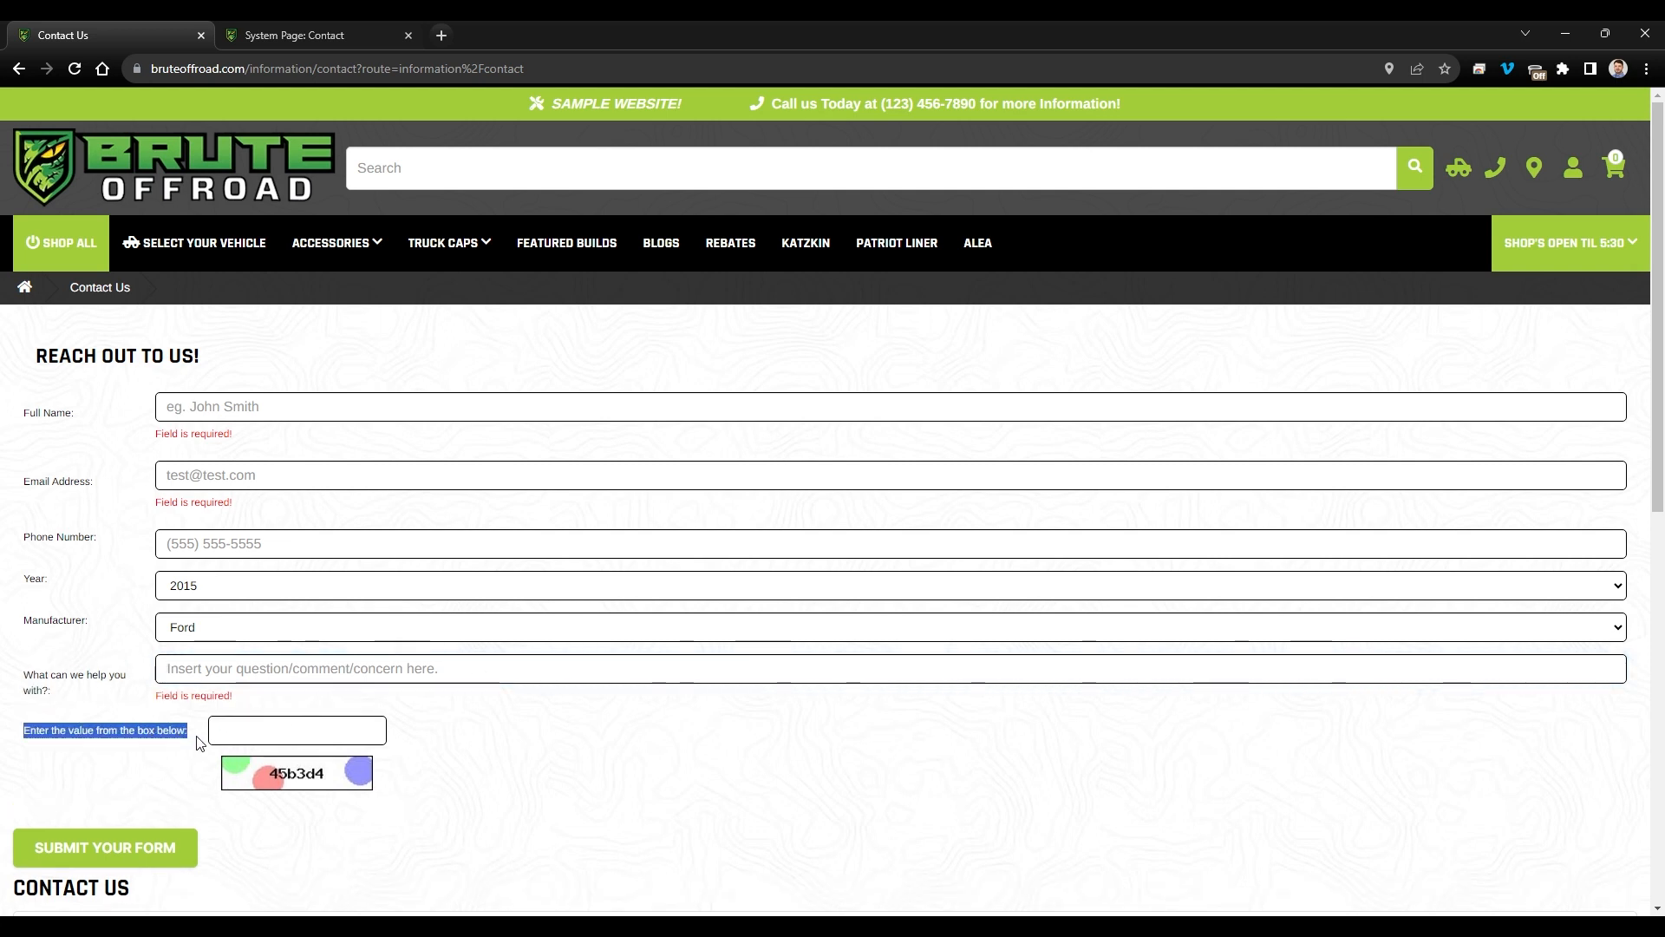
pyautogui.scroll(-2, 200, 743)
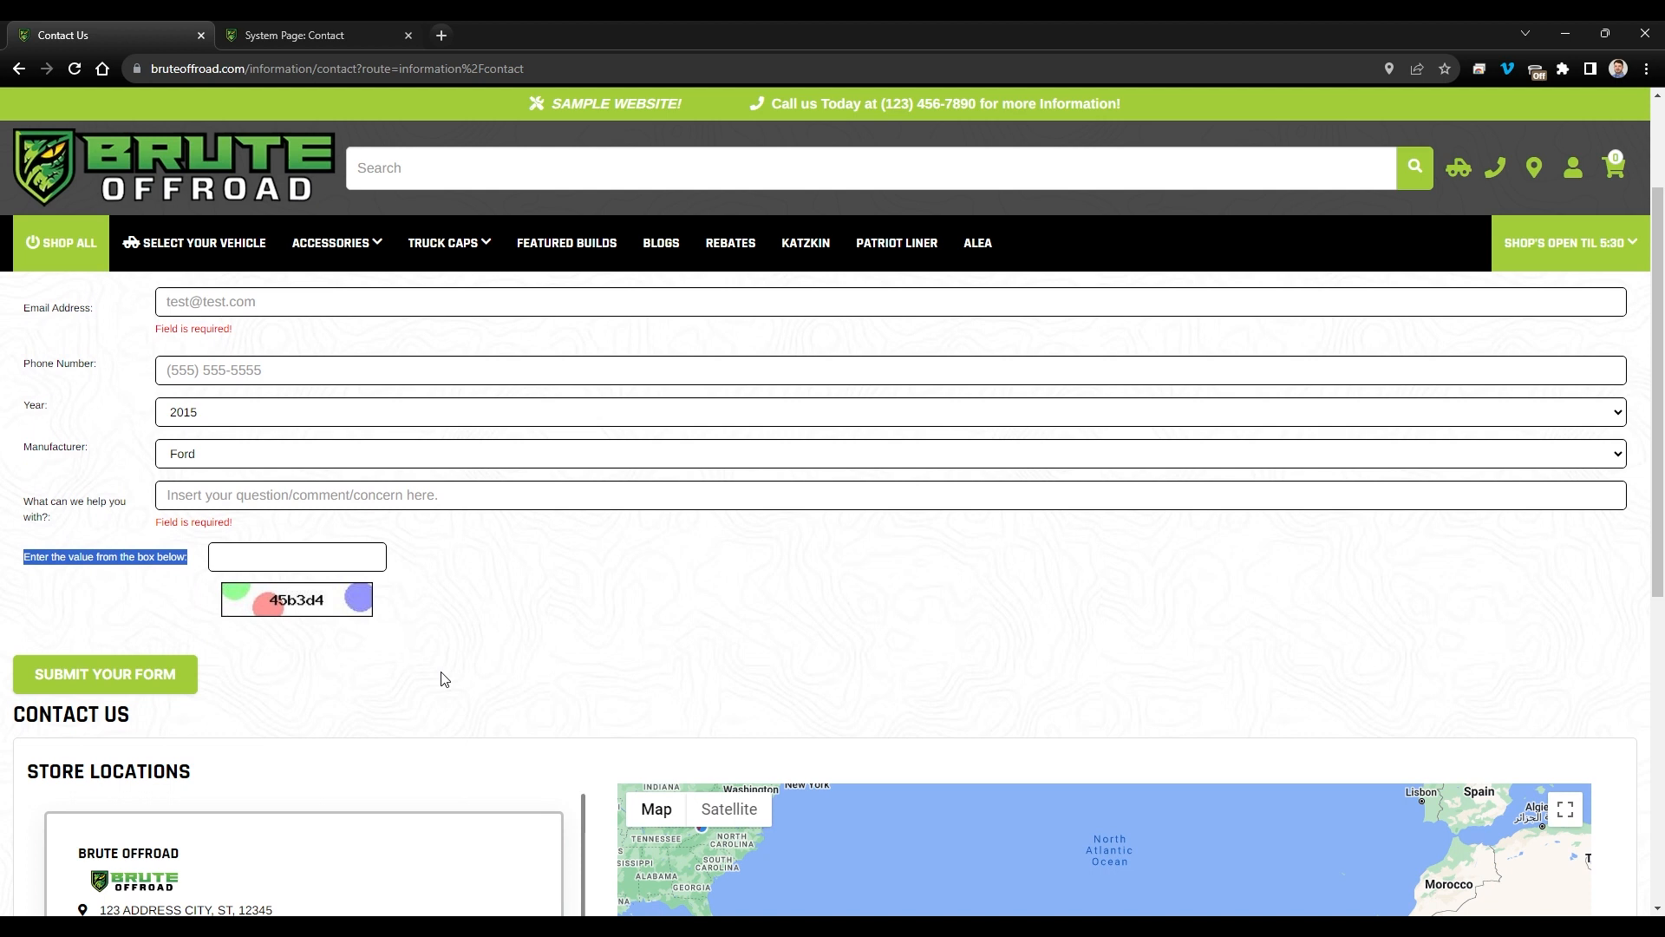
pyautogui.click(407, 669)
pyautogui.scroll(1, 406, 668)
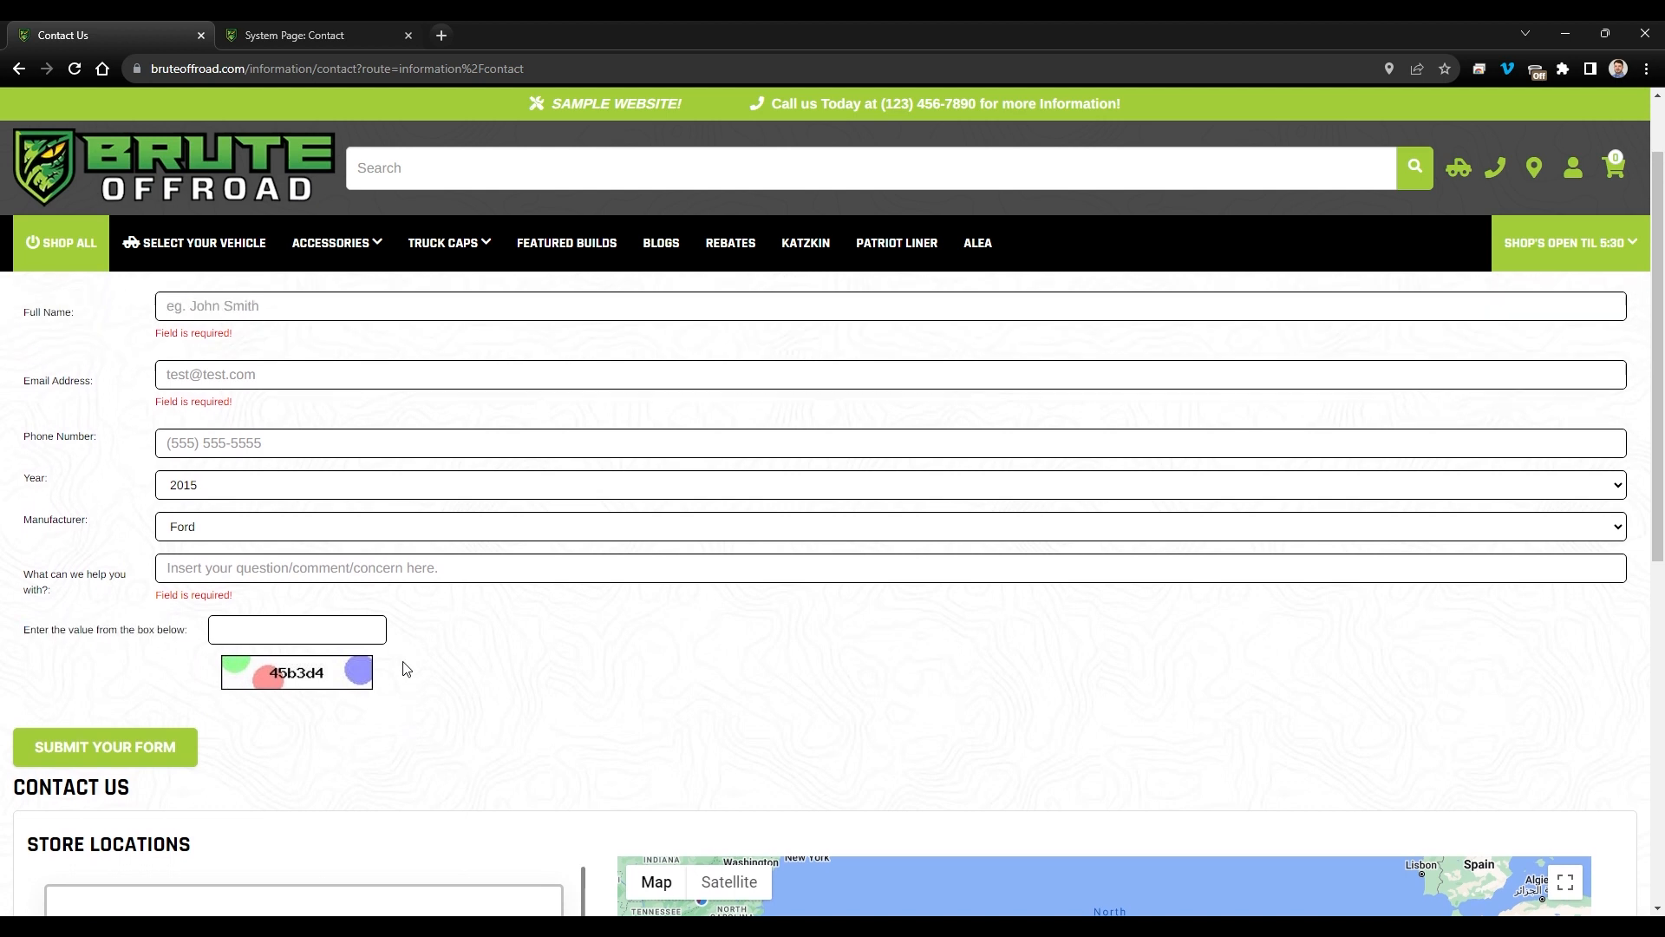
# - Fill the live form with a full name, e-mail address, phone number, question and captcha, then submit it
pyautogui.click(231, 320)
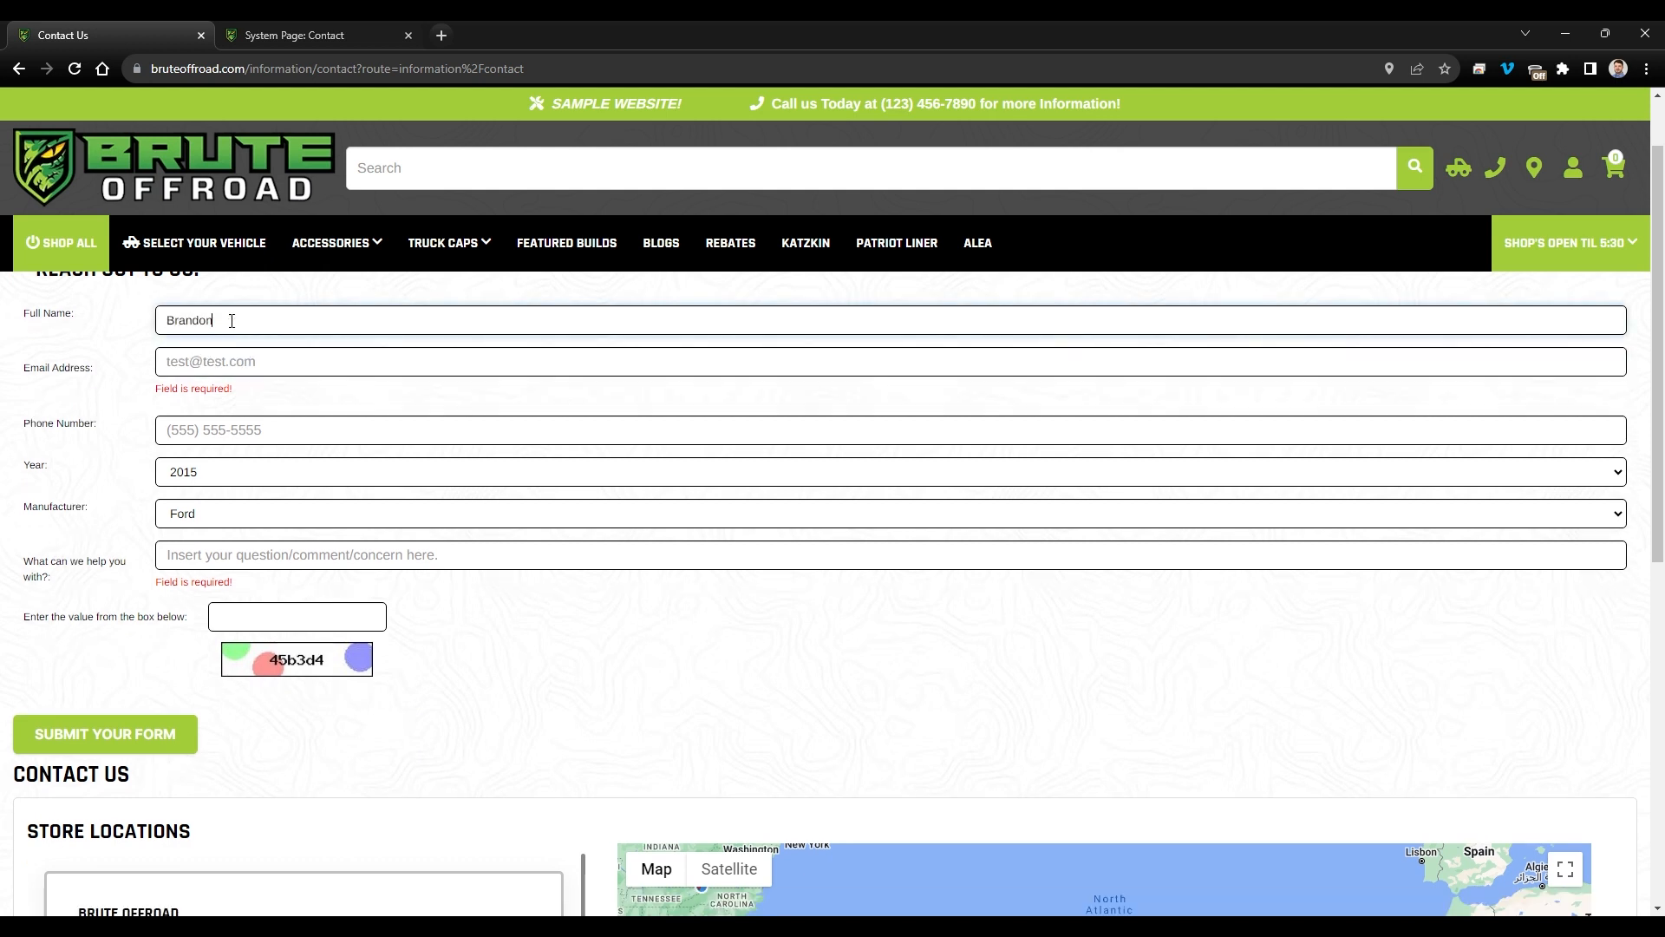
pyautogui.press('Tab')
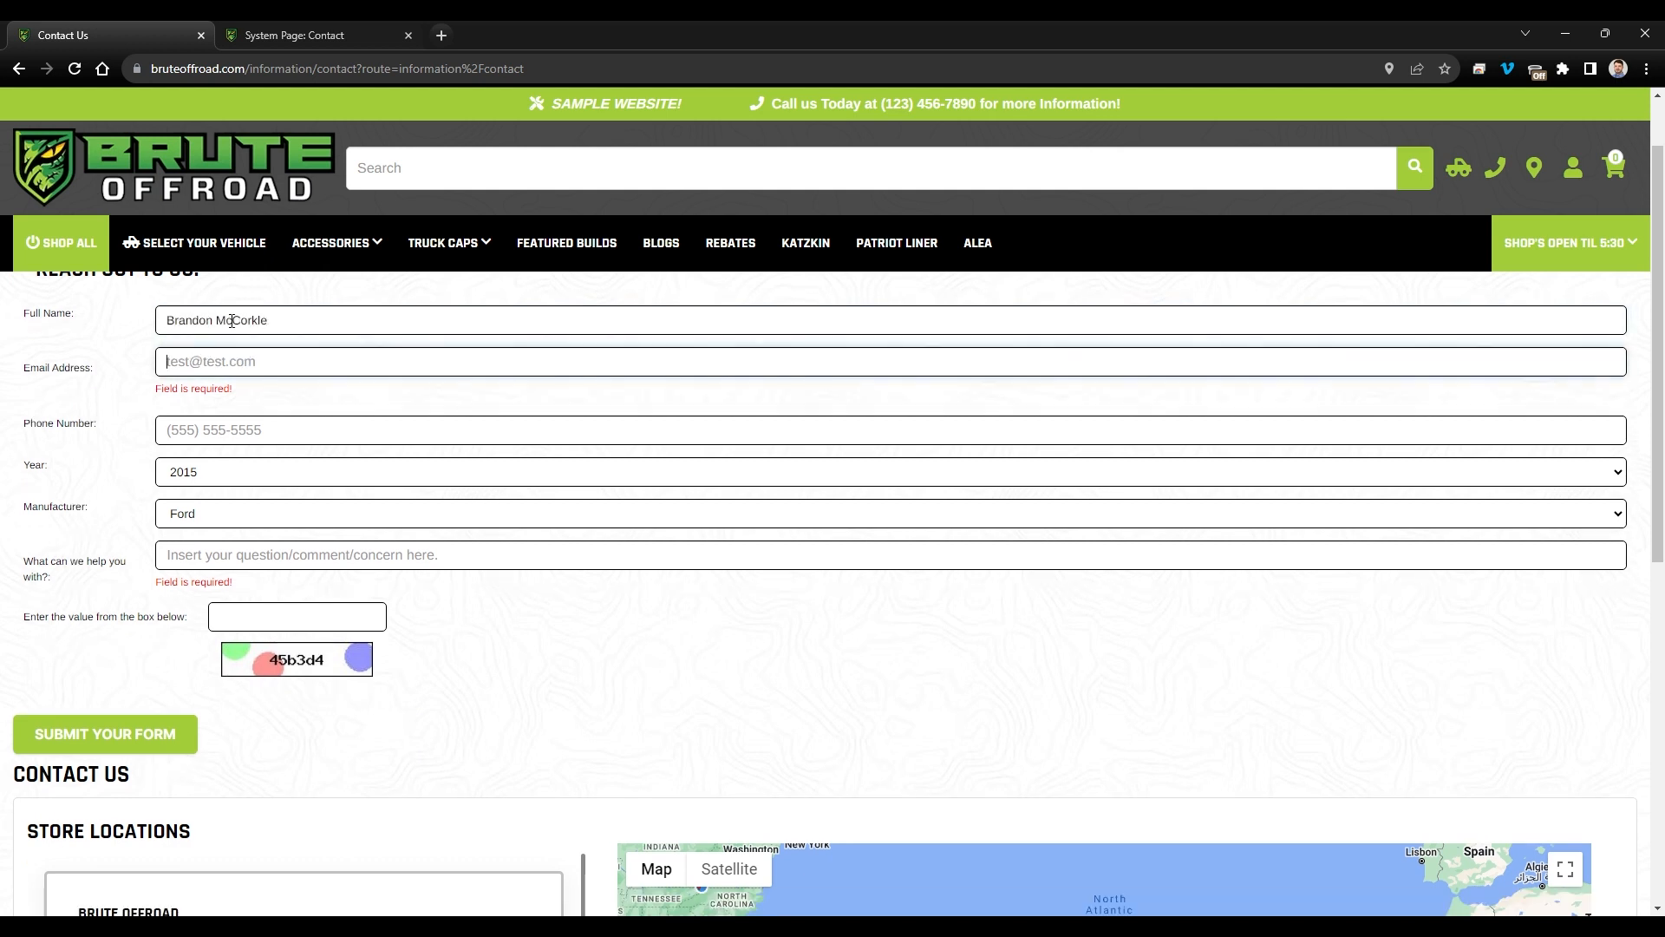
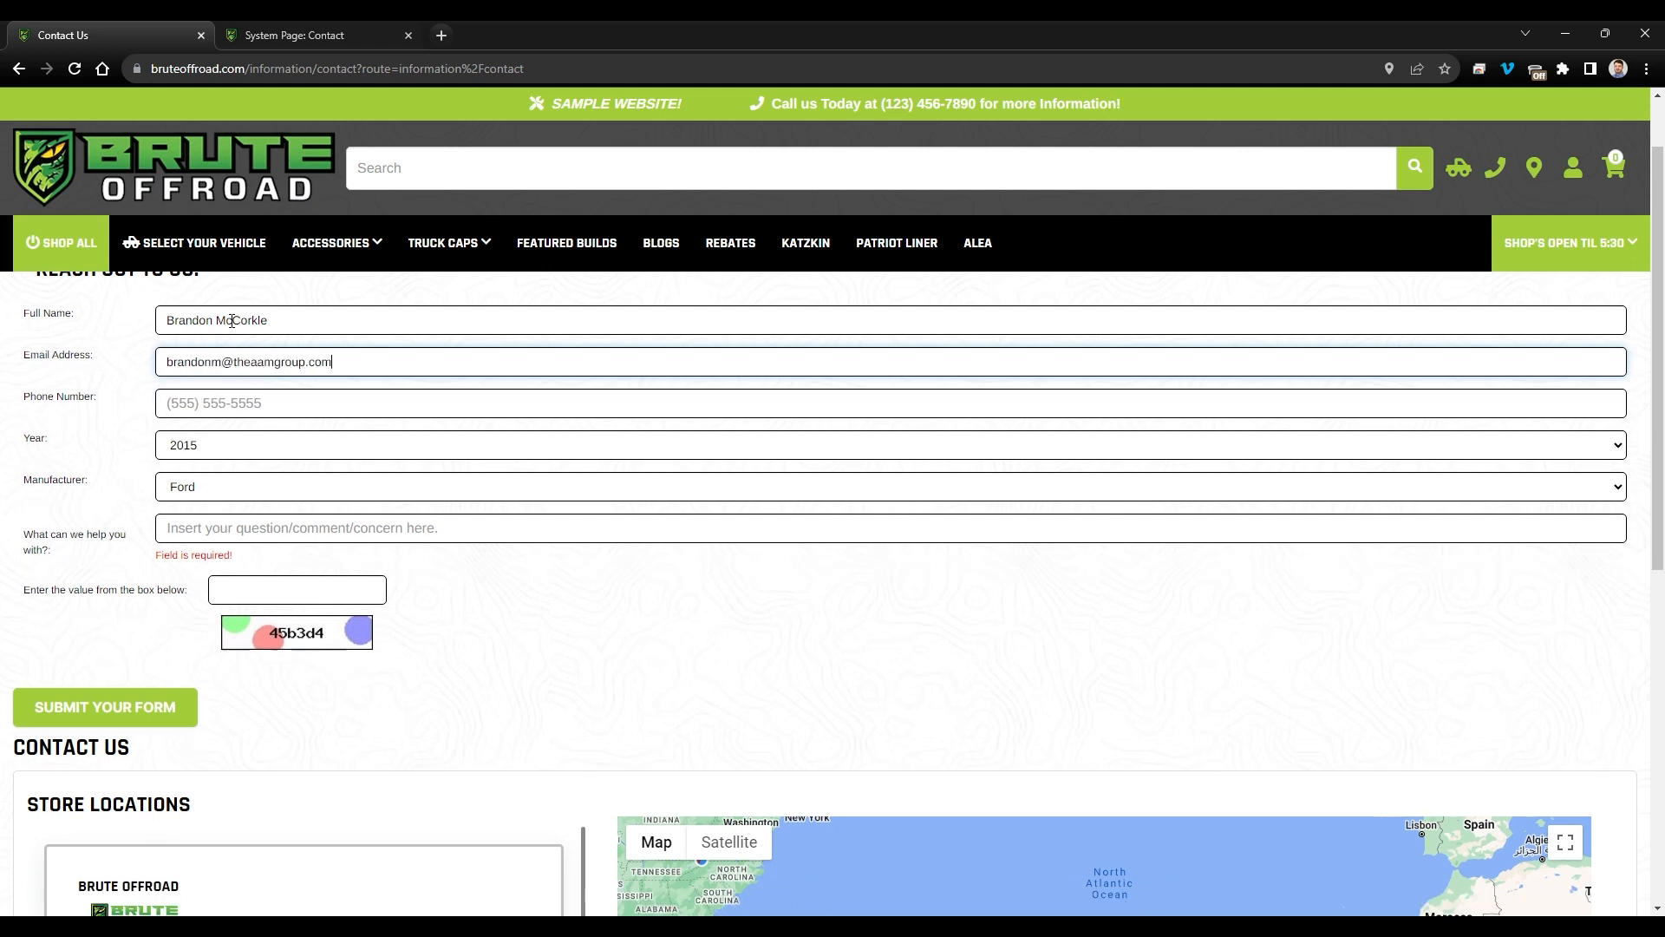
pyautogui.press('Tab')
pyautogui.write('555-555-5555')
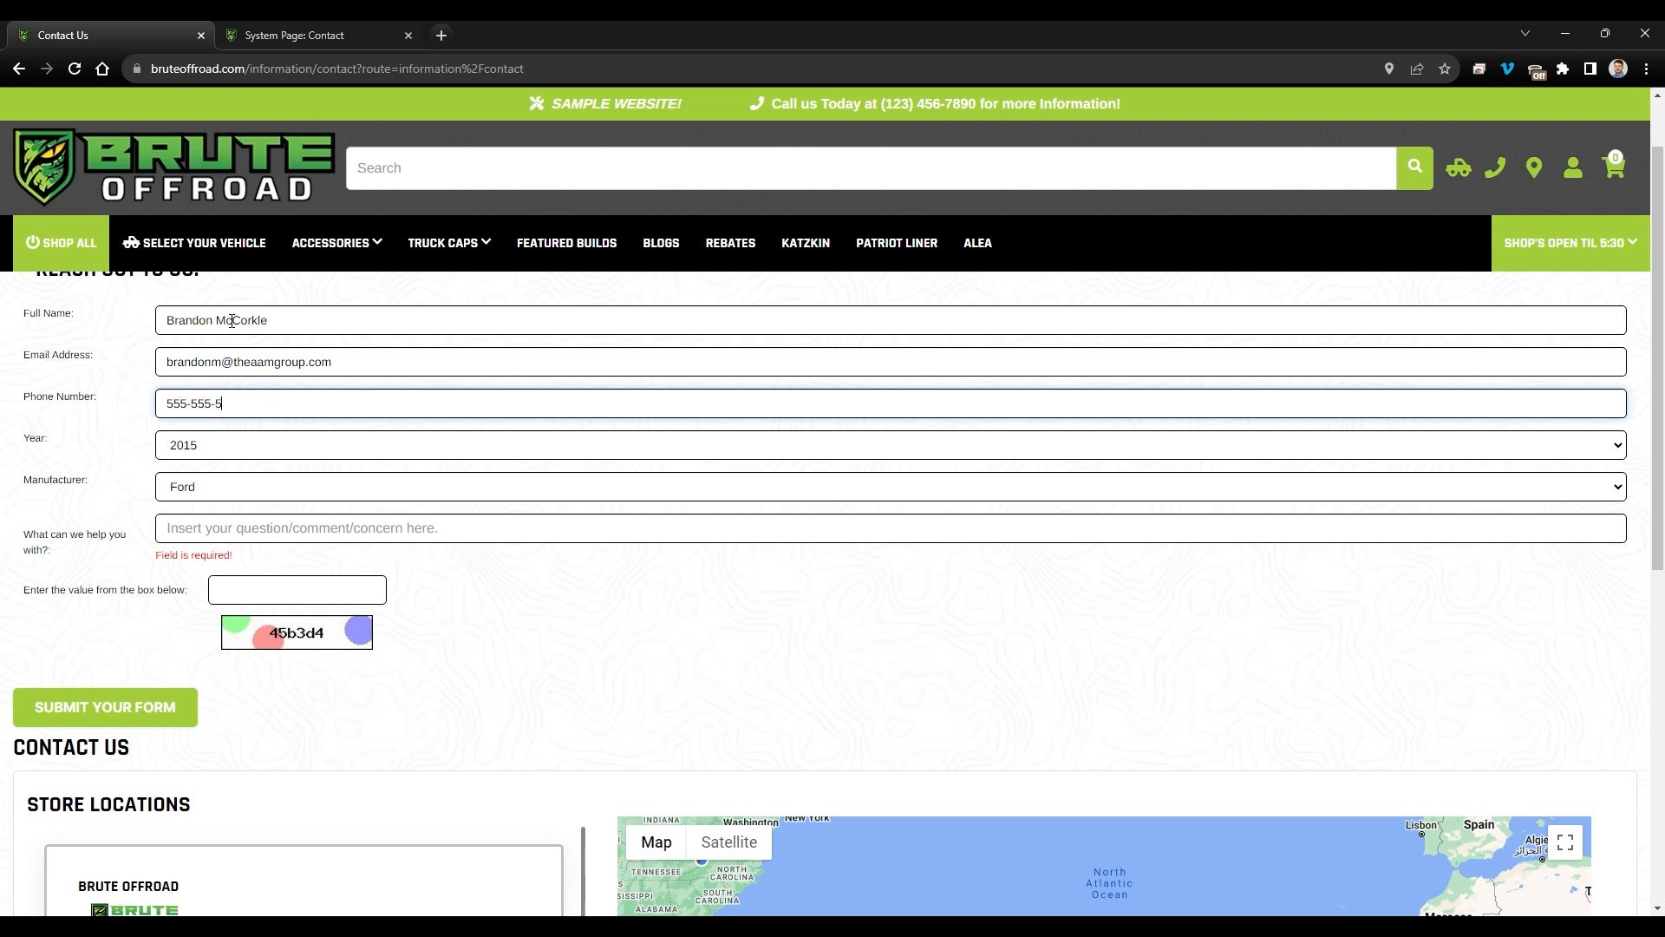
pyautogui.click(232, 533)
pyautogui.write('I')
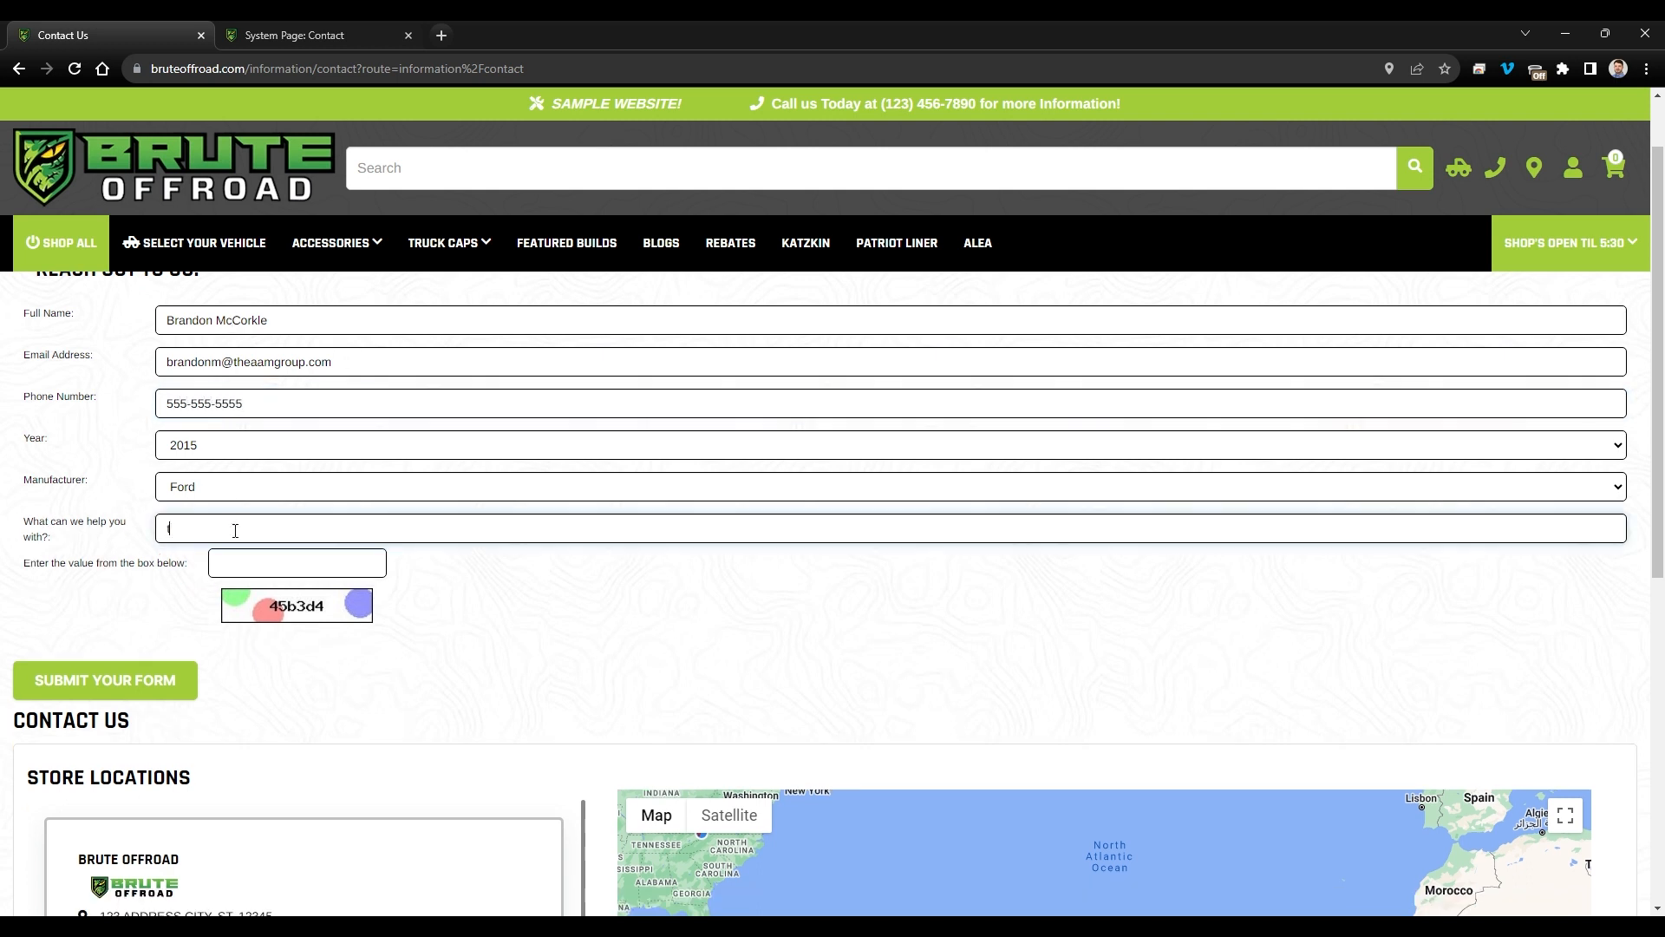
pyautogui.click(270, 561)
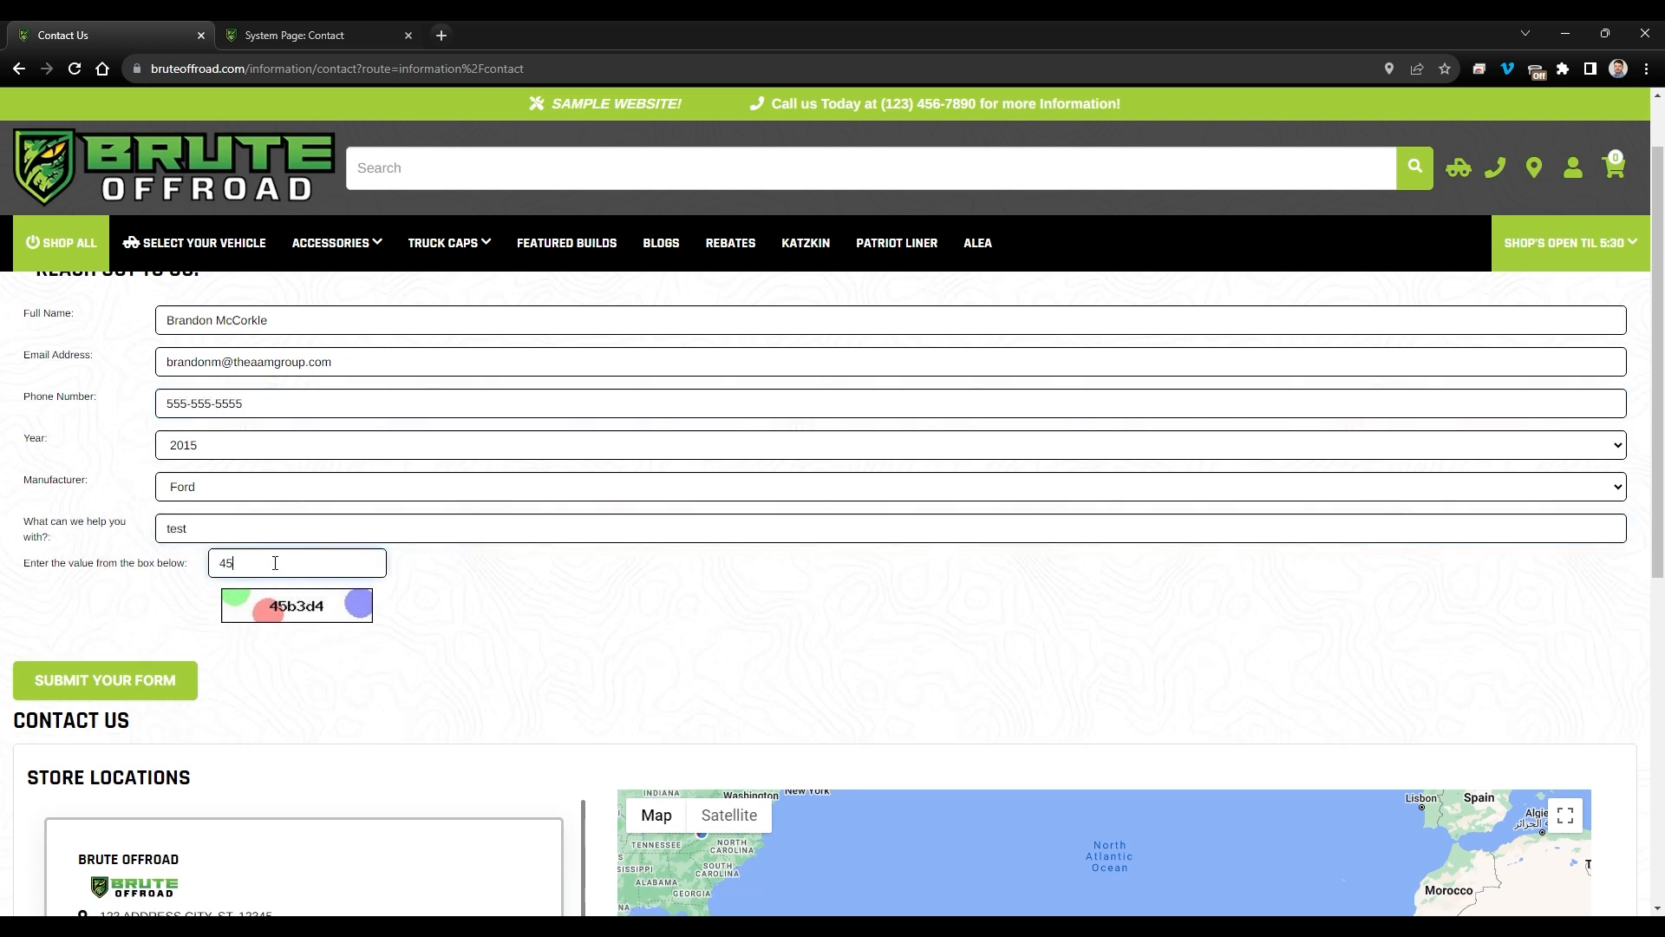
pyautogui.write('4')
pyautogui.click(157, 682)
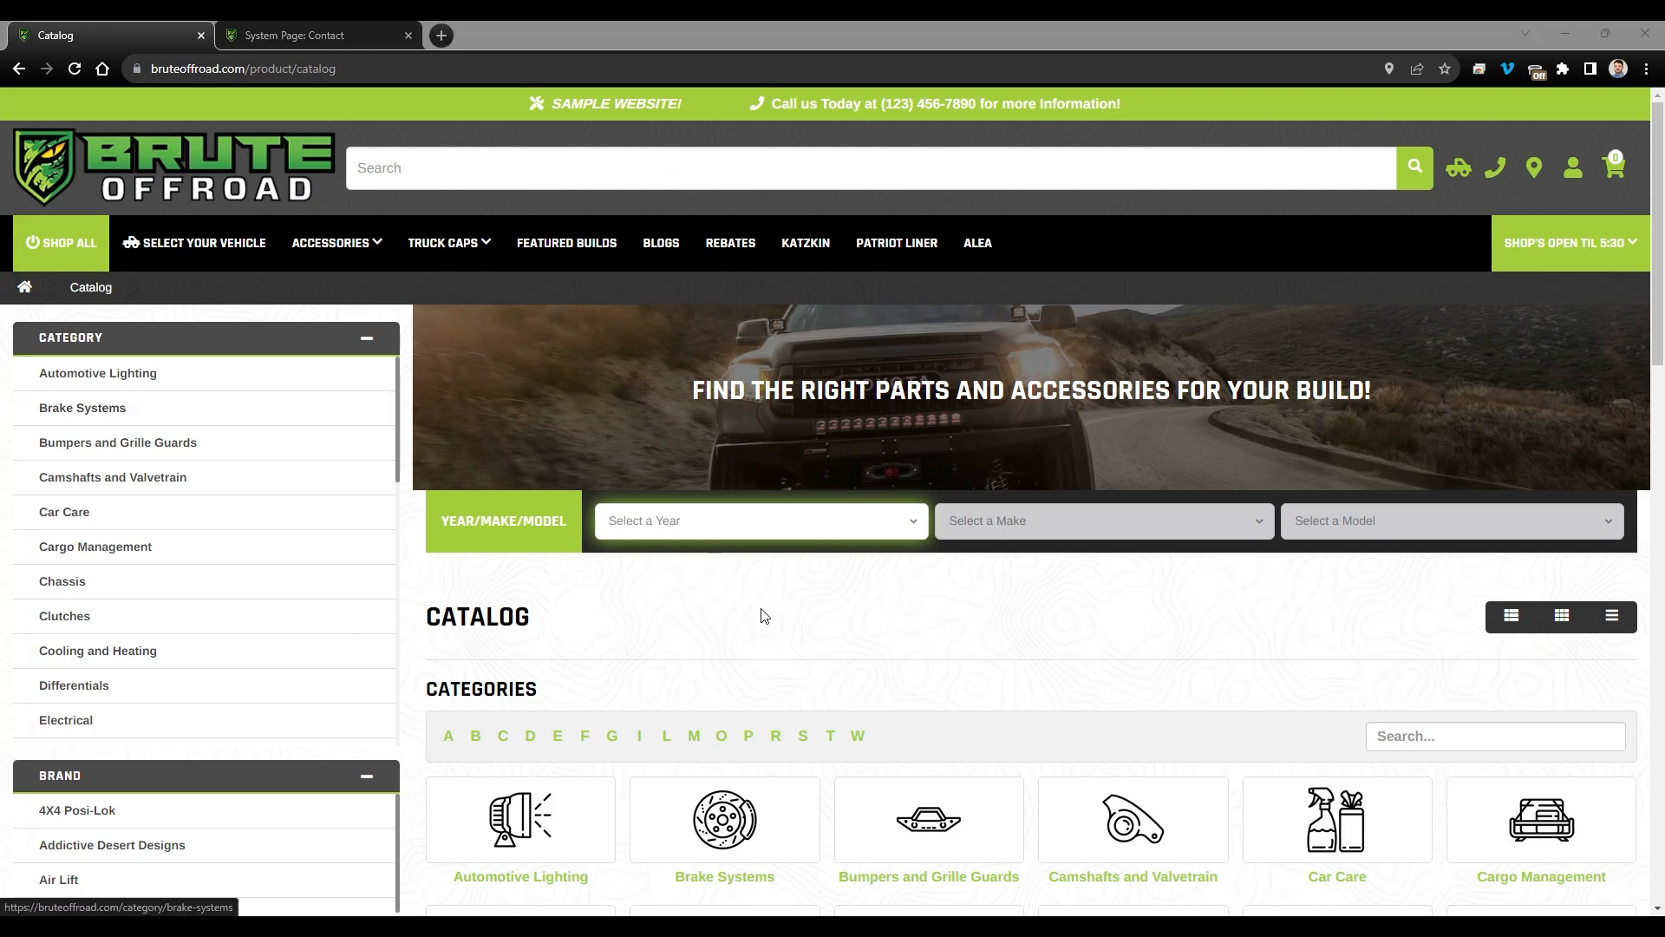
# - Open the Contact Us (test) submissions and view the test entry's details in printable form
pyautogui.scroll(-5, 757, 622)
pyautogui.scroll(5, 758, 622)
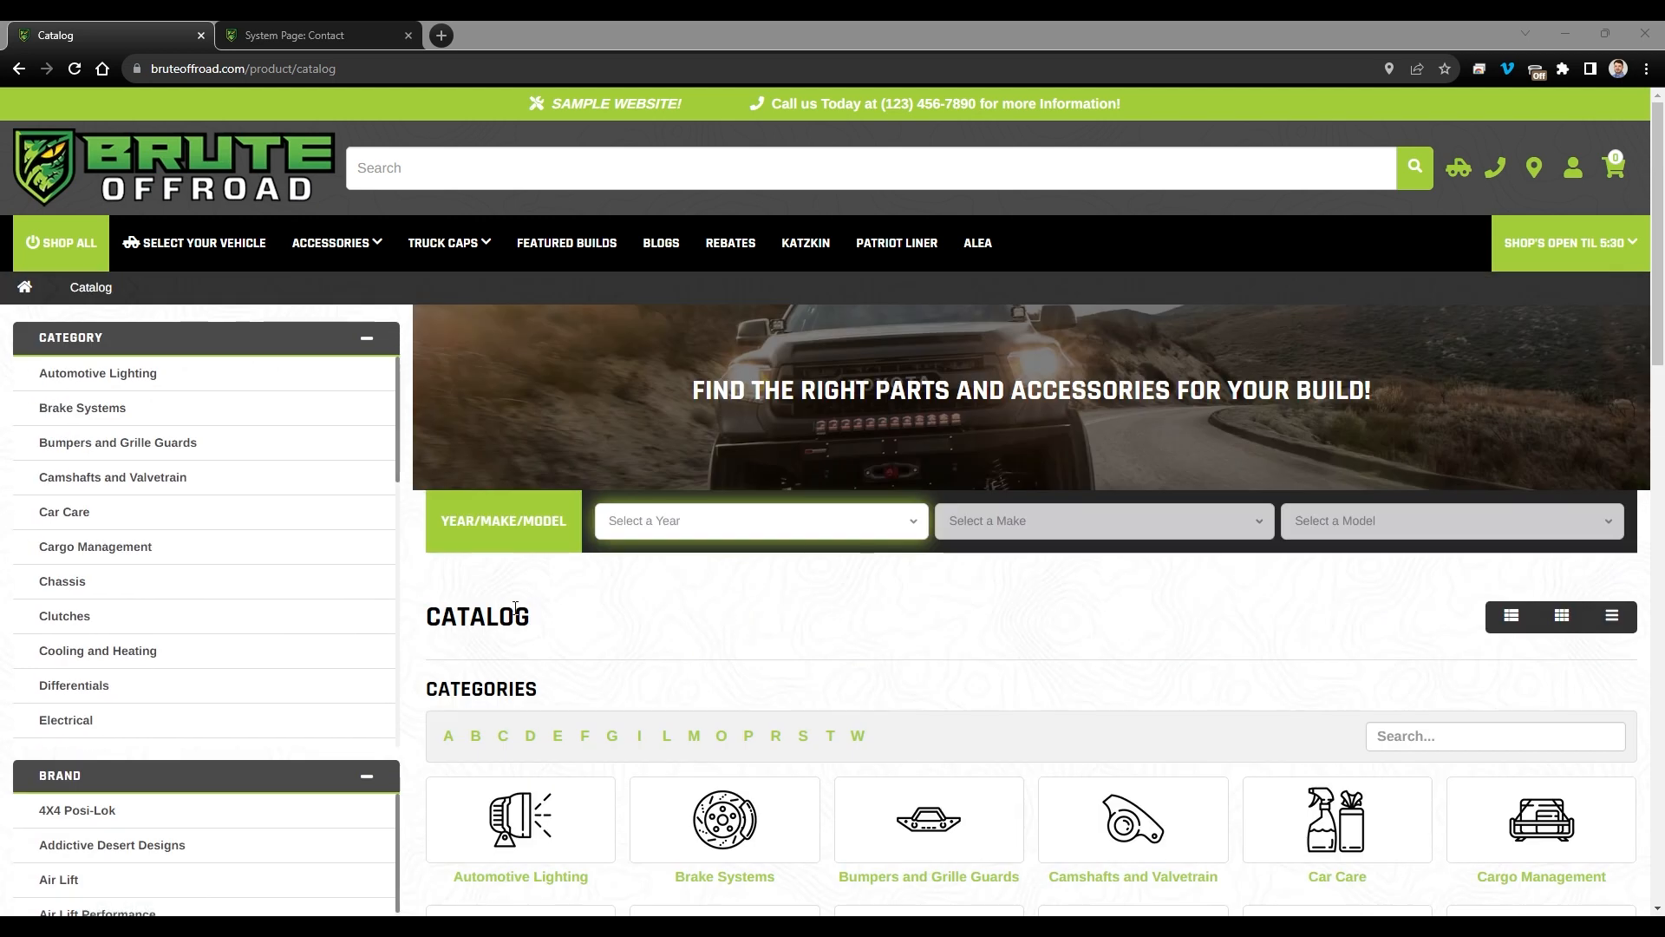
pyautogui.click(309, 33)
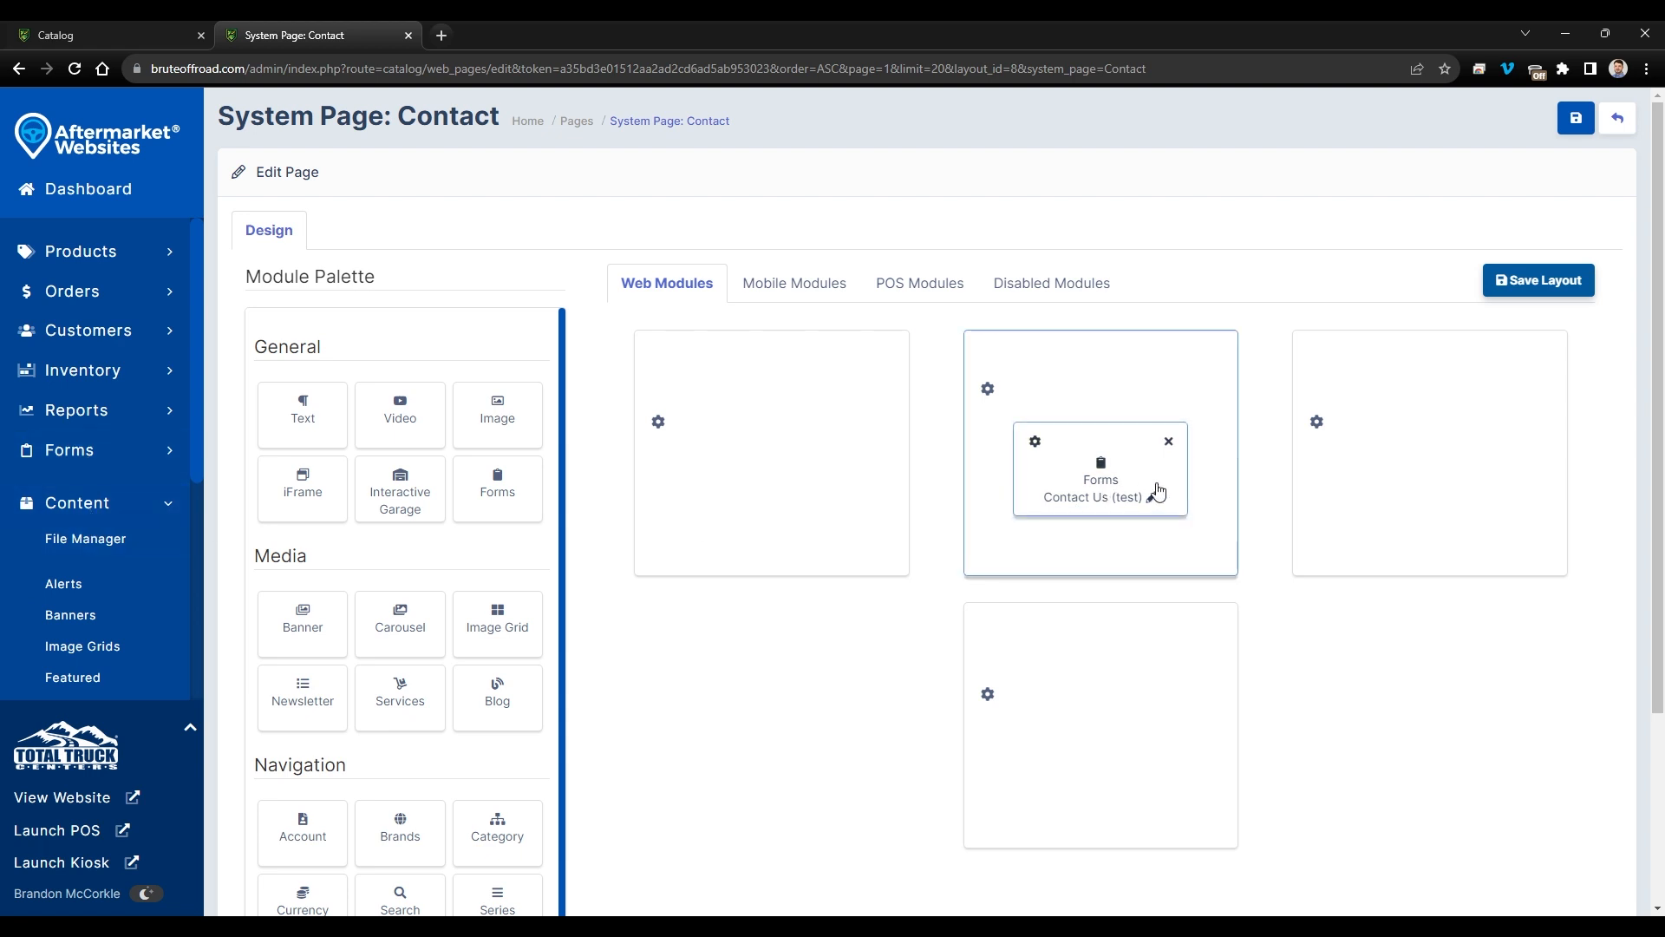
pyautogui.scroll(-2, 50, 558)
pyautogui.scroll(1, 52, 451)
pyautogui.click(69, 363)
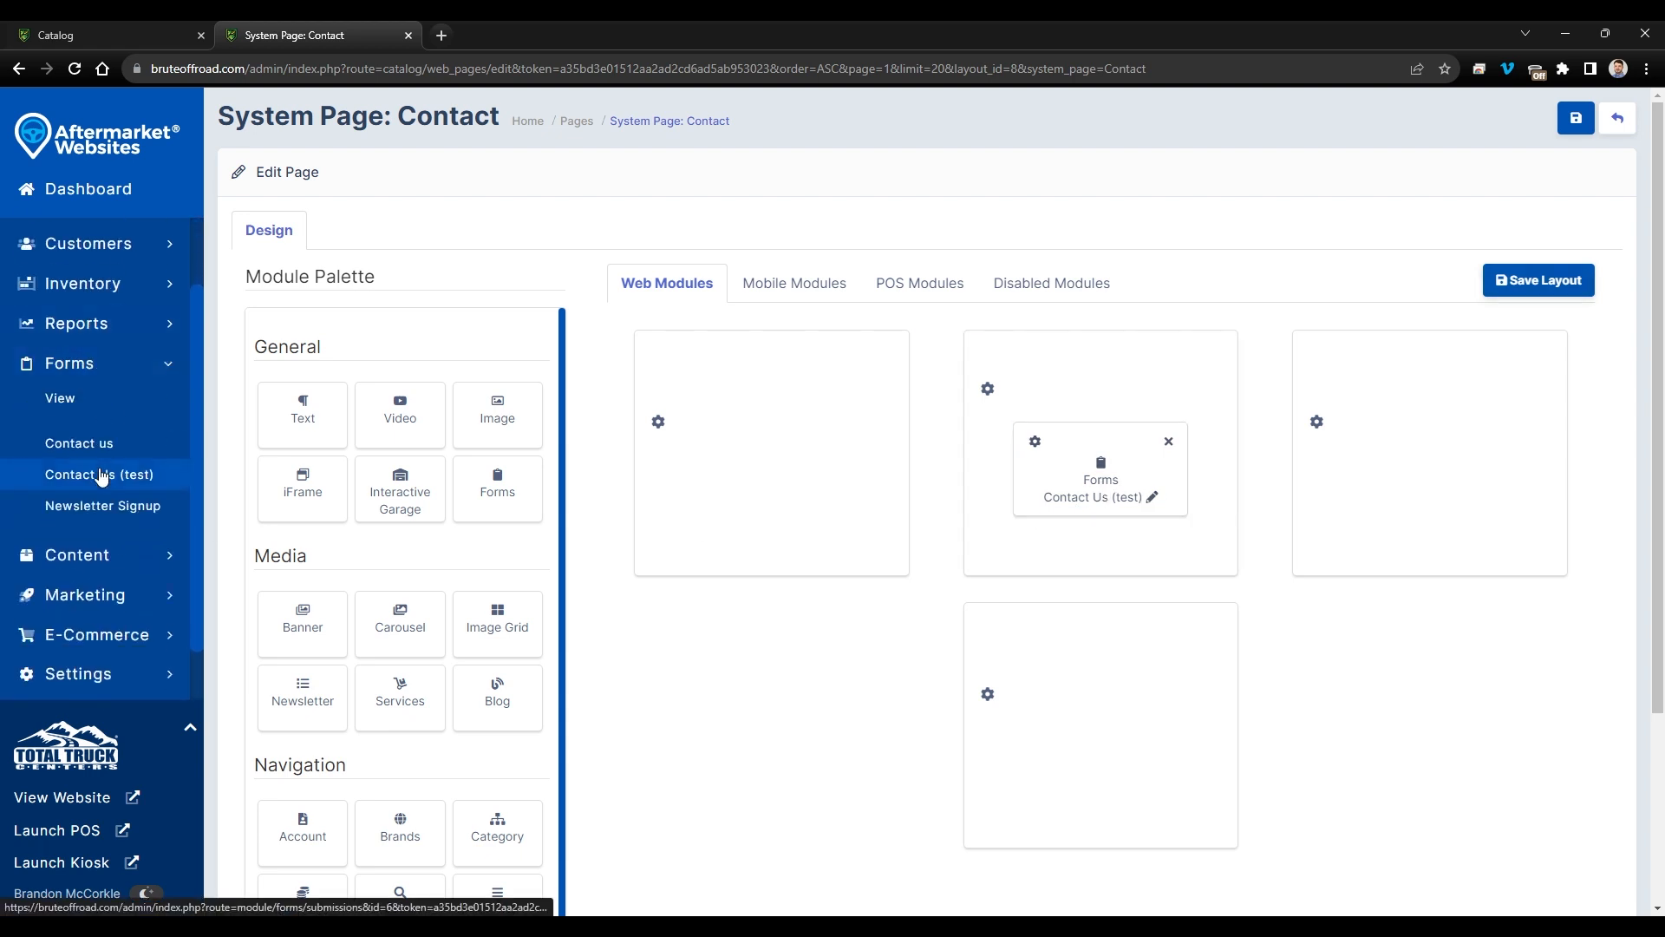
pyautogui.click(101, 476)
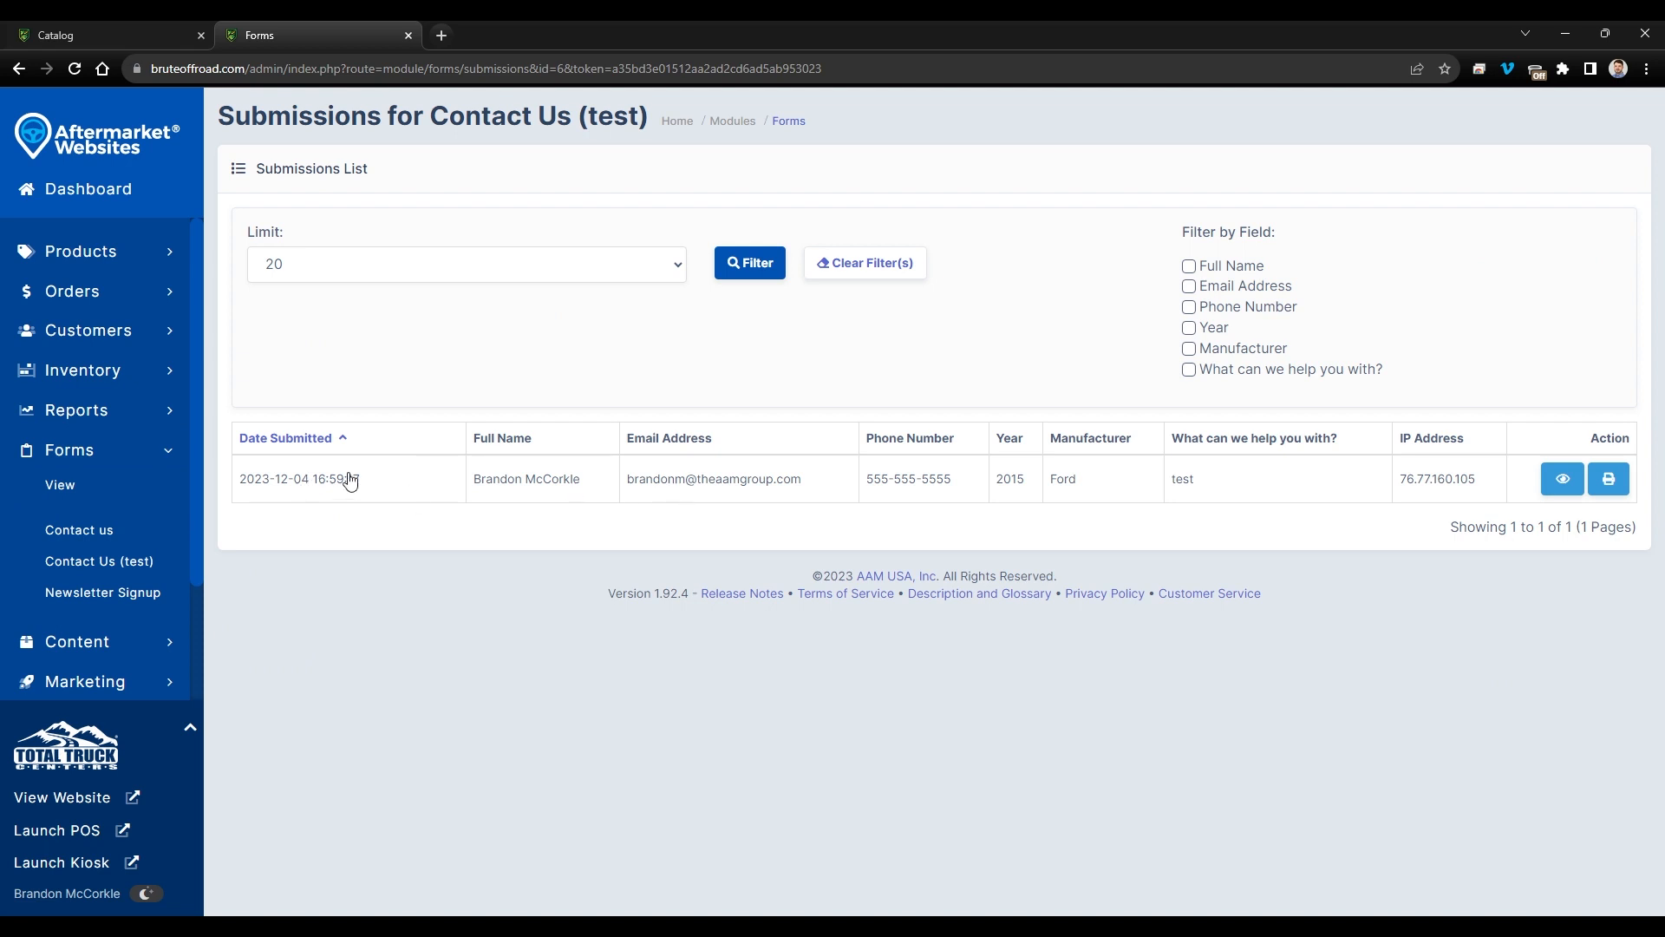
pyautogui.click(1552, 492)
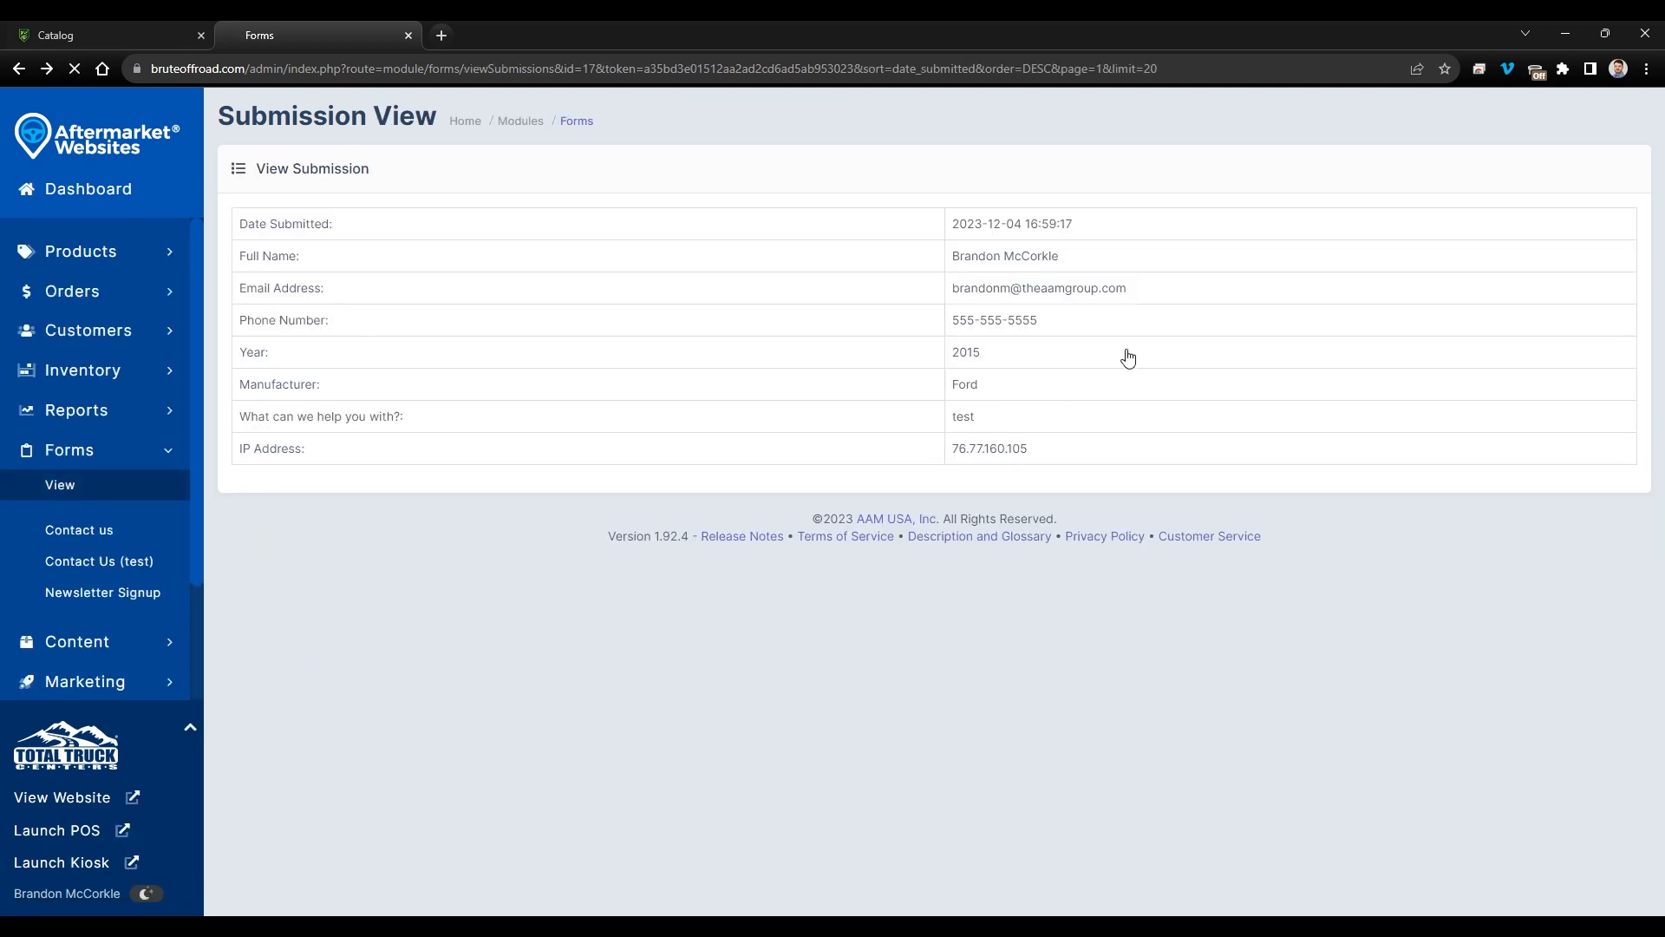
pyautogui.click(1605, 475)
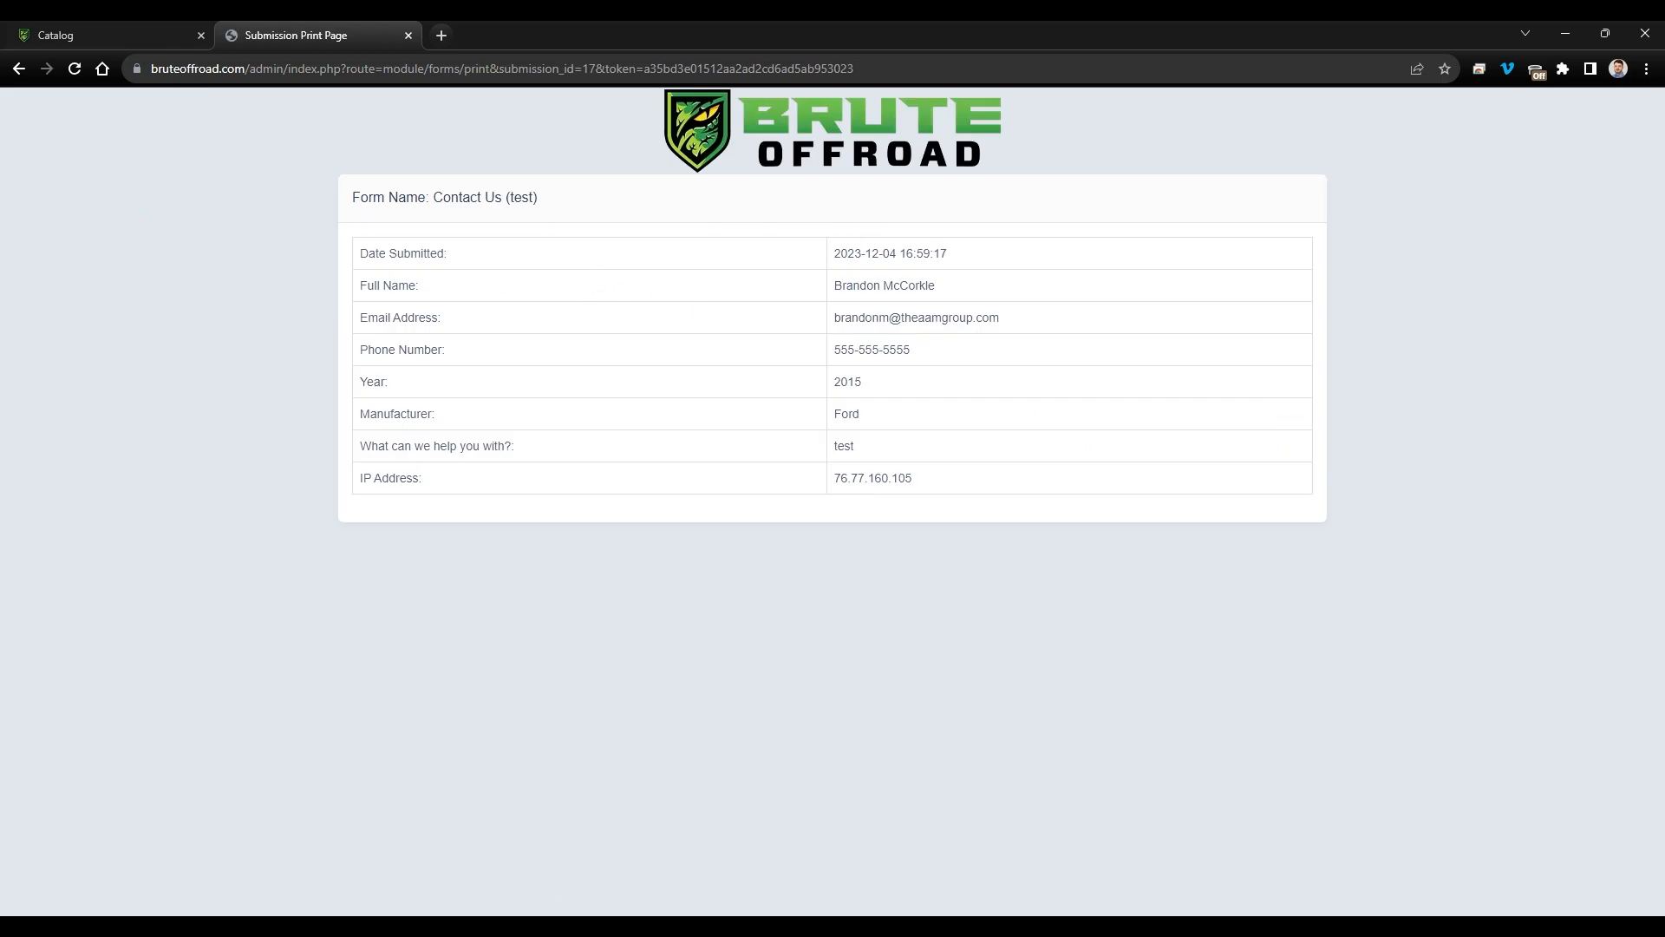
# - Return to the submissions list and open the list of all forms
pyautogui.click(198, 342)
pyautogui.hotkey('alt', 'Left')
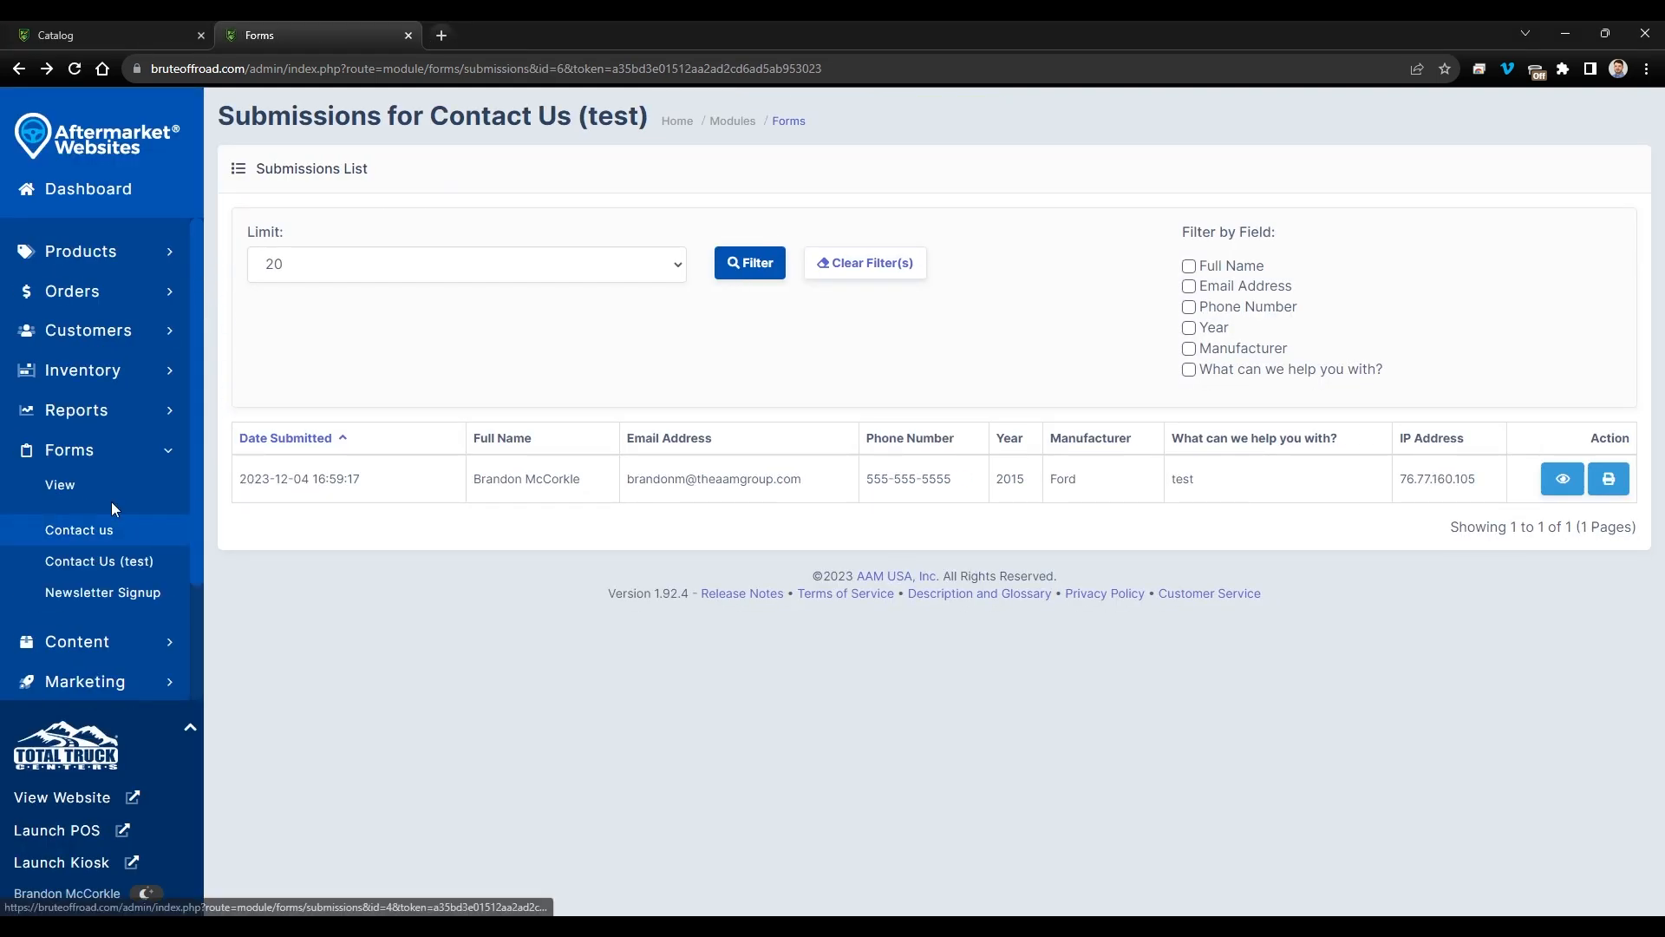
pyautogui.click(85, 487)
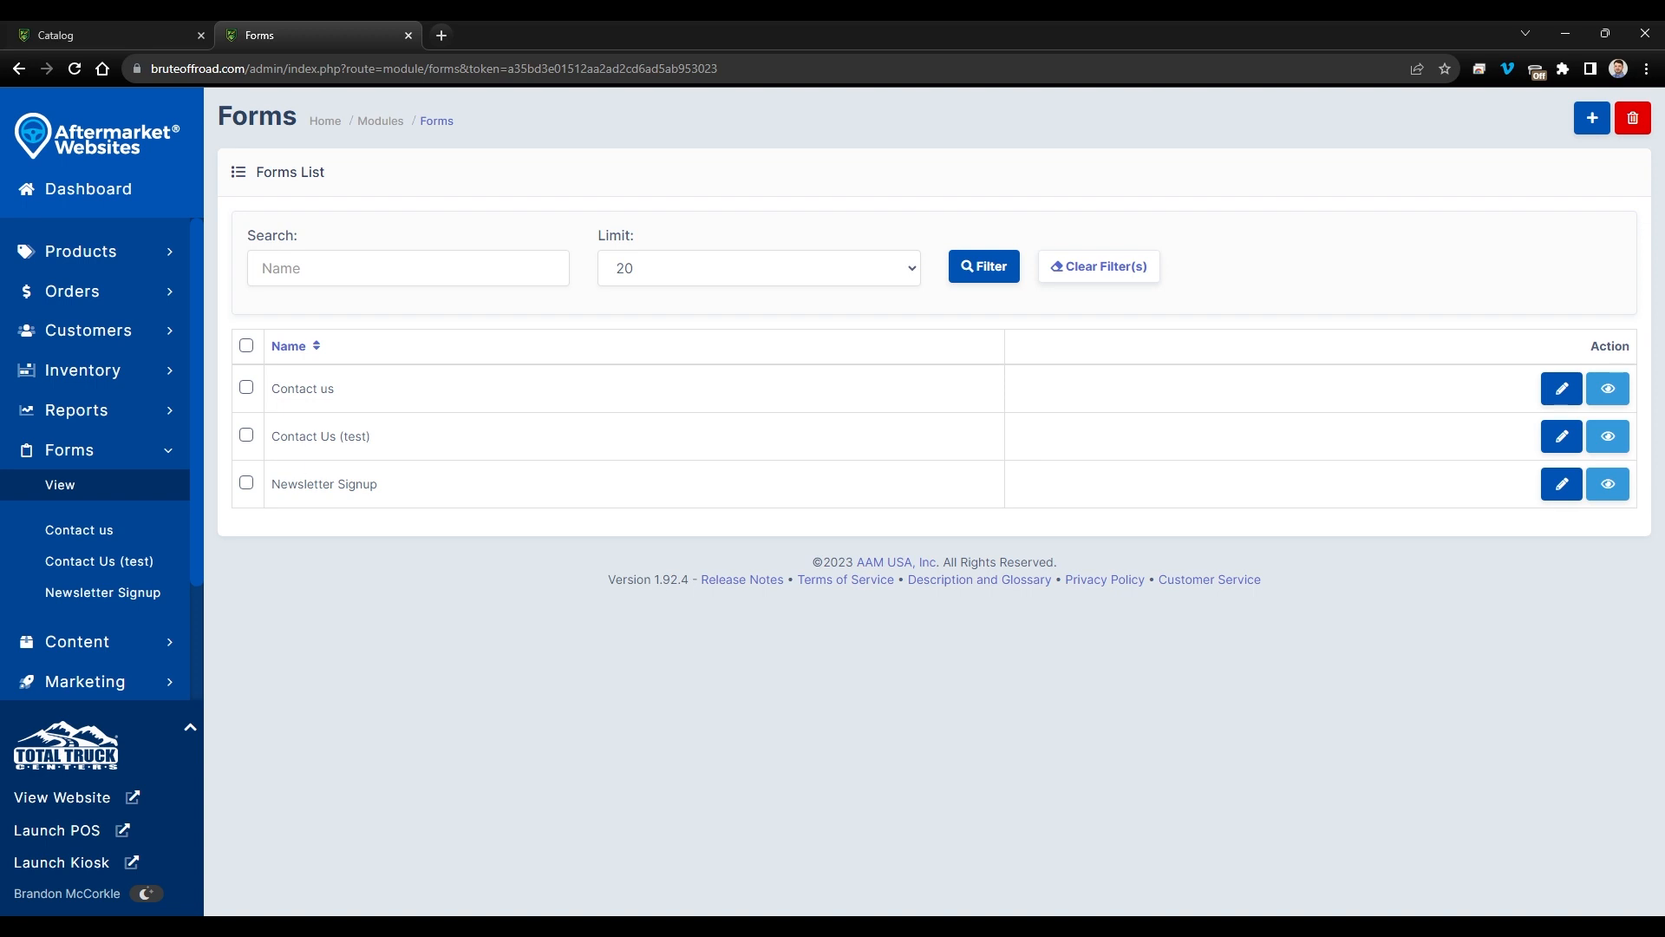
# - Open the Contact Us (test) settings and inspect the Recipient Email(s) address and its help tooltip
pyautogui.click(409, 402)
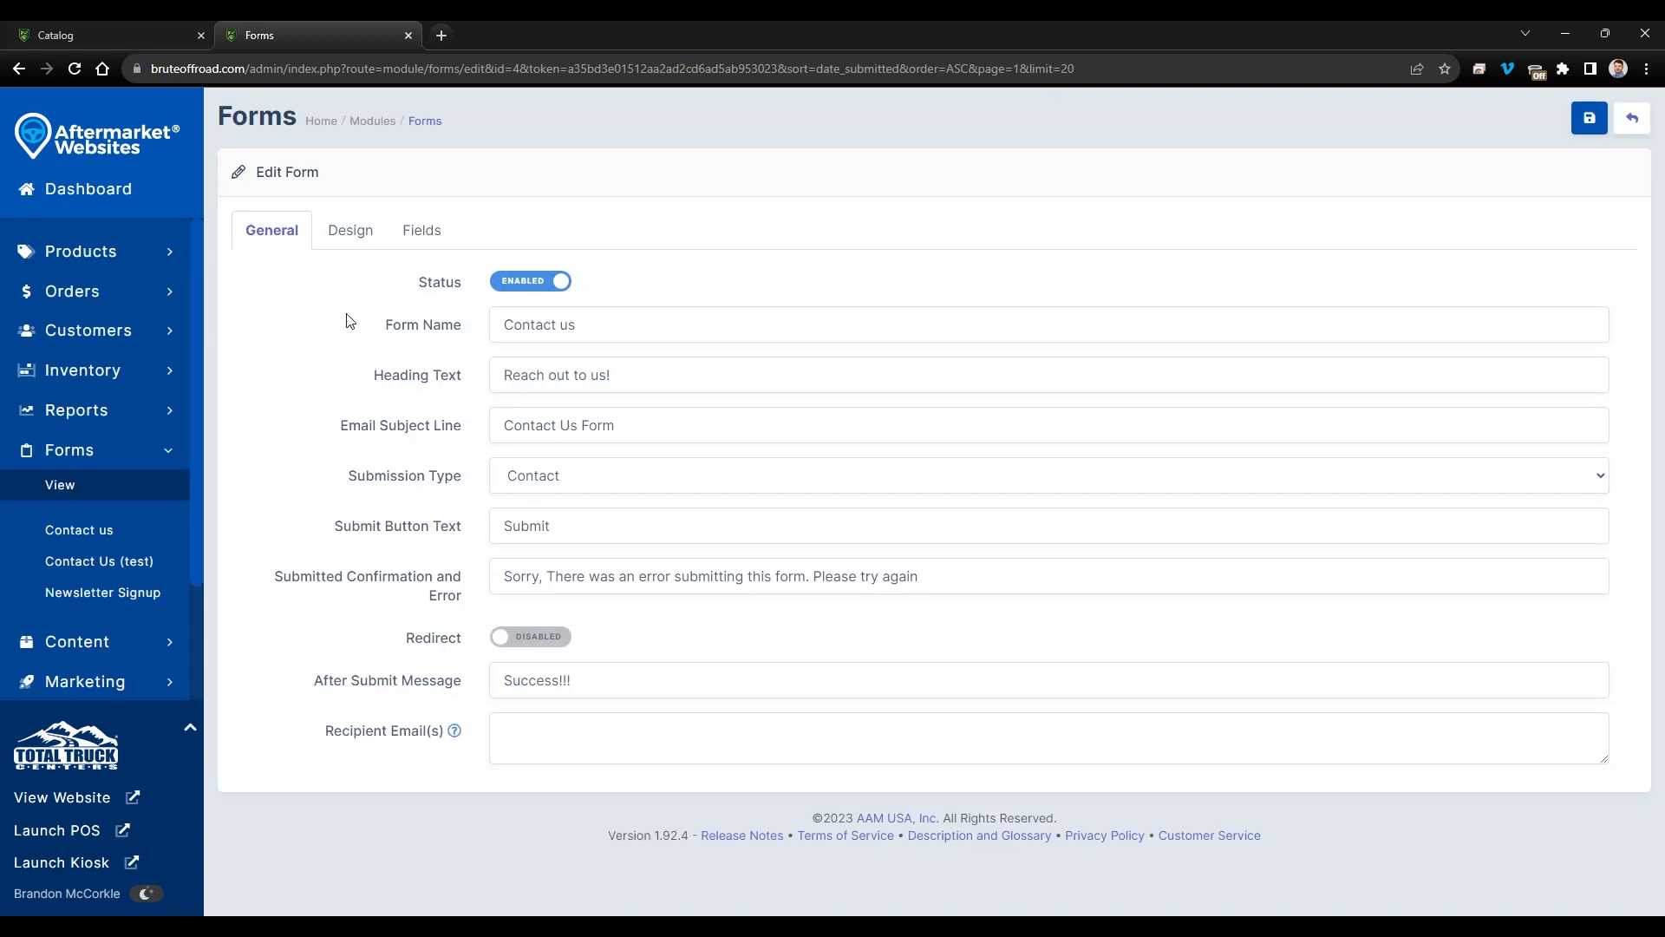
pyautogui.hotkey('alt', 'Left')
pyautogui.click(360, 436)
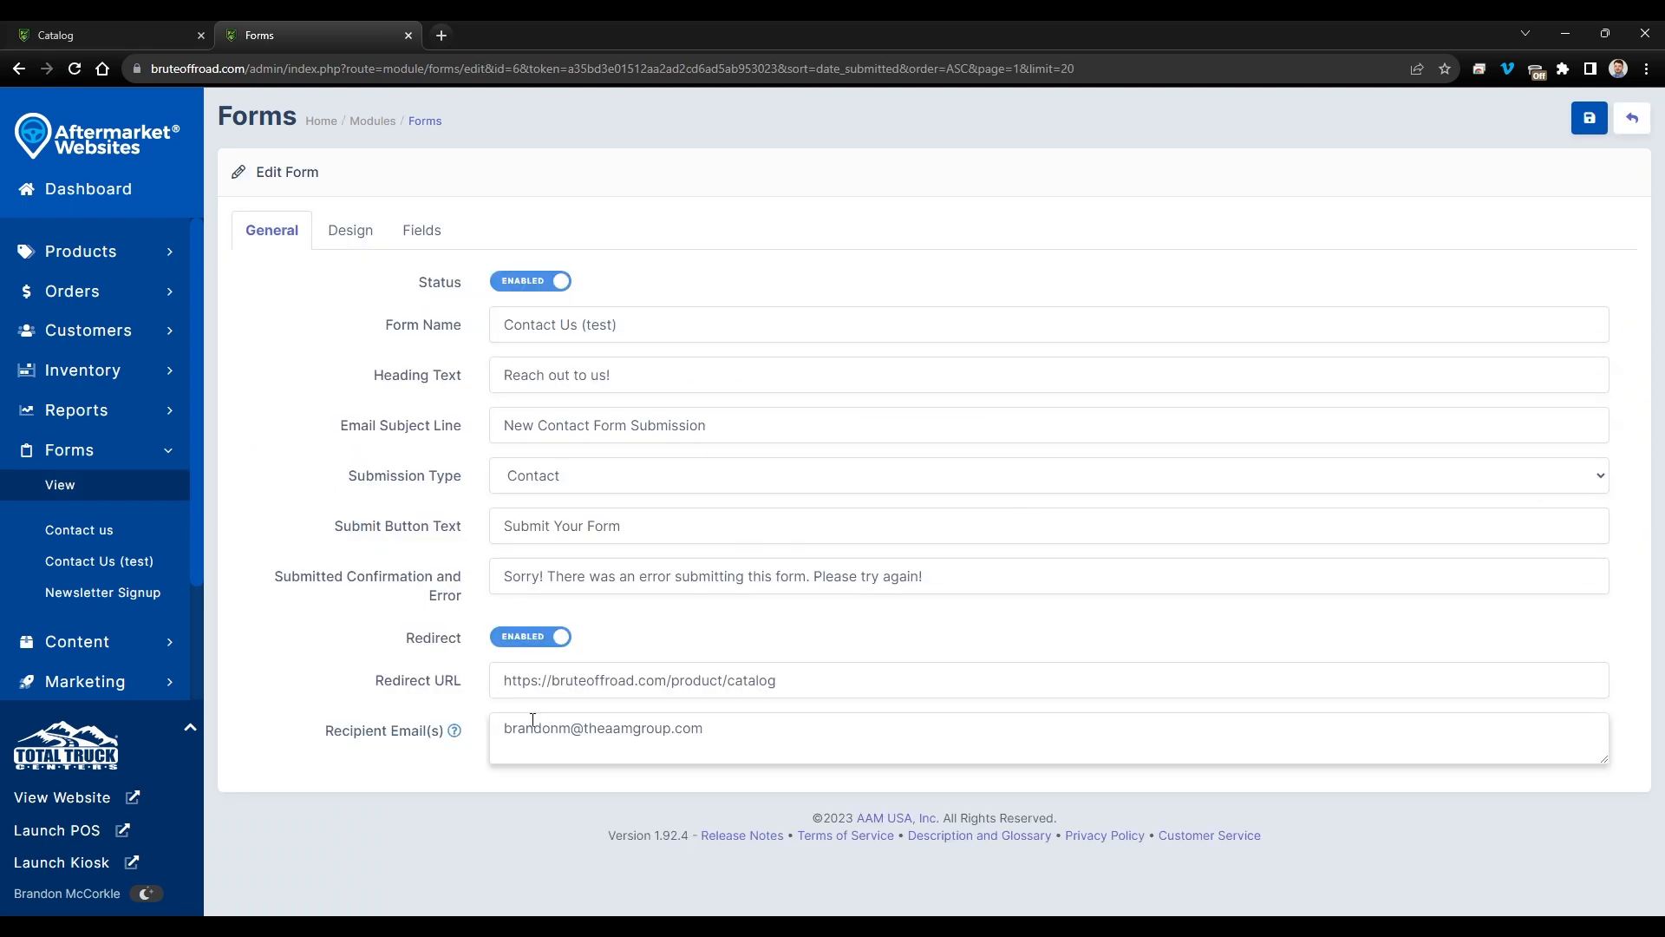
pyautogui.click(662, 742)
pyautogui.moveTo(747, 735); pyautogui.dragTo(490, 746)
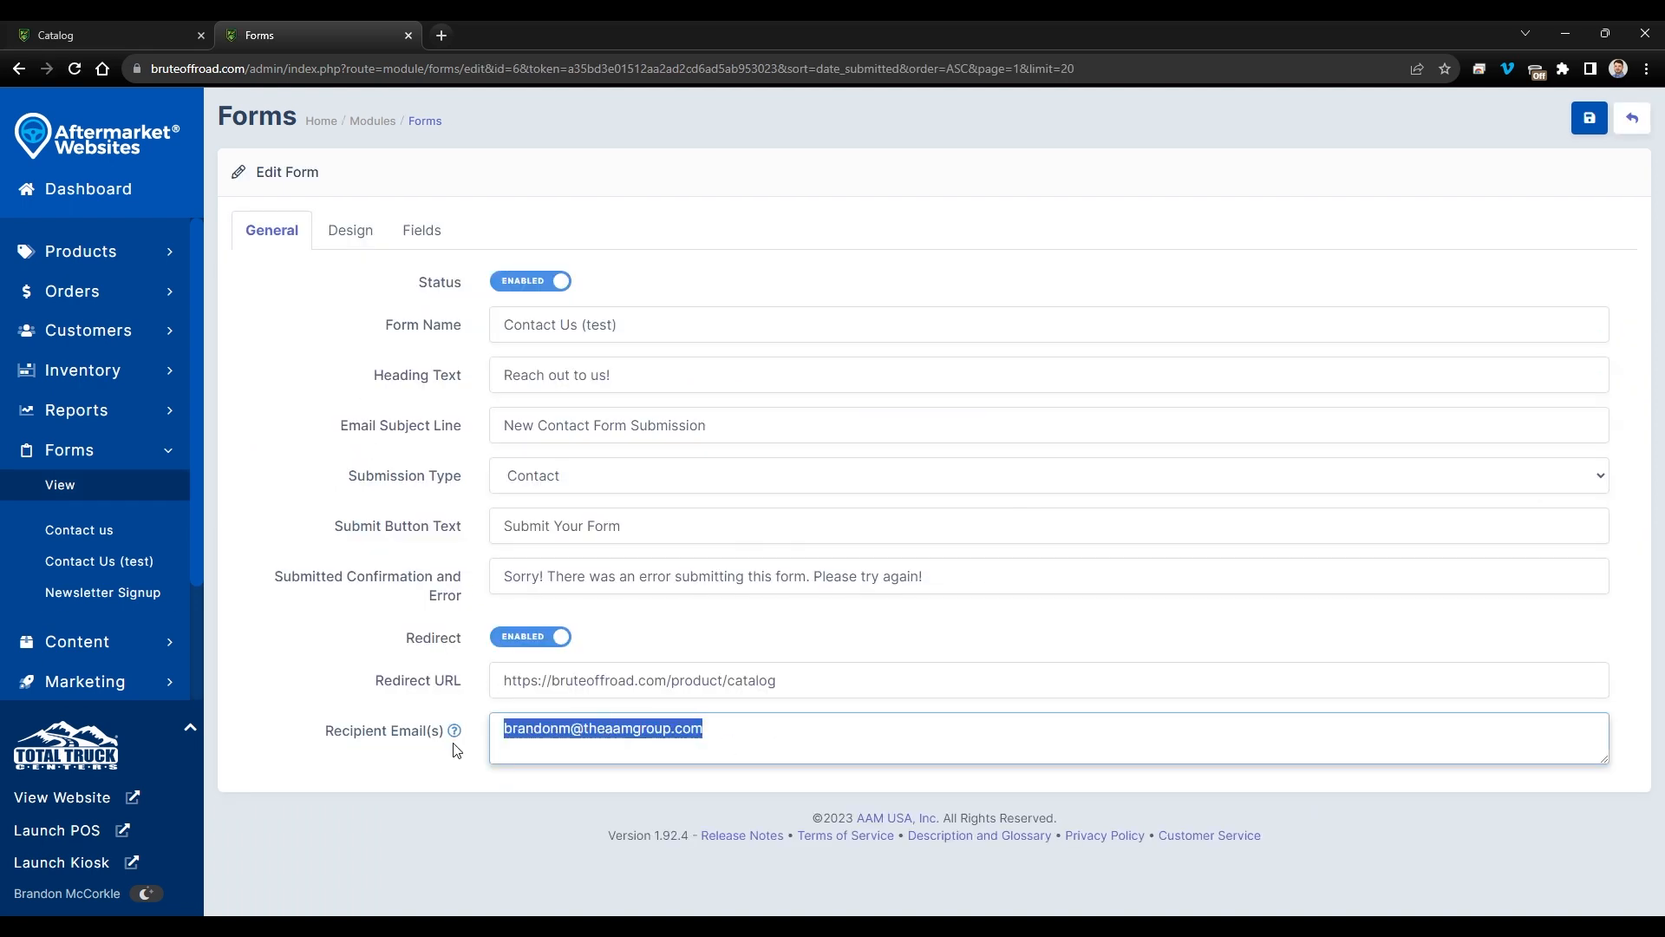
pyautogui.moveTo(455, 734)
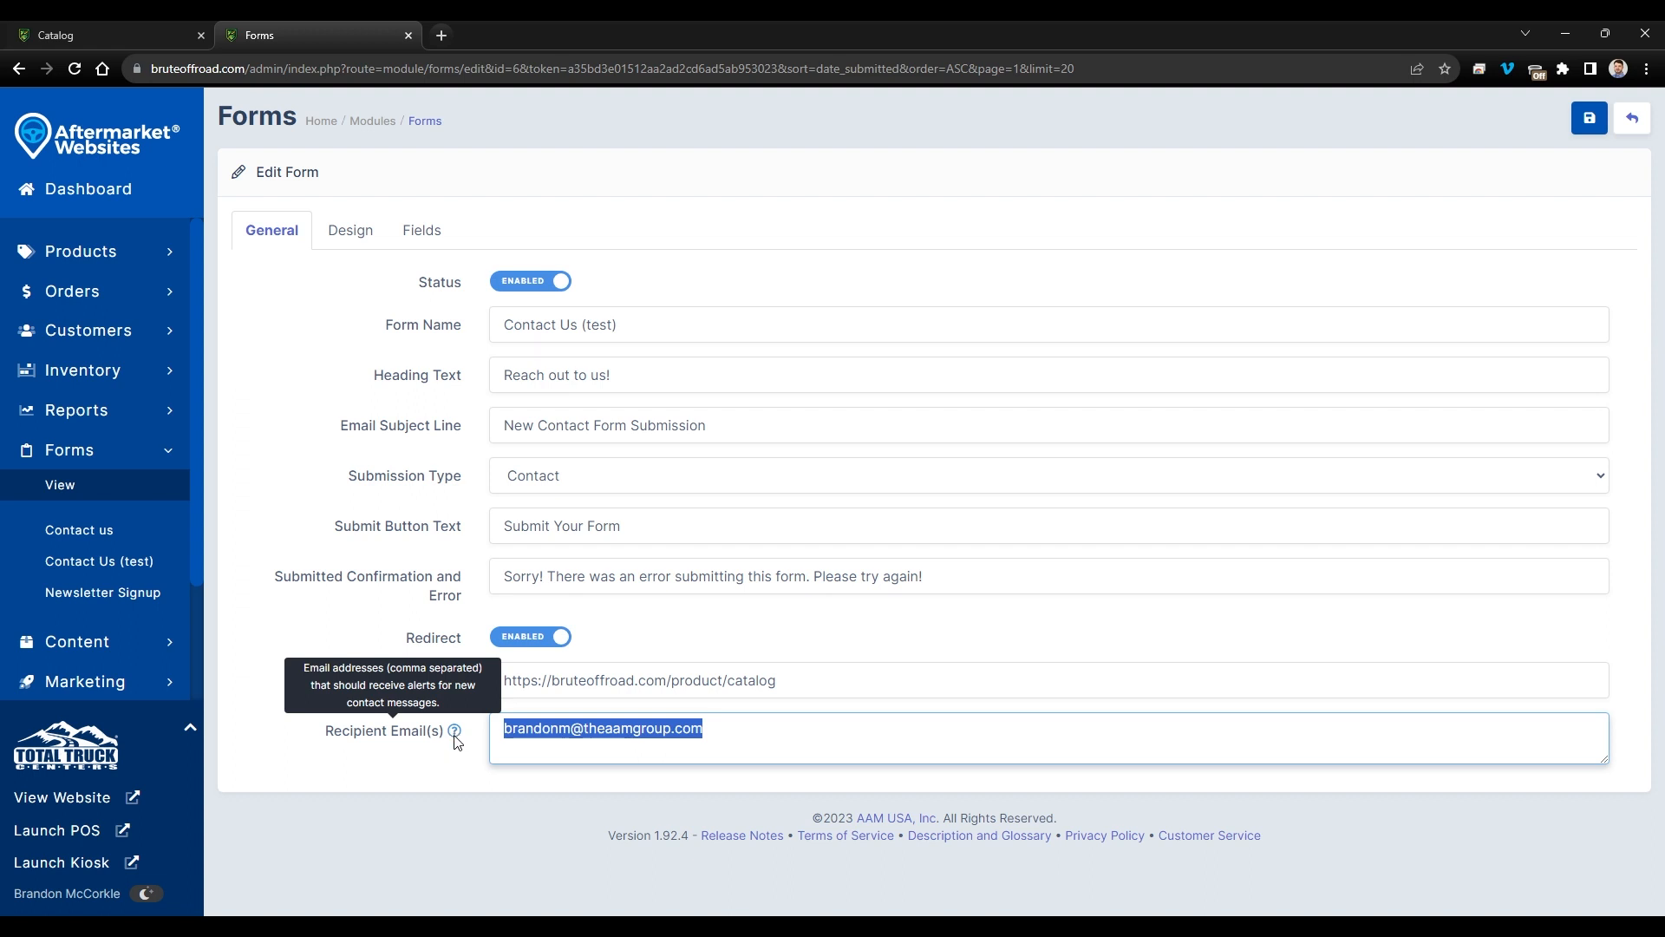
pyautogui.click(646, 733)
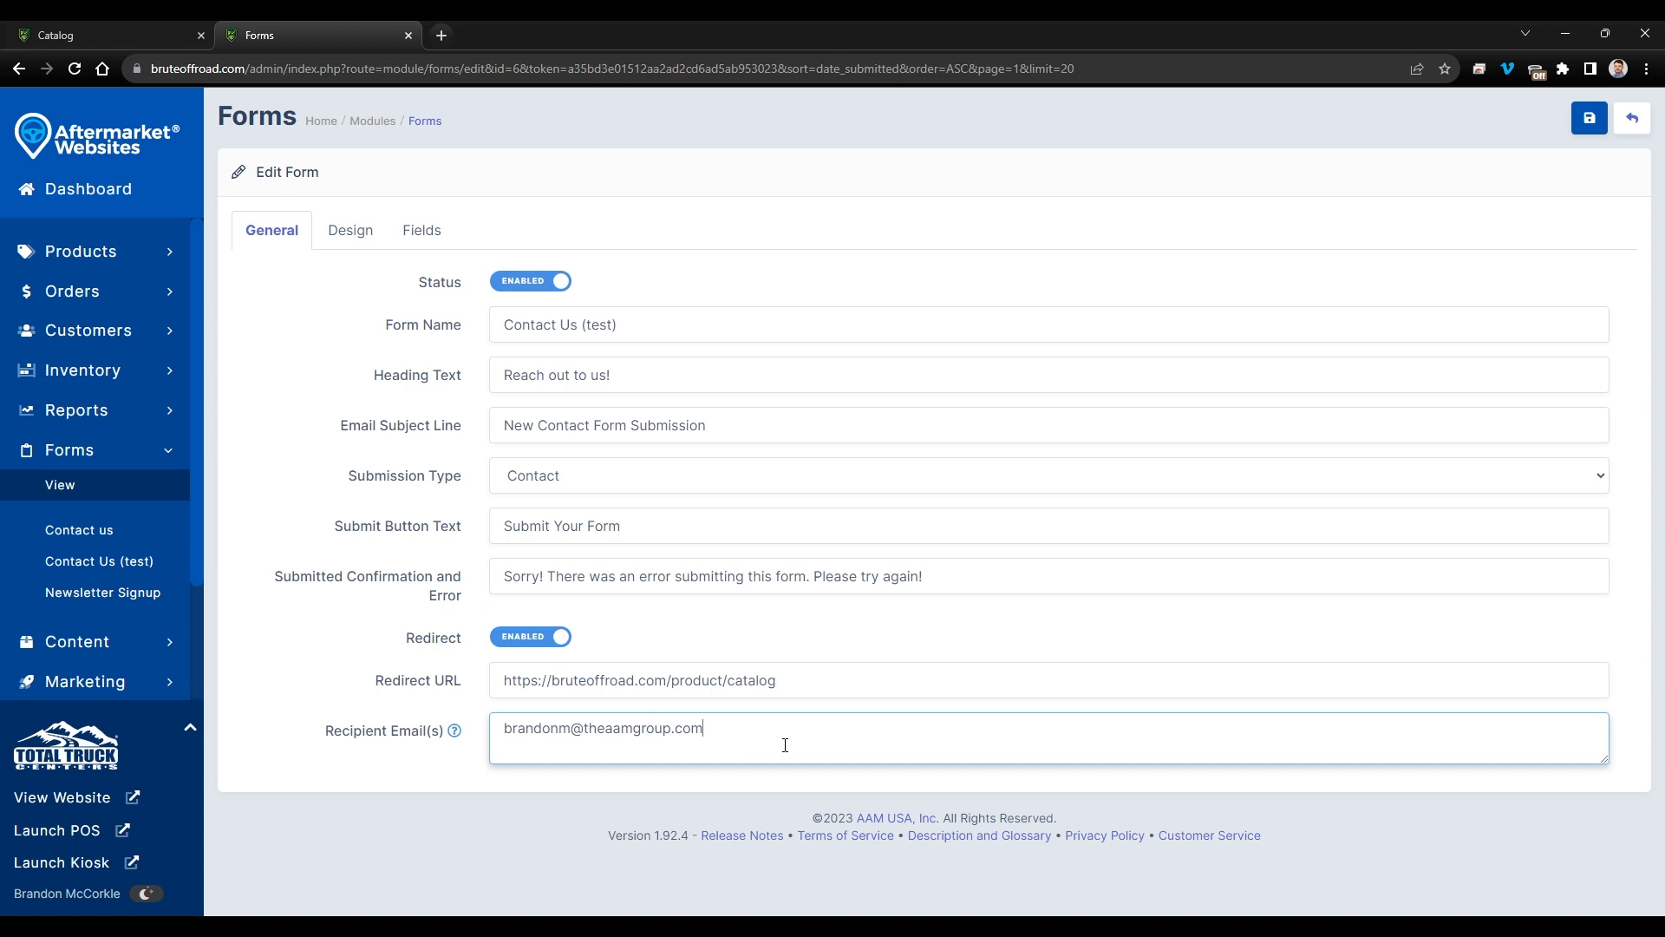
pyautogui.moveTo(785, 745); pyautogui.dragTo(481, 734)
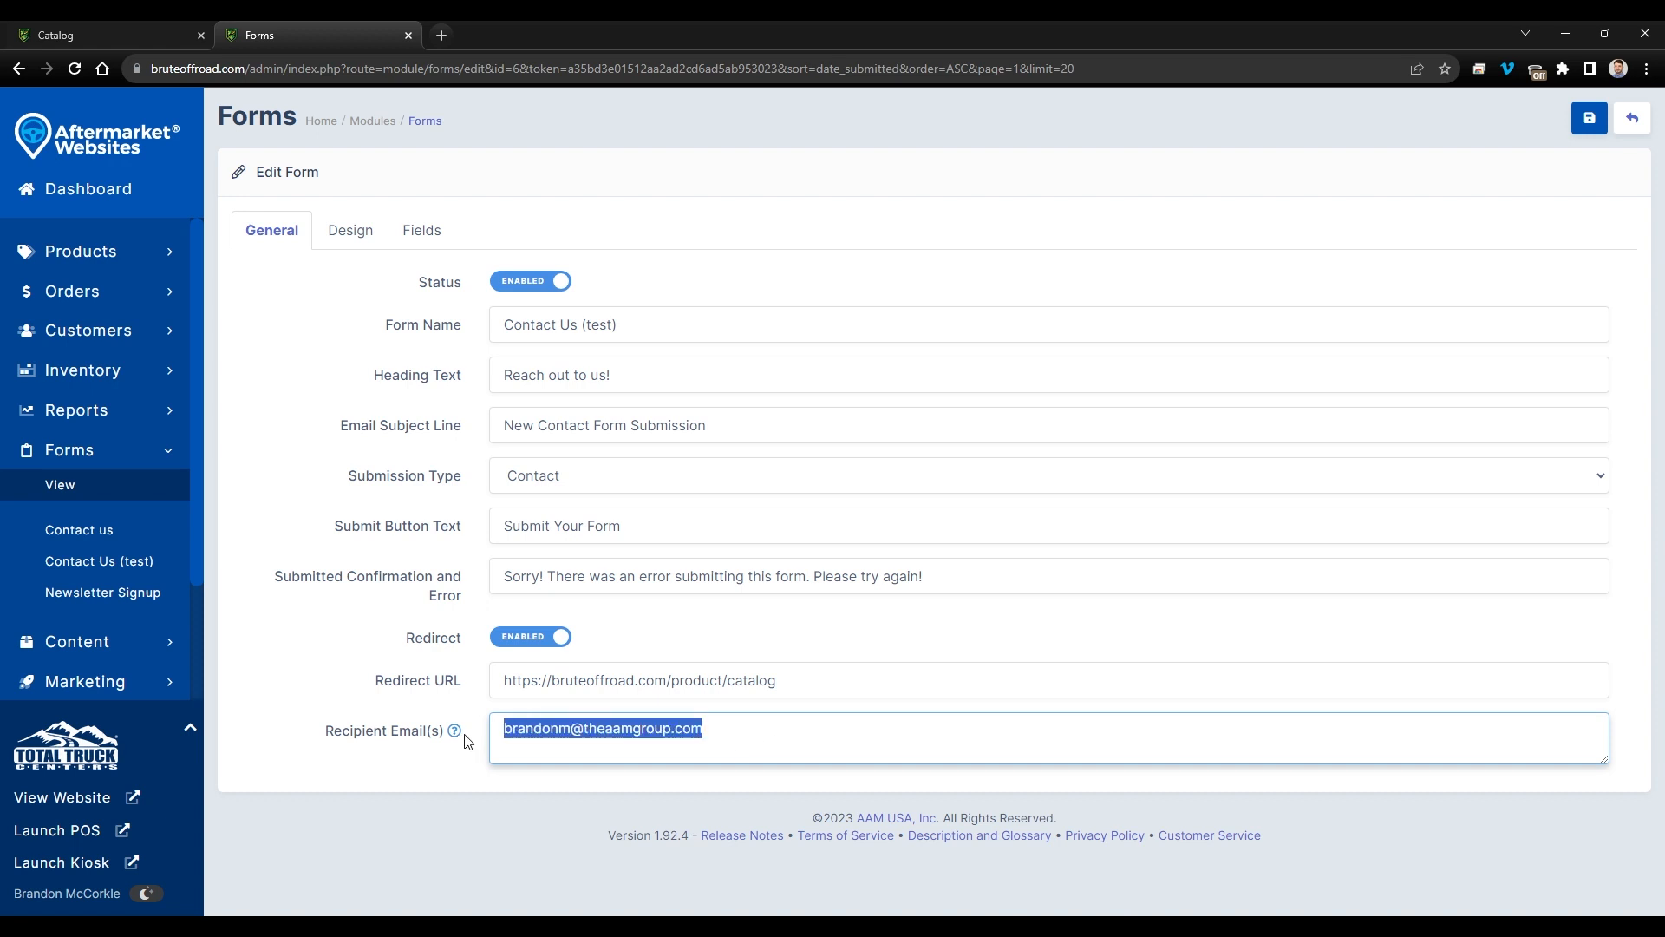